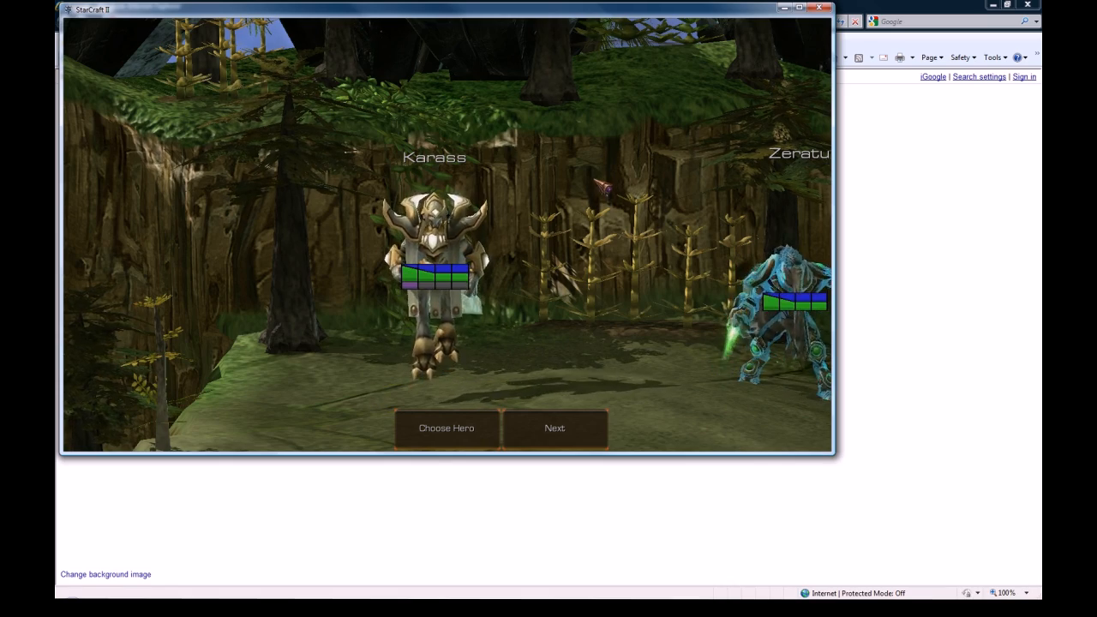
Browse the lineup on the finished hero selection screen and choose Zeratul as the hero.
click(561, 431)
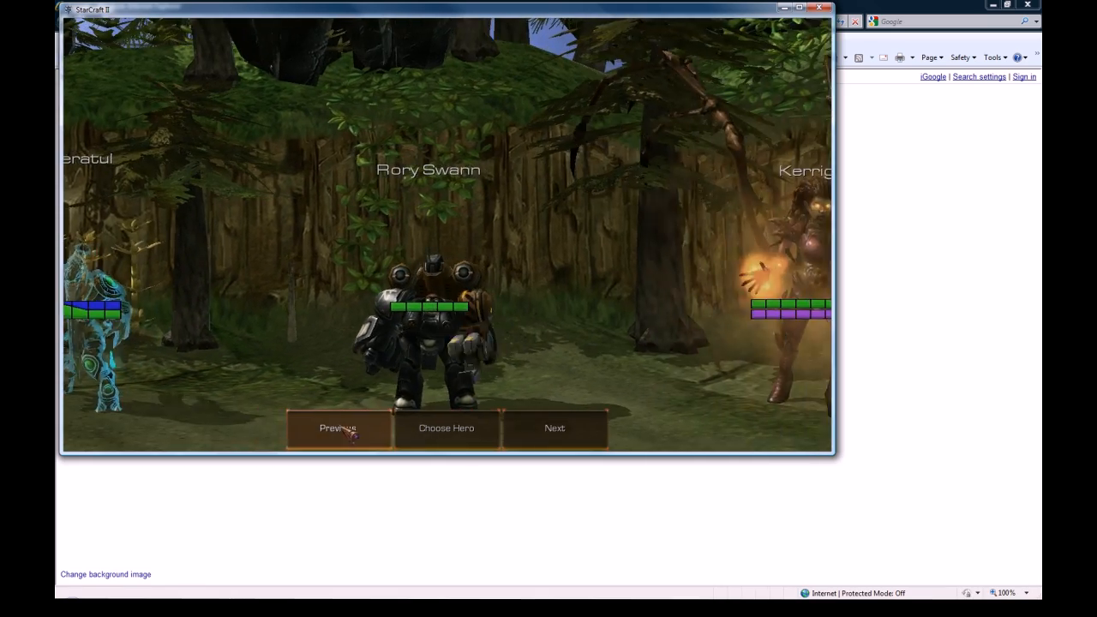
click(350, 432)
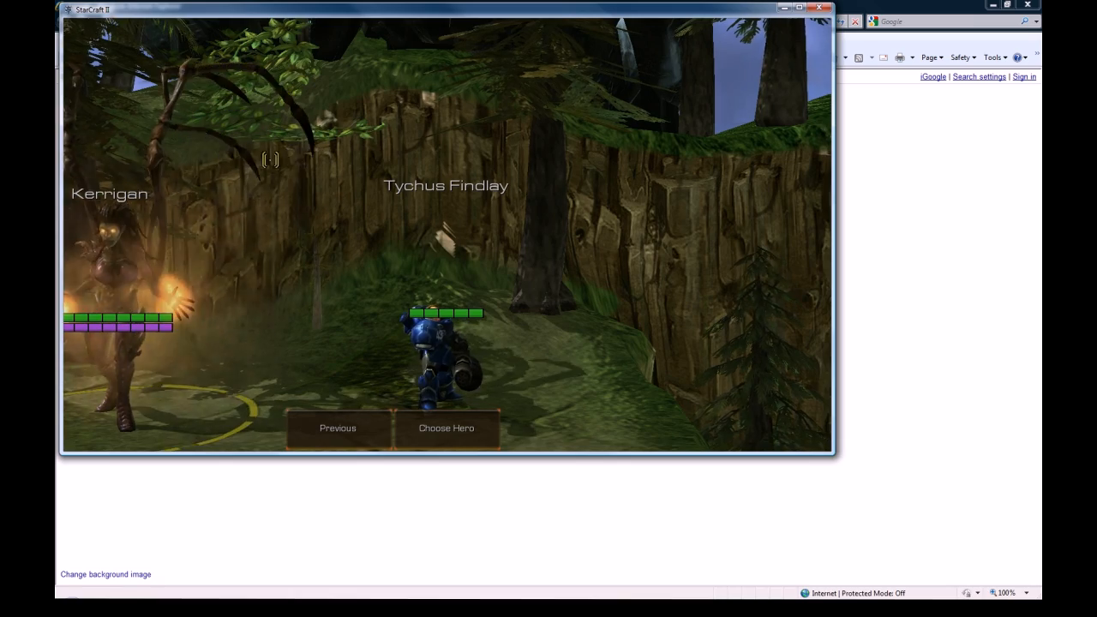
click(339, 432)
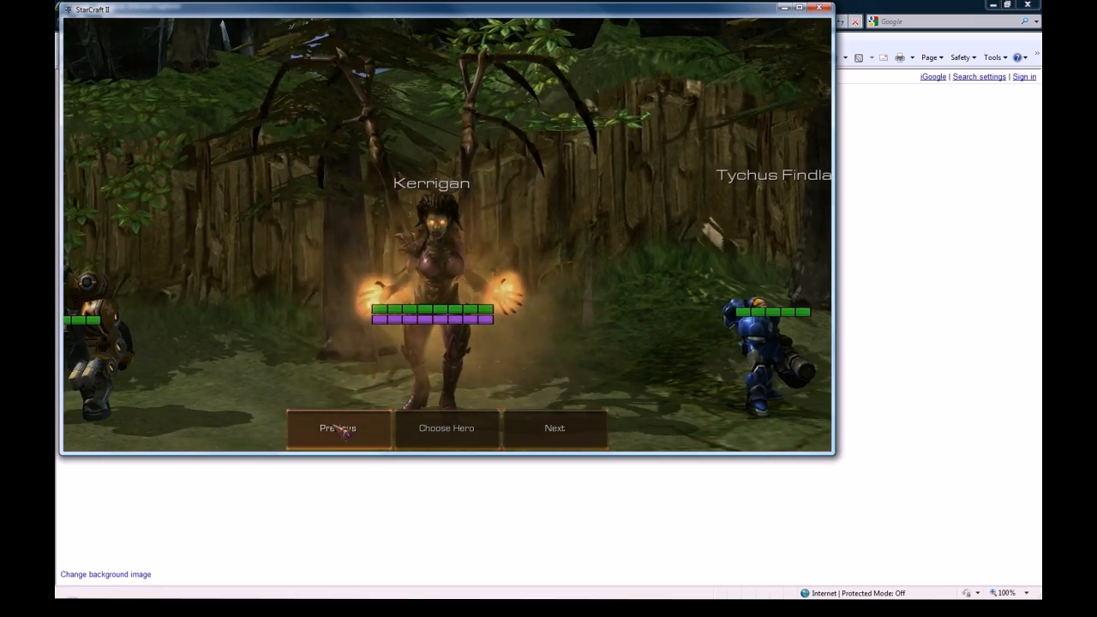
click(339, 433)
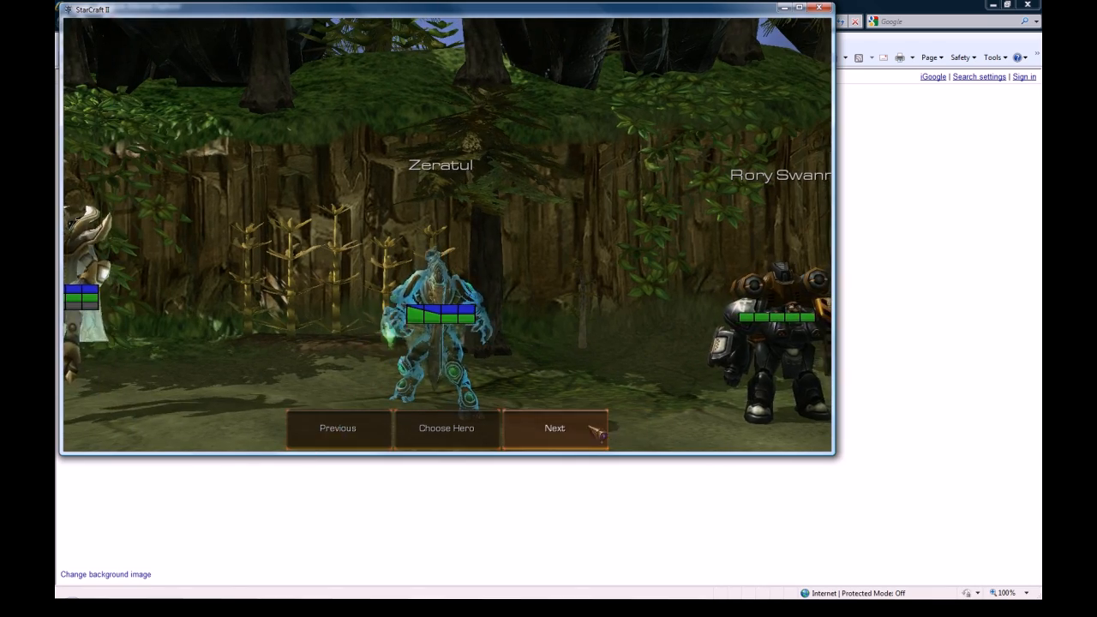
click(351, 426)
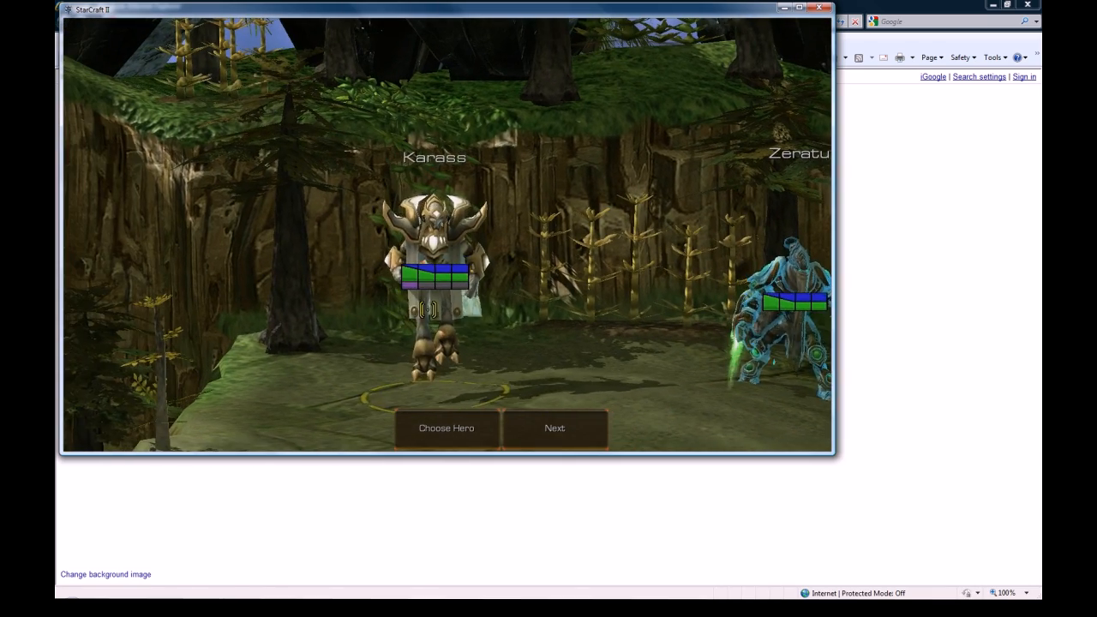
click(552, 428)
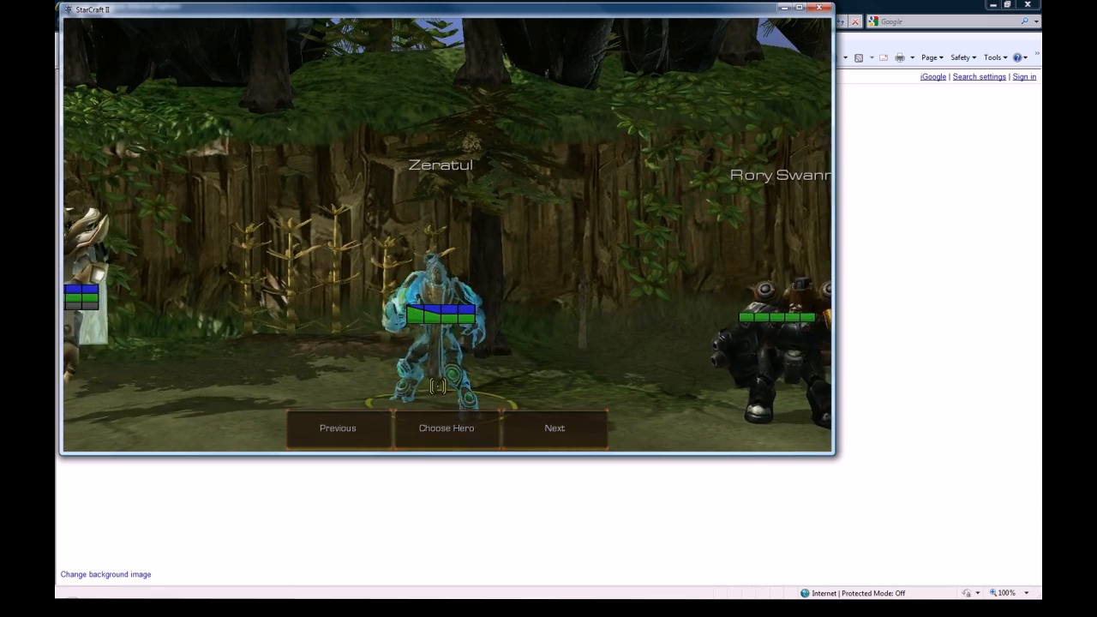
click(447, 432)
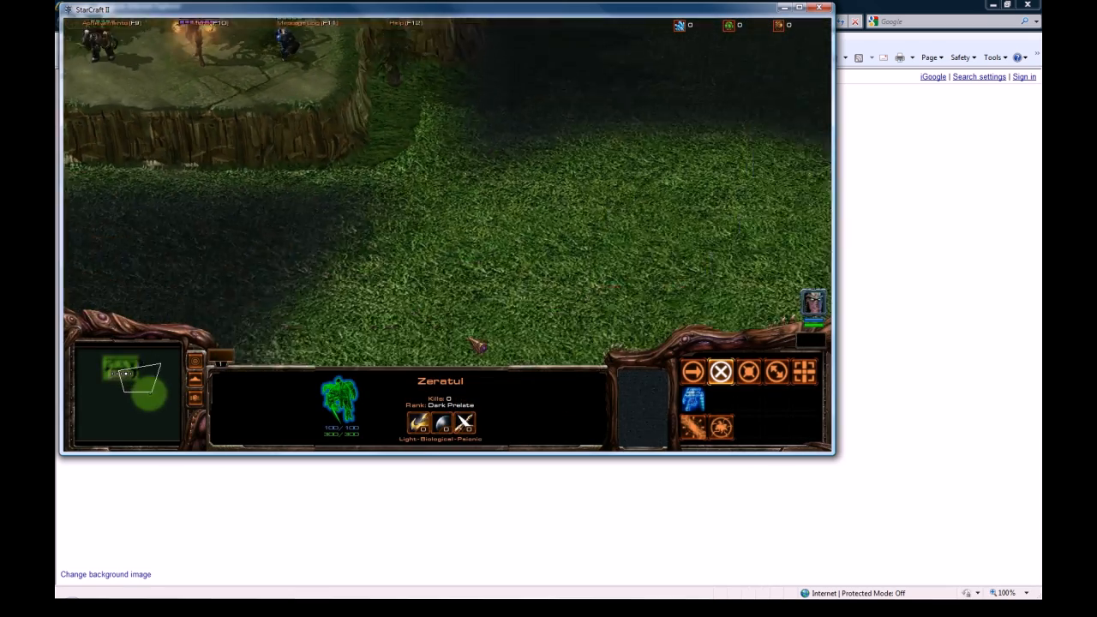
Select the spawned Zeratul and order him to several spots on the grass field to try out the chosen hero.
drag(412, 155, 545, 293)
right_click(532, 296)
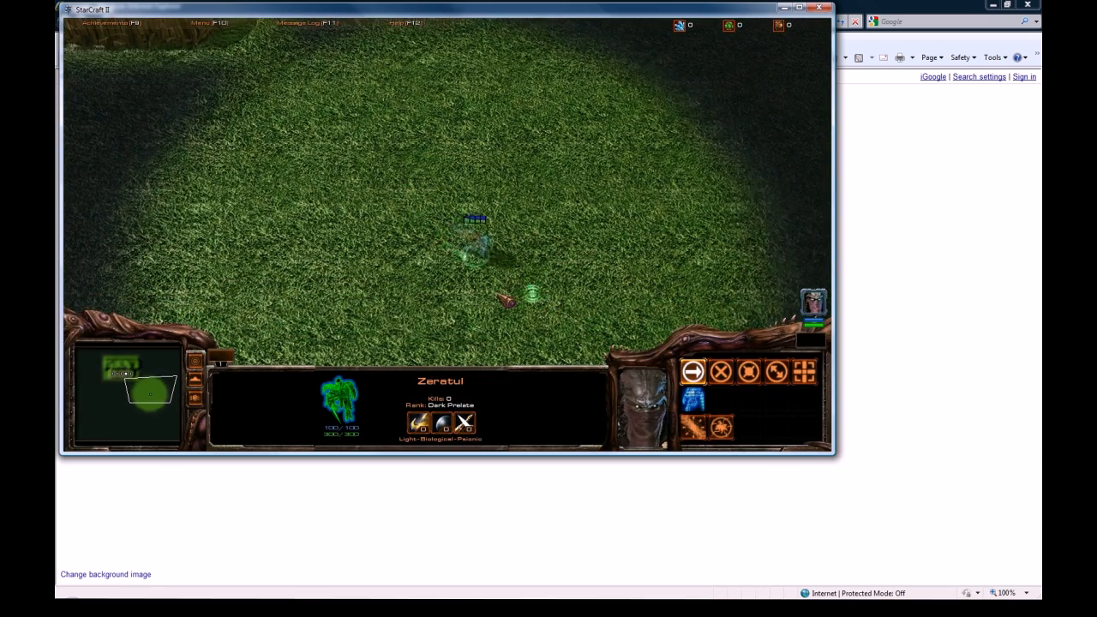
right_click(434, 241)
right_click(553, 232)
right_click(440, 235)
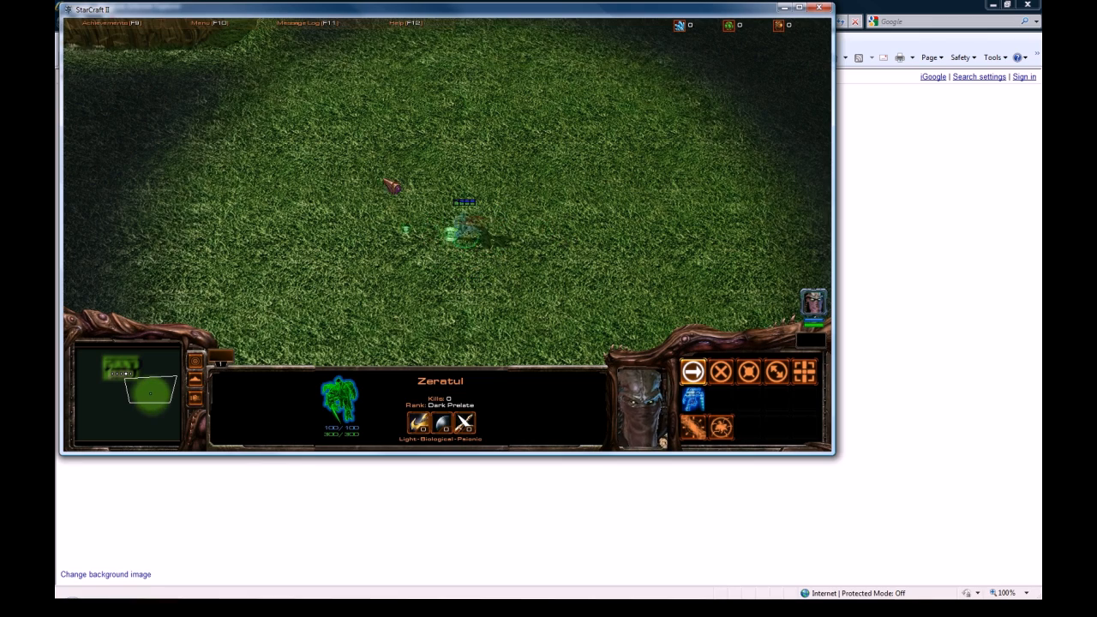
right_click(399, 166)
right_click(382, 257)
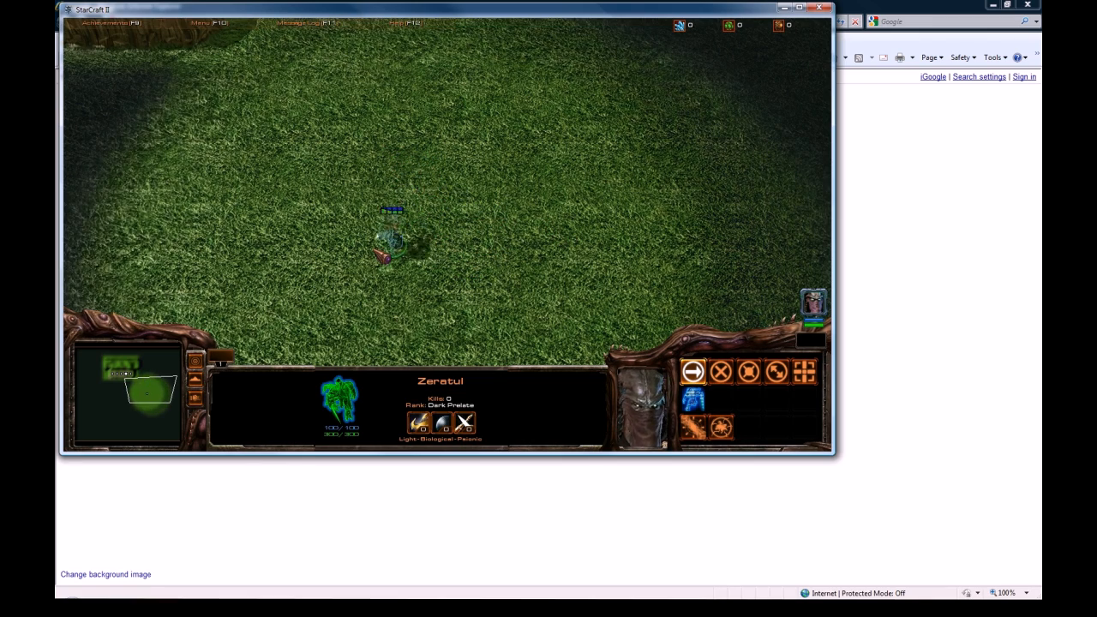
middle_drag(384, 258, 384, 258)
mouse_move(464, 226)
middle_down()
mouse_move(447, 208)
mouse_move(450, 238)
mouse_move(460, 228)
mouse_move(453, 241)
middle_up()
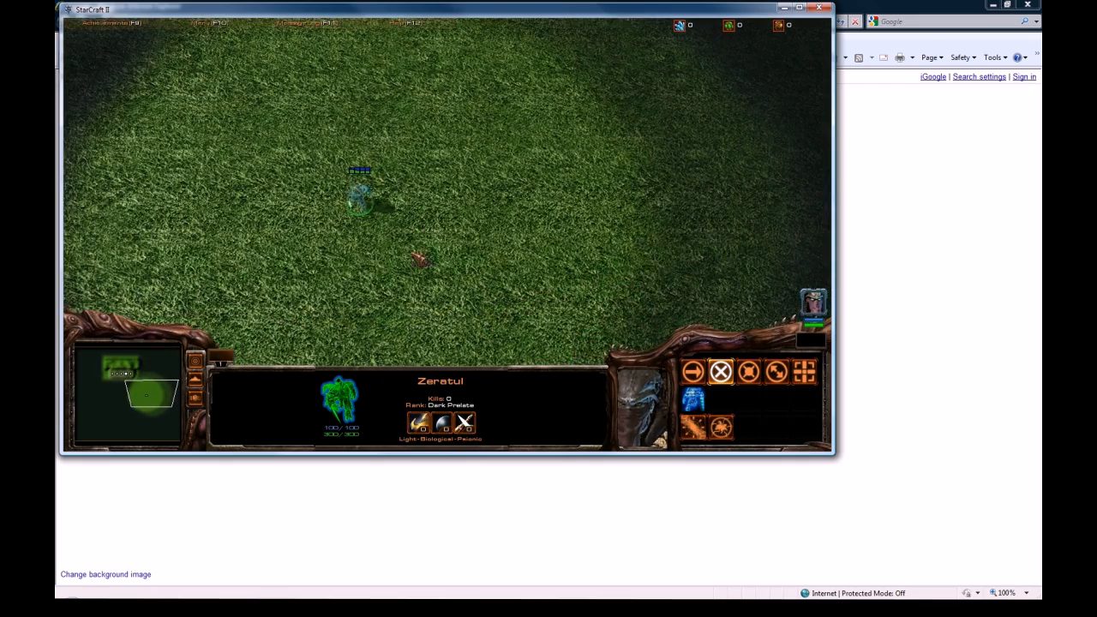
right_click(415, 255)
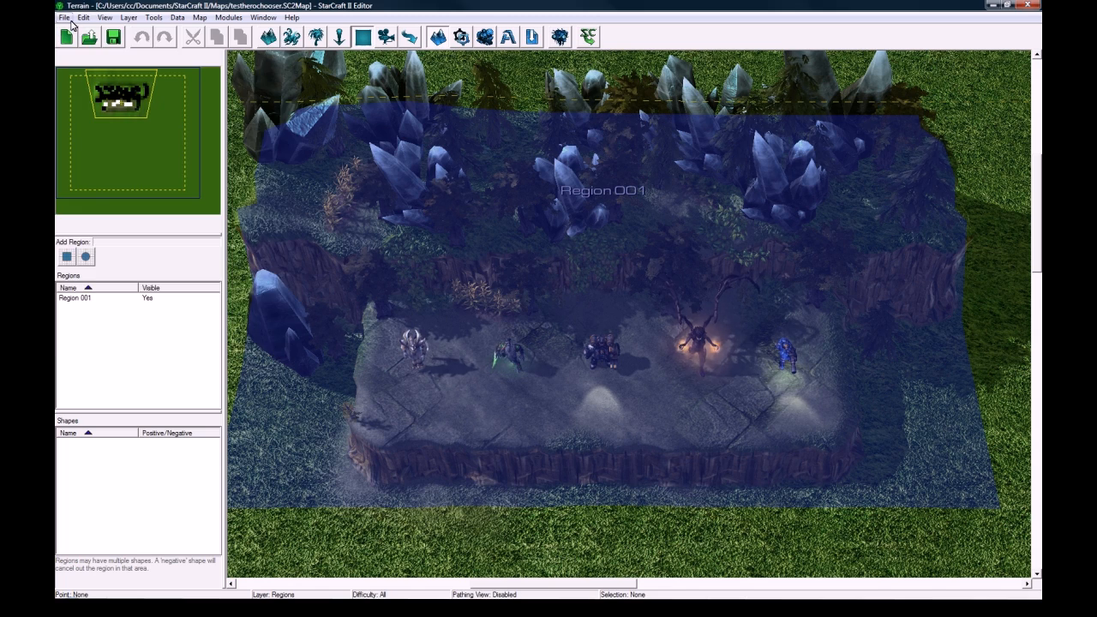
Create a new 64 x 64 map with the Liberty (Campaign) and Liberty Story (Campaign) dependencies added.
click(71, 20)
click(82, 31)
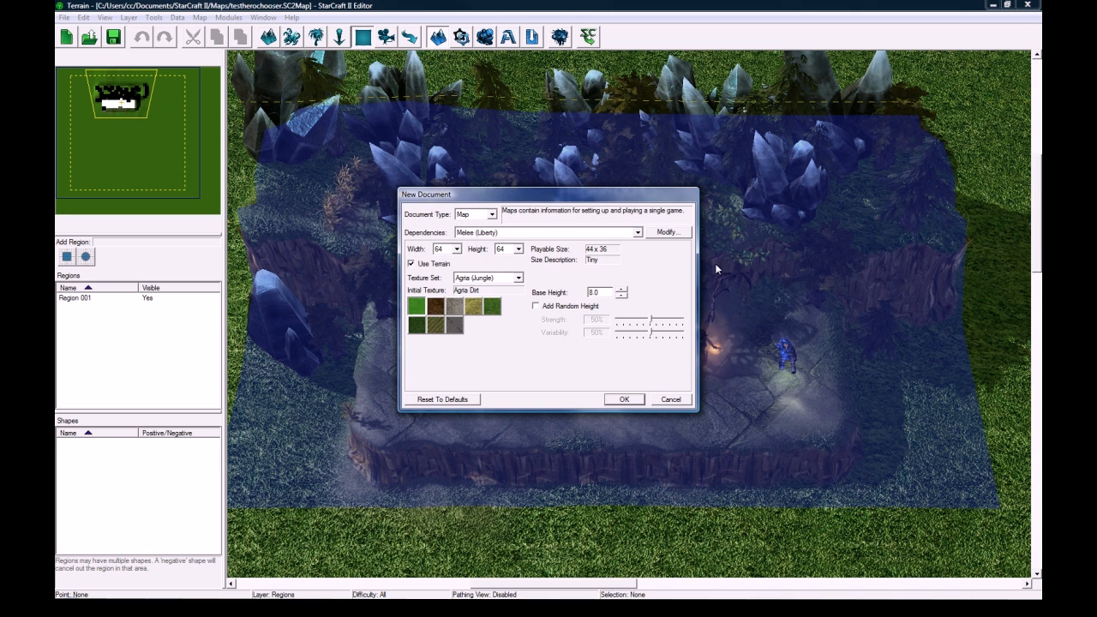
click(668, 235)
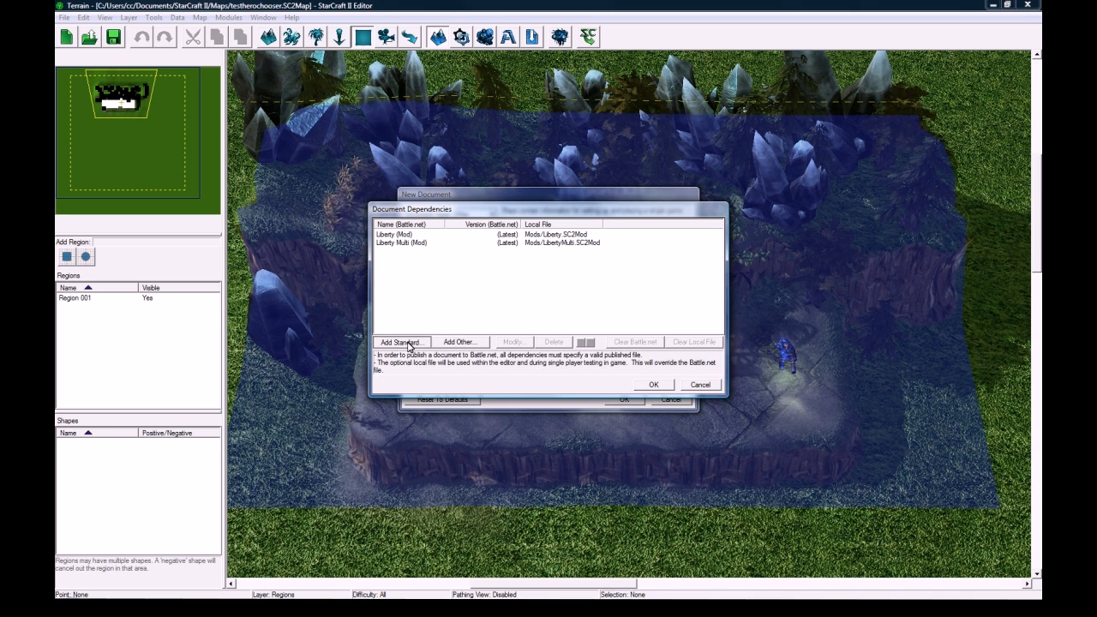
click(402, 342)
click(569, 391)
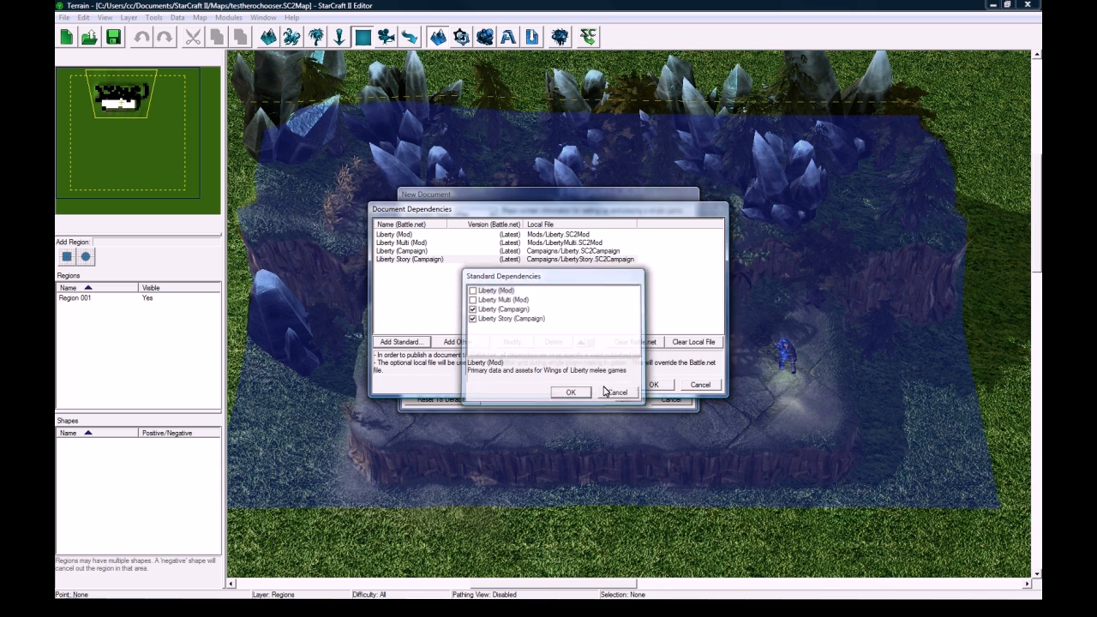
click(653, 384)
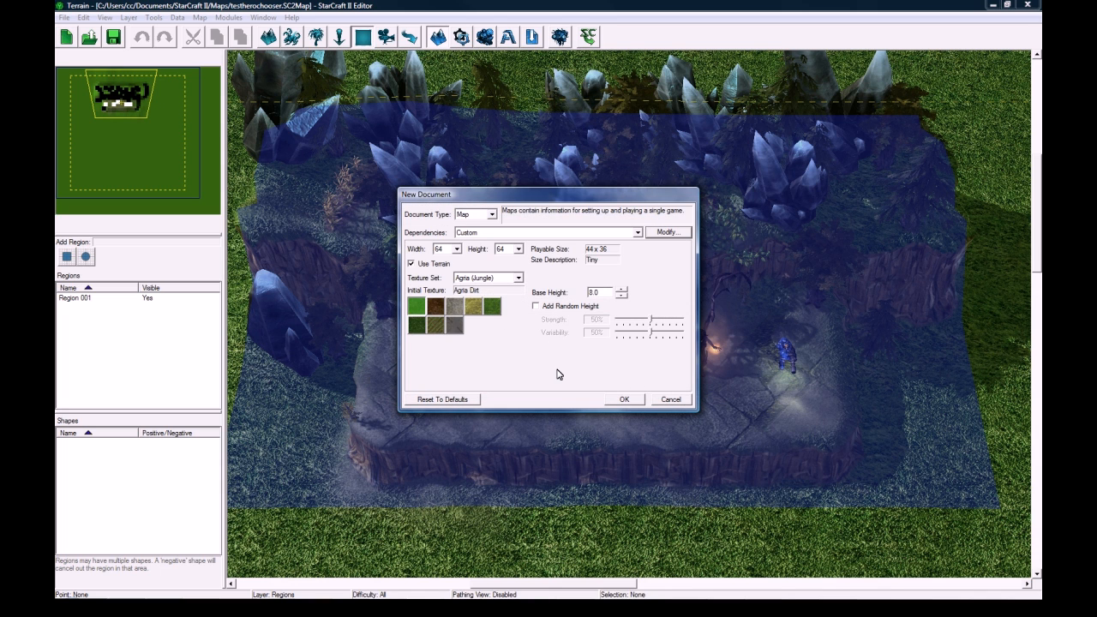
click(623, 399)
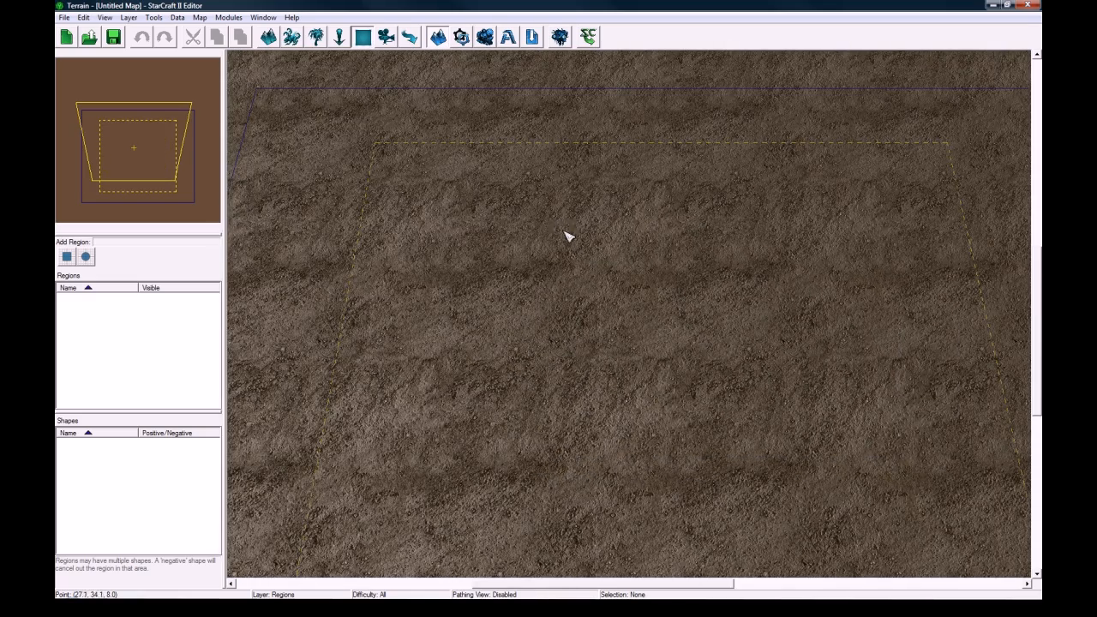
Extend the upper camera bound of the map to 60 in the map bounds.
right_drag(561, 203, 571, 242)
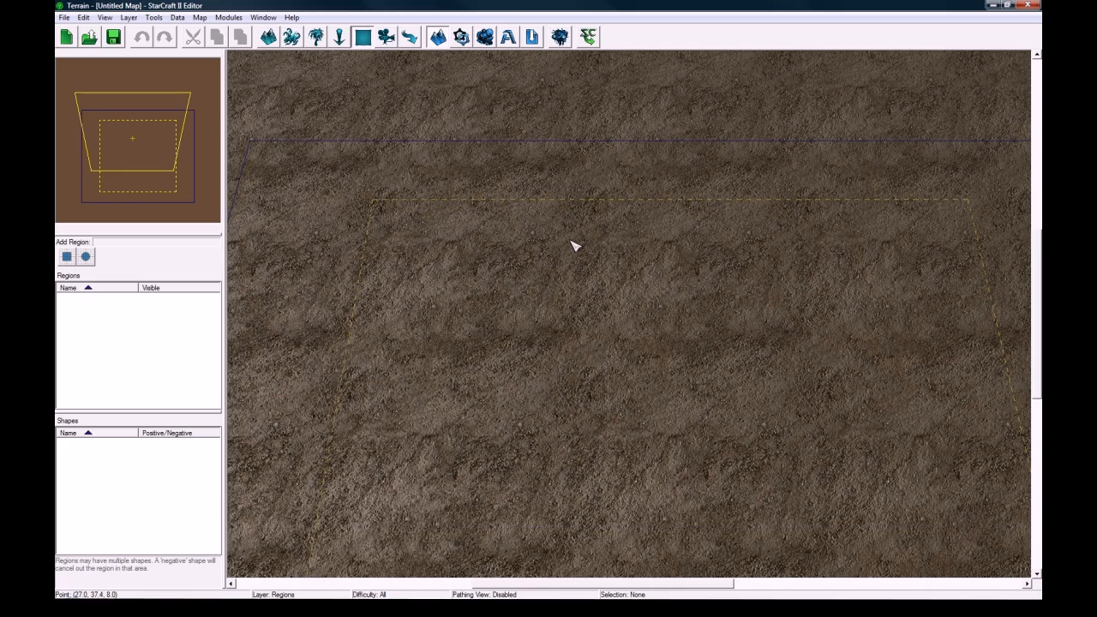
click(199, 17)
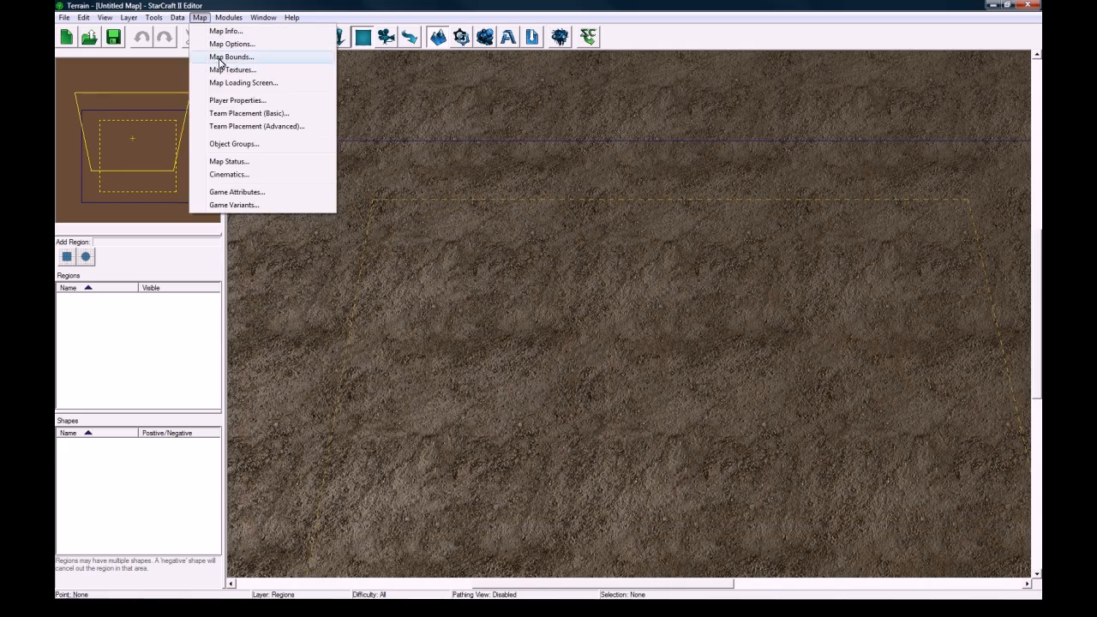
click(225, 54)
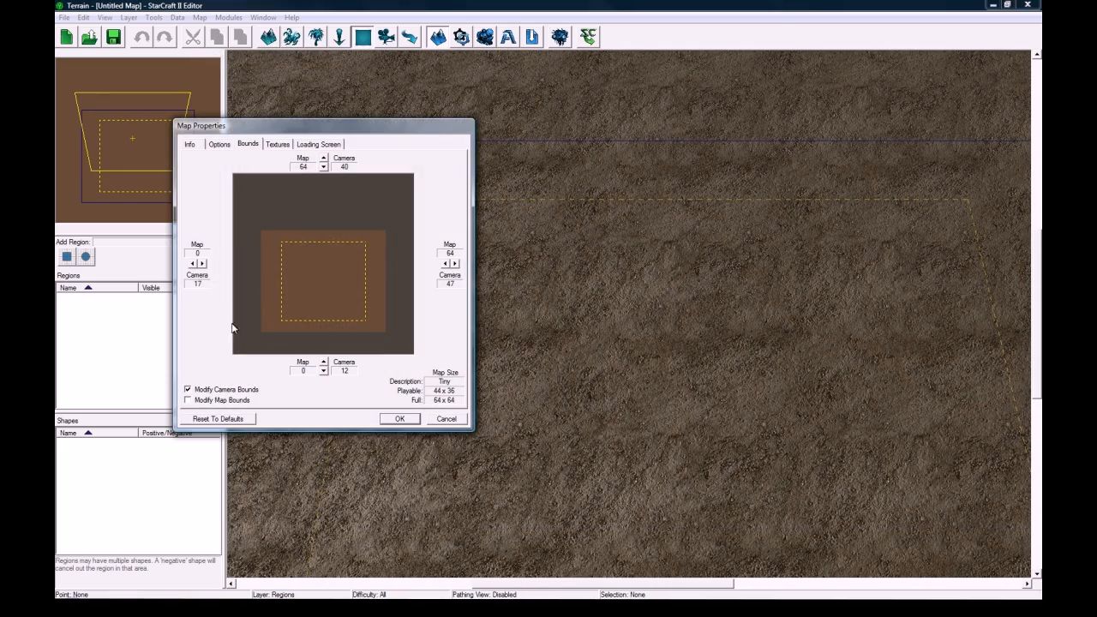
click(323, 158)
click(323, 158)
click(323, 159)
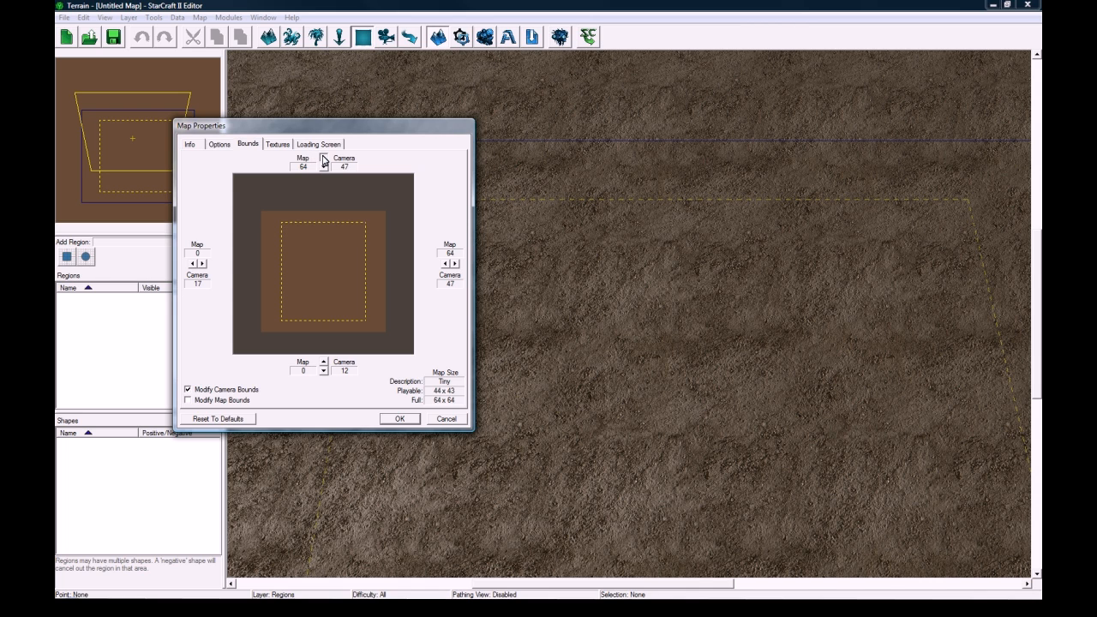
click(323, 158)
click(323, 158)
click(323, 158)
click(323, 158)
click(323, 158)
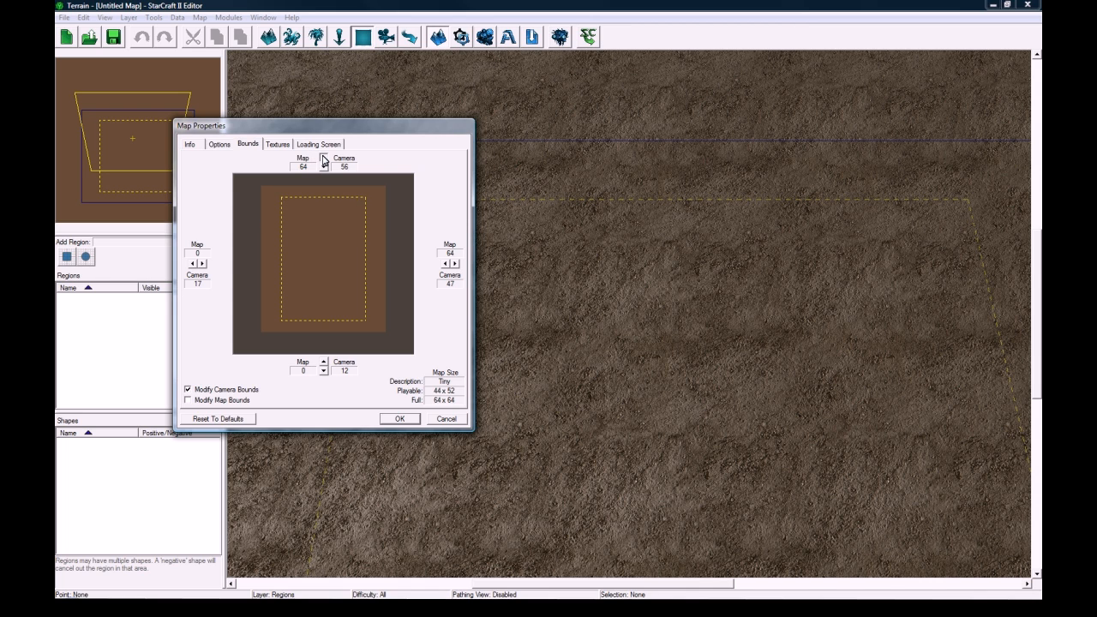
Extend the left camera bound of the map to 7 and apply the new map bounds.
click(192, 265)
click(192, 264)
click(192, 265)
click(192, 265)
click(192, 265)
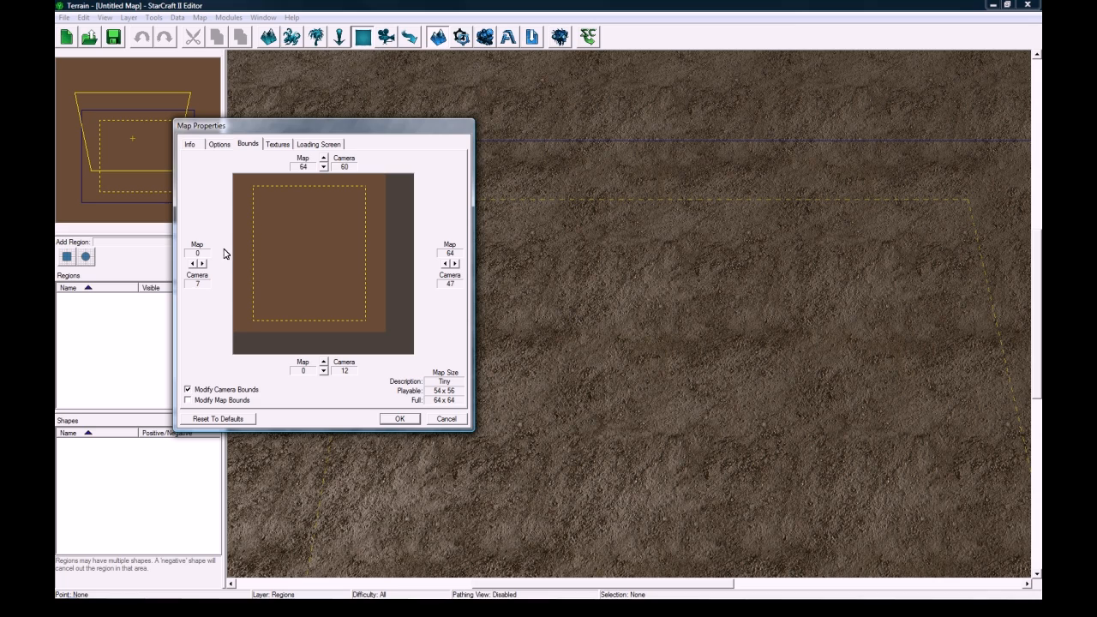
click(414, 421)
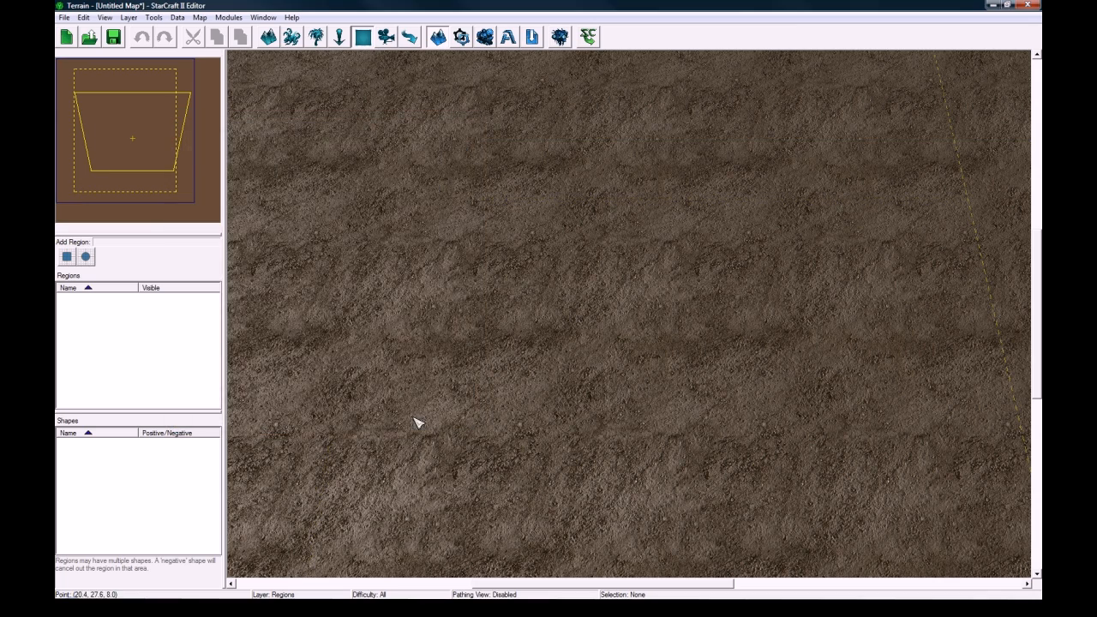
Switch to the Units layer and preview the Tassadar and A.R.E.S. hero units over the map's upper-left corner.
right_drag(396, 300, 578, 428)
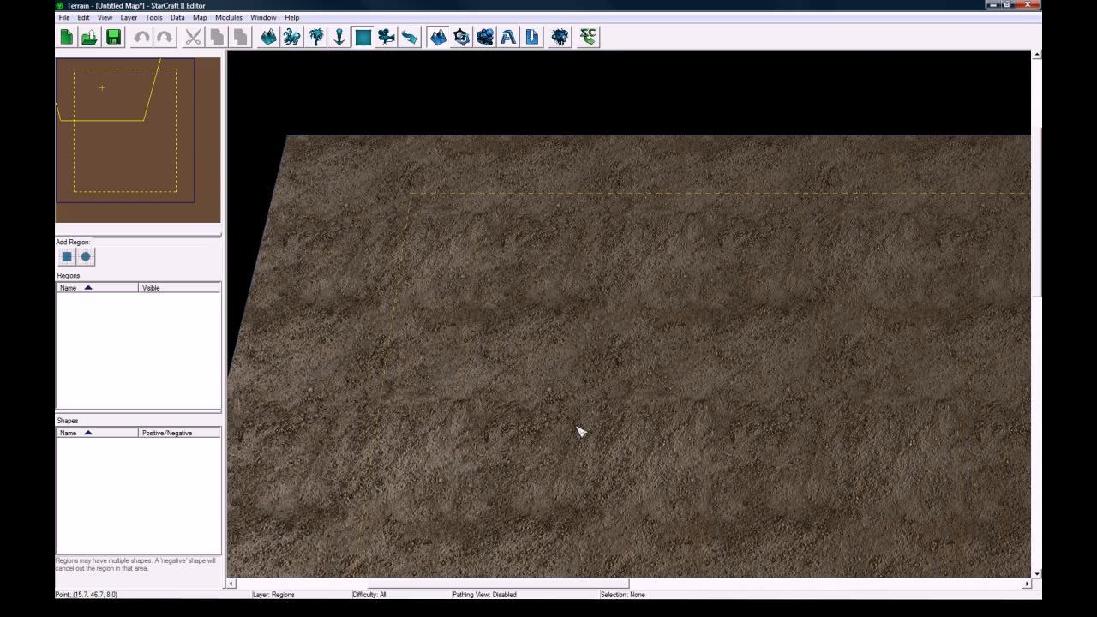
key(u)
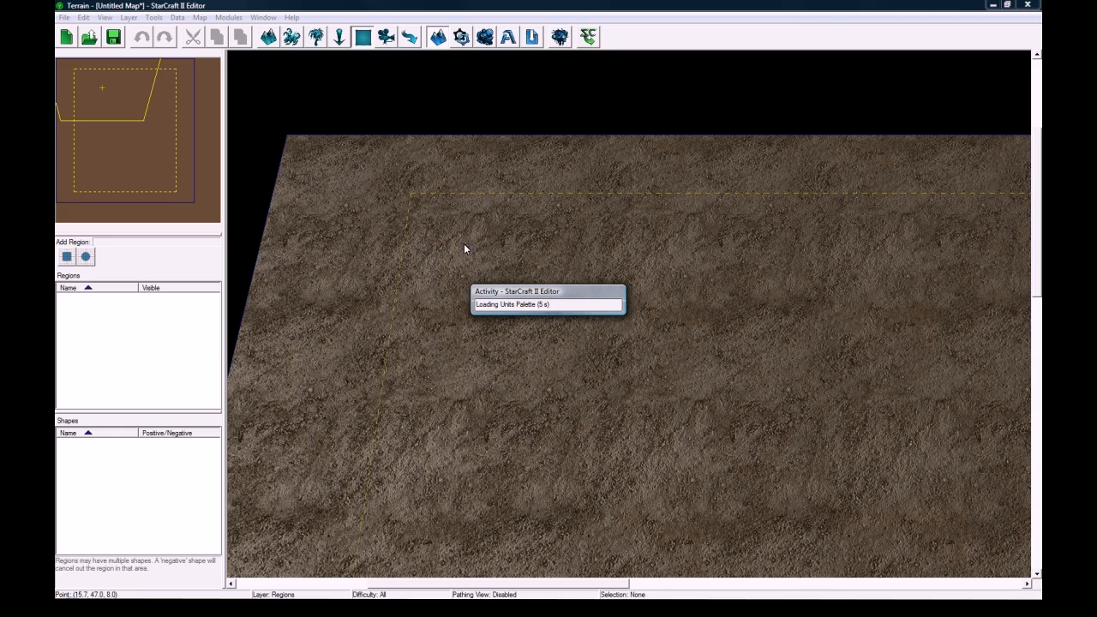
right_drag(502, 257, 466, 247)
drag(216, 383, 215, 329)
click(129, 398)
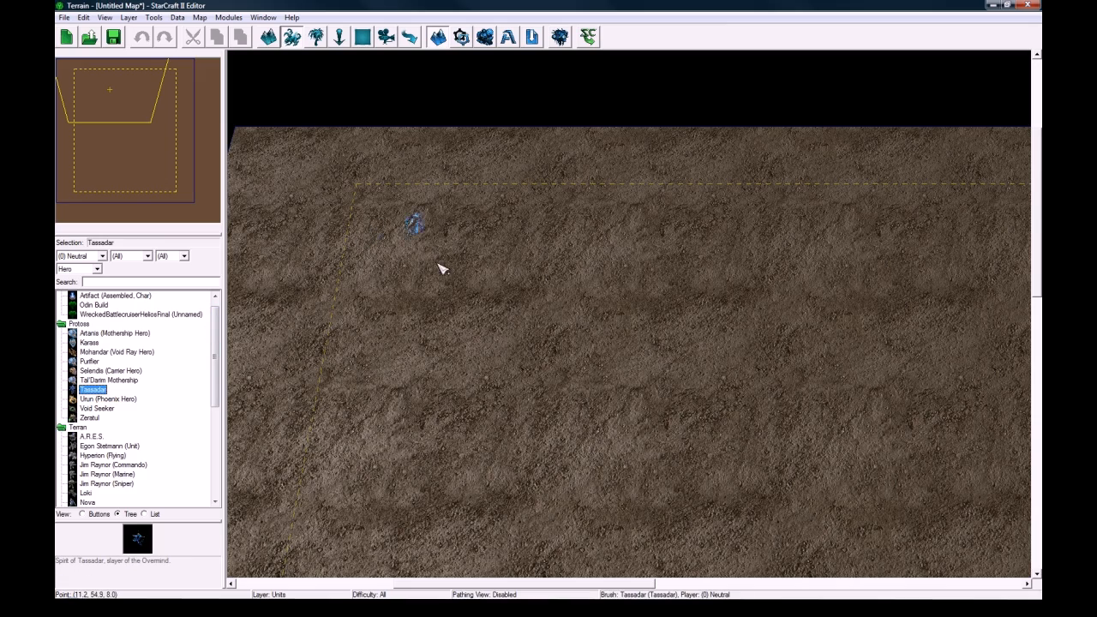
mouse_move(441, 265)
right_down()
mouse_move(464, 294)
mouse_move(529, 323)
mouse_move(542, 188)
mouse_move(542, 324)
right_up()
scroll(539, 322, up, 5)
scroll(174, 358, up, 1)
scroll(172, 362, down, 4)
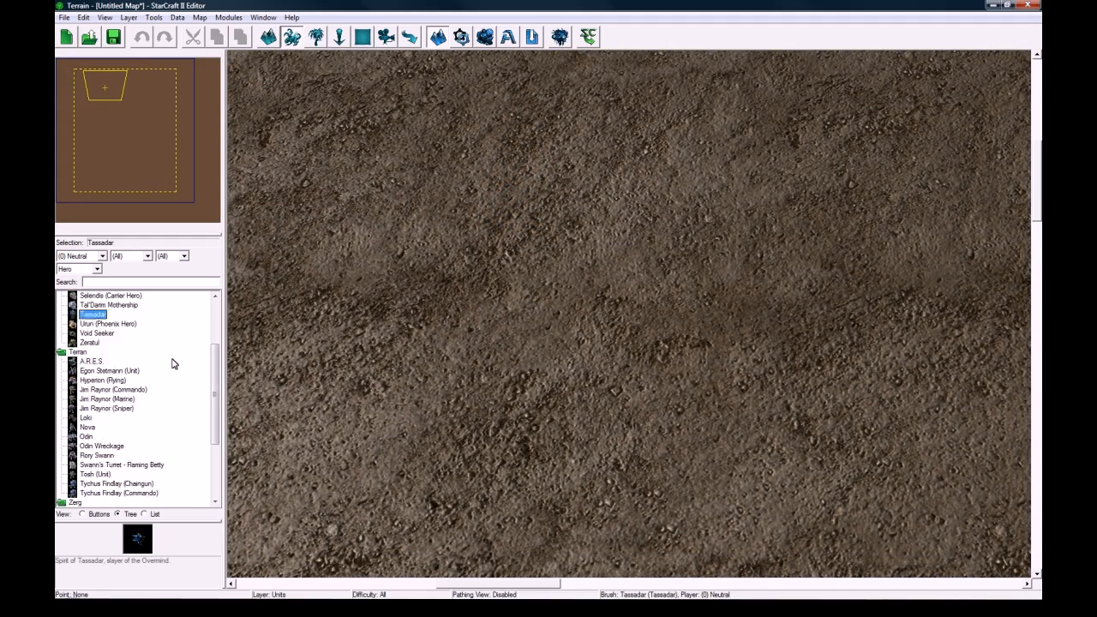
click(92, 333)
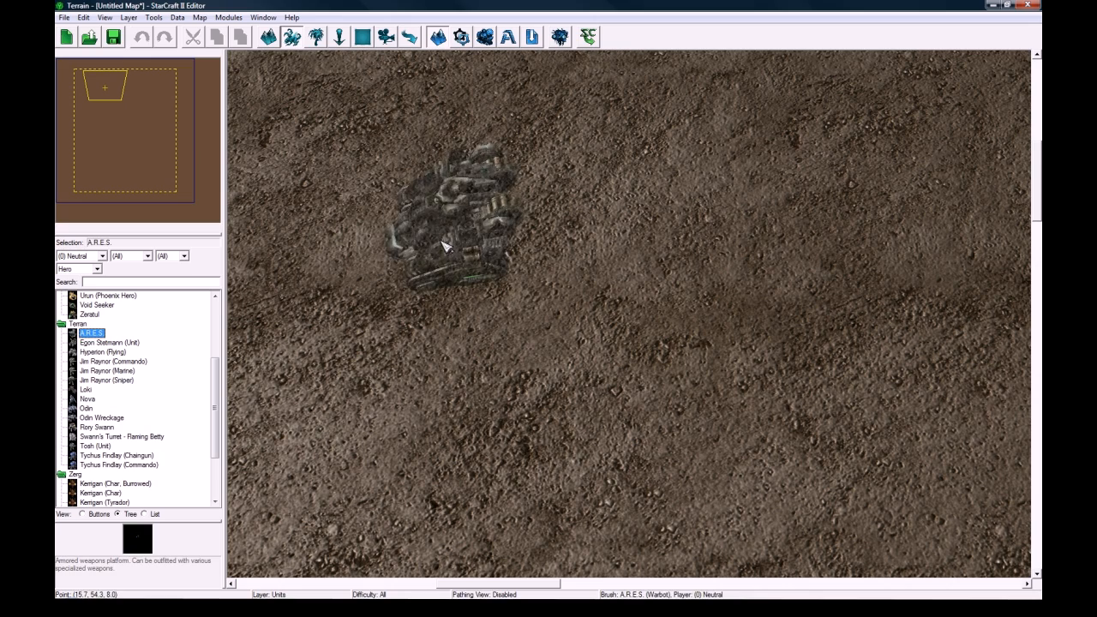
Place a Nova hero owned by player 0 (Neutral) near the map's upper-left corner.
click(86, 399)
scroll(460, 228, down, 2)
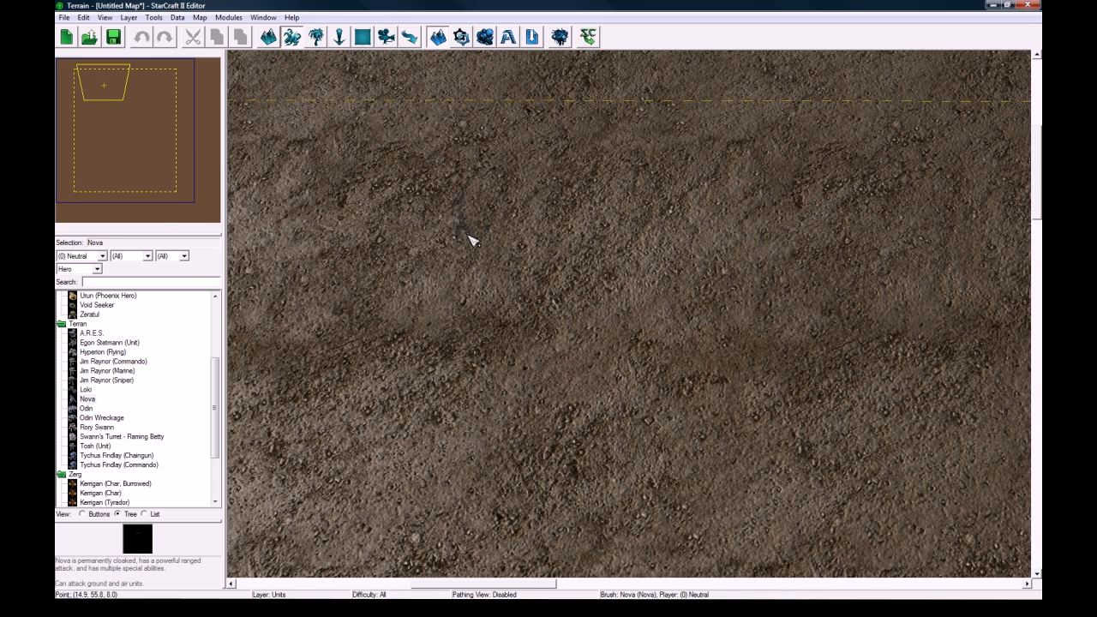
click(91, 256)
click(92, 260)
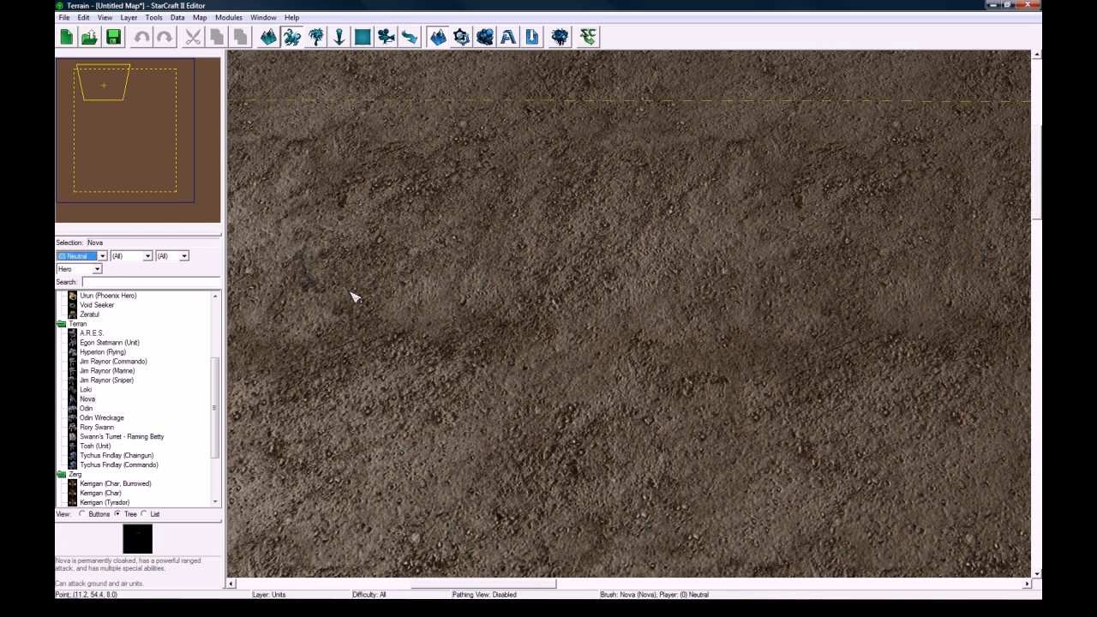
scroll(463, 273, down, 3)
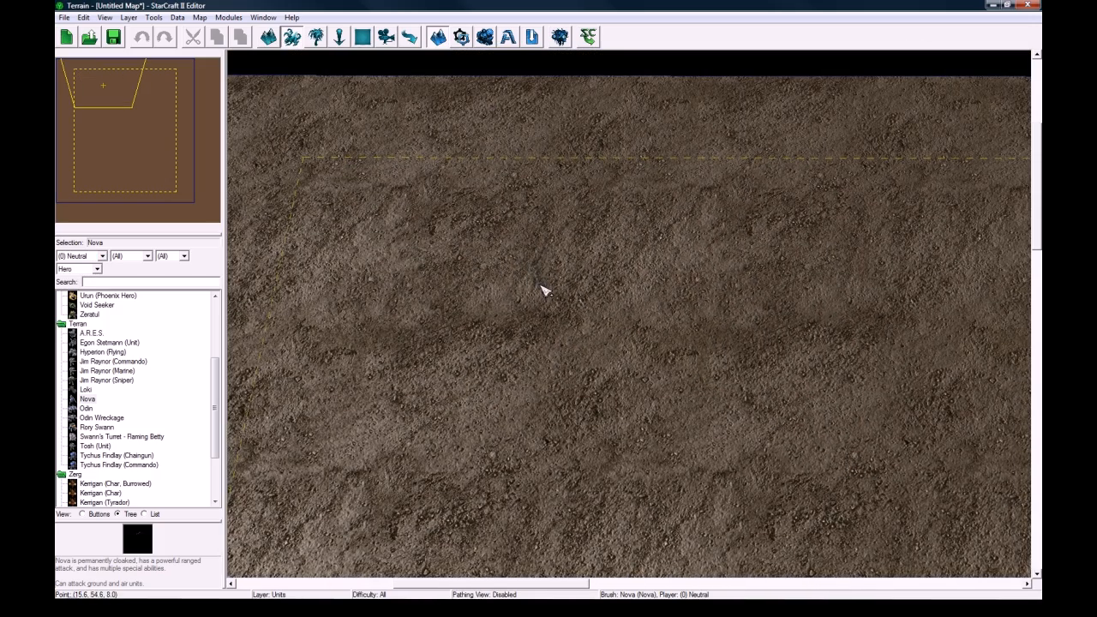
click(541, 290)
Place neutral Rory Swann and Tosh (Unit) heroes in a row to the right of Nova.
click(100, 426)
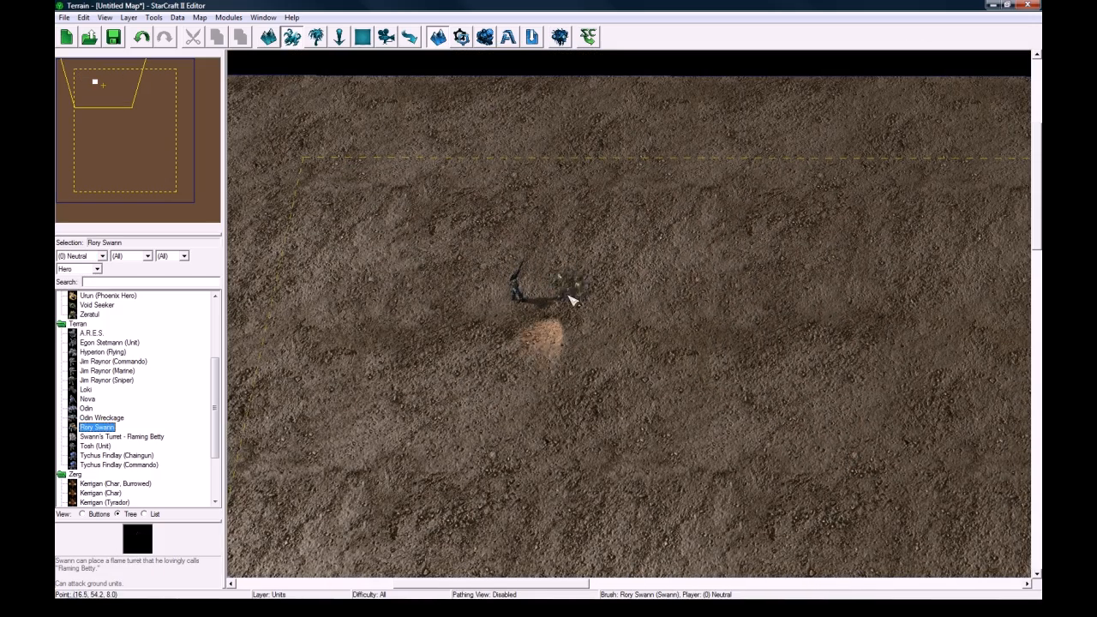
click(606, 293)
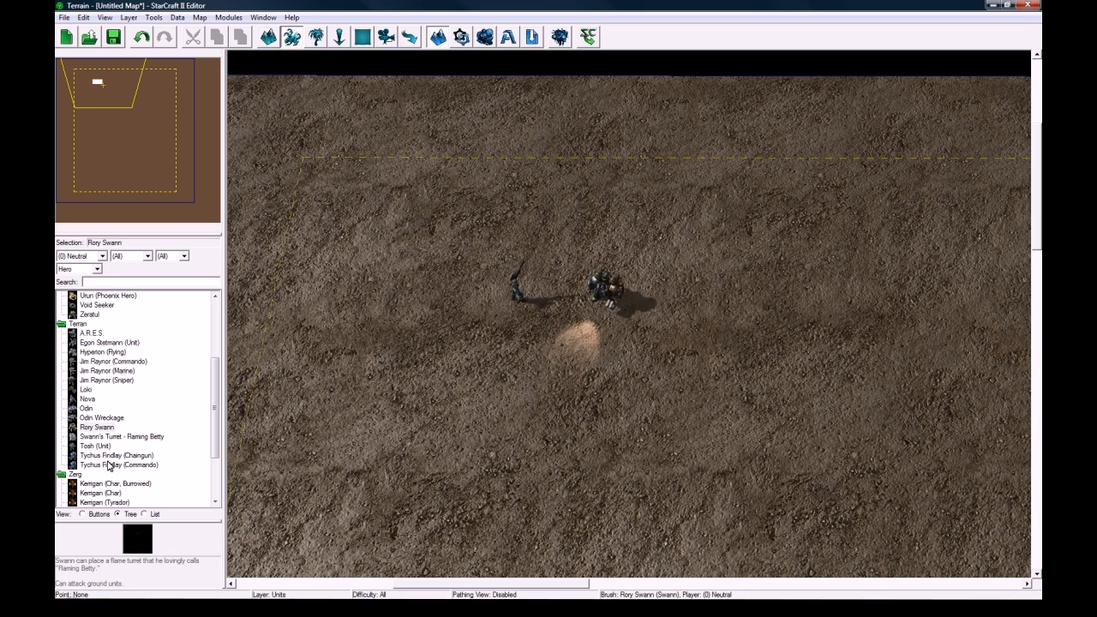
click(694, 300)
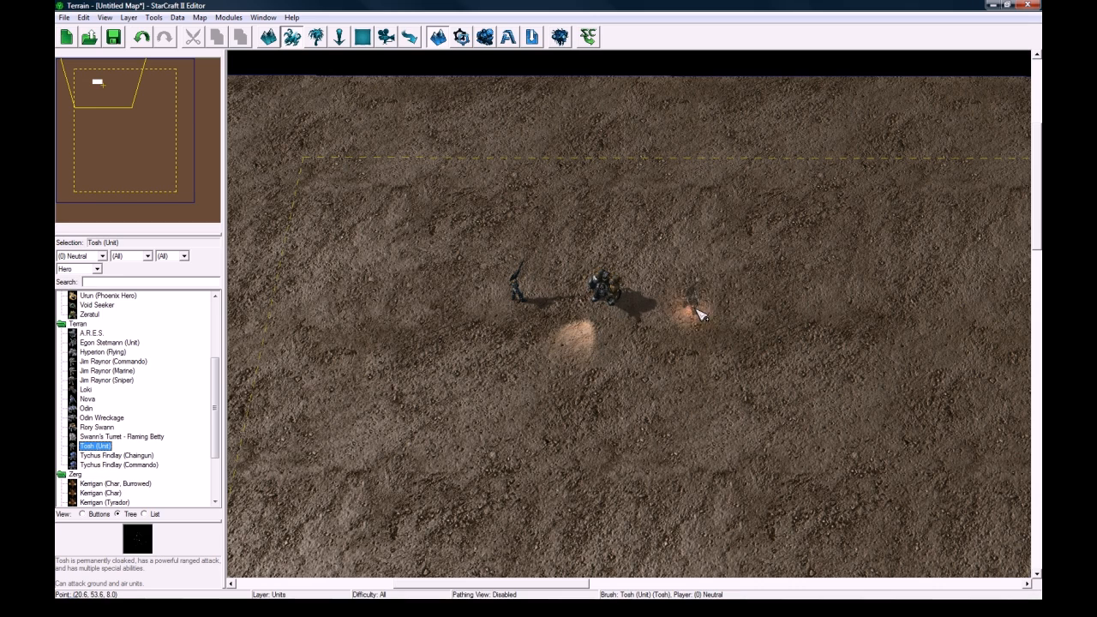
Extend the row to the right of Tosh with neutral Kerrigan (Char) and Karass heroes.
scroll(164, 408, down, 3)
click(101, 417)
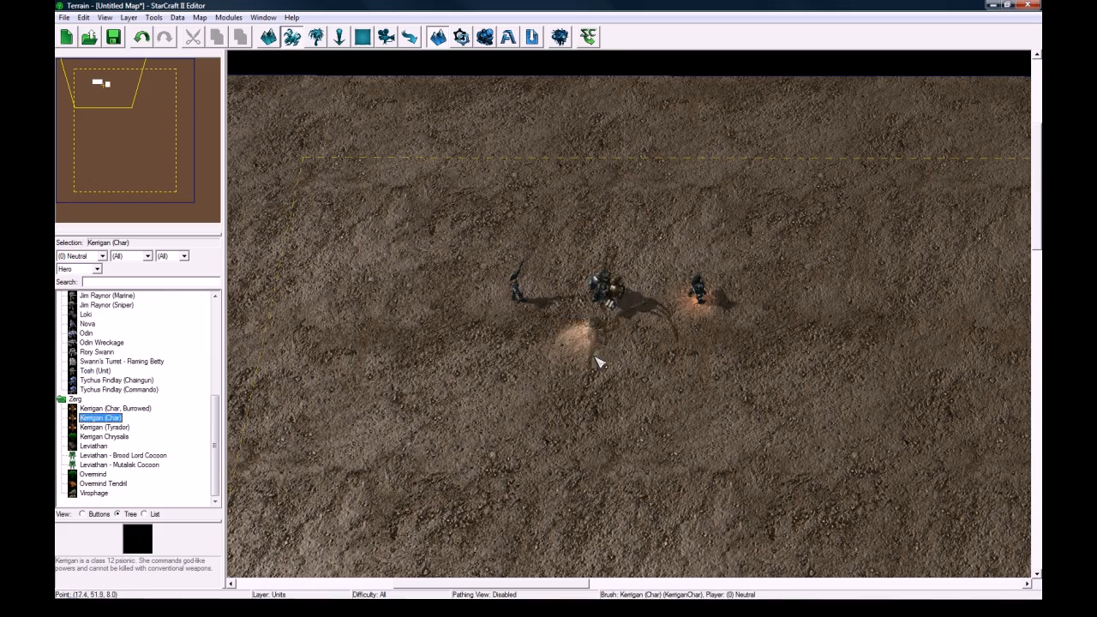
click(628, 309)
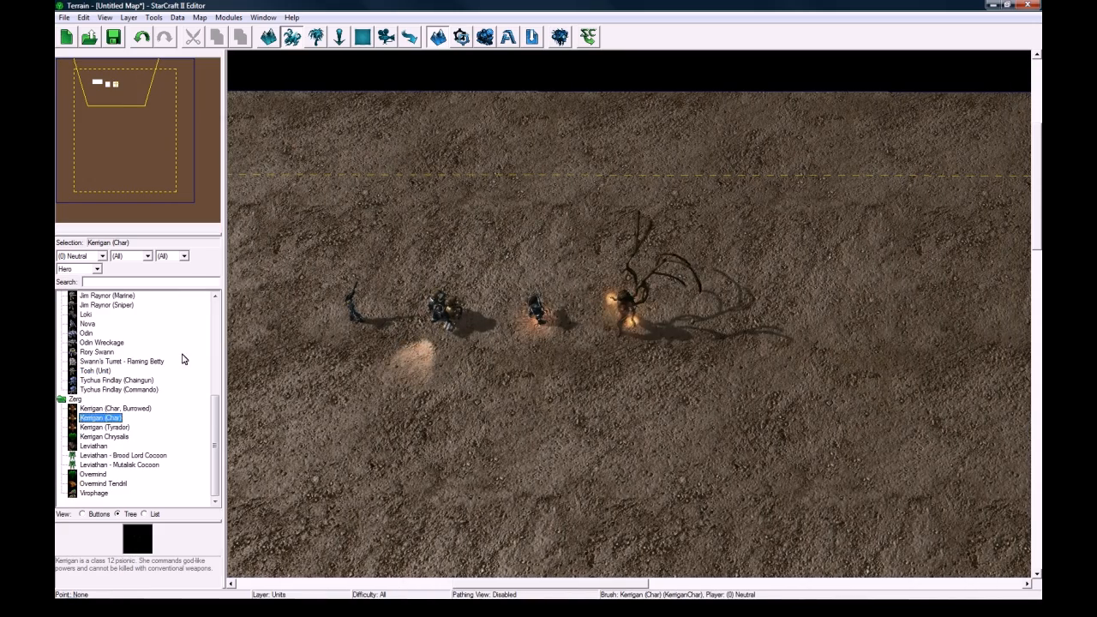
scroll(129, 385, up, 7)
click(89, 352)
right_drag(630, 340, 521, 349)
click(620, 337)
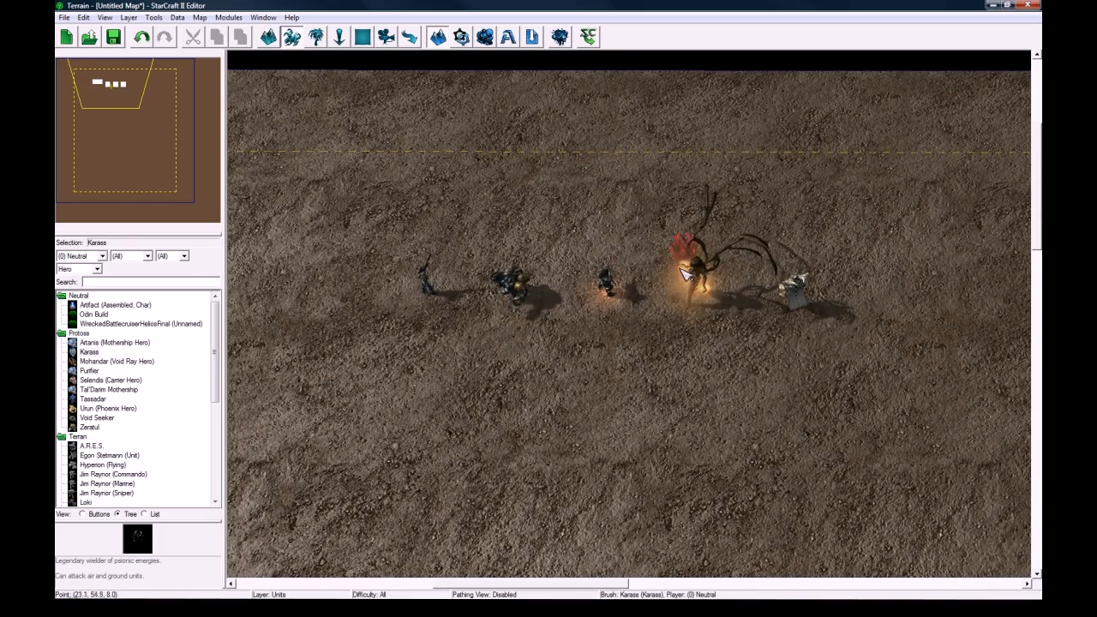
Set the rotation of all five placed heroes to 270 and deselect them.
drag(326, 187, 852, 363)
key(Return)
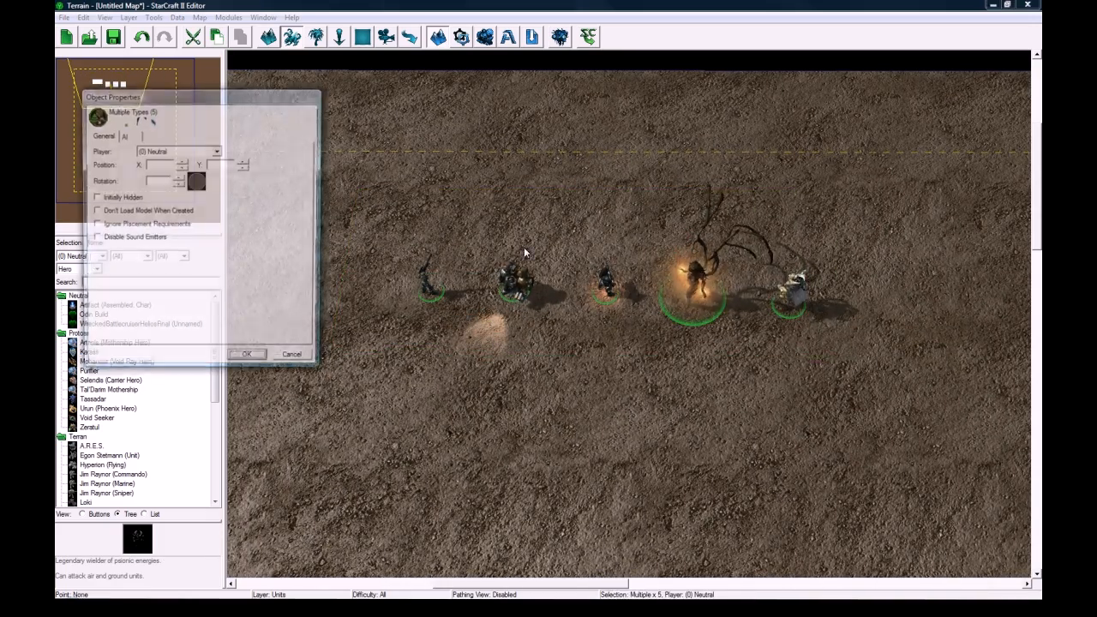
click(159, 181)
text(270)
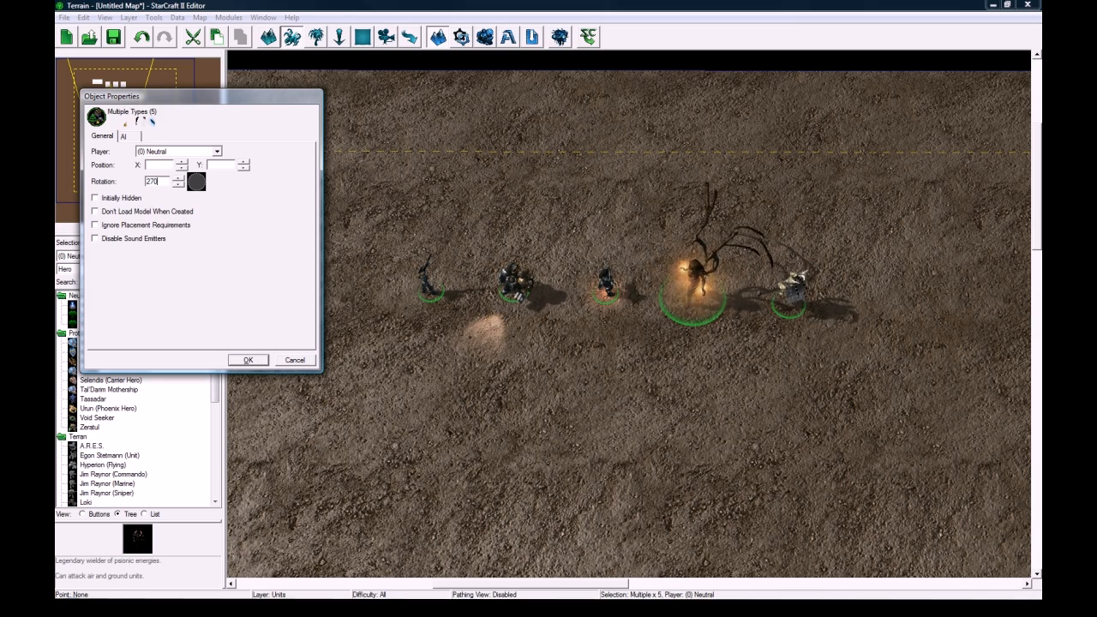
key(Return)
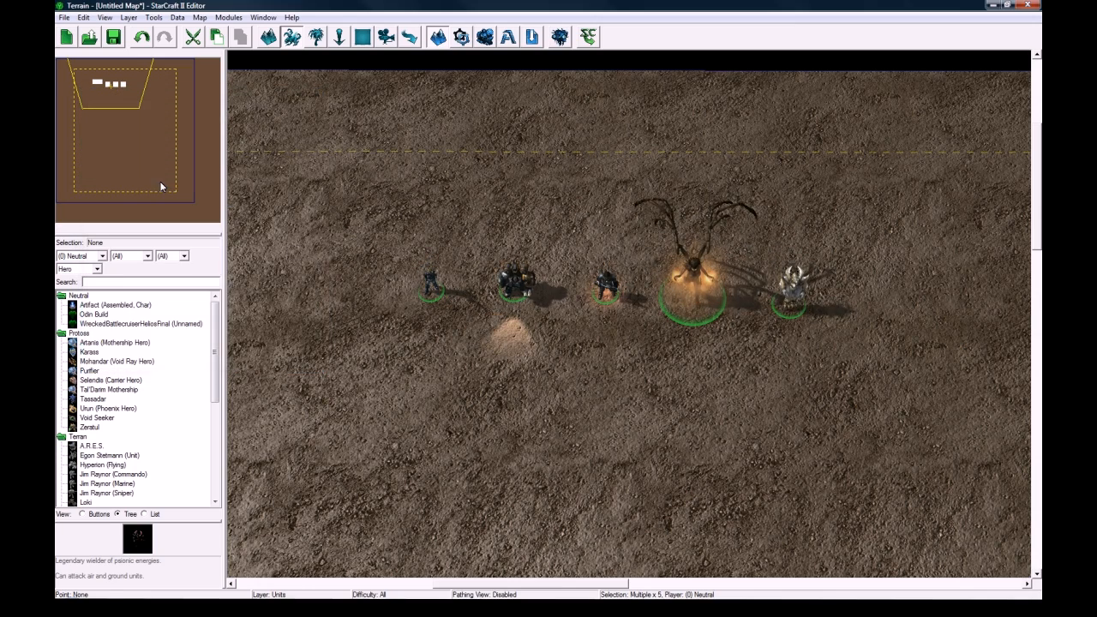
click(572, 329)
Switch to the Cameras layer, create a camera over Nova from the current view and hide its model.
scroll(608, 361, up, 5)
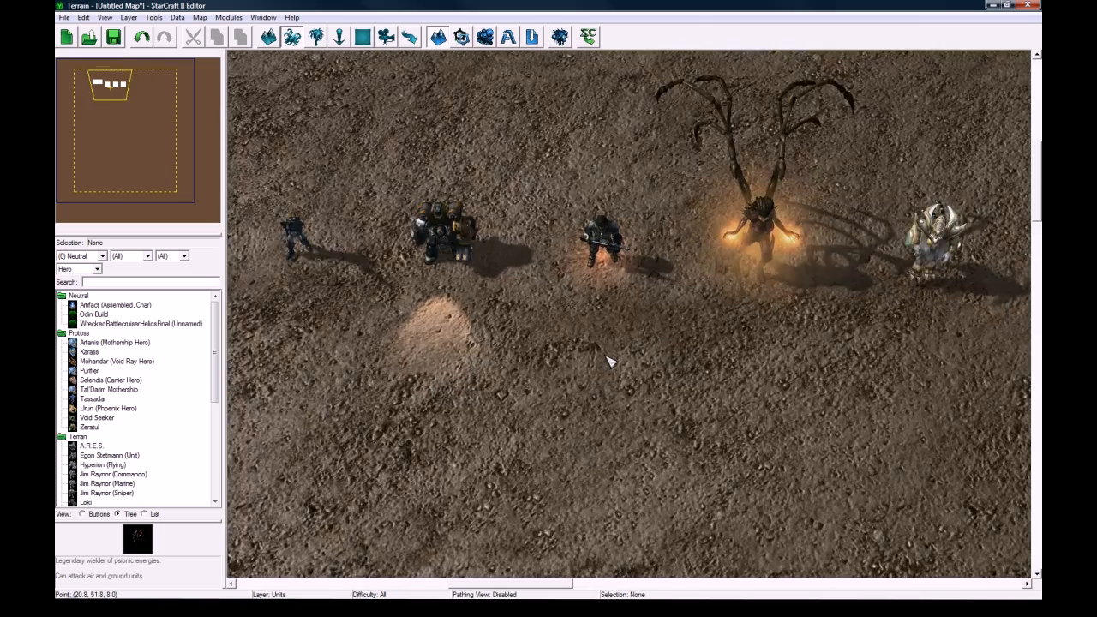
scroll(617, 360, down, 2)
right_drag(620, 360, 594, 332)
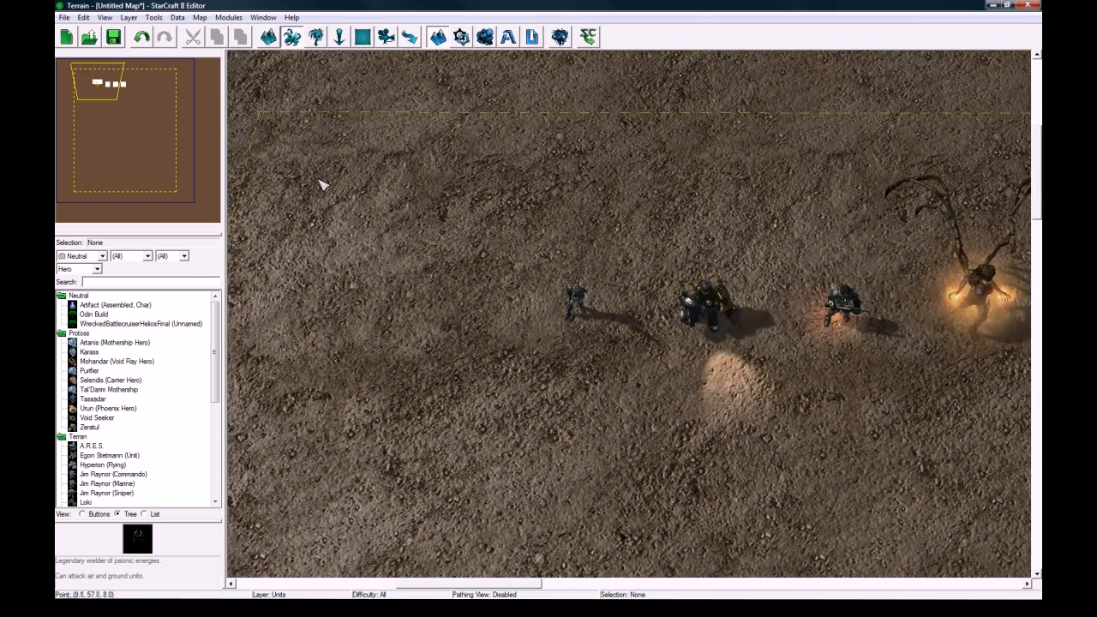
key(c)
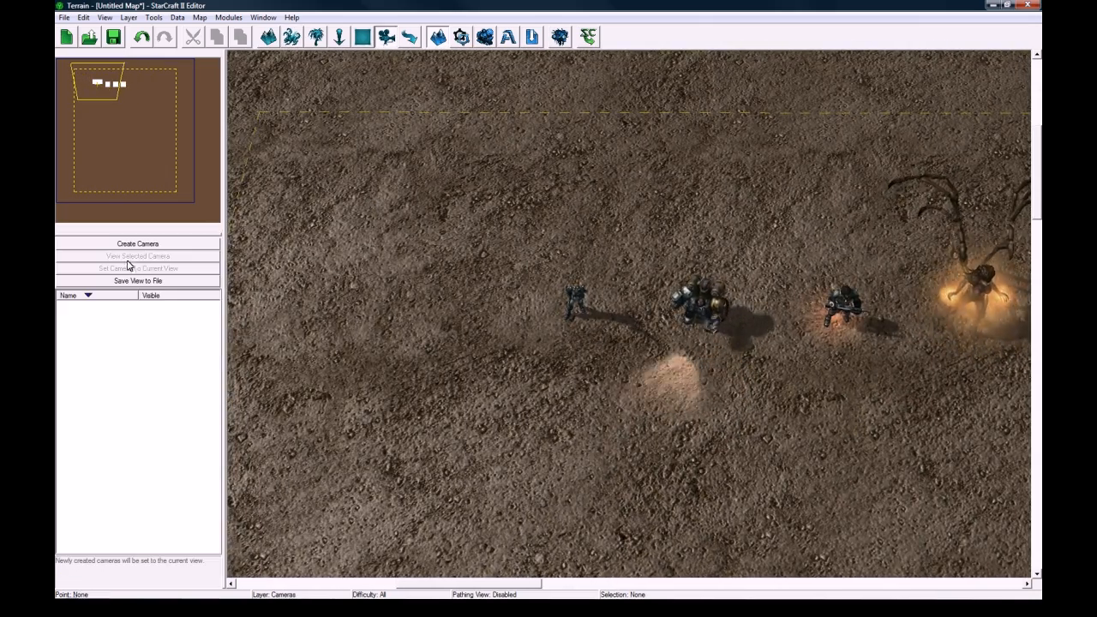
right_drag(378, 267, 397, 279)
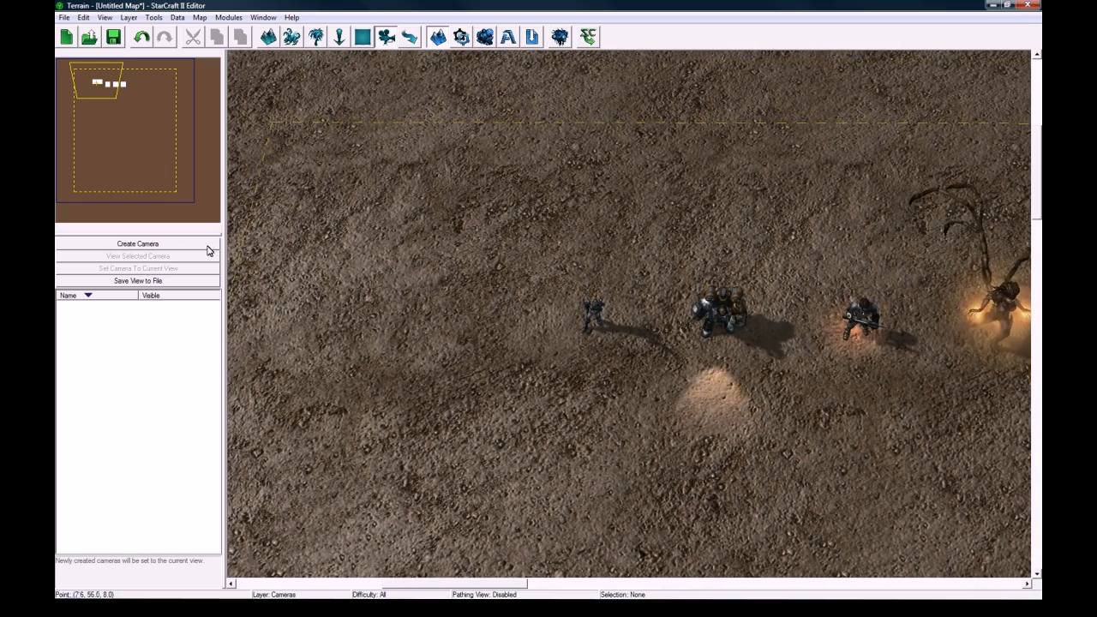
click(140, 245)
right_click(97, 311)
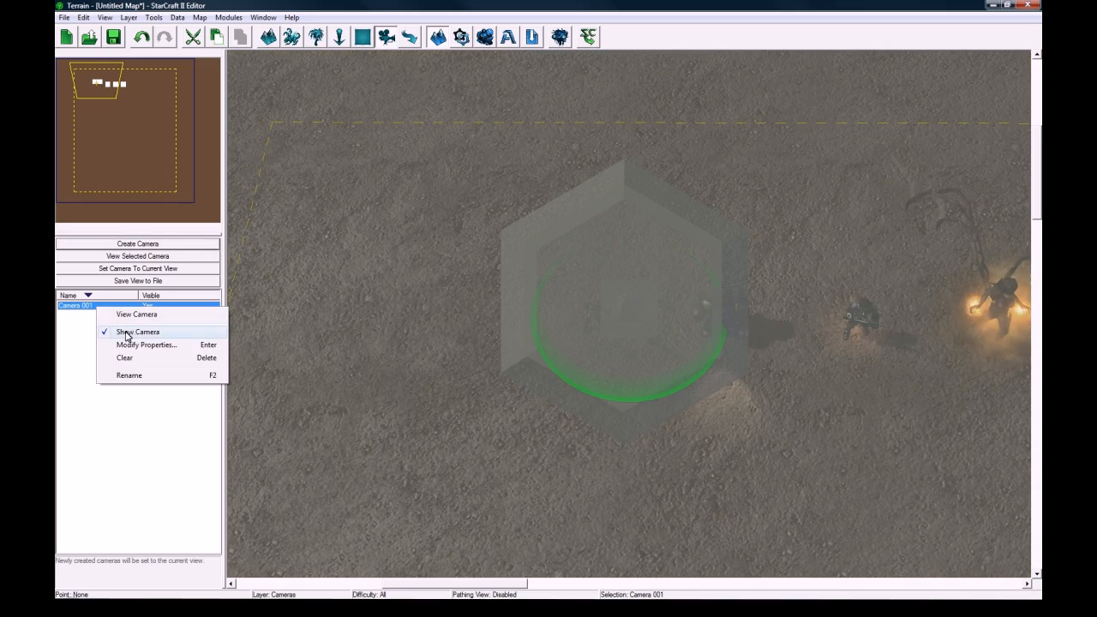
click(137, 332)
Set the Nova camera's field of view to 18.7998 and its distance to 13.2224 in its properties.
right_click(129, 304)
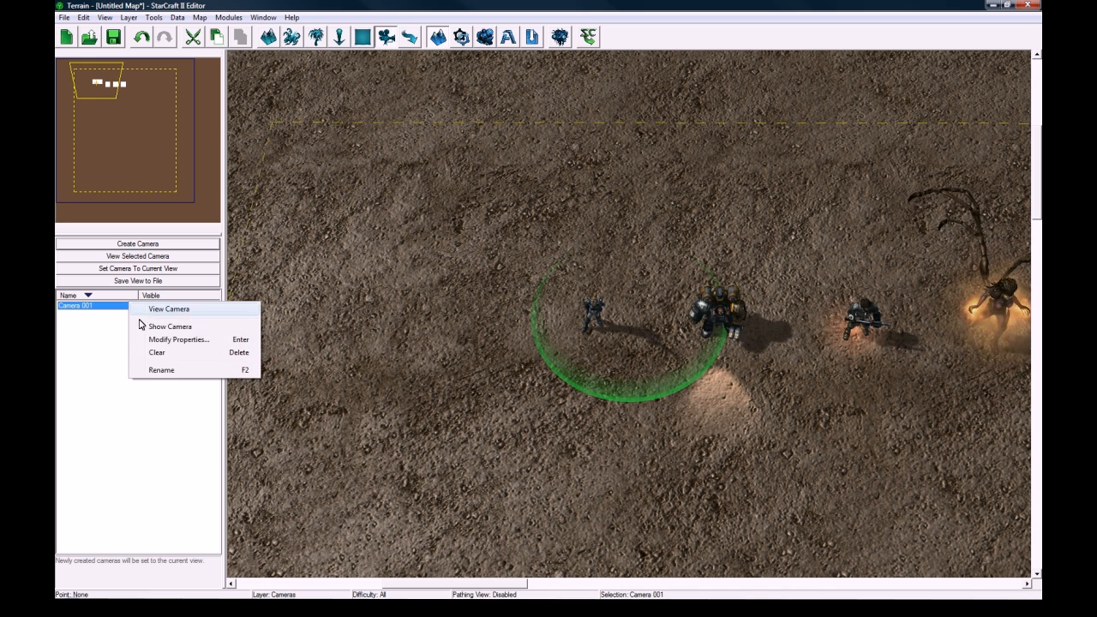
click(157, 341)
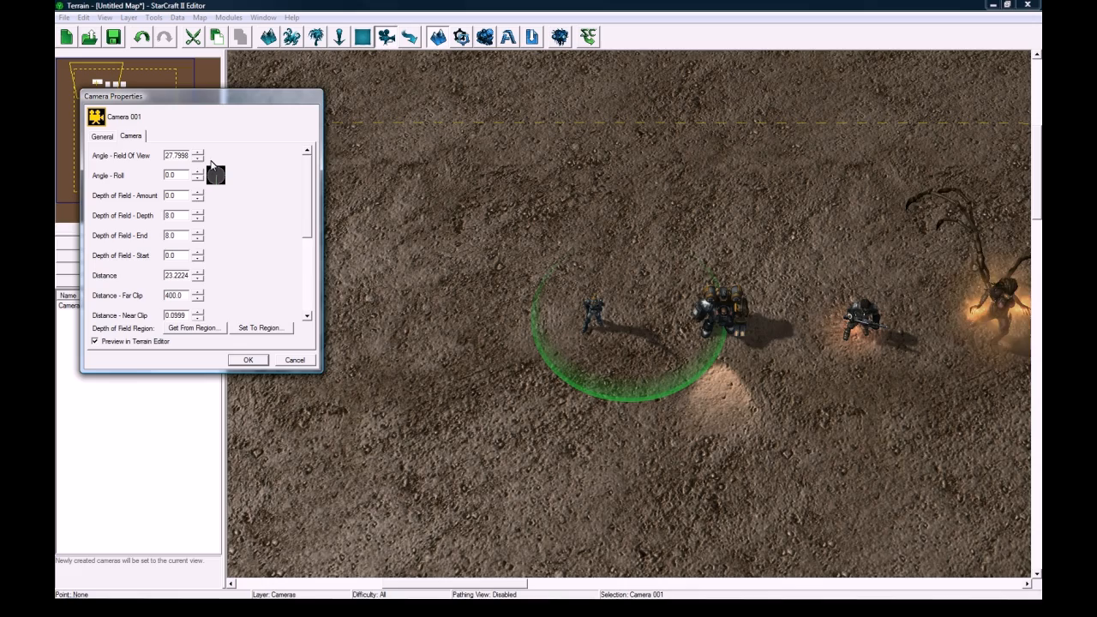
drag(198, 160, 198, 160)
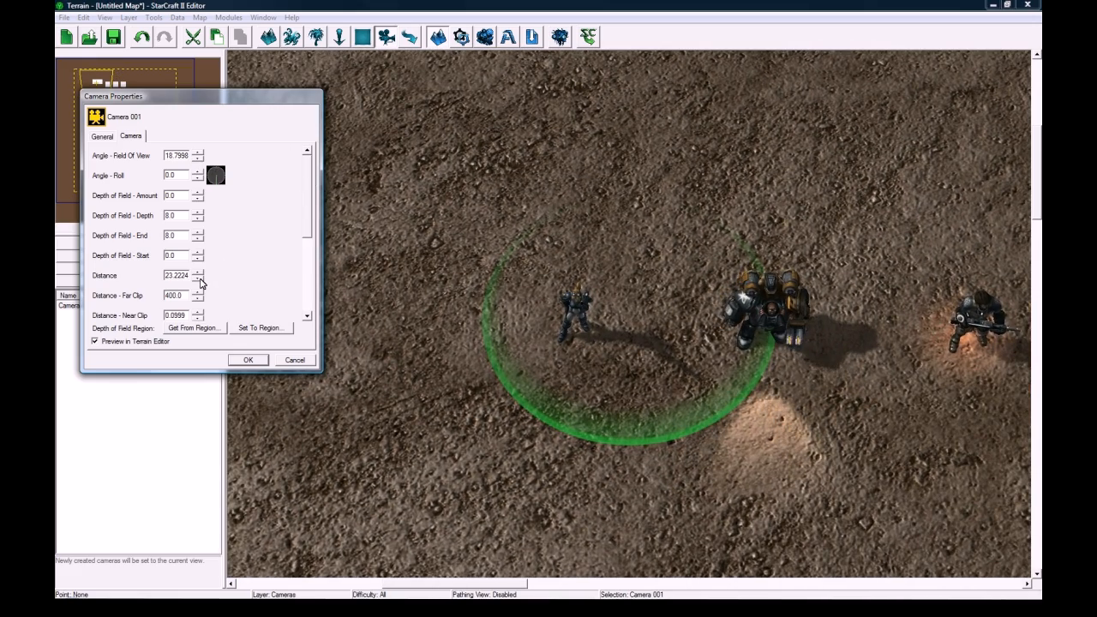
drag(198, 280, 198, 279)
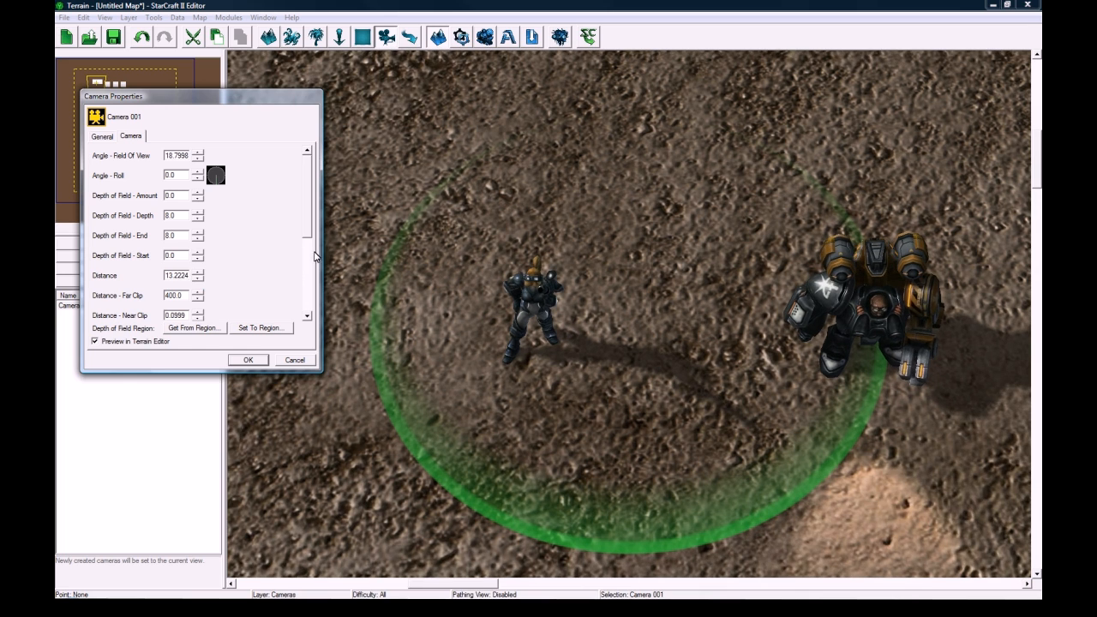
Set the Nova camera's Target - X to 15.1184 to bring the view closer to her.
scroll(197, 235, down, 3)
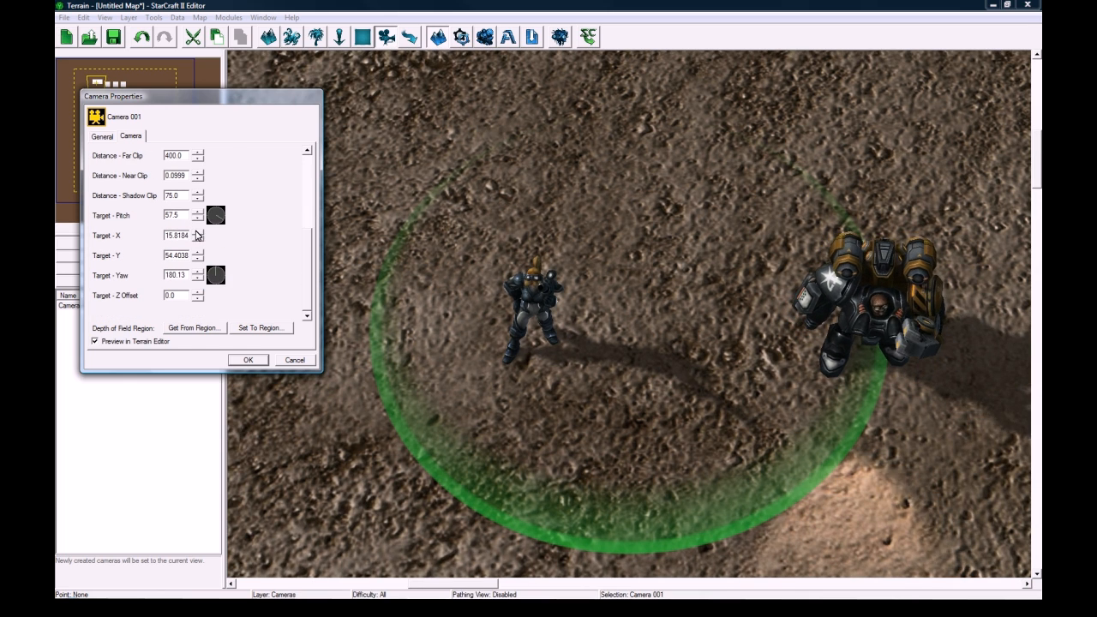
drag(198, 238, 198, 238)
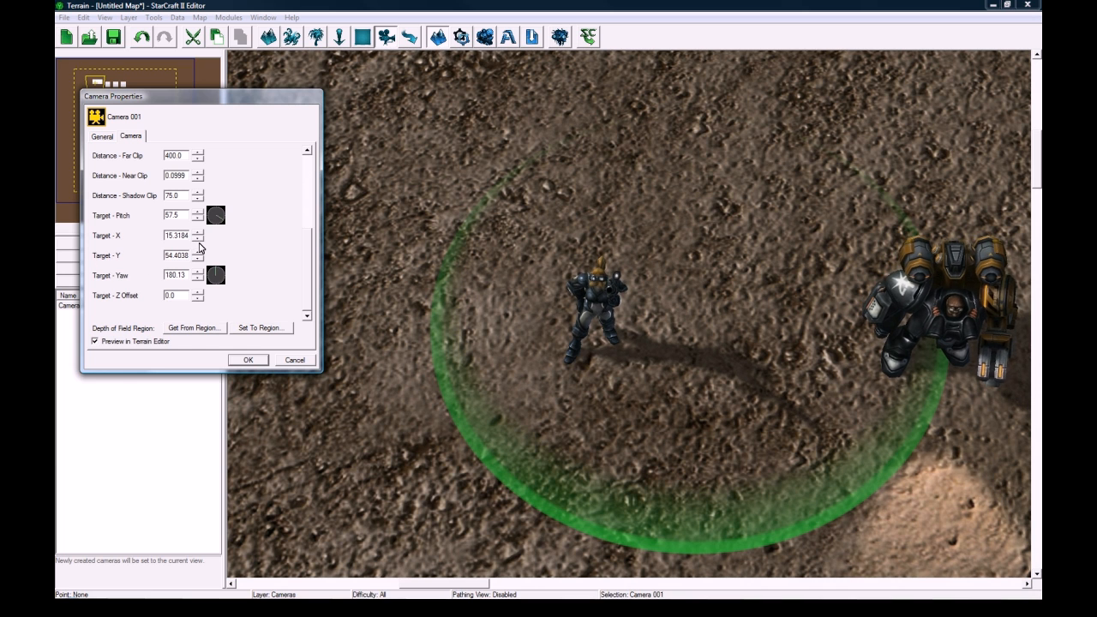
click(198, 239)
click(198, 239)
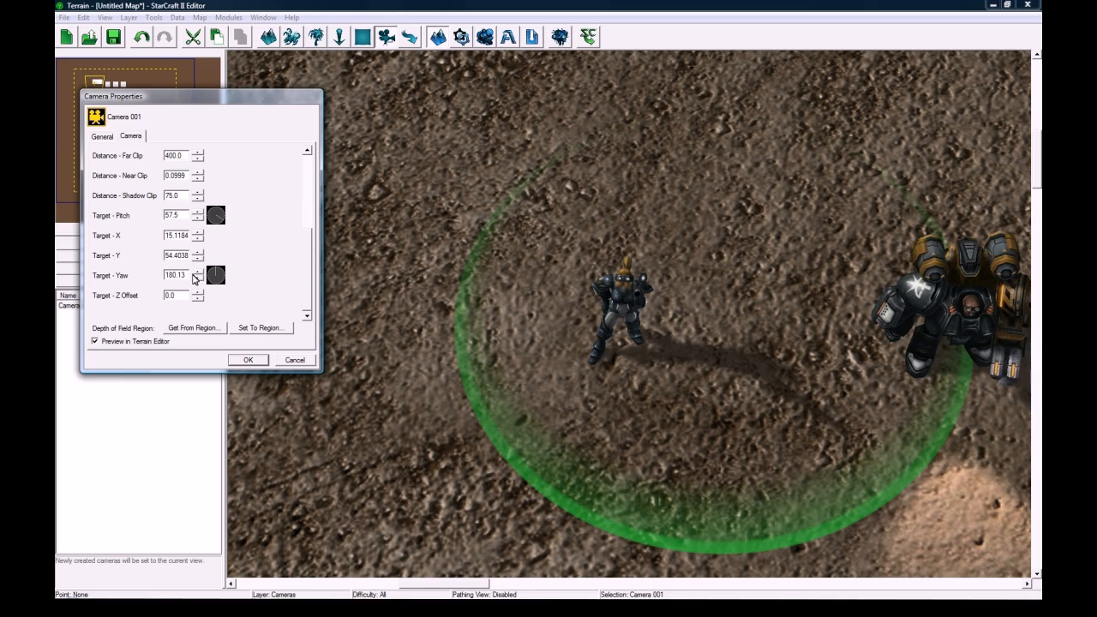
Lower the Nova camera's target pitch to 5.5 and raise its Z offset to 0.5.
click(199, 219)
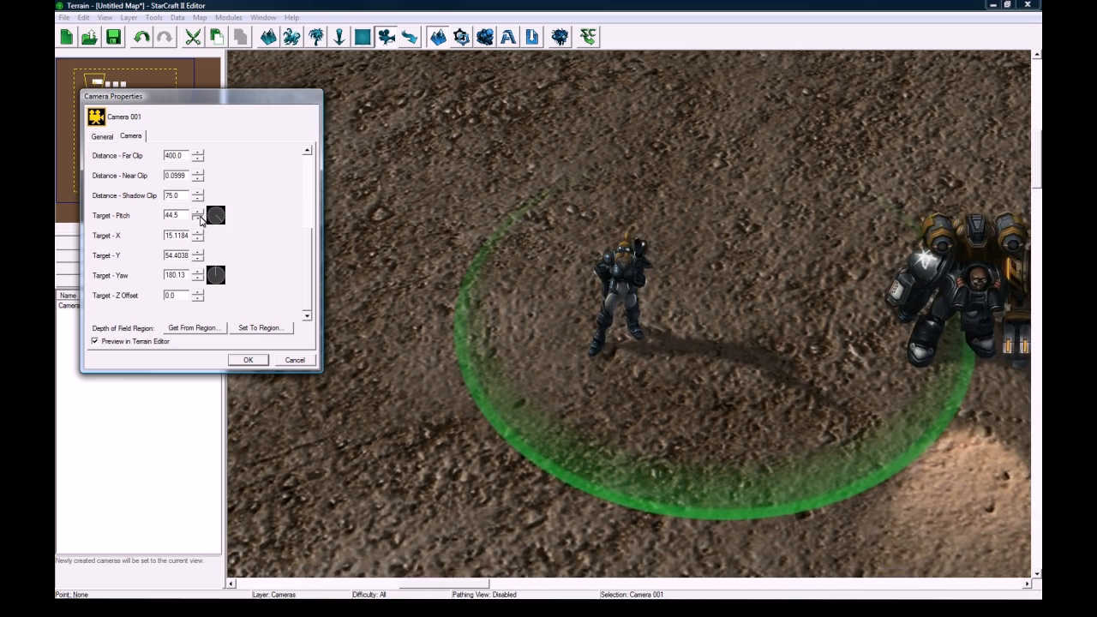
click(199, 218)
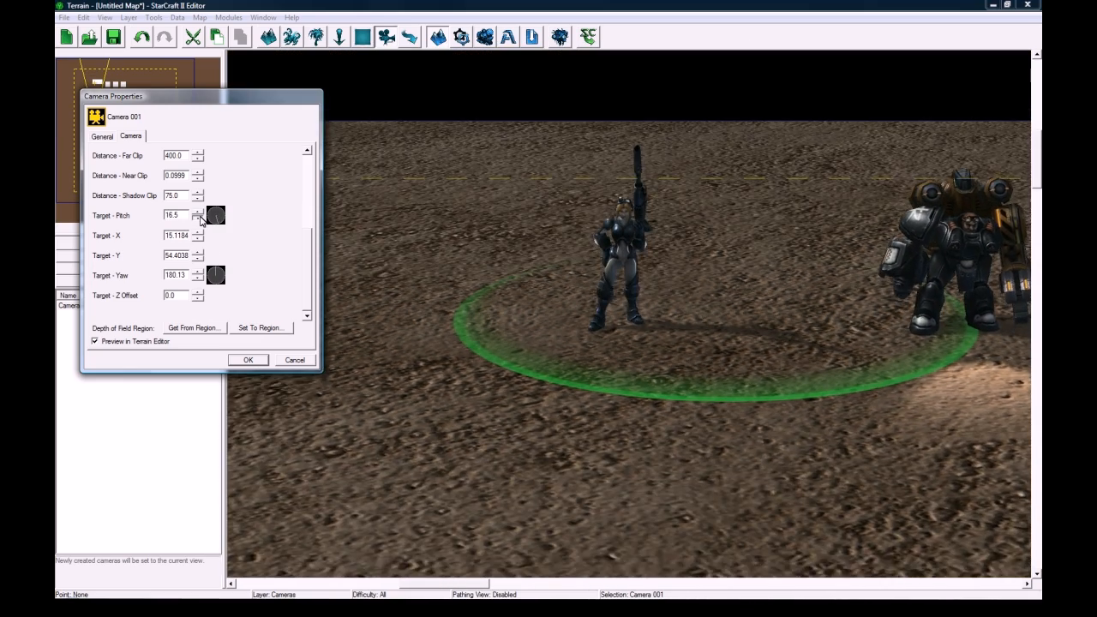
click(199, 219)
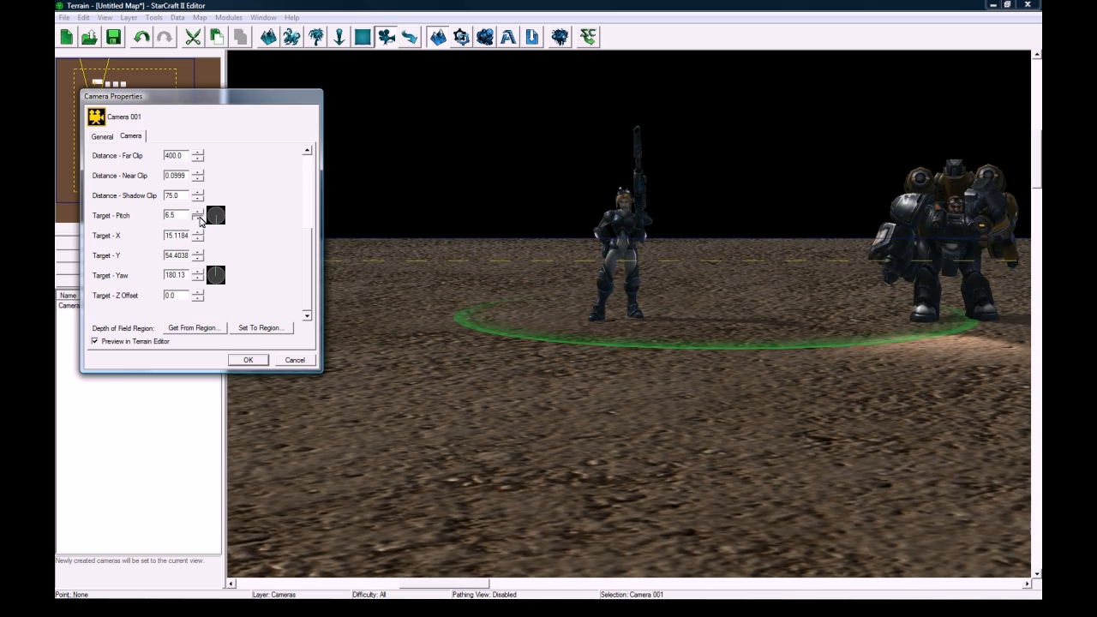
click(197, 292)
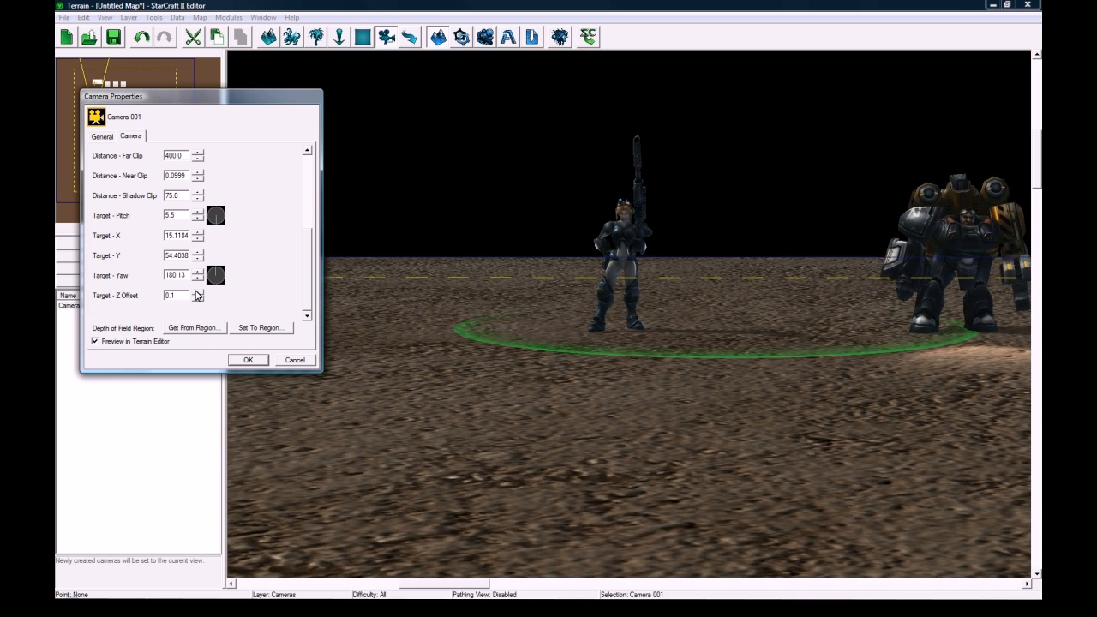
click(197, 292)
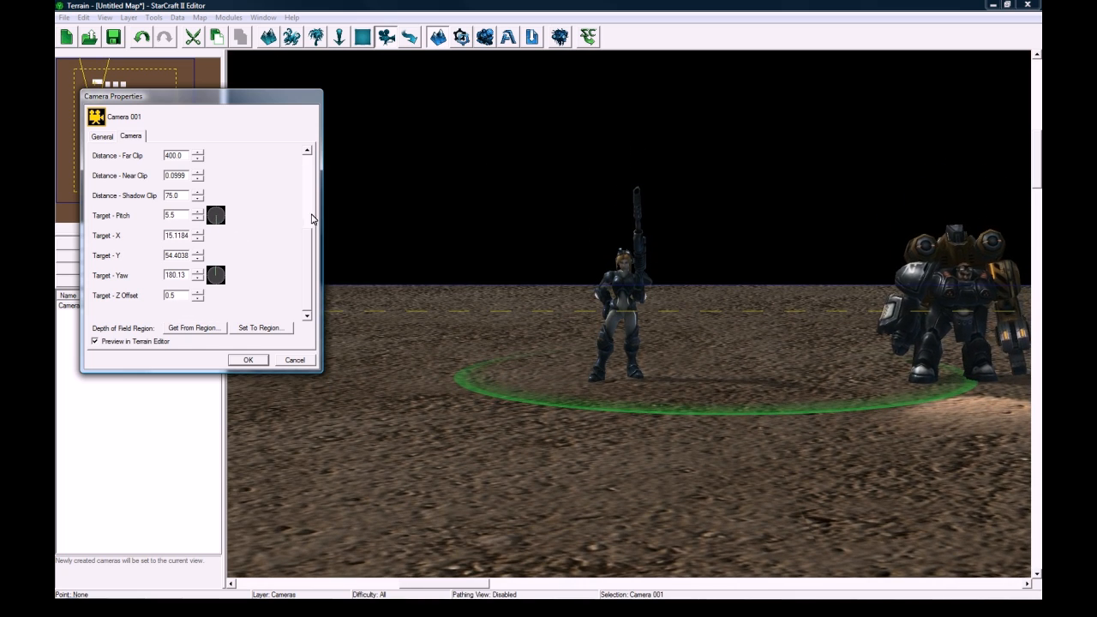
Set the Nova camera's distance to 7.2224 and its Z offset to 0.6, and apply the properties.
scroll(312, 219, up, 3)
drag(198, 279, 197, 281)
click(198, 272)
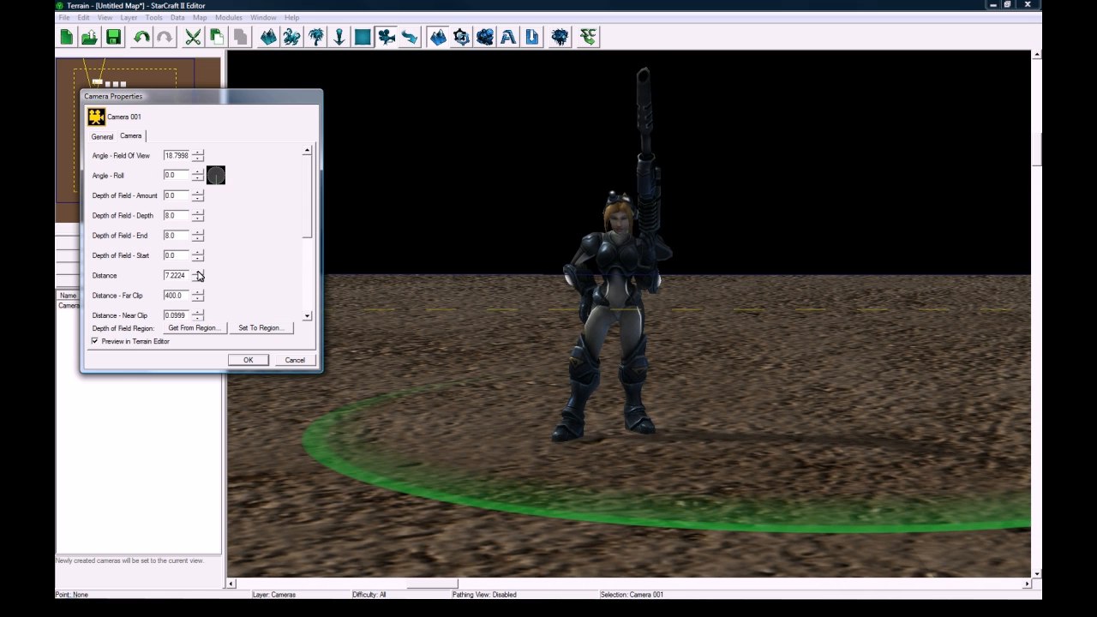
scroll(305, 214, down, 3)
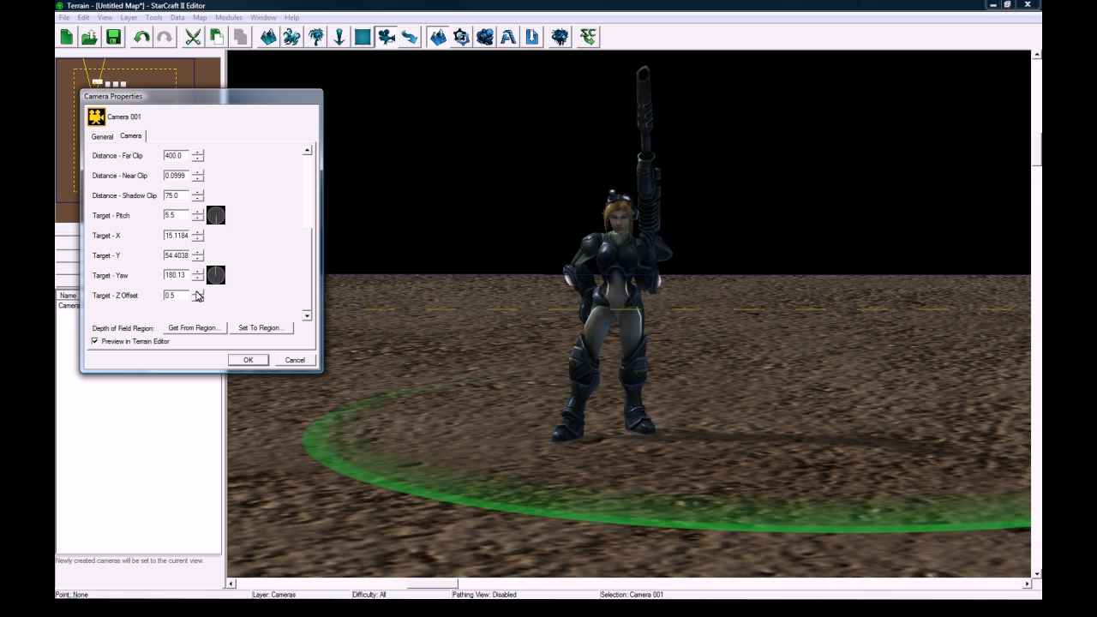
click(198, 293)
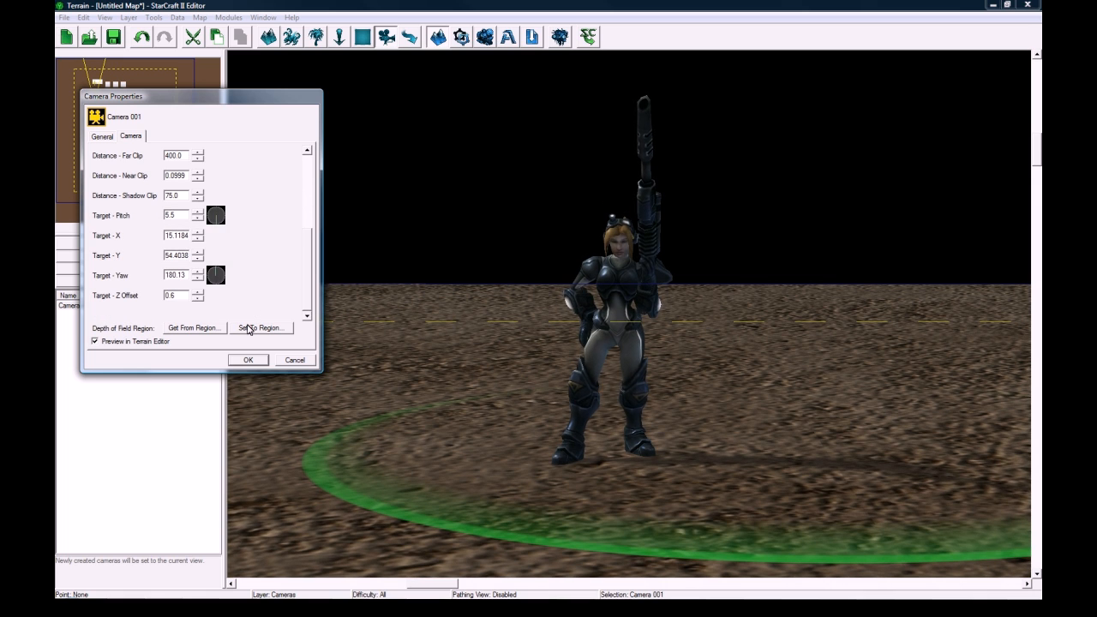
click(247, 360)
View the map through the Nova camera, shift that view to Rory Swann and create a second camera there.
click(131, 257)
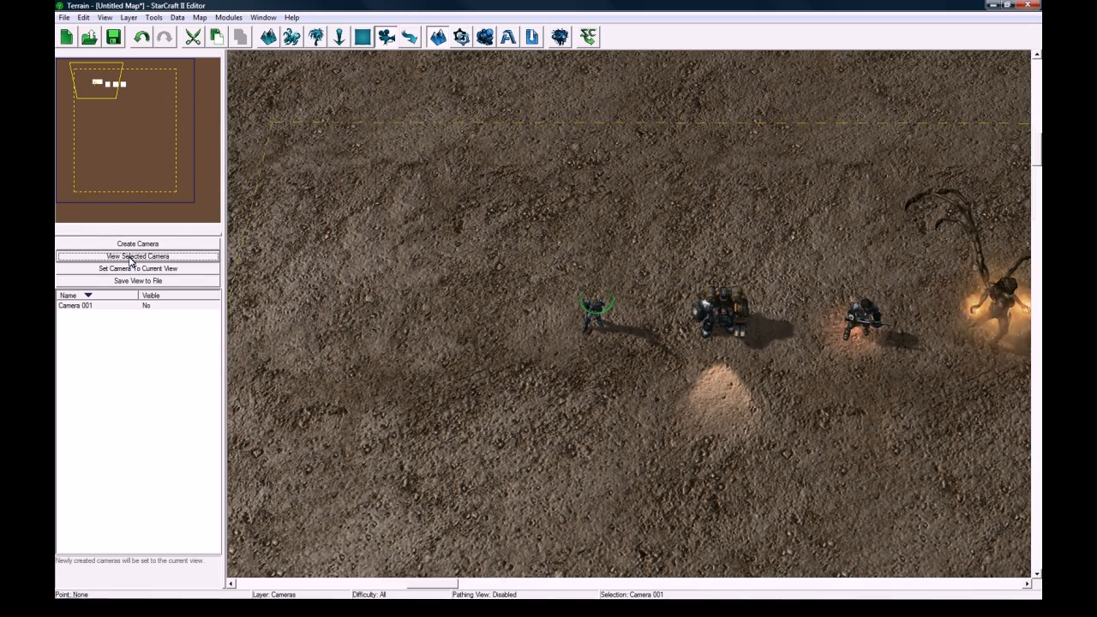
right_drag(780, 305, 460, 318)
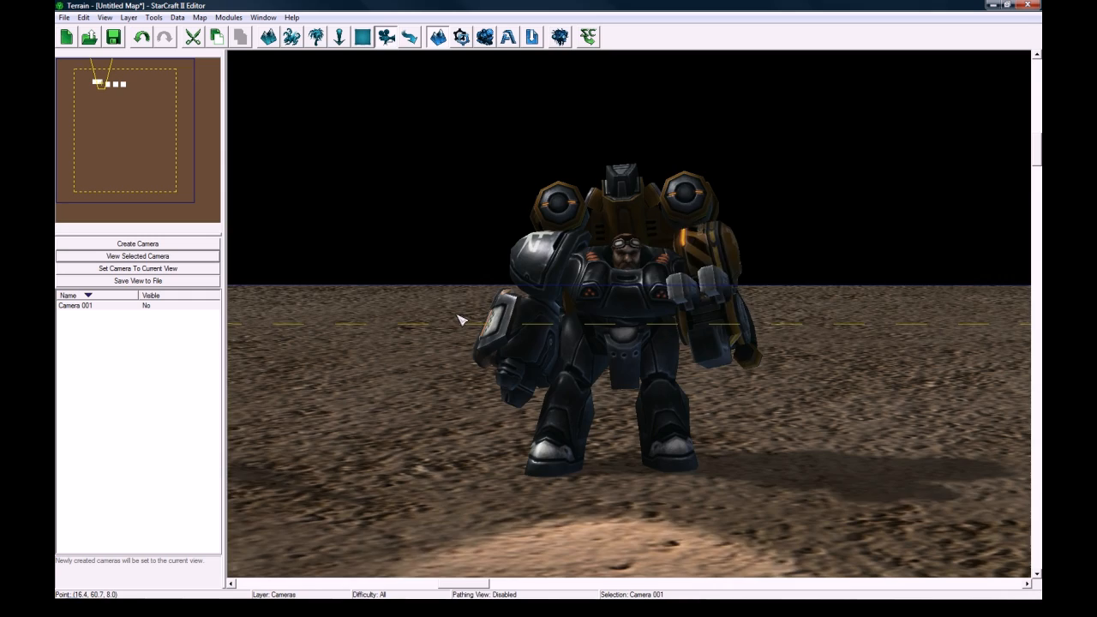
click(152, 245)
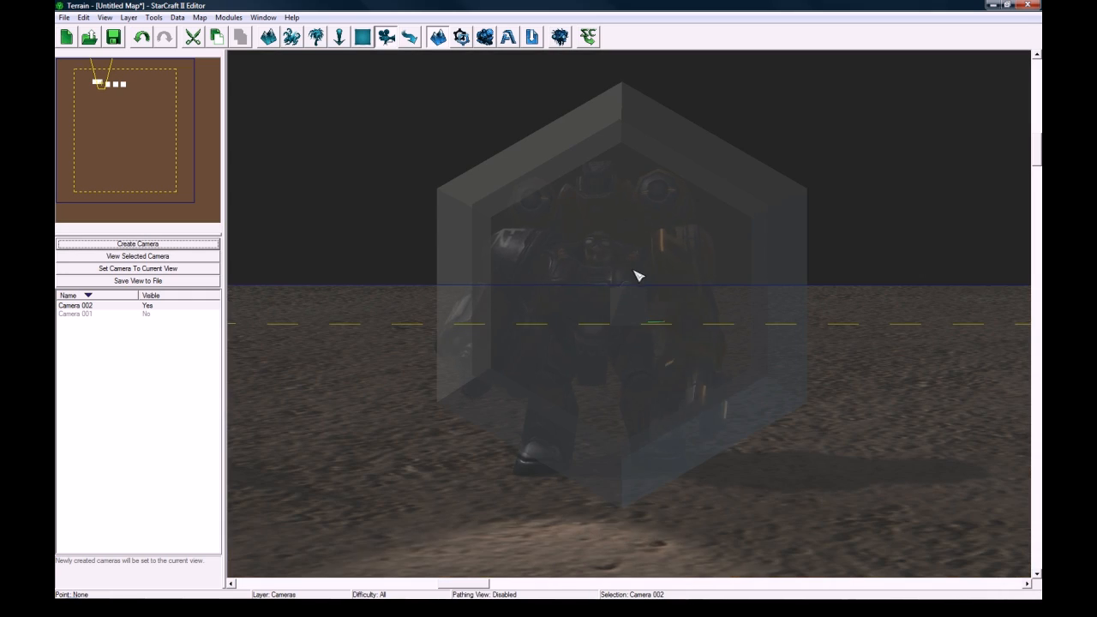
Create further close-up cameras framed on Tosh, Kerrigan and Karass, one per hero, using the same viewing angle.
right_drag(714, 274, 235, 260)
click(175, 246)
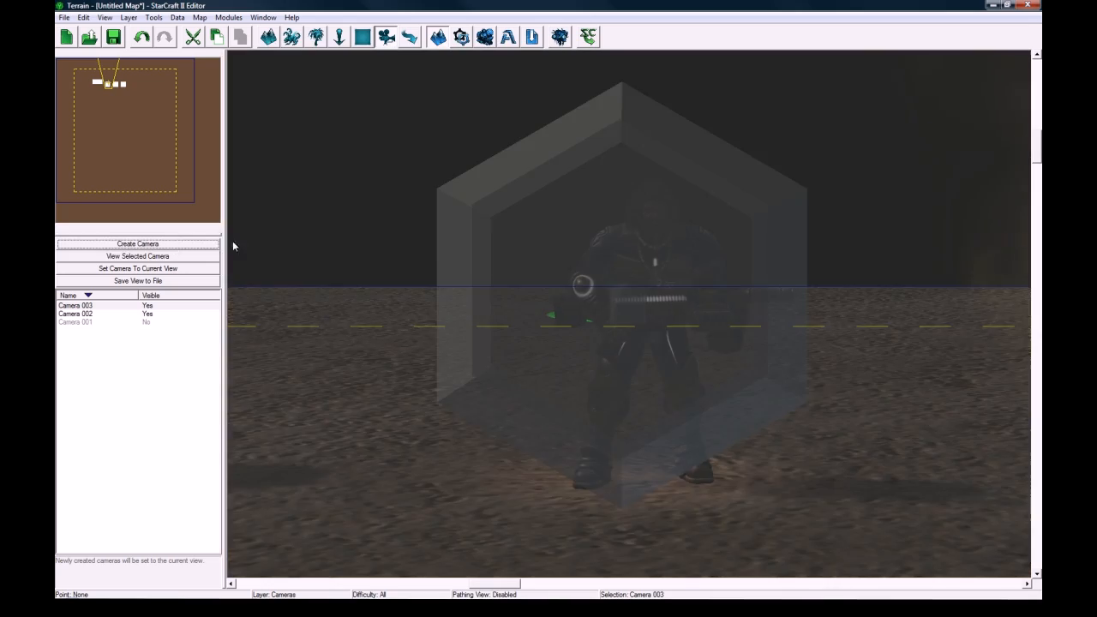
right_drag(810, 262, 505, 253)
right_drag(718, 242, 665, 245)
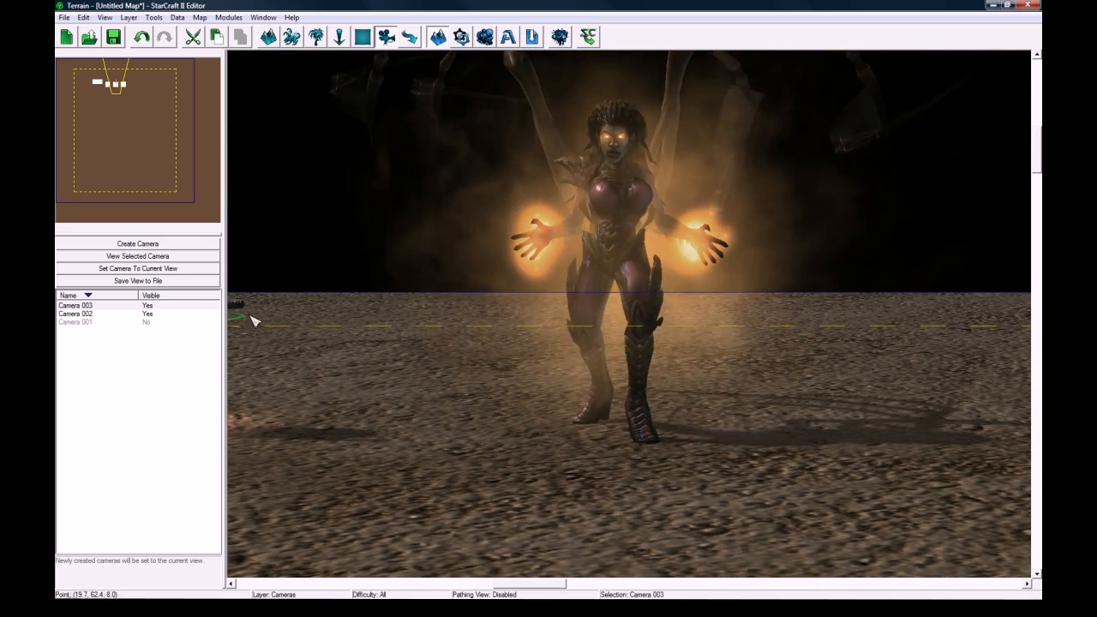
click(204, 244)
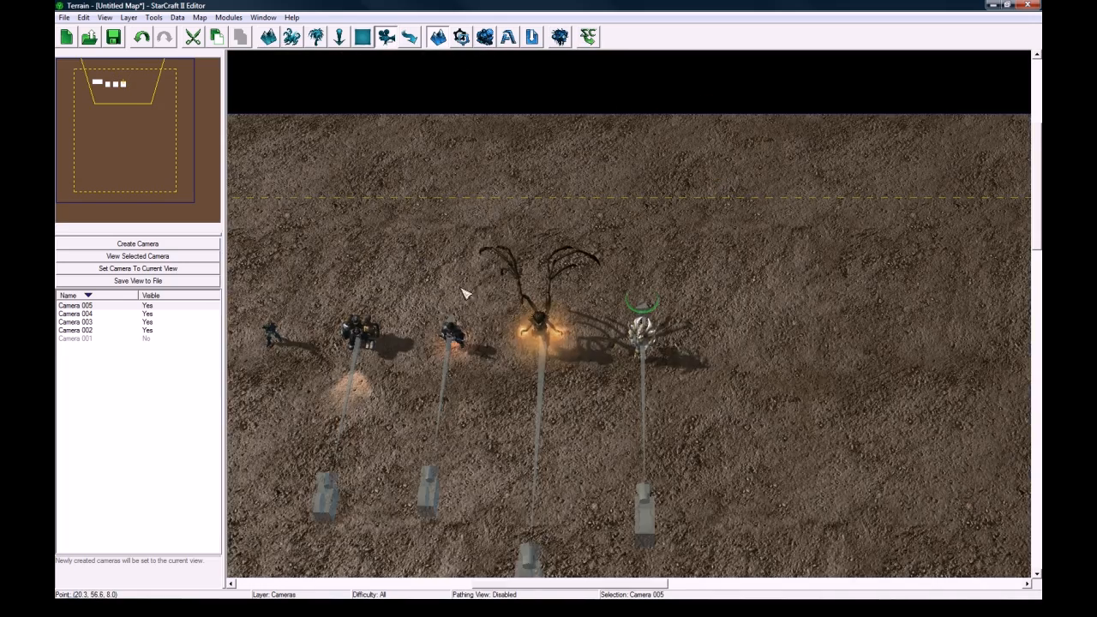
Switch to the Points layer and place a normal point on the open ground southeast of the hero row.
right_drag(461, 289, 499, 267)
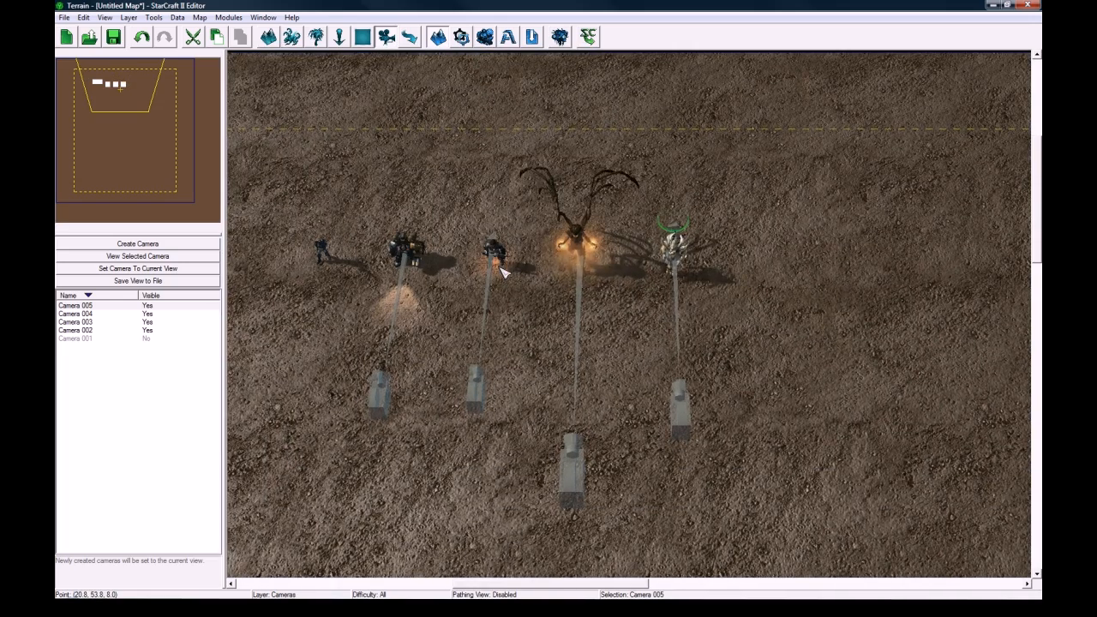
key(p)
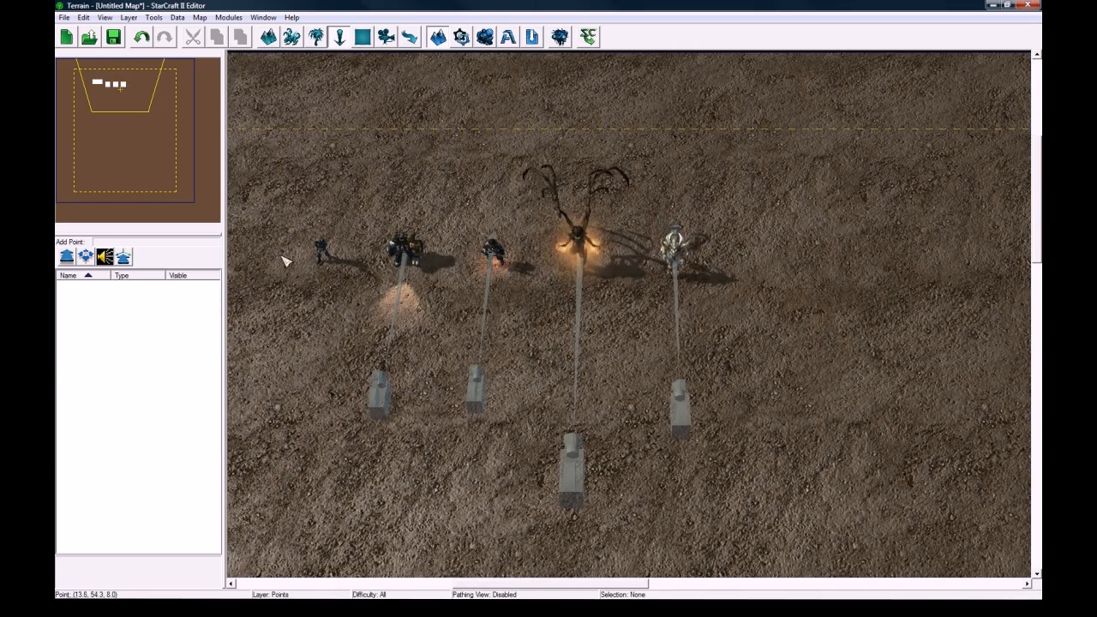
click(66, 256)
right_drag(730, 334, 692, 292)
click(677, 370)
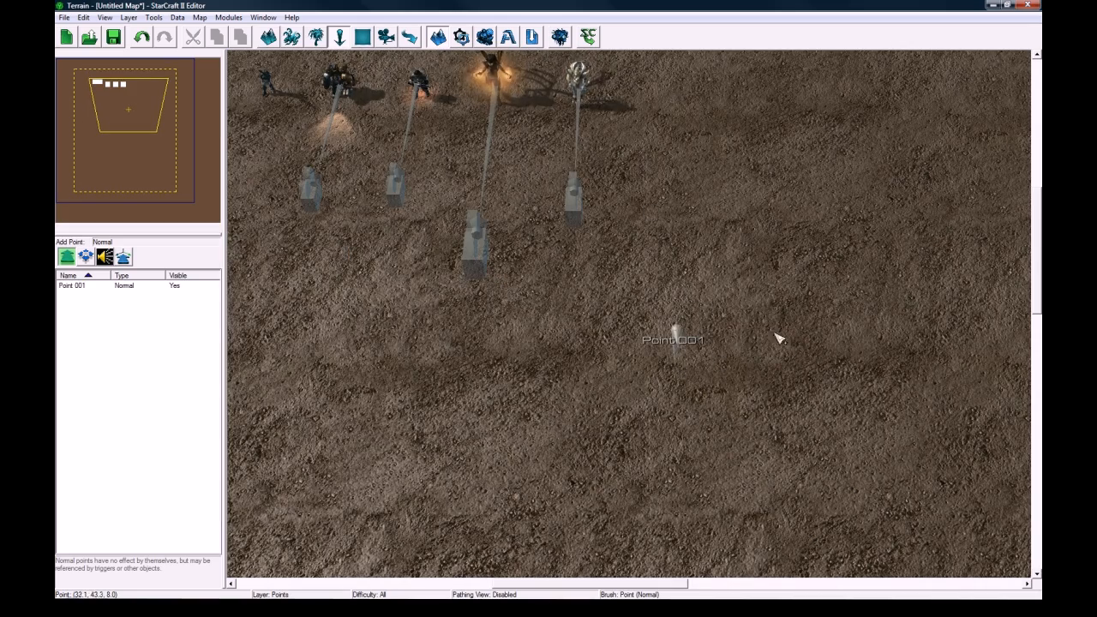
Move the point farther southeast, well away from the hero row and its cameras.
right_drag(778, 337, 724, 298)
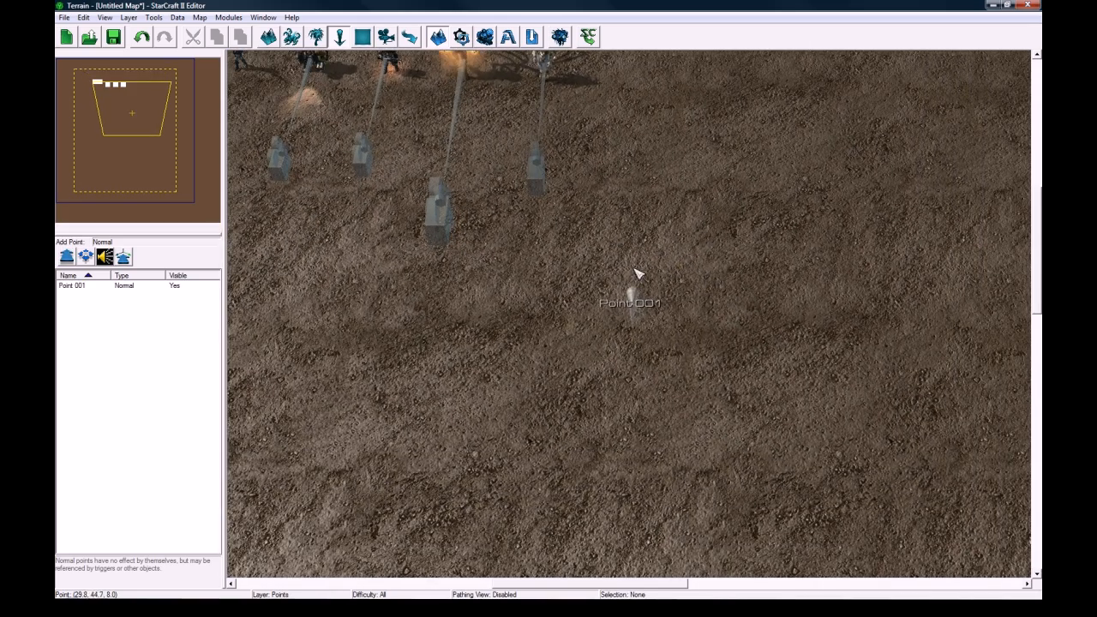
click(633, 295)
right_drag(758, 409, 514, 365)
click(656, 350)
right_drag(629, 266, 818, 553)
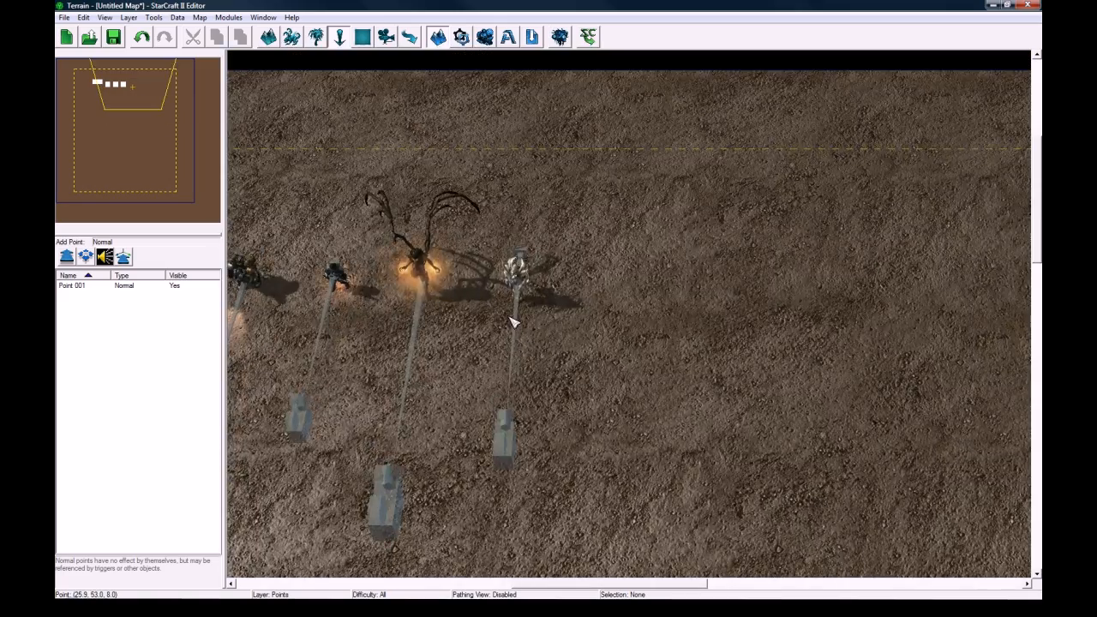
right_drag(514, 323, 651, 249)
right_drag(568, 221, 619, 260)
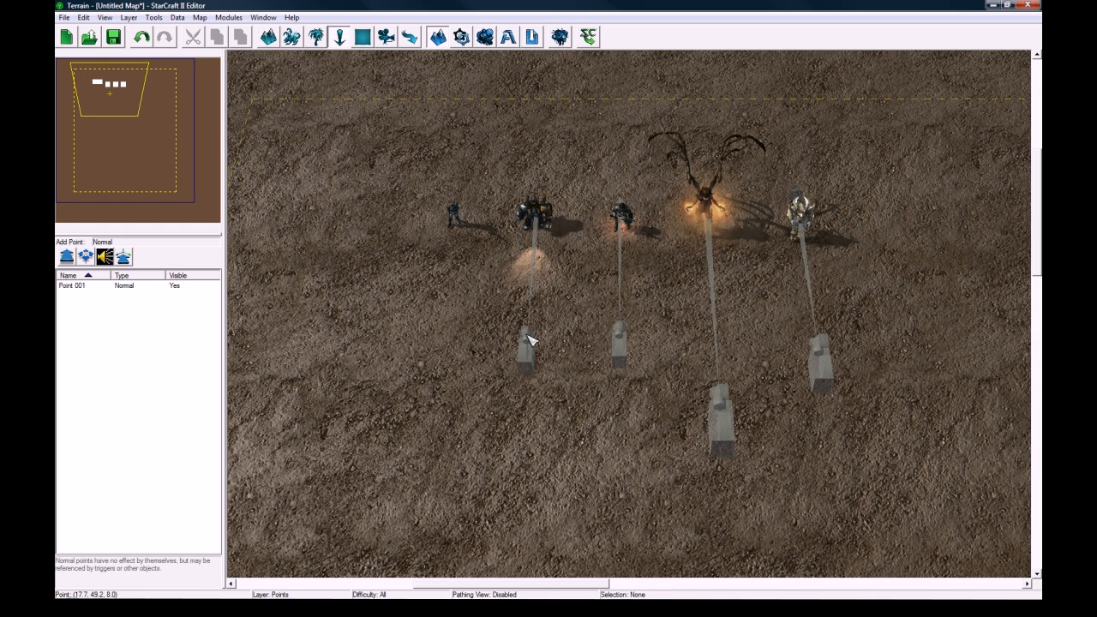
right_drag(749, 254, 520, 182)
right_drag(435, 128, 492, 152)
right_drag(632, 186, 556, 152)
scroll(553, 152, up, 2)
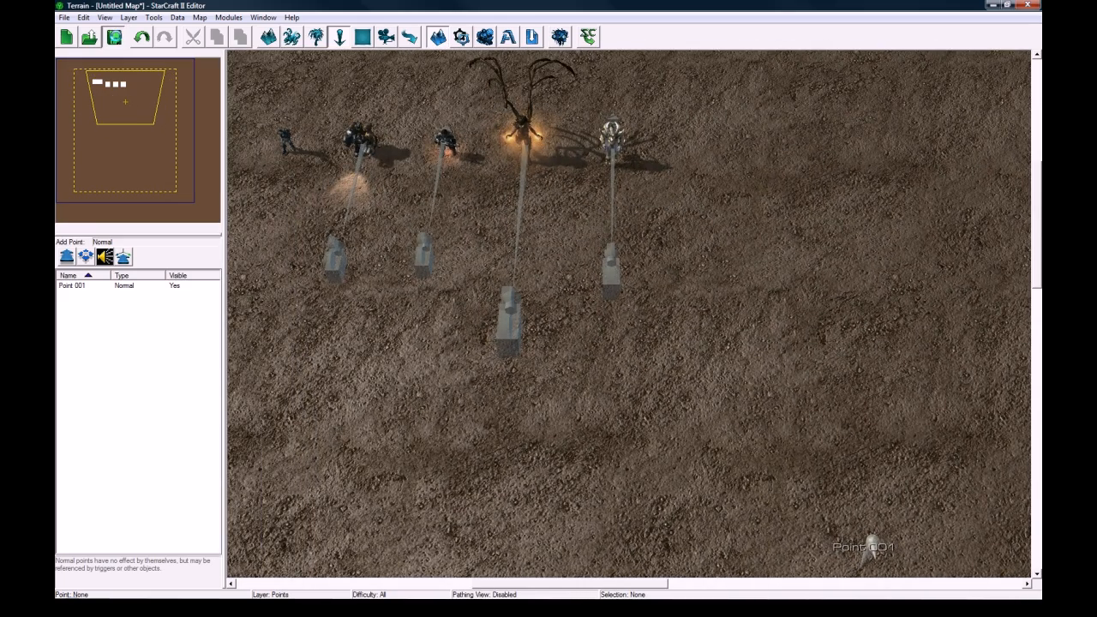
Save the map as "tutorial hero chooser" in the Maps folder.
click(114, 37)
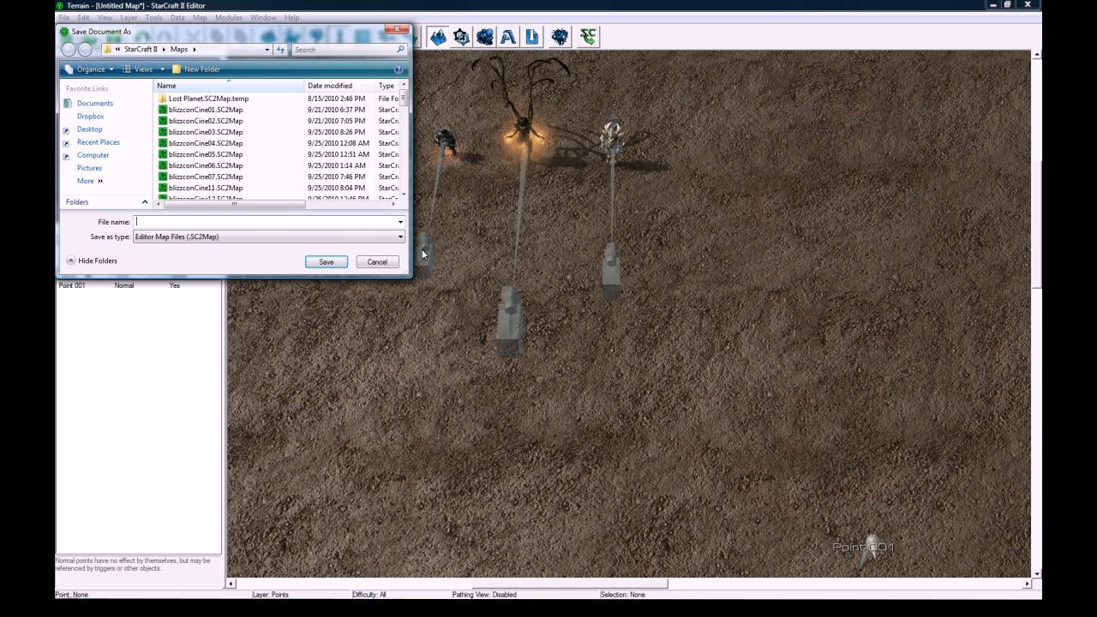
text(tutorial)
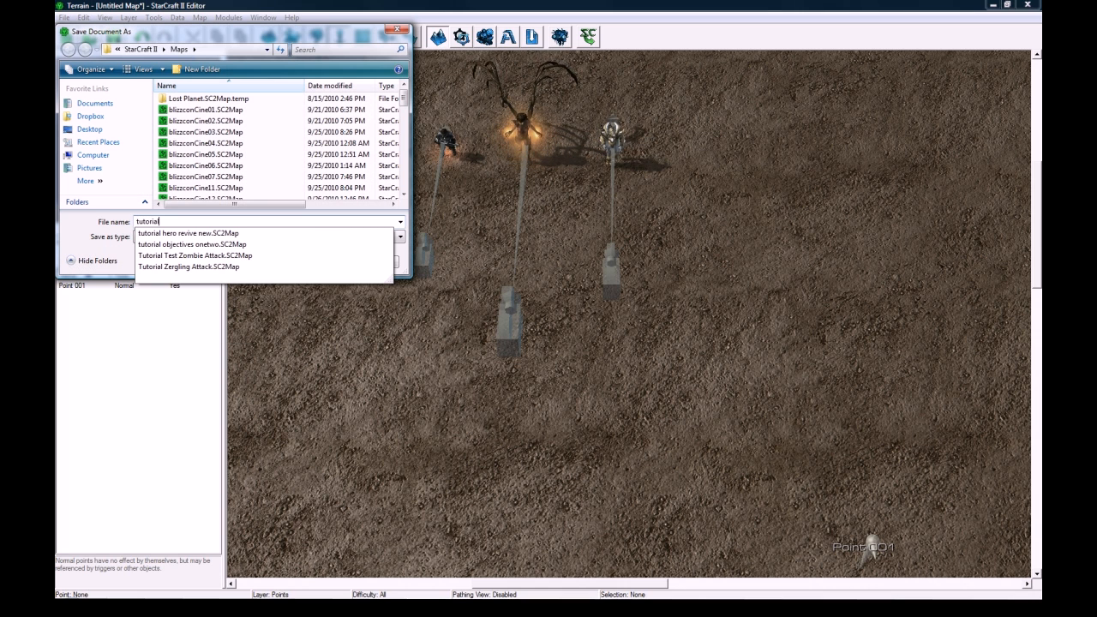
text( hero chooser)
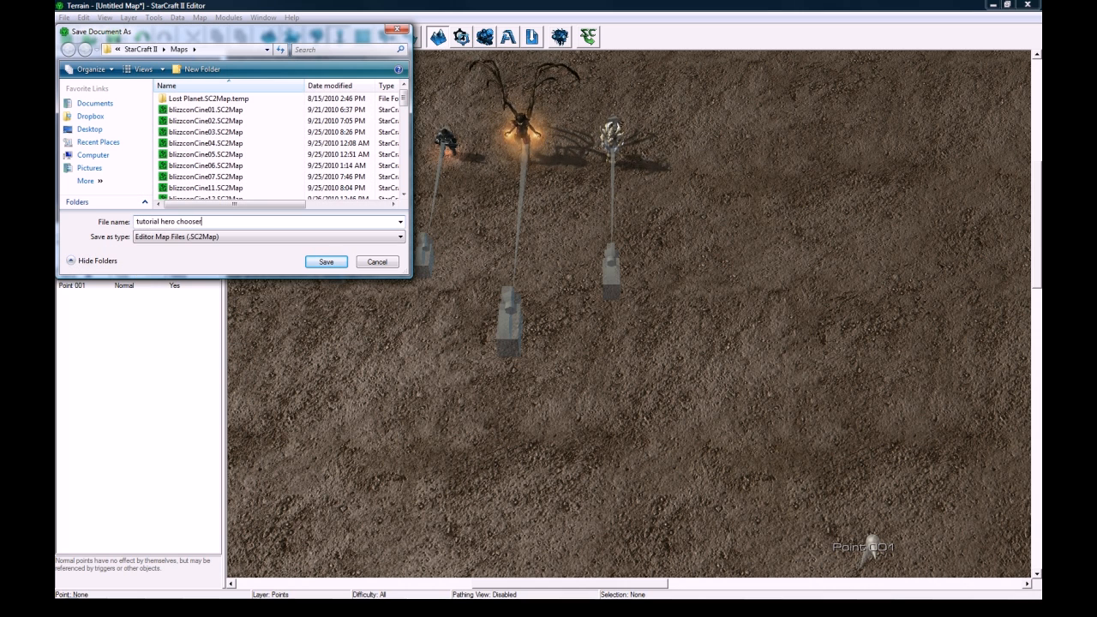
key(Return)
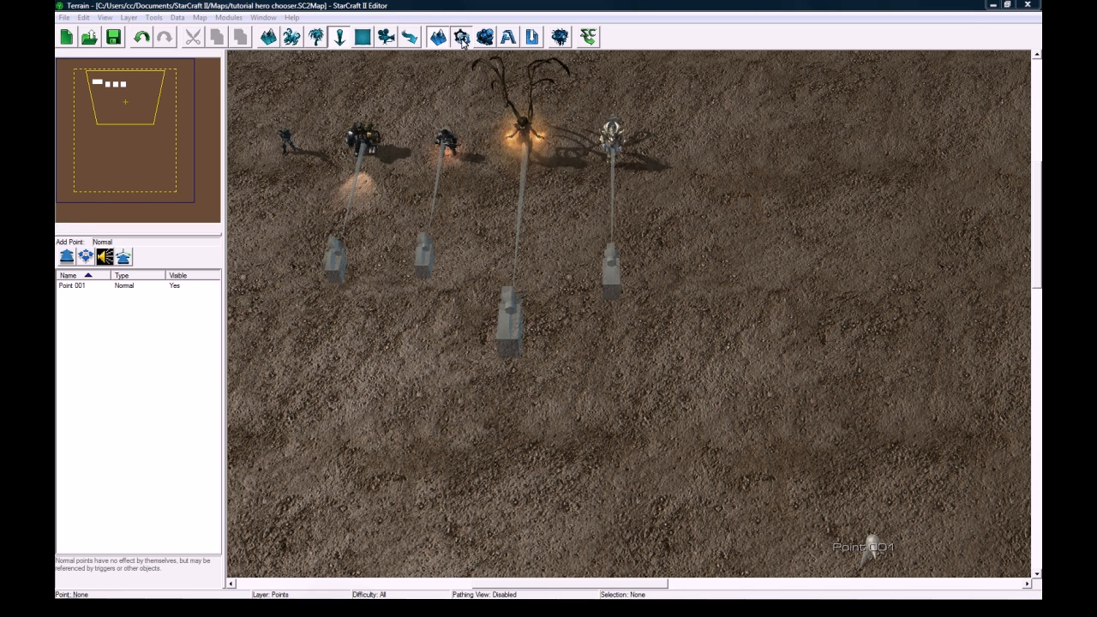
Open the trigger editor and delete all the default actions of the Melee Initialization trigger, keeping its map initialization event.
click(461, 37)
click(454, 144)
key(Delete)
key(Delete)
key(Delete)
key(Delete)
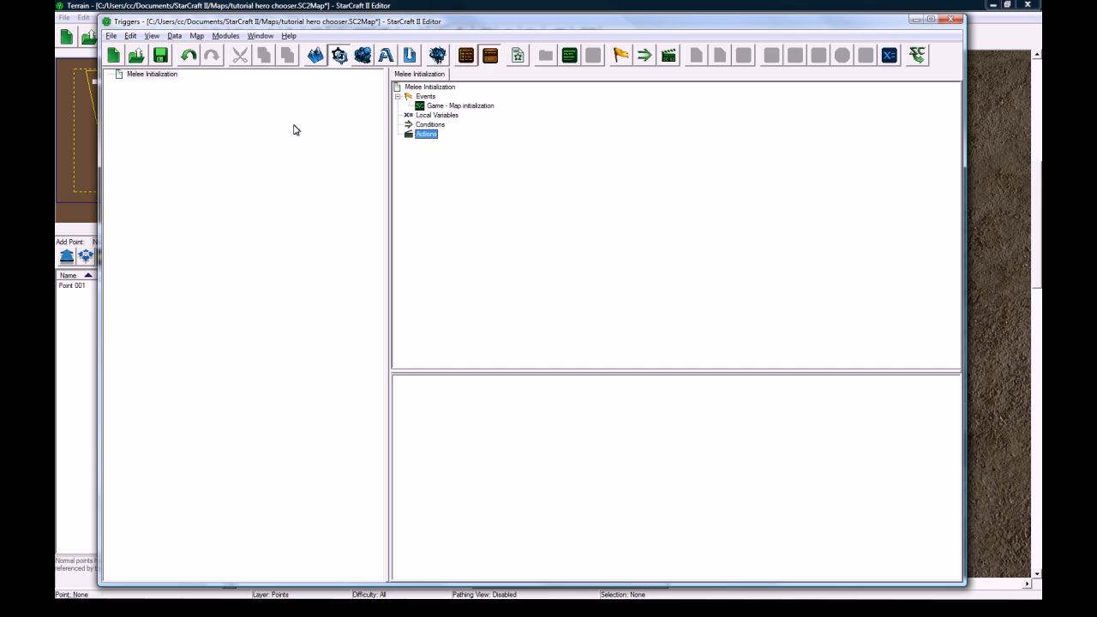
Create a new global variable named Player Viewing.
click(153, 75)
right_click(153, 75)
mouse_move(304, 362)
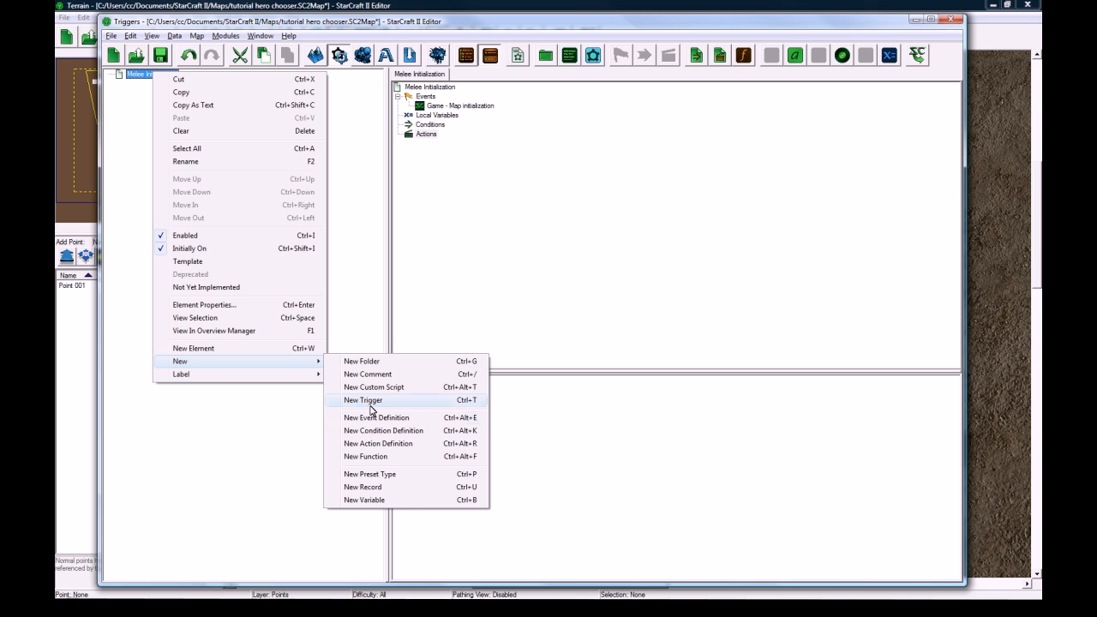
click(411, 500)
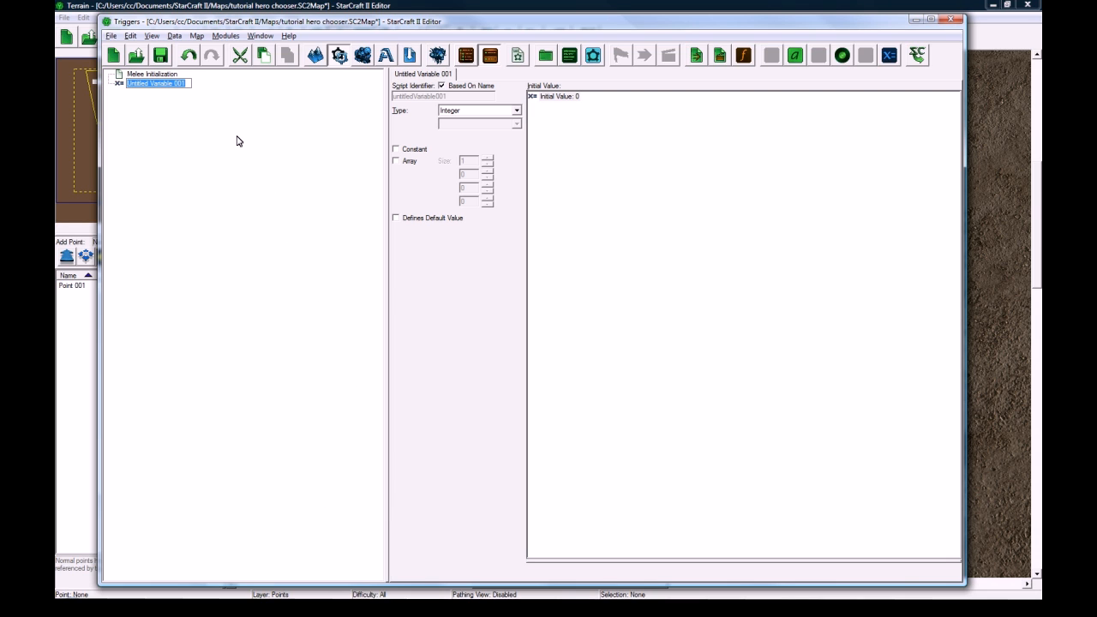
text(Player Viewing)
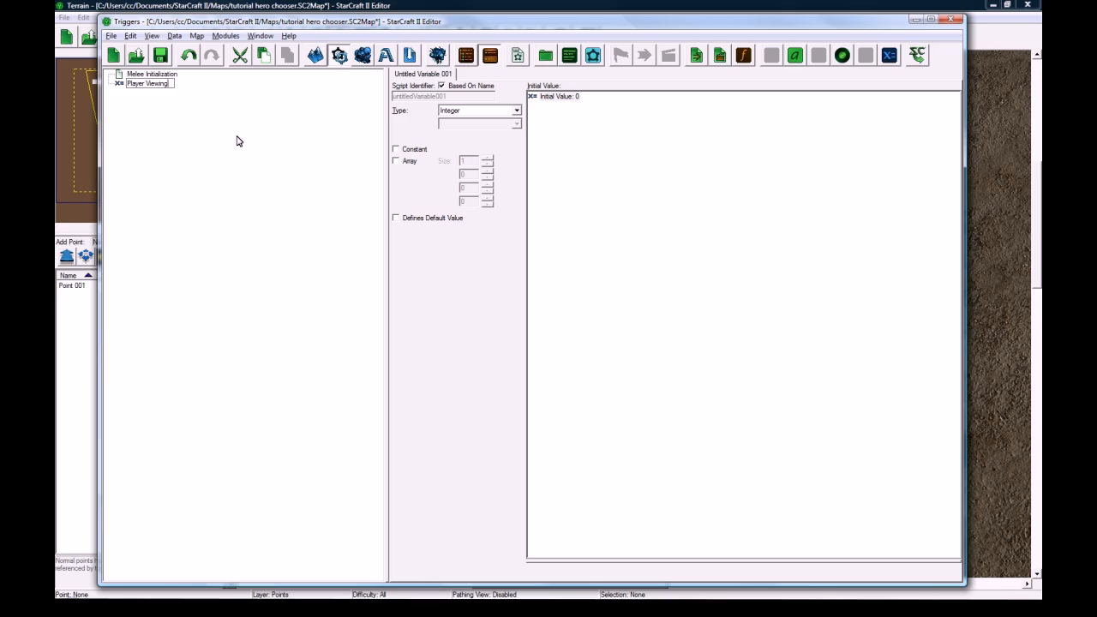
key(Return)
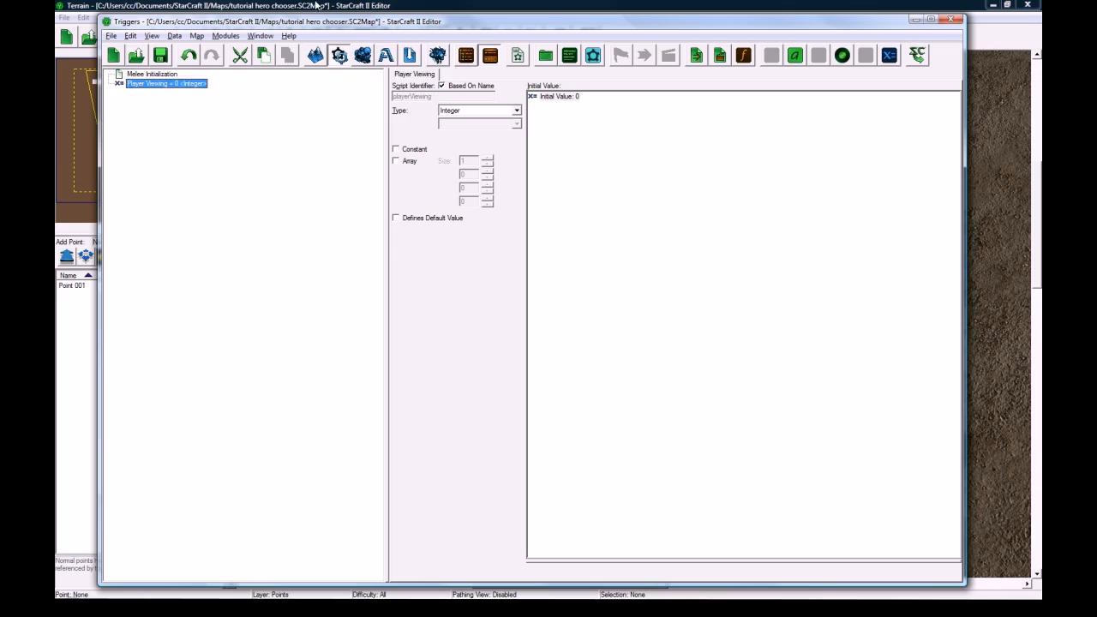
Check the hero row on the terrain, and make the Player Viewing integer variable an array of size 4.
click(318, 5)
right_drag(321, 123, 423, 242)
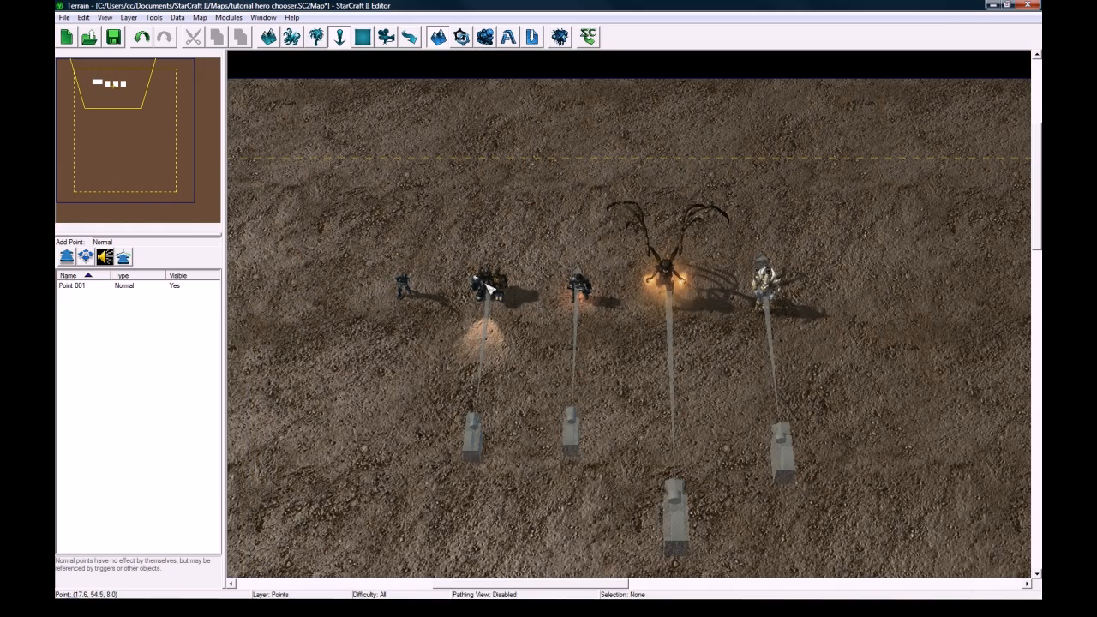
key(F6)
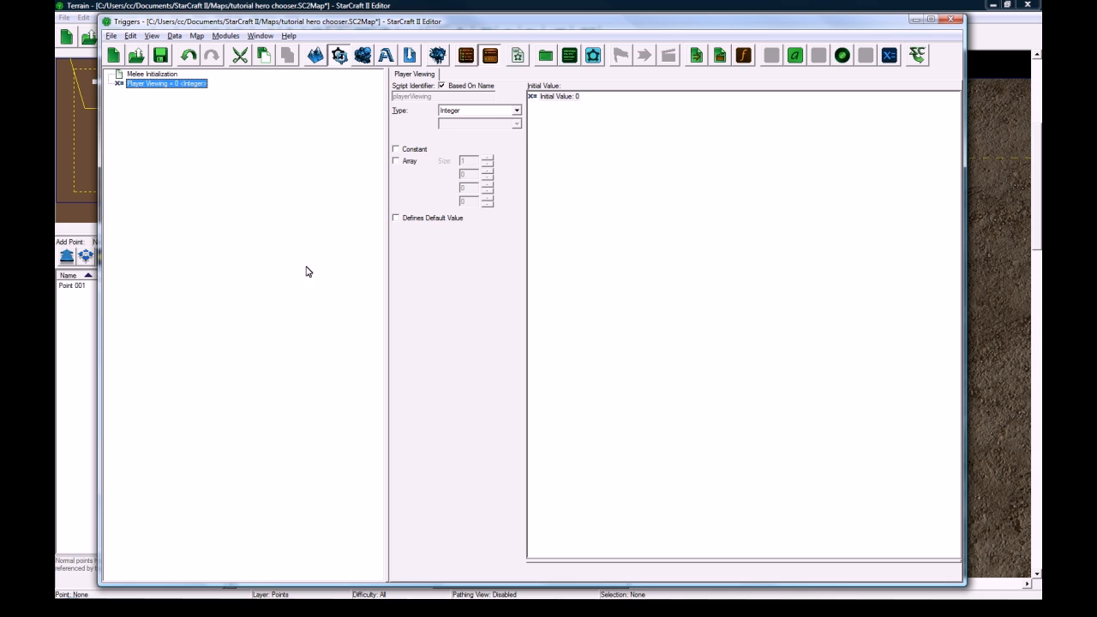
click(476, 115)
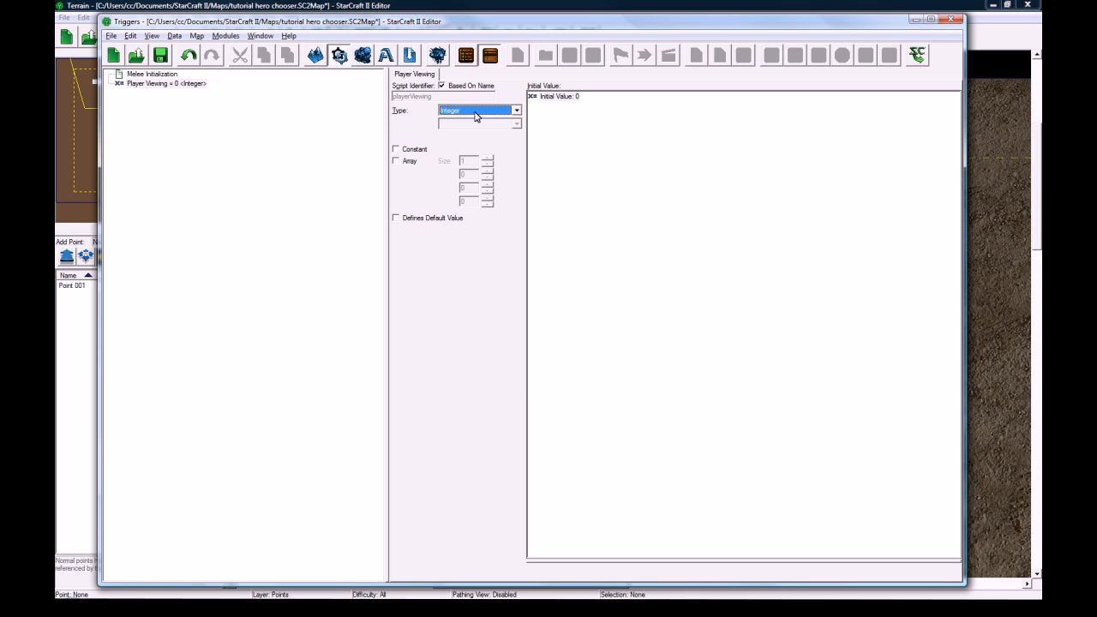
click(408, 164)
click(311, 125)
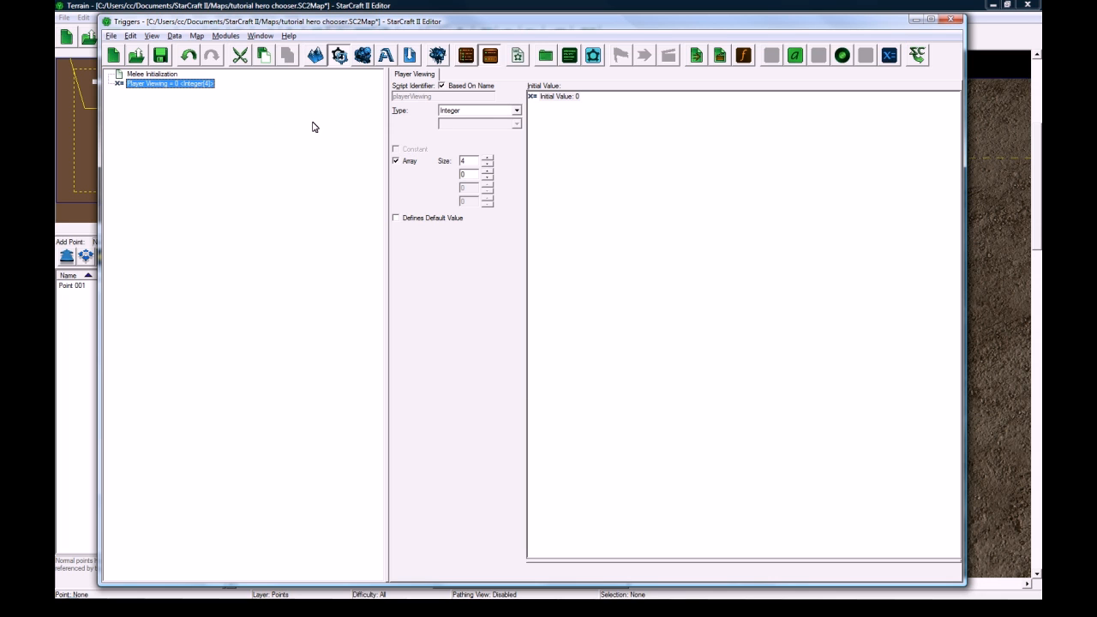
Set the control of Players 2, 3 and 4 to User in the player properties and apply the change.
click(197, 36)
click(232, 115)
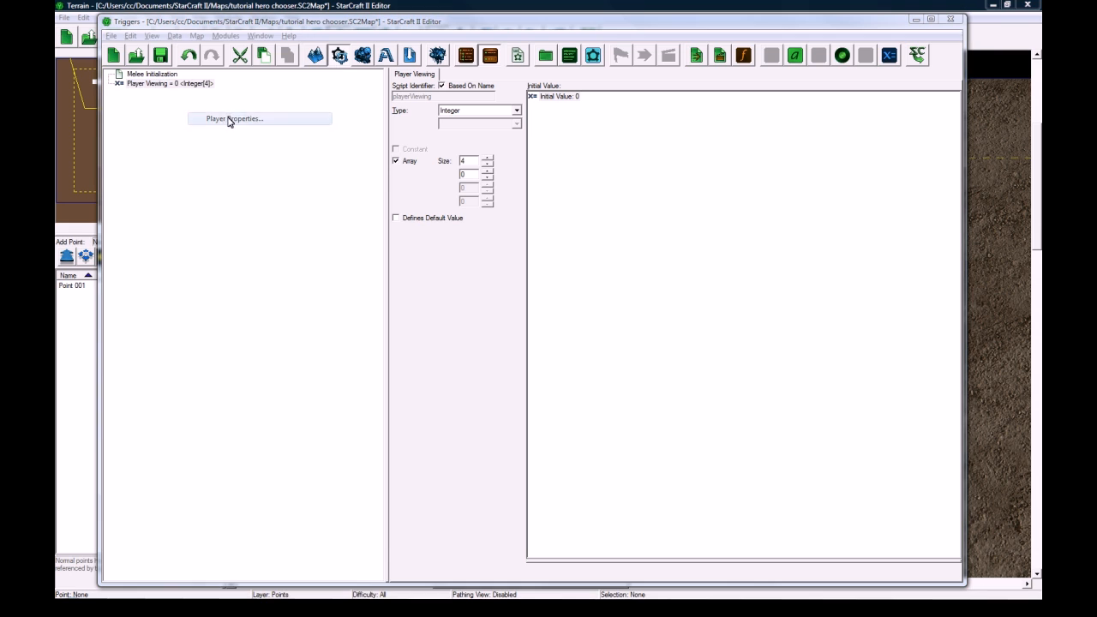
click(389, 223)
click(557, 265)
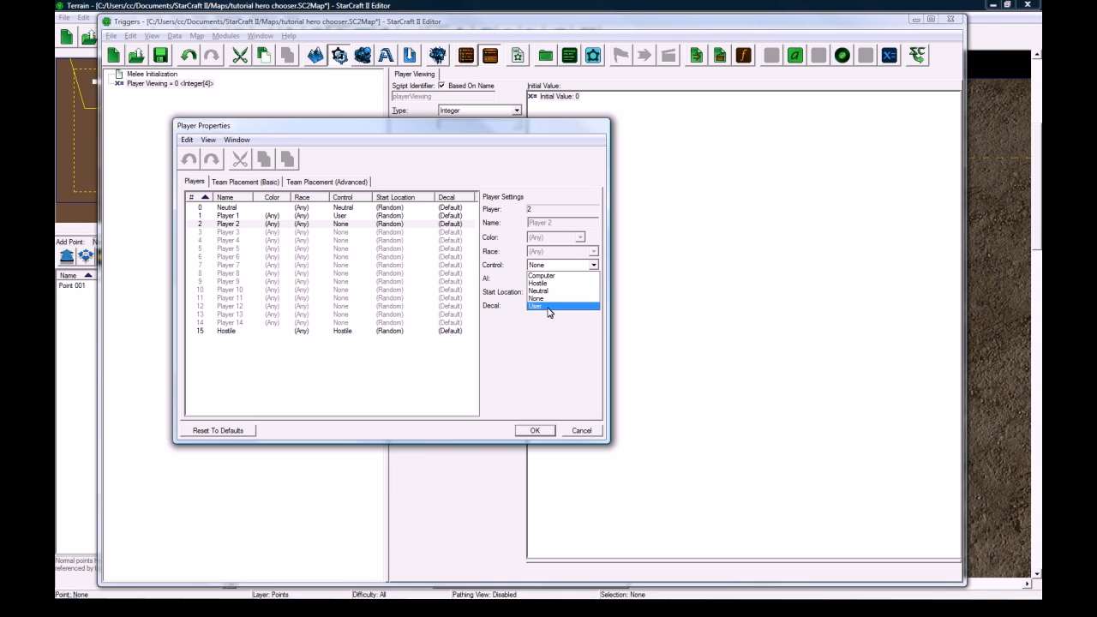
click(548, 306)
click(417, 232)
click(538, 266)
click(541, 306)
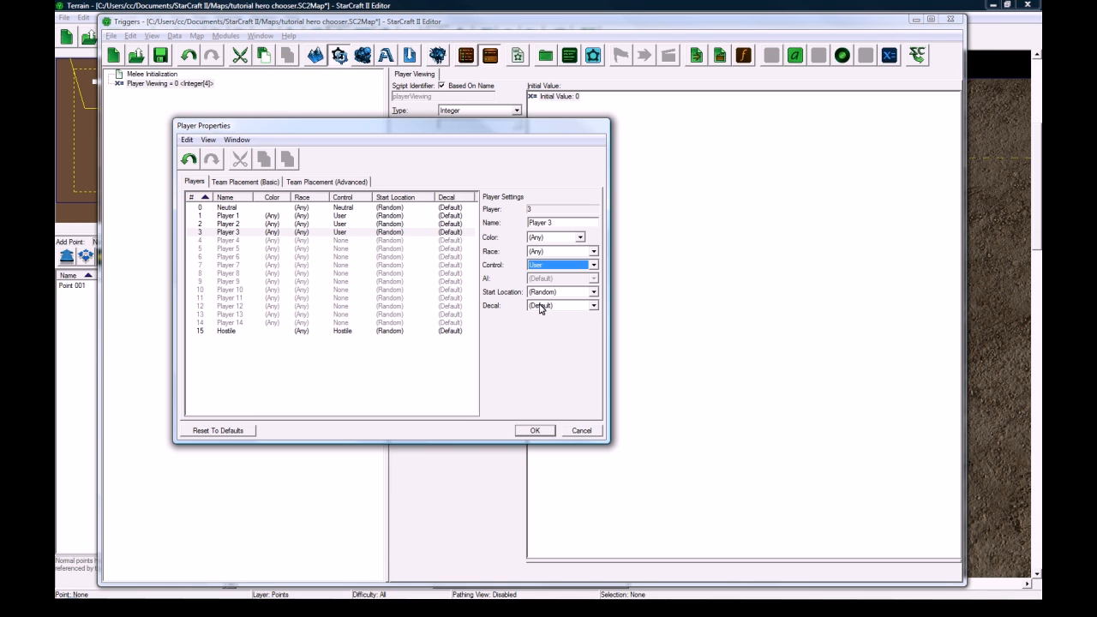
click(380, 241)
click(557, 265)
click(540, 306)
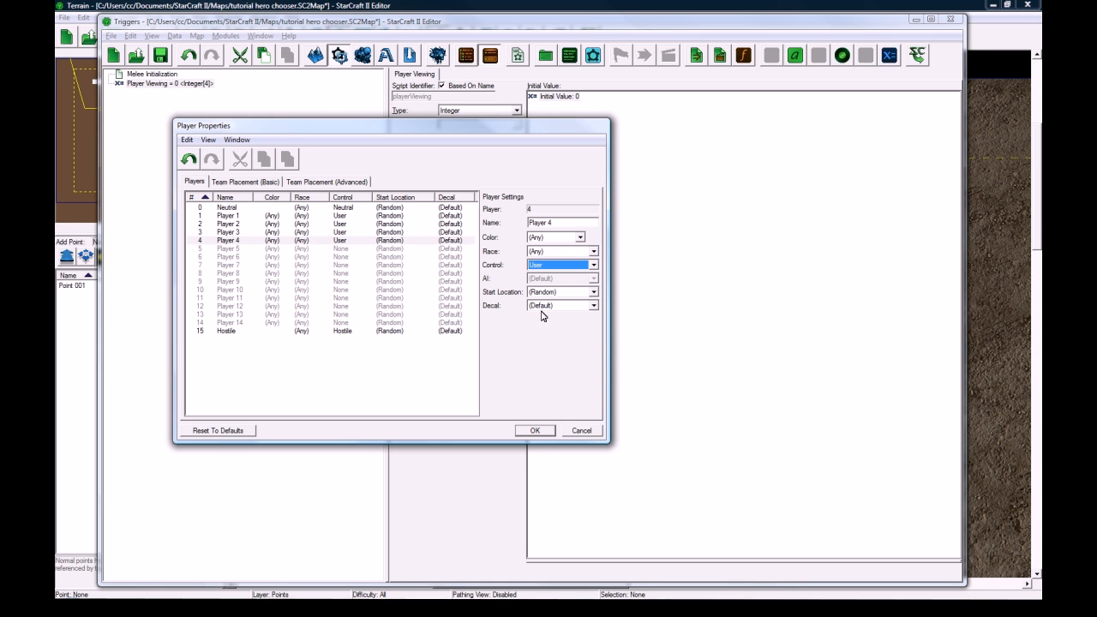
click(533, 431)
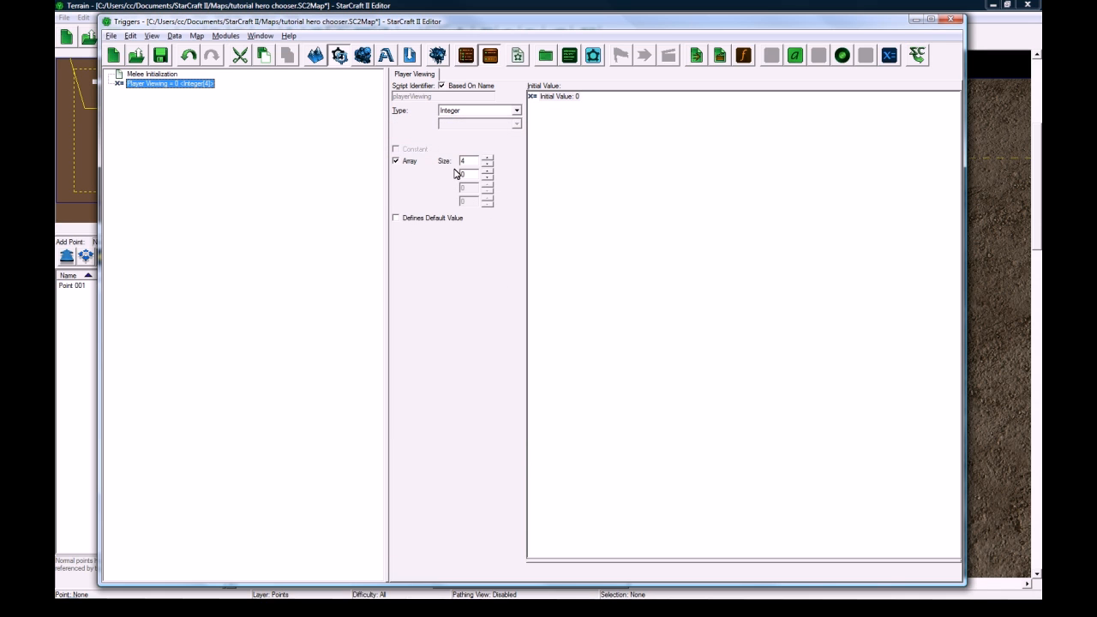
Keep the Player Viewing array size at 4, duplicate that variable and name the copy Cameras.
click(469, 161)
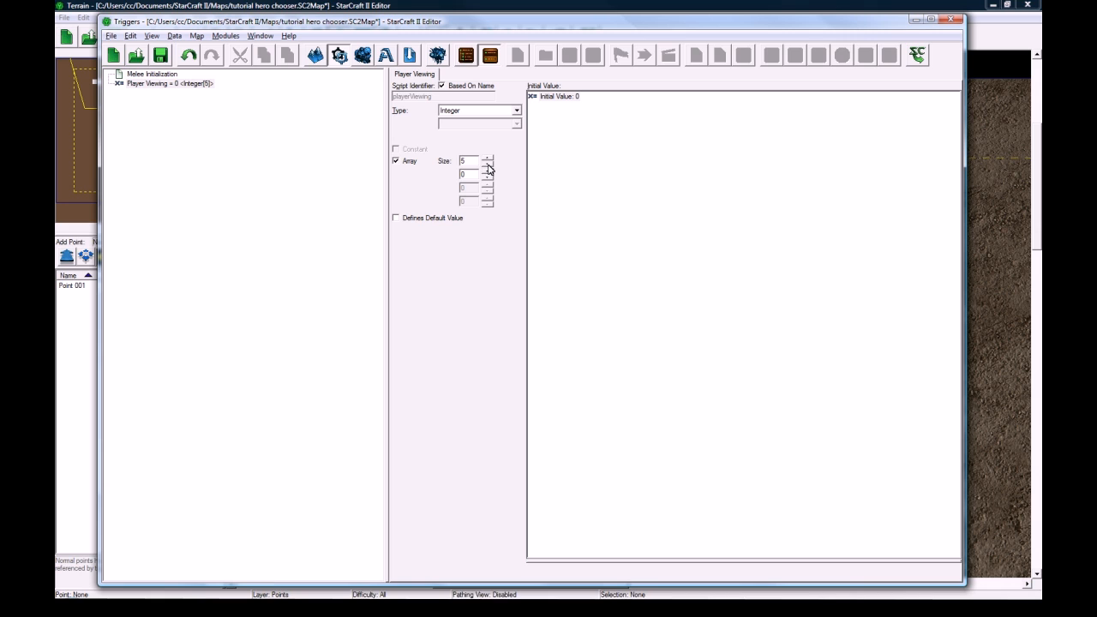
click(267, 135)
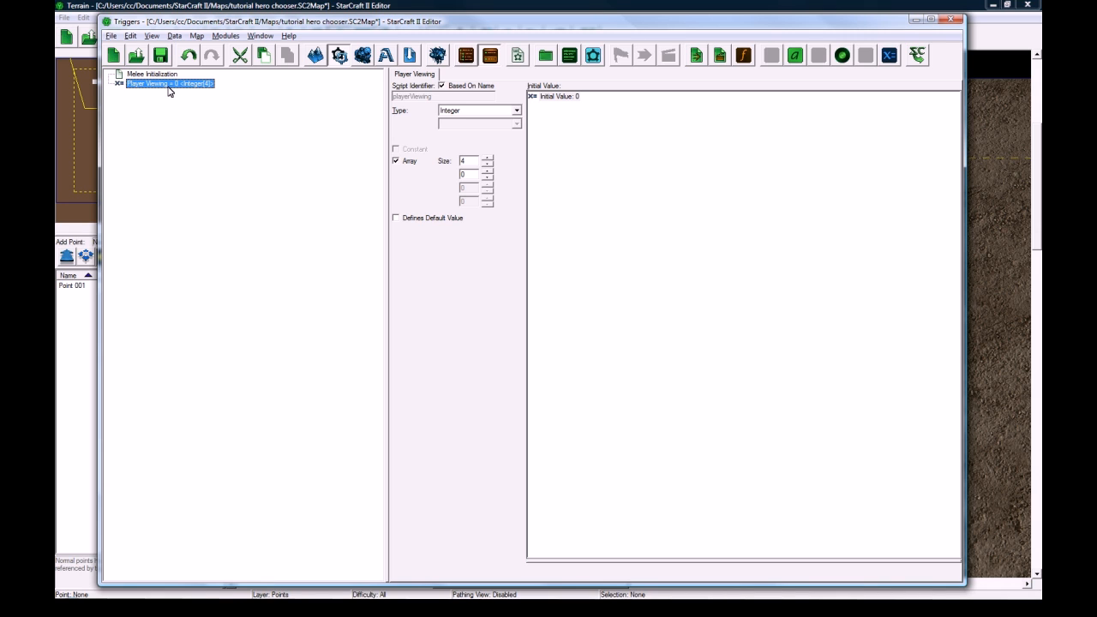
key(ctrl+c)
key(ctrl+v)
click(178, 95)
text(Camer)
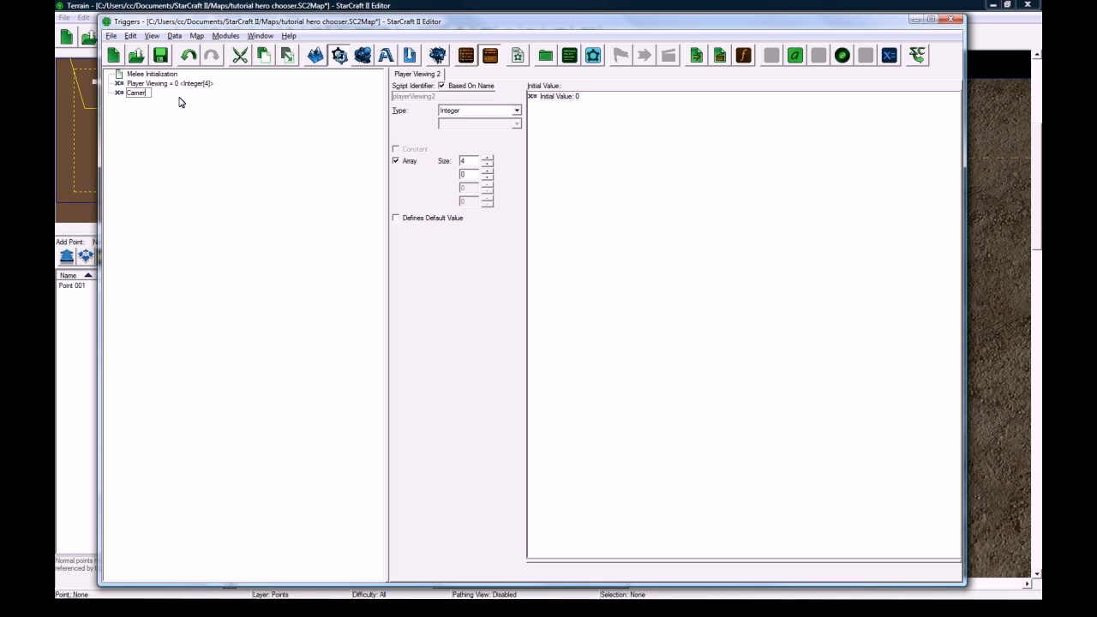
text(as)
key(Return)
Change the Cameras variable's type to Camera Object and its array size to 5.
click(466, 112)
key(c)
click(473, 121)
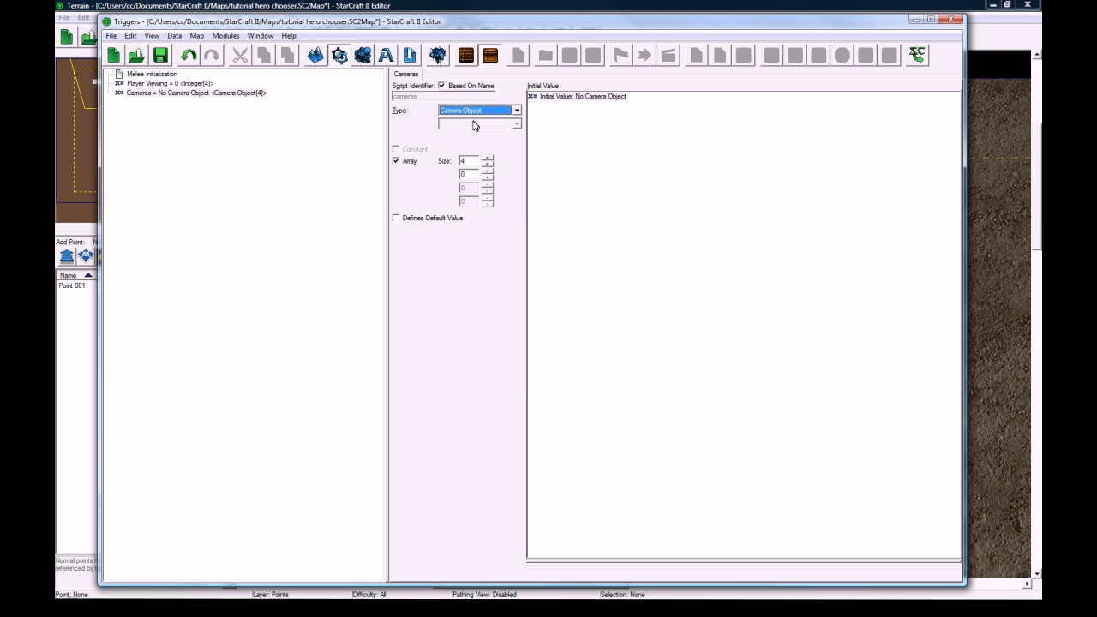
click(487, 159)
click(321, 168)
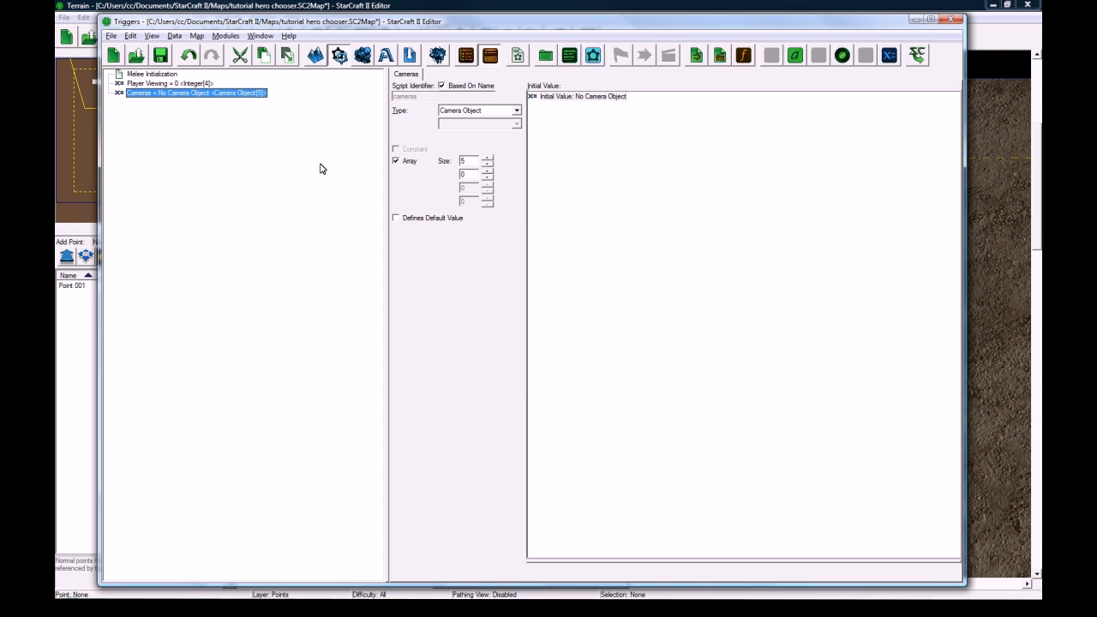
Check the hero row on the terrain, duplicate the Cameras variable and name the copy Hero Units.
click(383, 4)
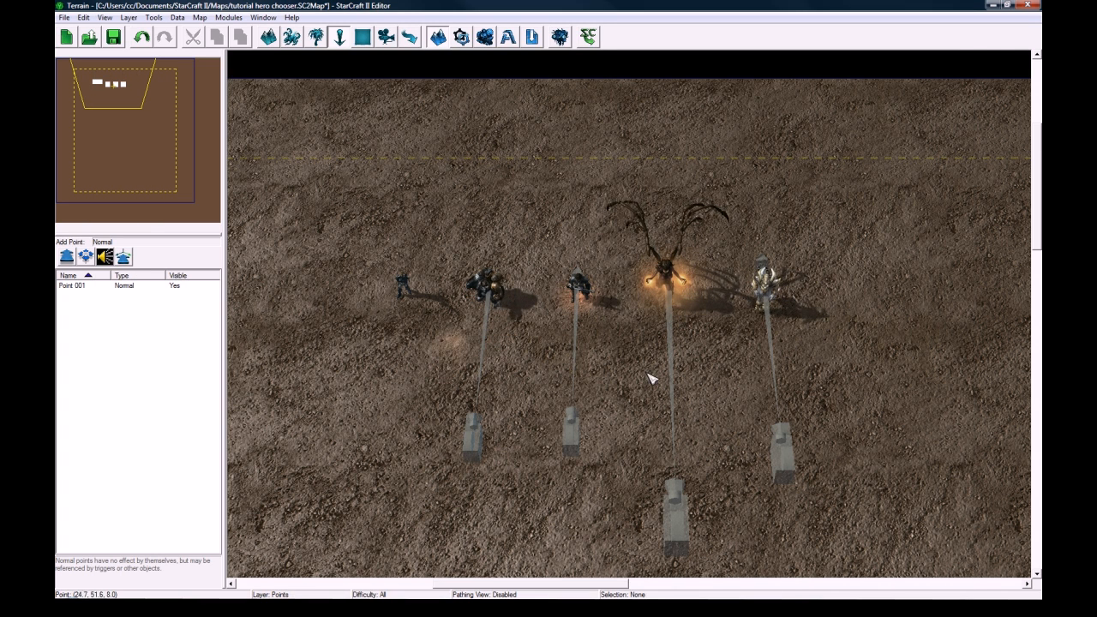
key(F6)
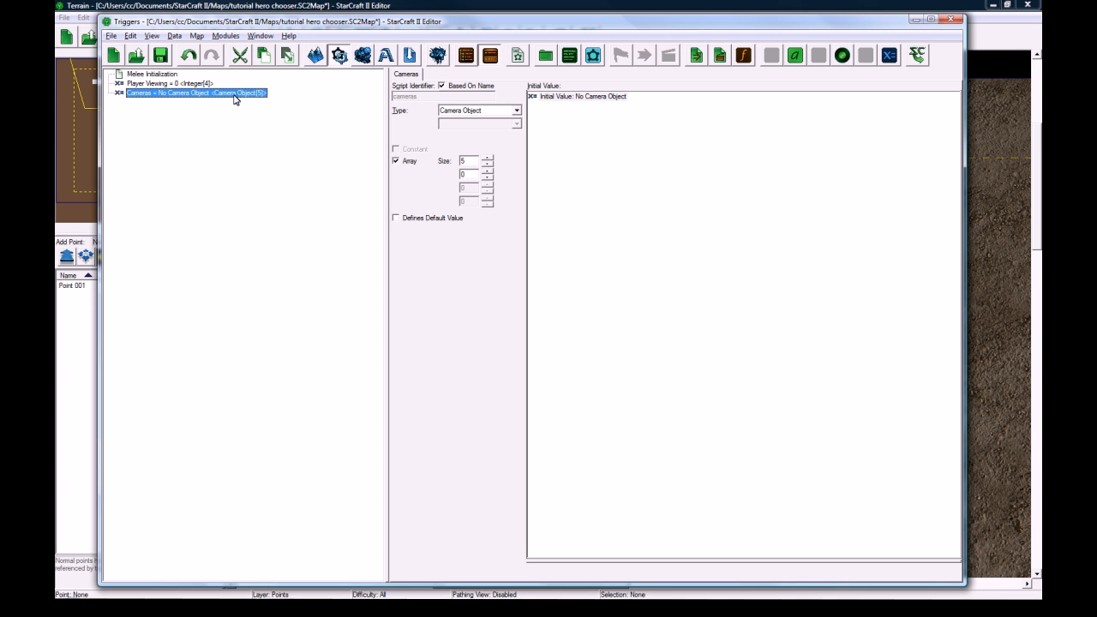
key(ctrl+v)
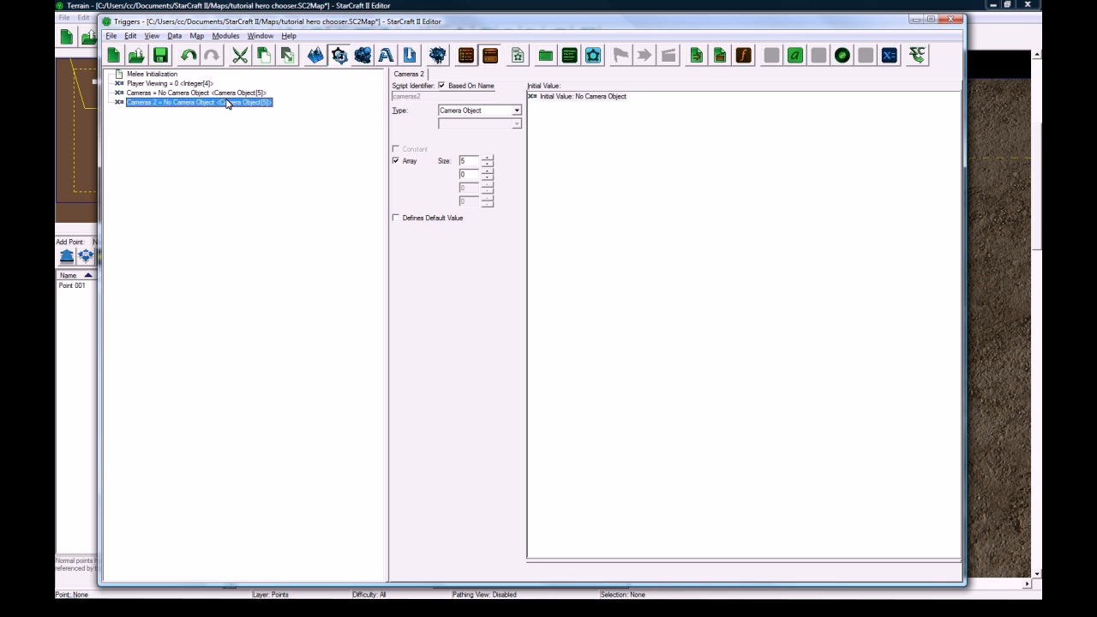
key(F2)
text(Hero Unit)
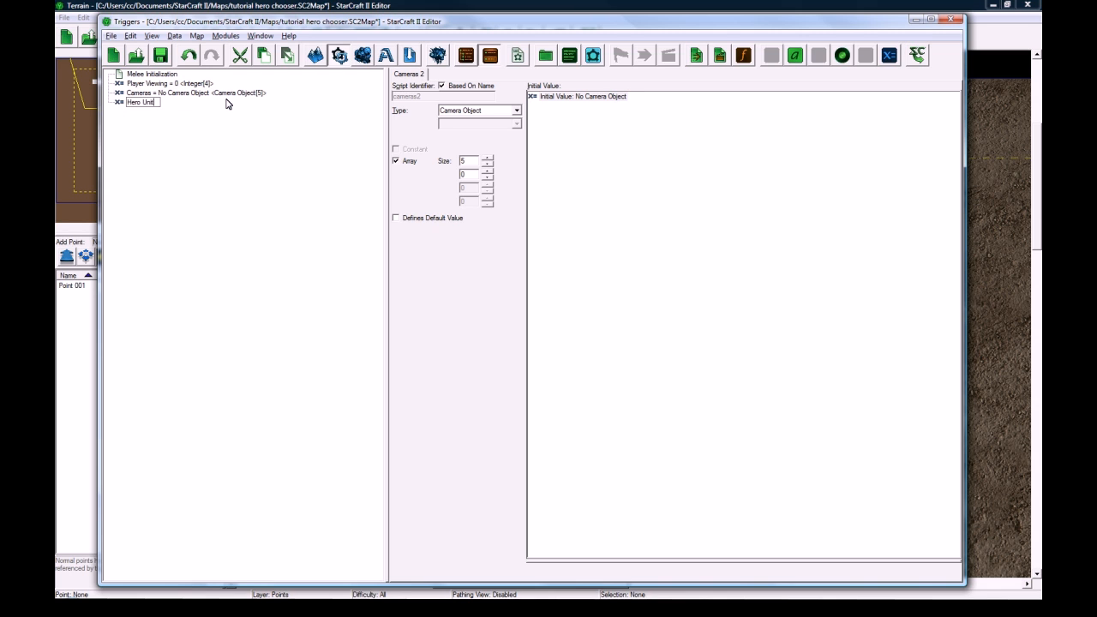
text(s)
key(Return)
Change the Hero Units variable's type to Unit, keeping its array size at 5.
click(454, 112)
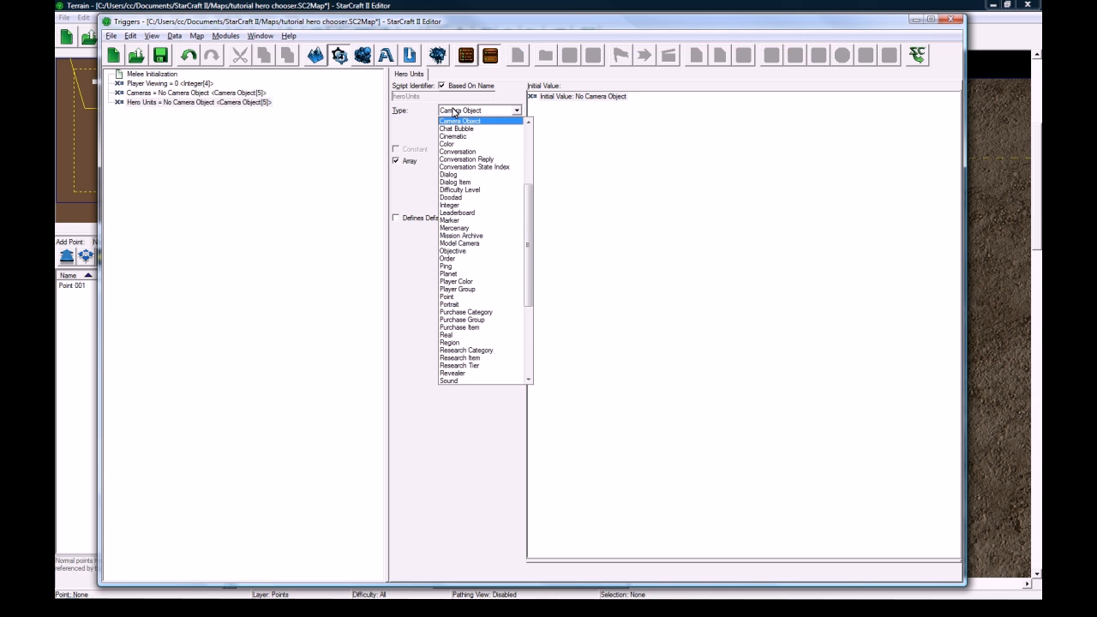
scroll(465, 311, down, 5)
click(467, 332)
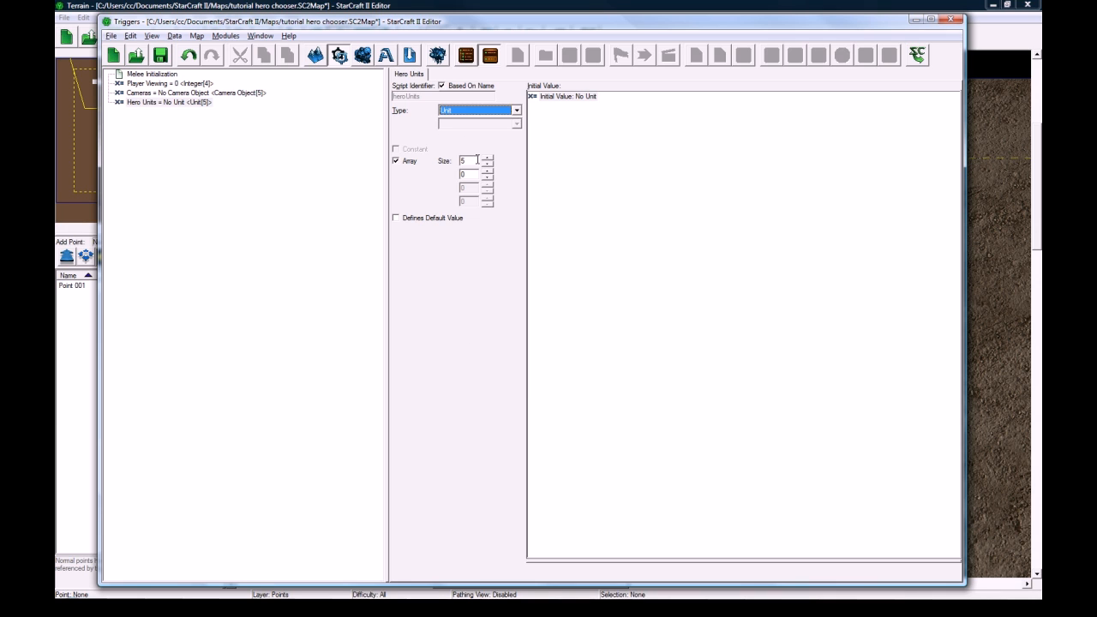
click(255, 147)
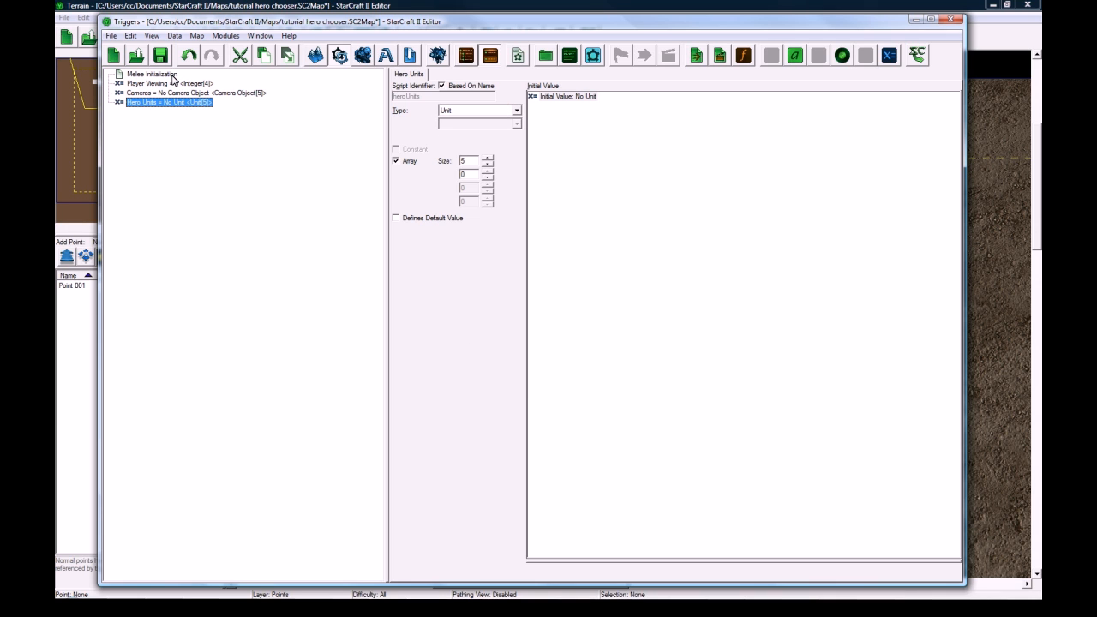
Add a Create Revealer action to the Melee Initialization trigger.
click(171, 75)
click(425, 135)
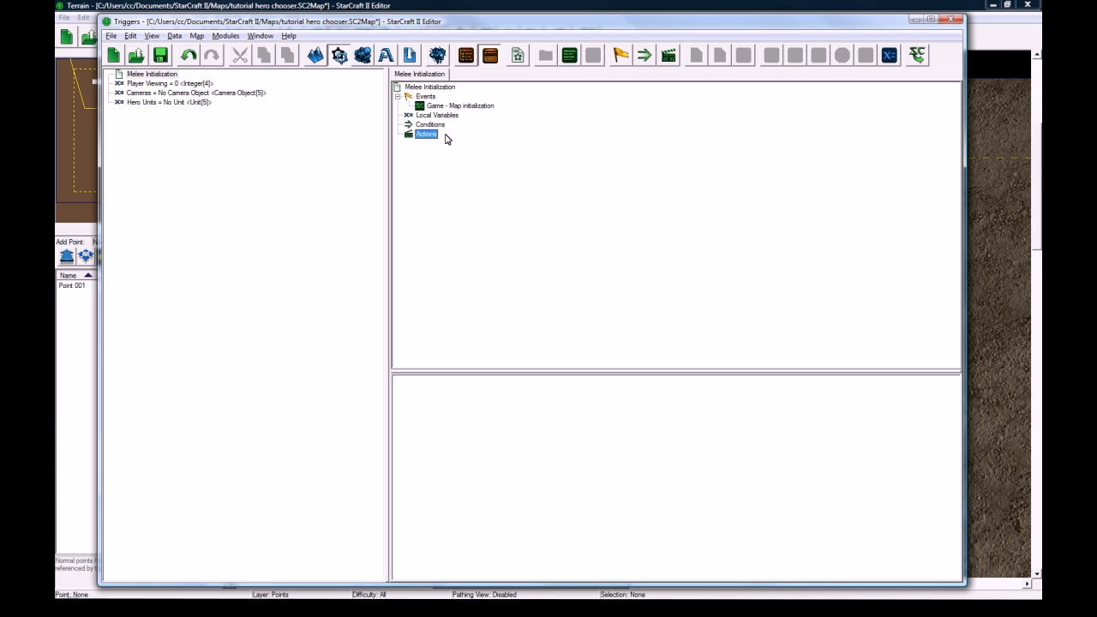
key(ctrl+w)
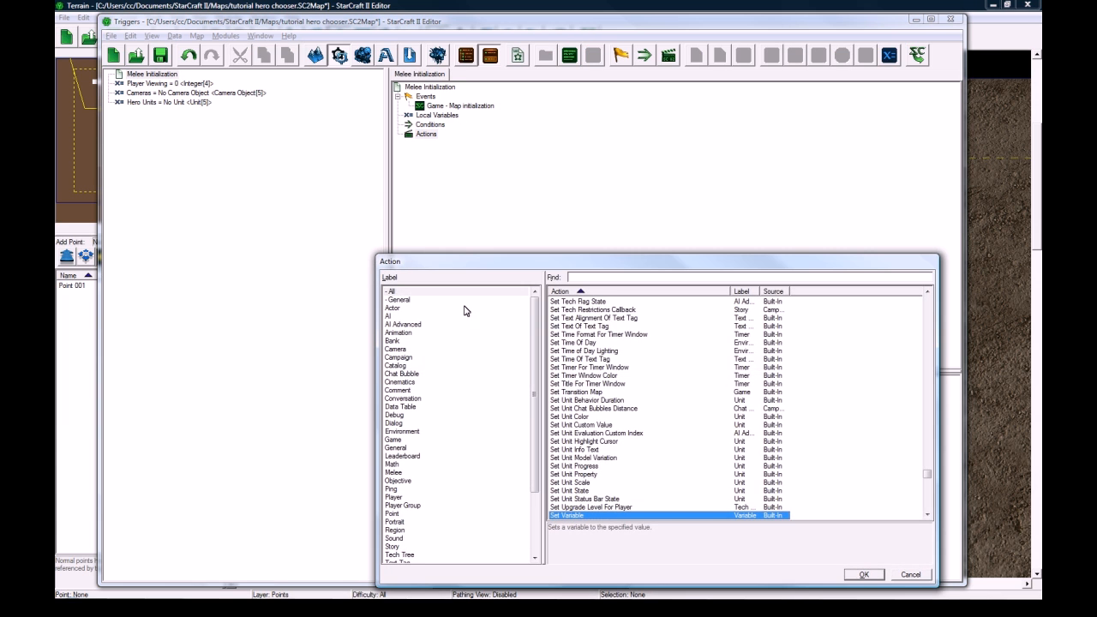
double_click(572, 310)
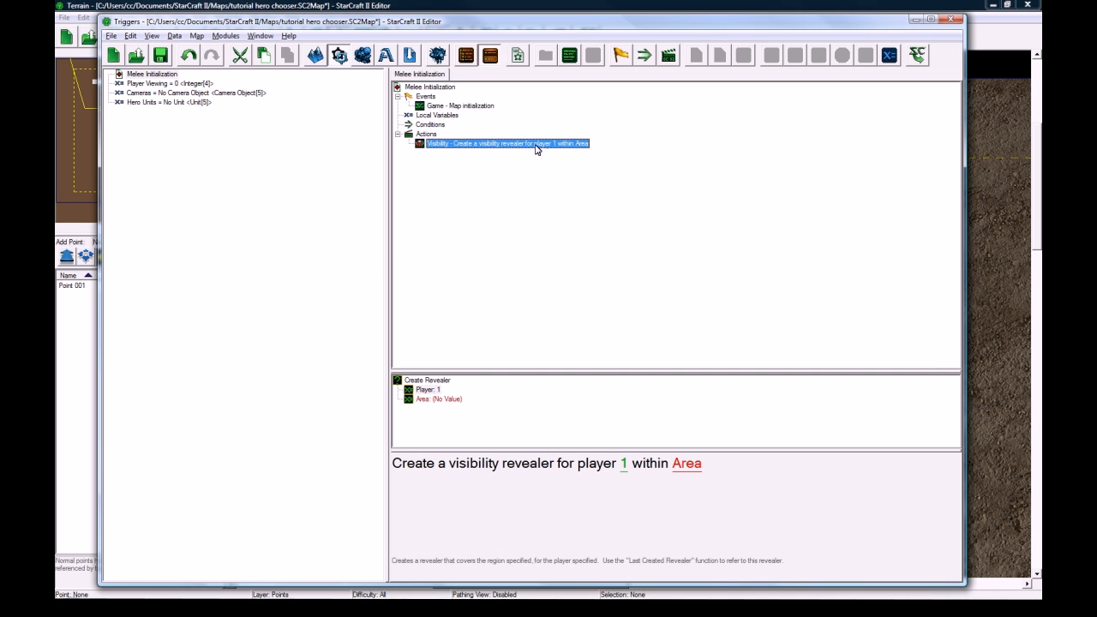
Draw a rectangular region on the terrain that covers the whole row of heroes.
click(316, 55)
right_drag(466, 257, 487, 289)
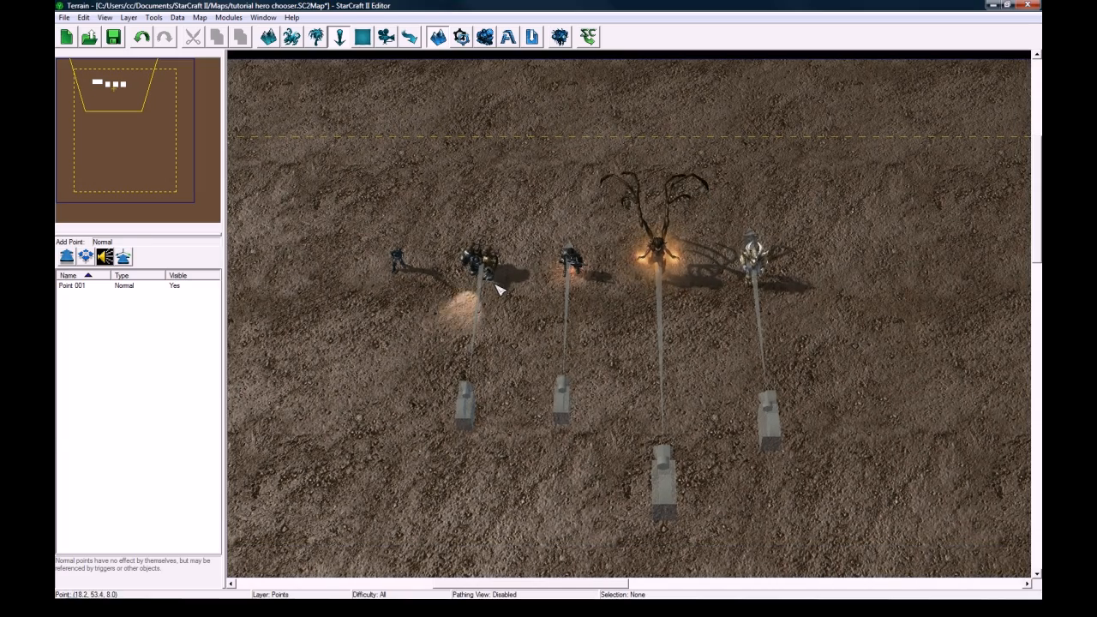
click(363, 37)
click(66, 256)
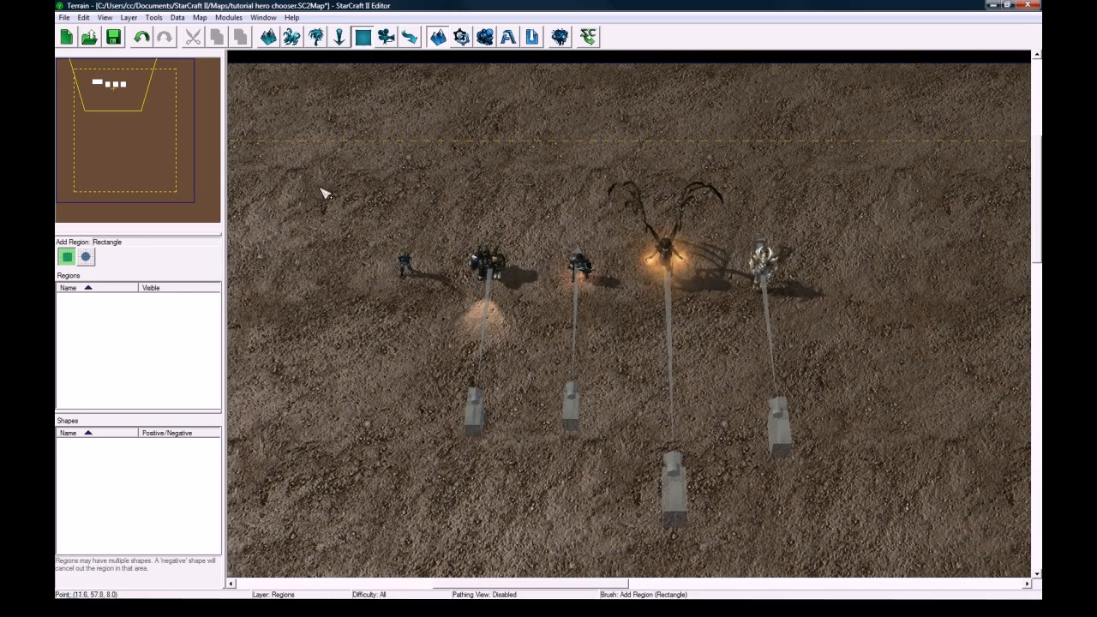
drag(324, 196, 927, 437)
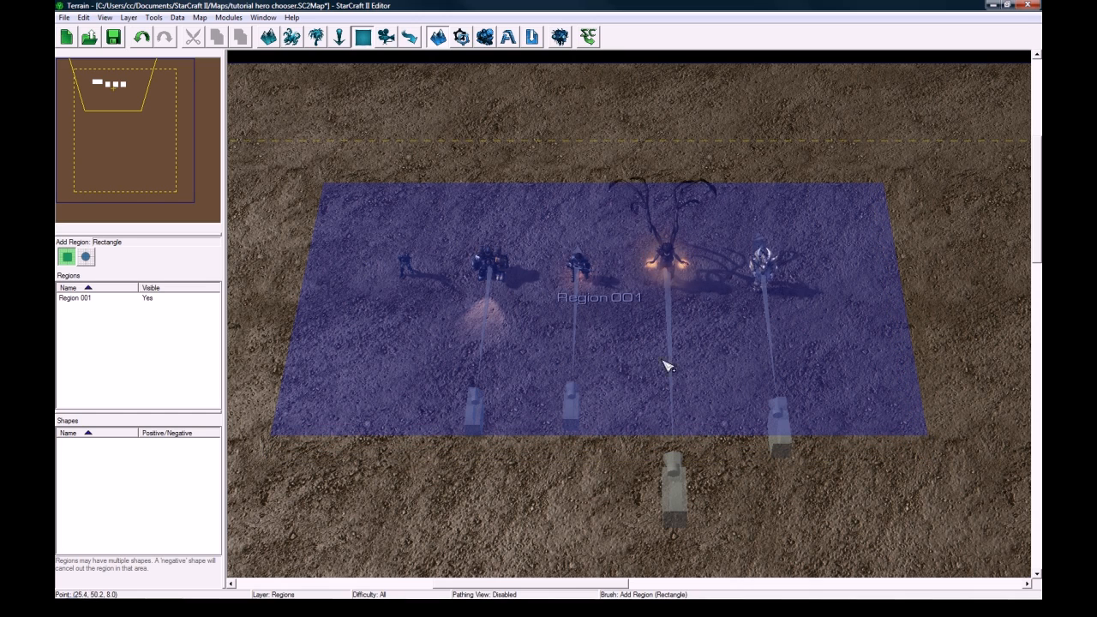
Set the area of the player 1 visibility revealer action to Region 001.
click(463, 36)
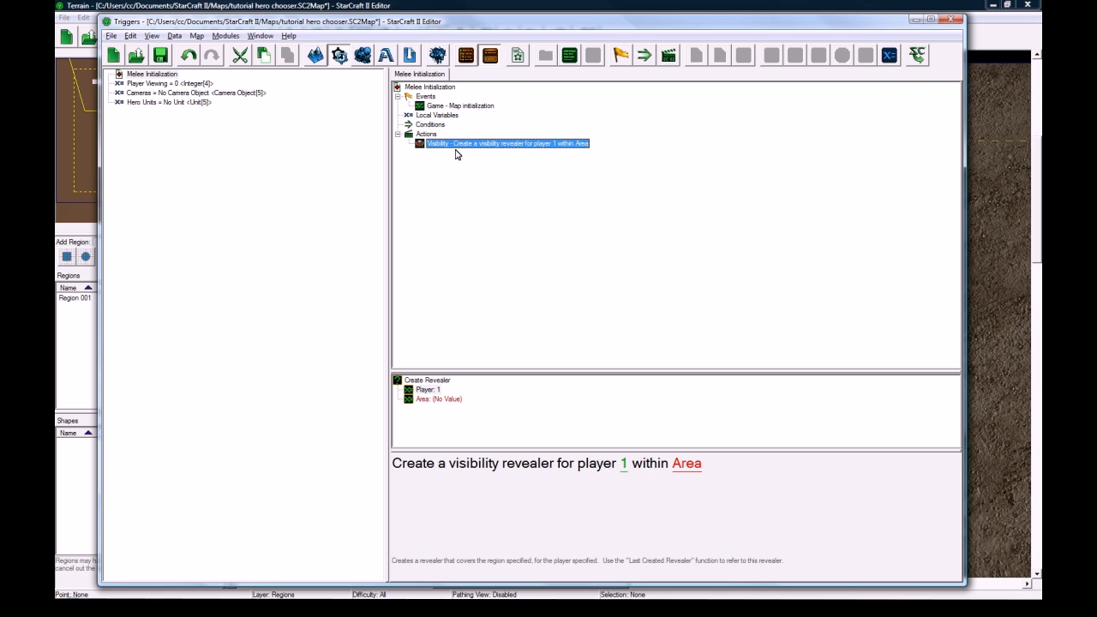
click(686, 465)
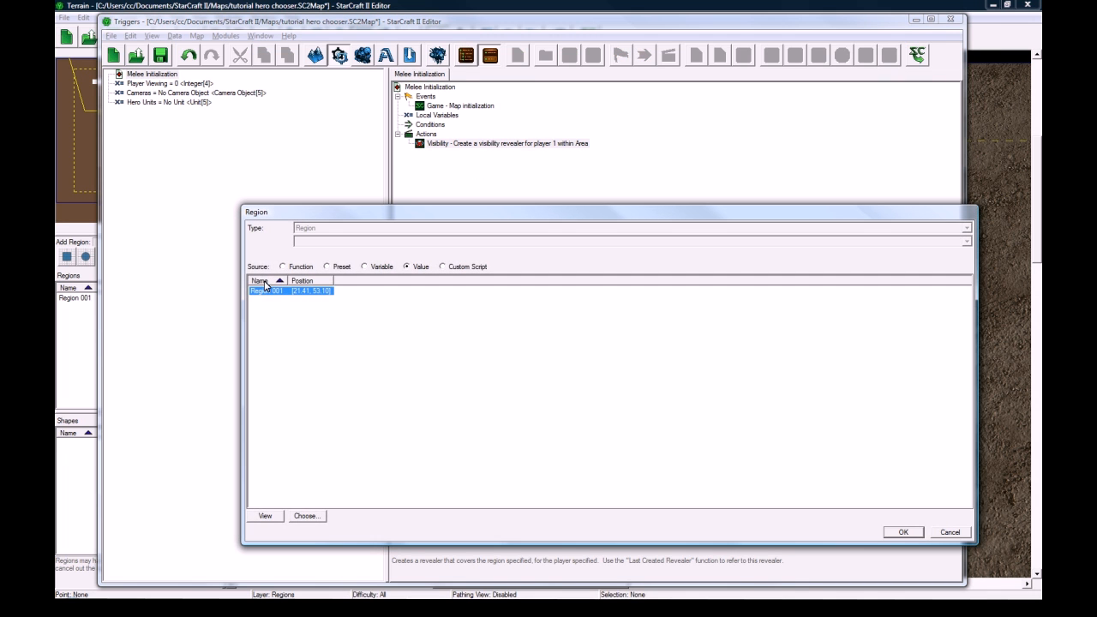
double_click(321, 290)
Duplicate the player 1 visibility revealer action and set the copy's player to 2.
click(516, 148)
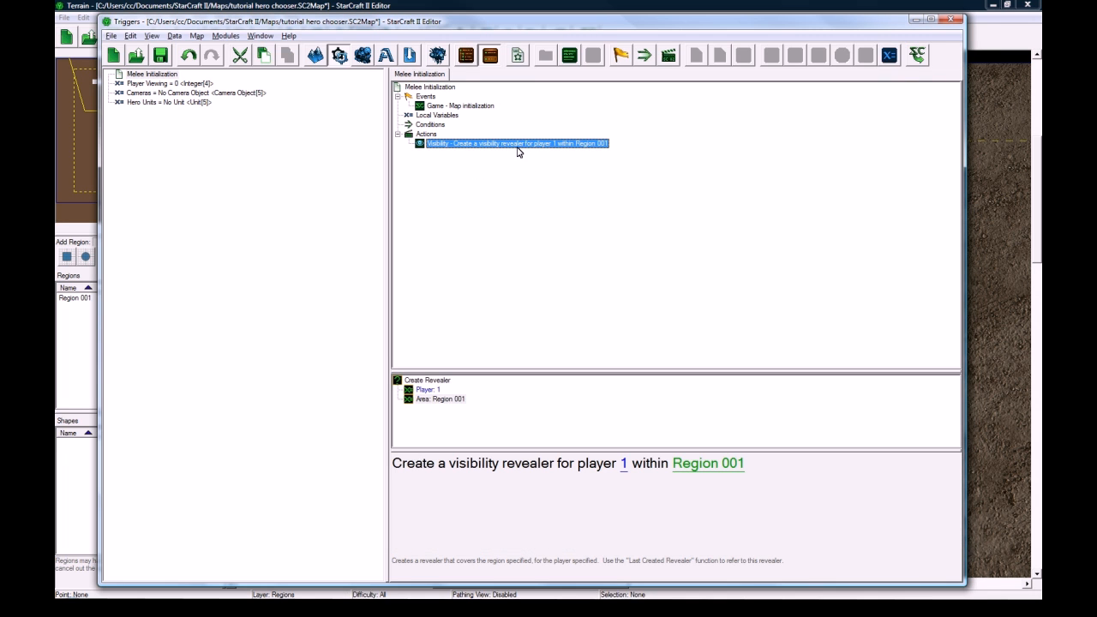
key(ctrl+v)
click(624, 464)
text(2)
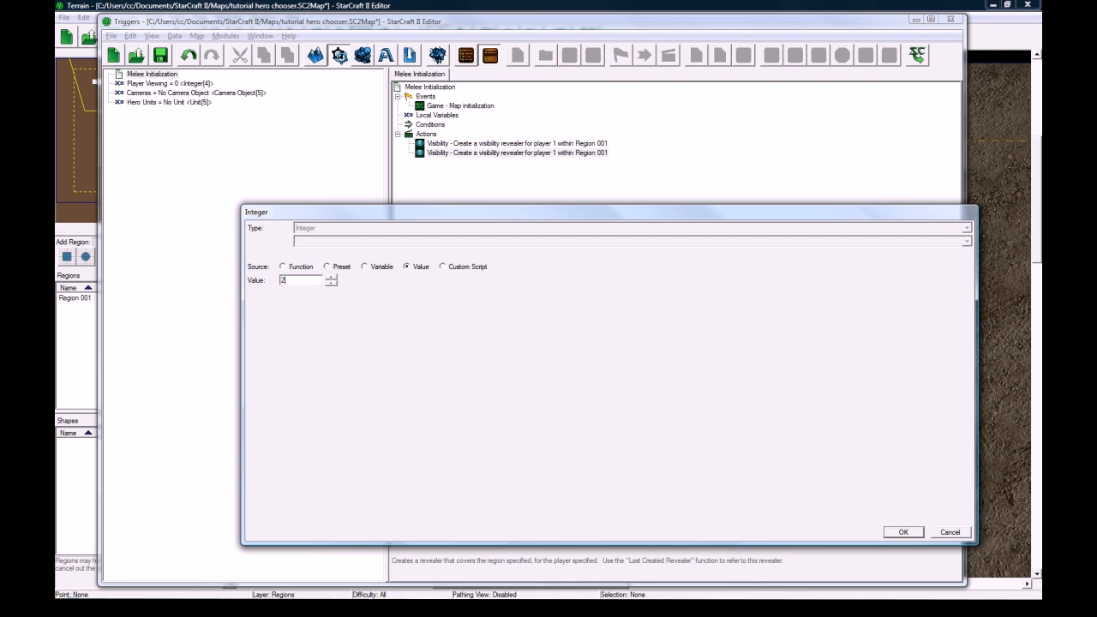
key(Return)
Duplicate the player 2 visibility revealer action and set the copy's player to 3.
click(566, 147)
click(566, 150)
key(ctrl+c)
key(ctrl+v)
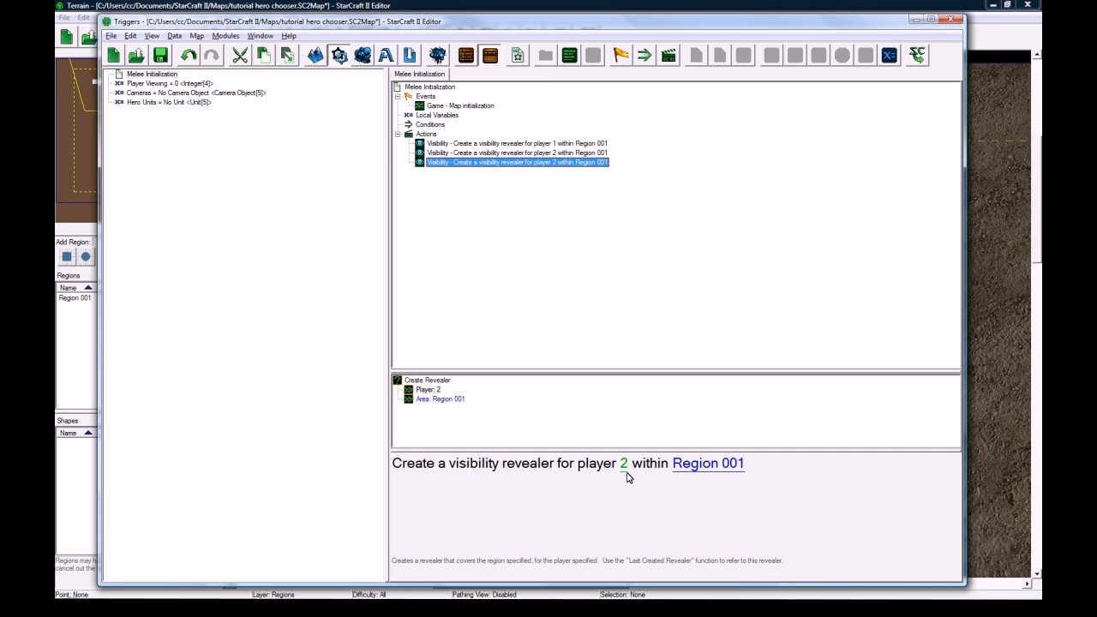
click(623, 464)
text(3)
key(Return)
Duplicate the player 3 visibility revealer action and set the copy's player to 4.
click(576, 163)
key(ctrl+c)
key(ctrl+v)
click(623, 464)
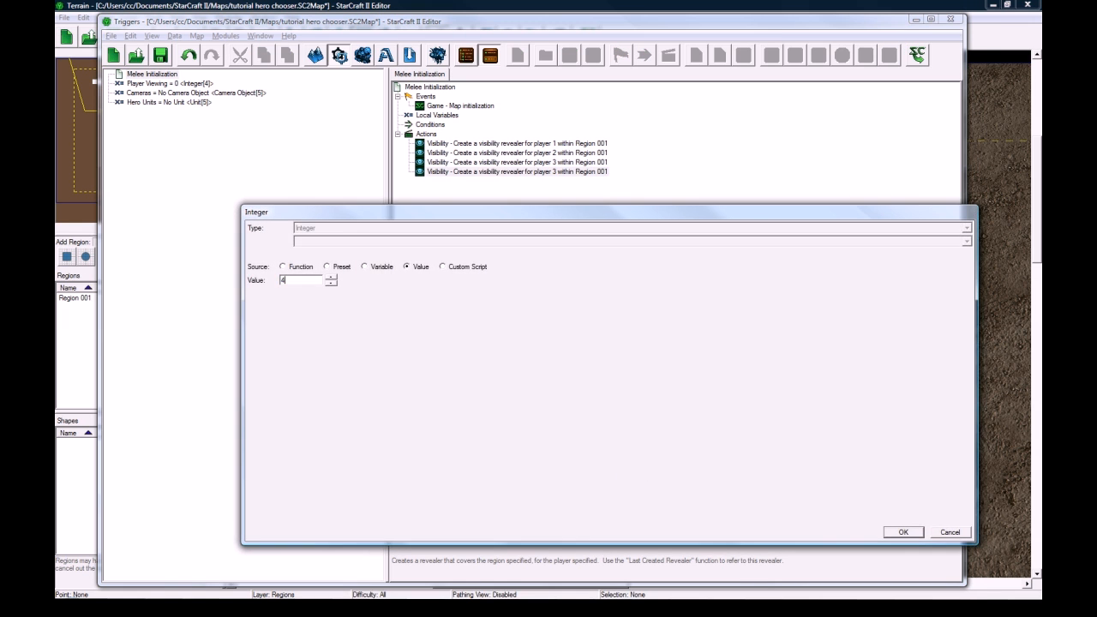
text(4)
key(Return)
Add a cinematic Fade In/Out action after the revealers, set to Fade Out over 0 seconds.
click(553, 172)
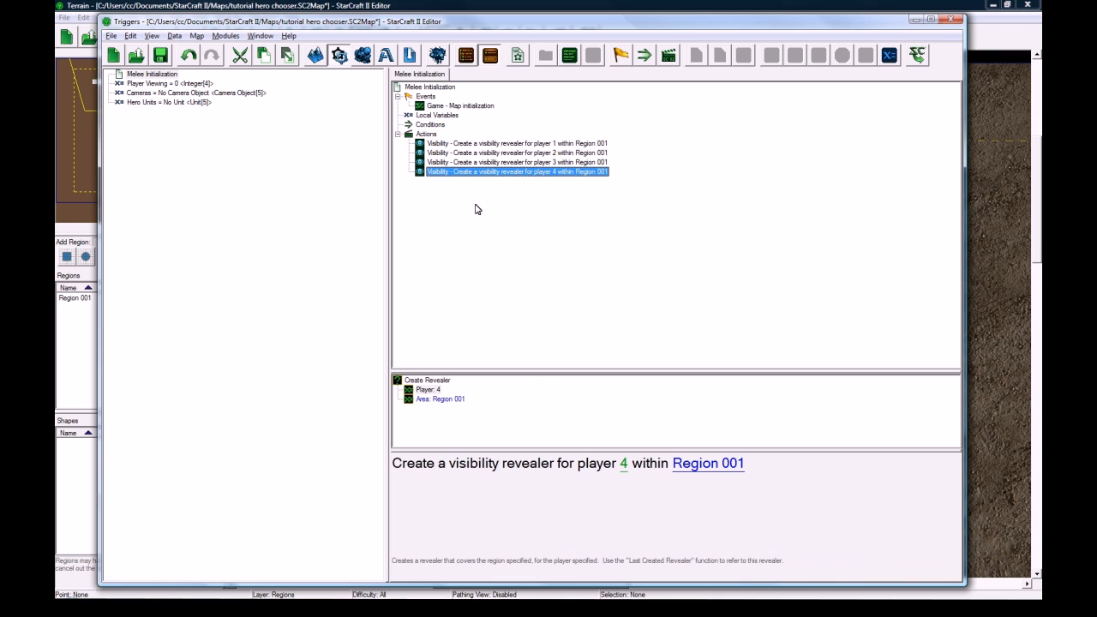
key(ctrl+r)
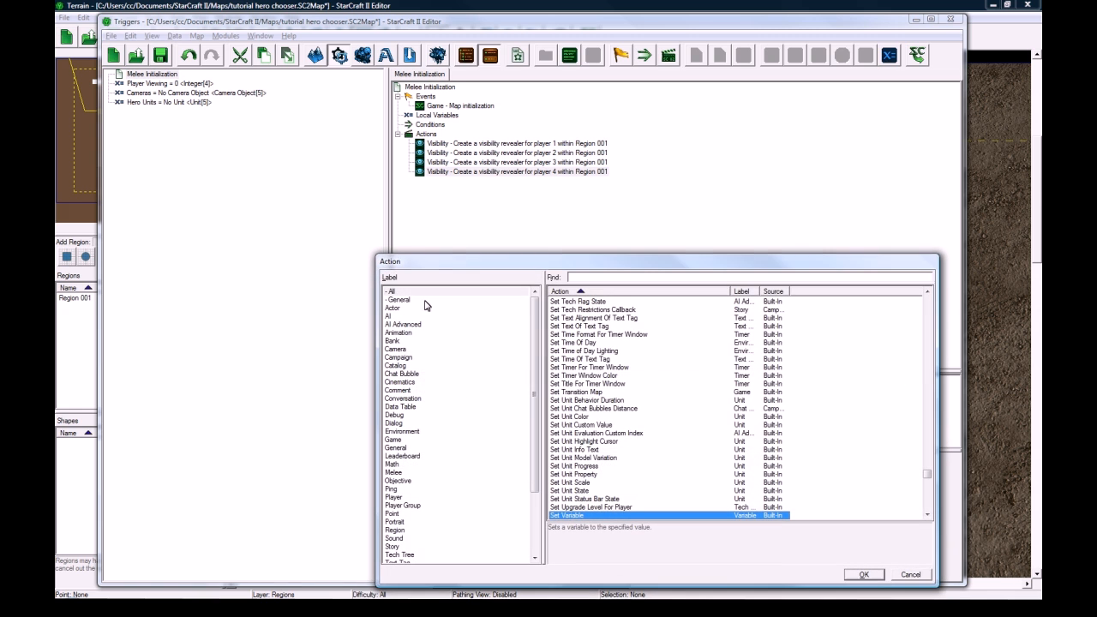
click(409, 382)
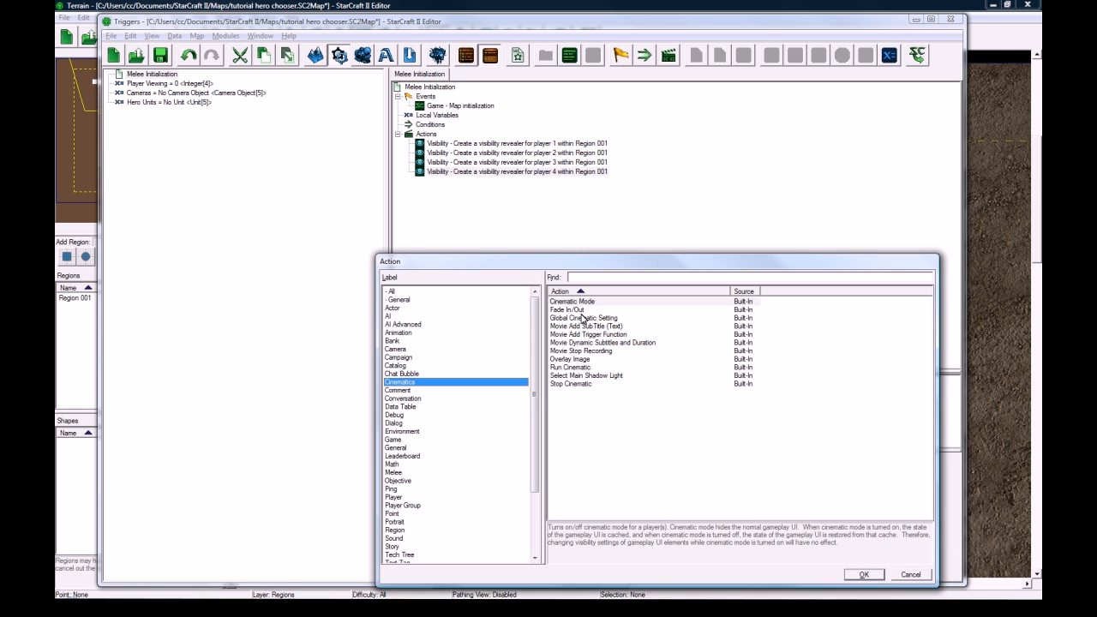
double_click(575, 309)
click(420, 463)
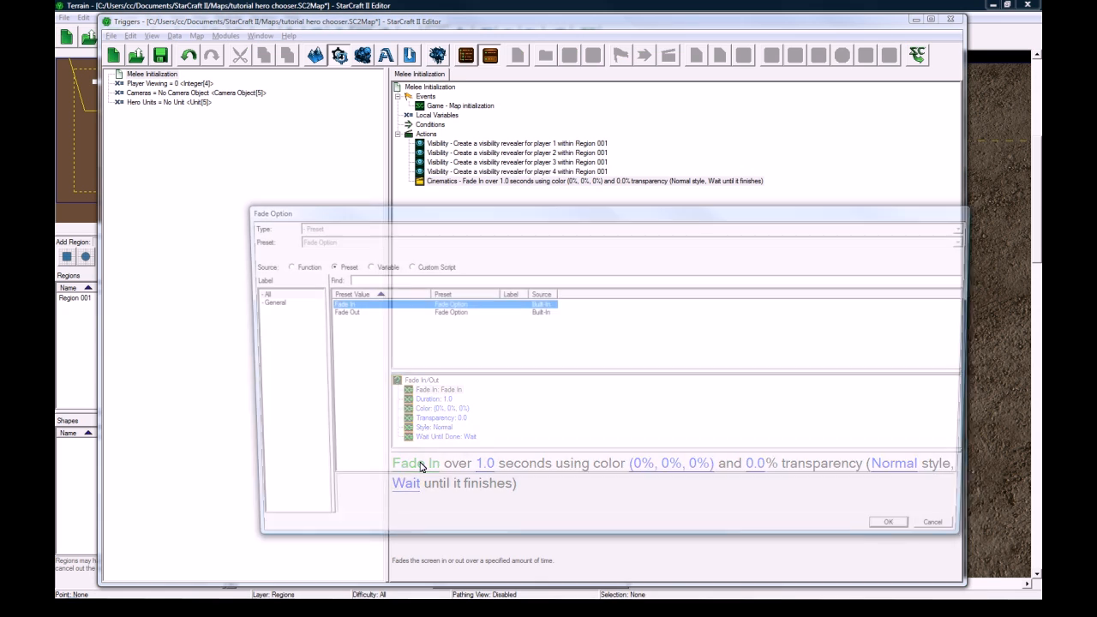
key(Down)
key(Return)
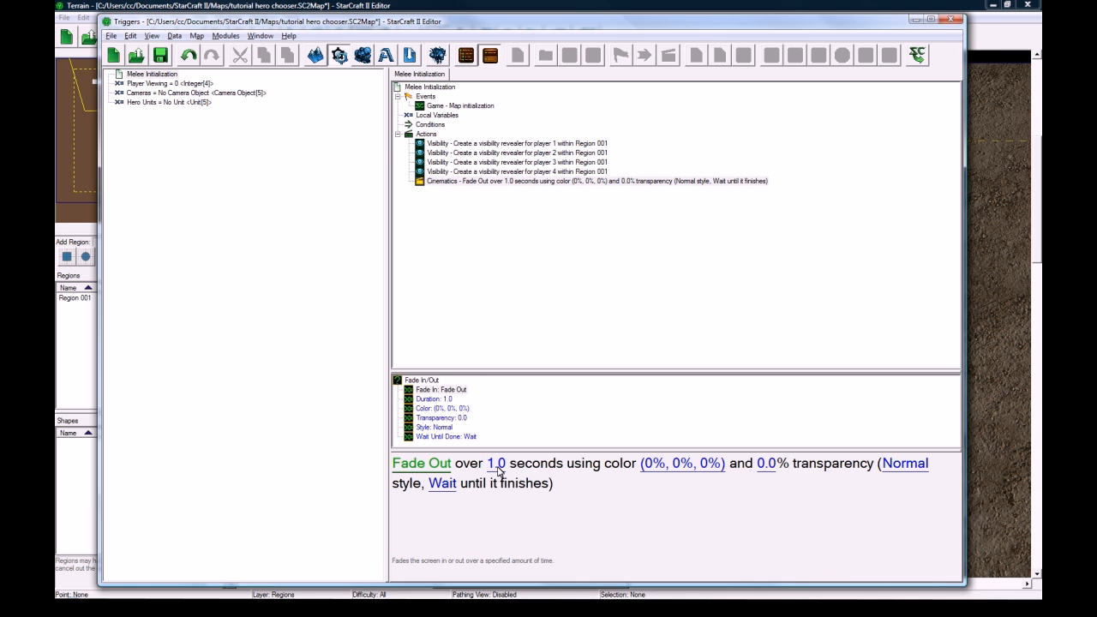
click(496, 467)
text(0)
key(Return)
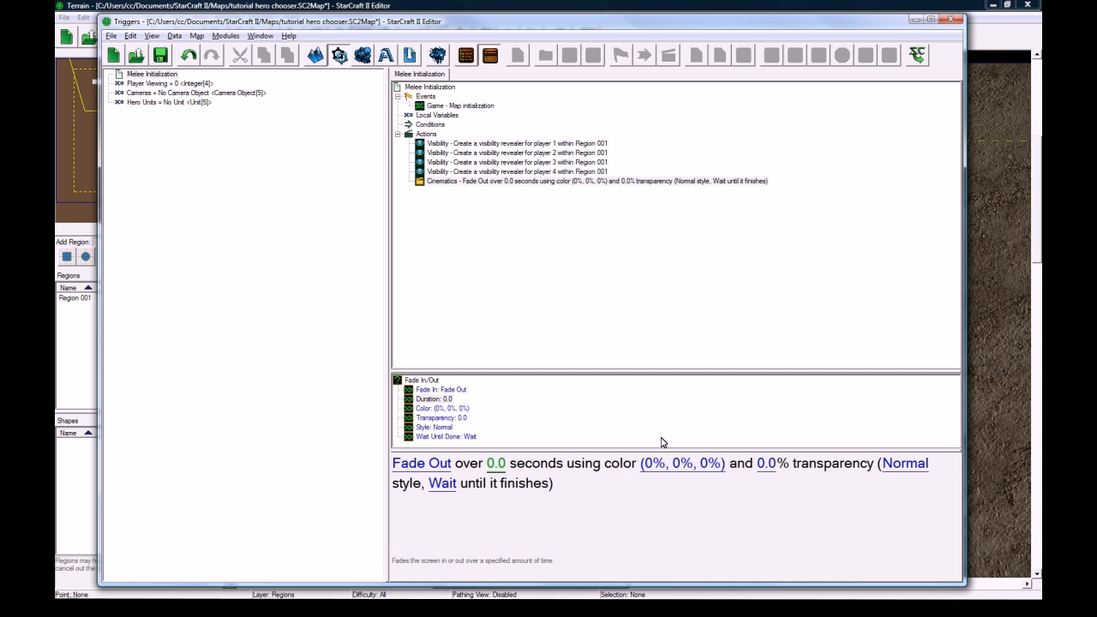
Duplicate the Fade Out action and set the copy to Fade In over 2 seconds with the Don't Wait option.
click(581, 293)
key(ctrl+c)
key(ctrl+v)
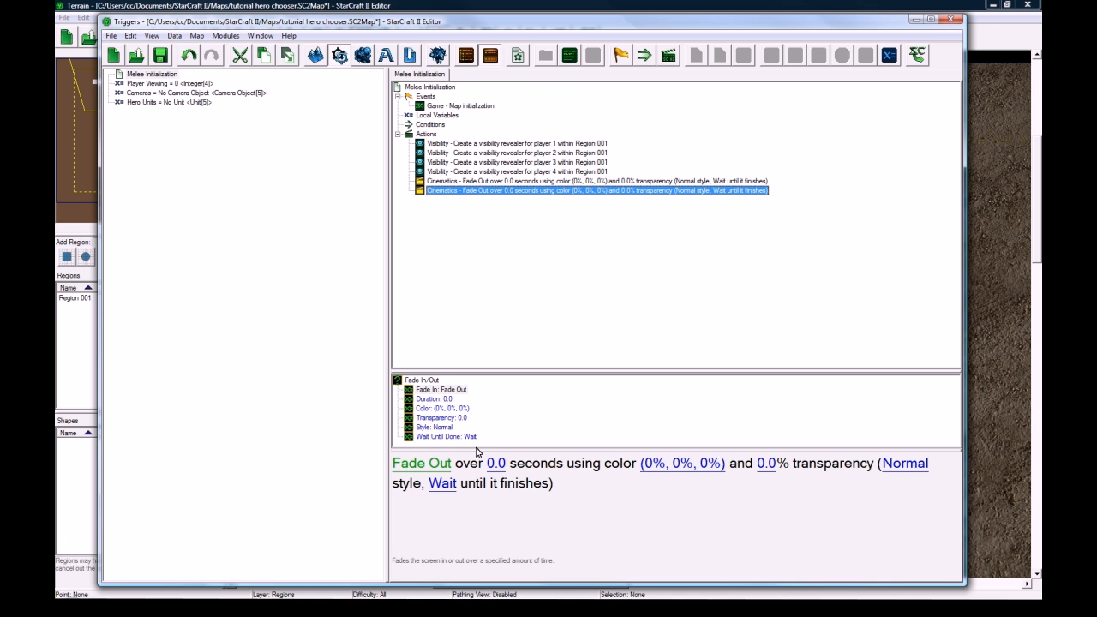
click(444, 470)
double_click(351, 313)
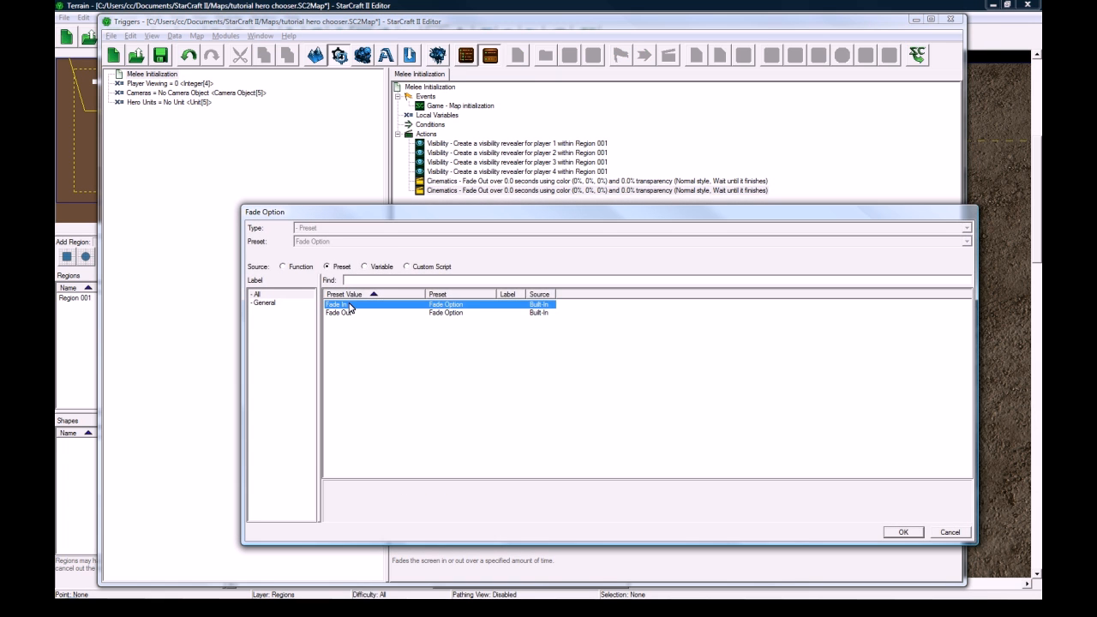
click(485, 463)
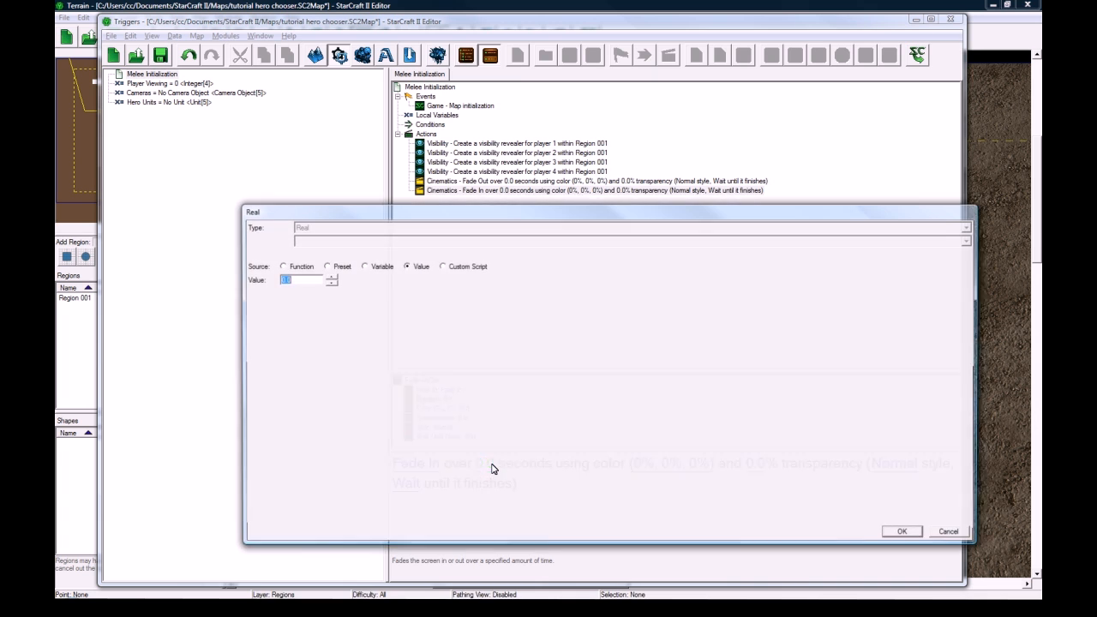
text(2)
key(Return)
click(404, 484)
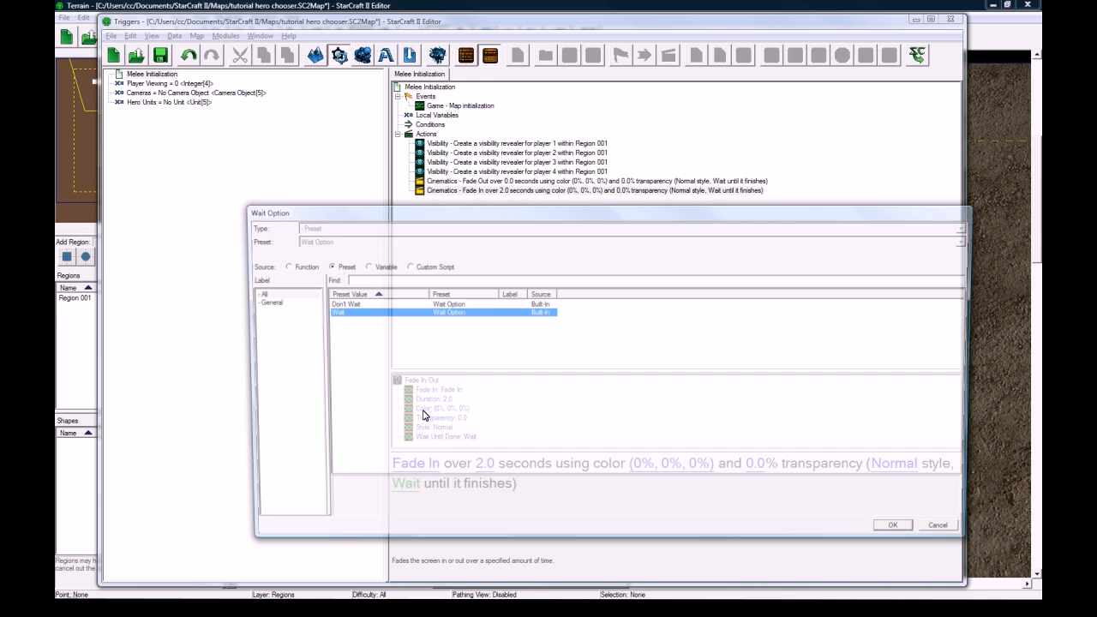
key(Return)
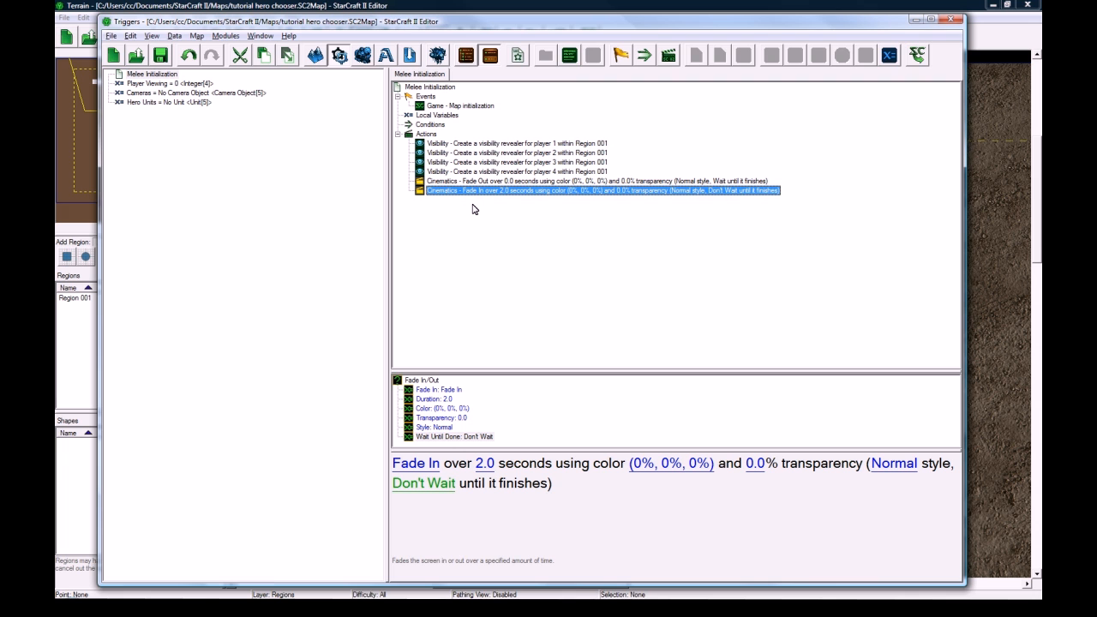
Add a Show/Hide Game UI action after the fades that hides the game UI for all players.
key(ctrl+r)
click(429, 341)
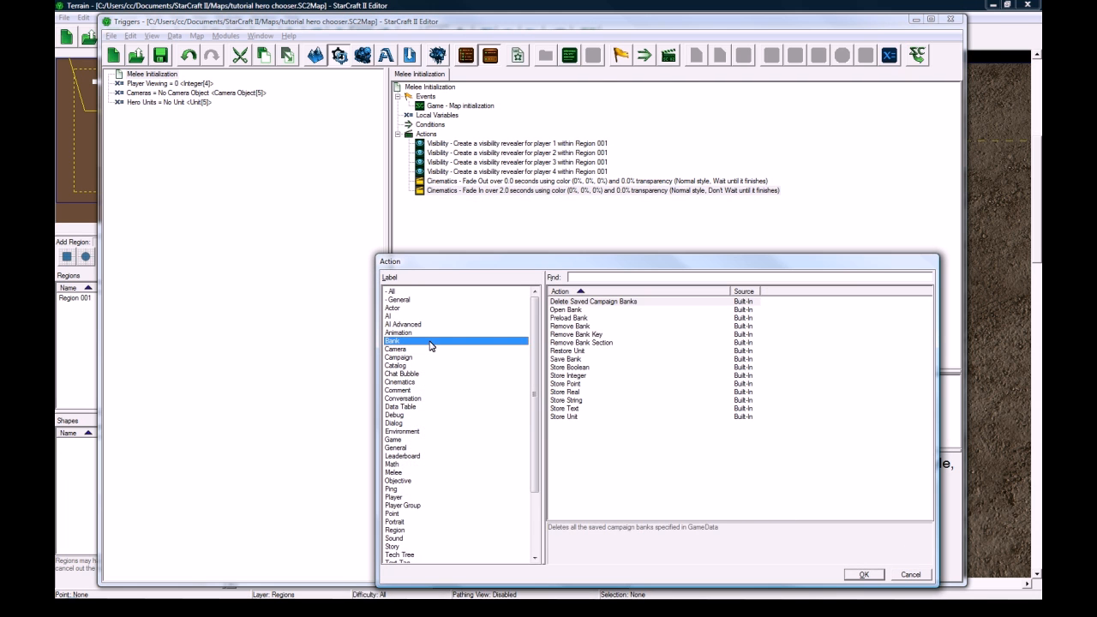
key(u)
click(592, 424)
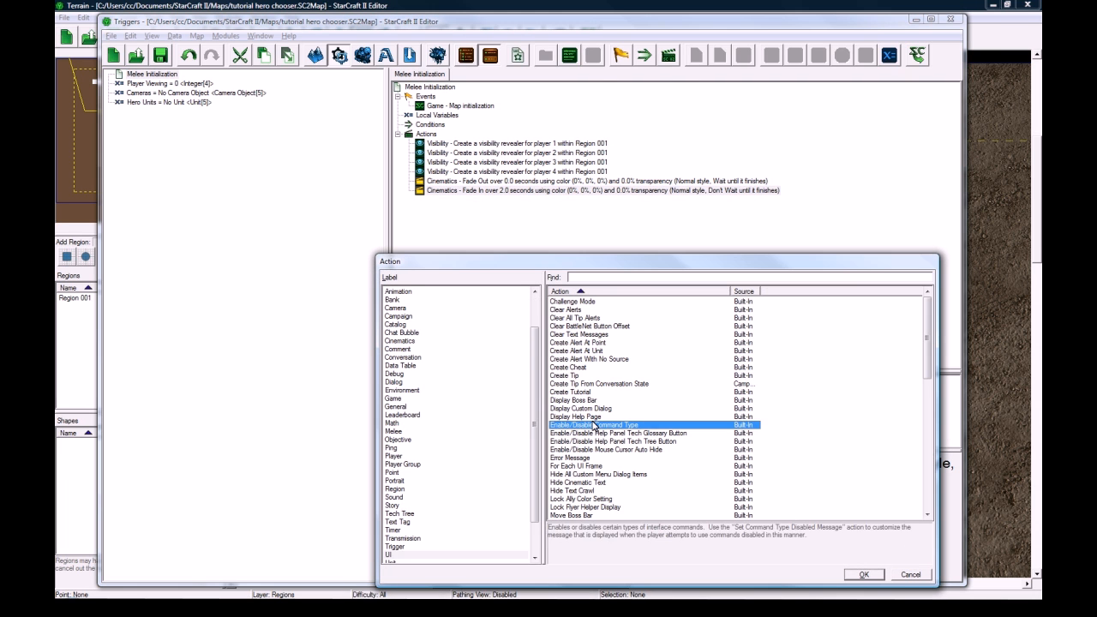
key(s)
scroll(594, 426, down, 11)
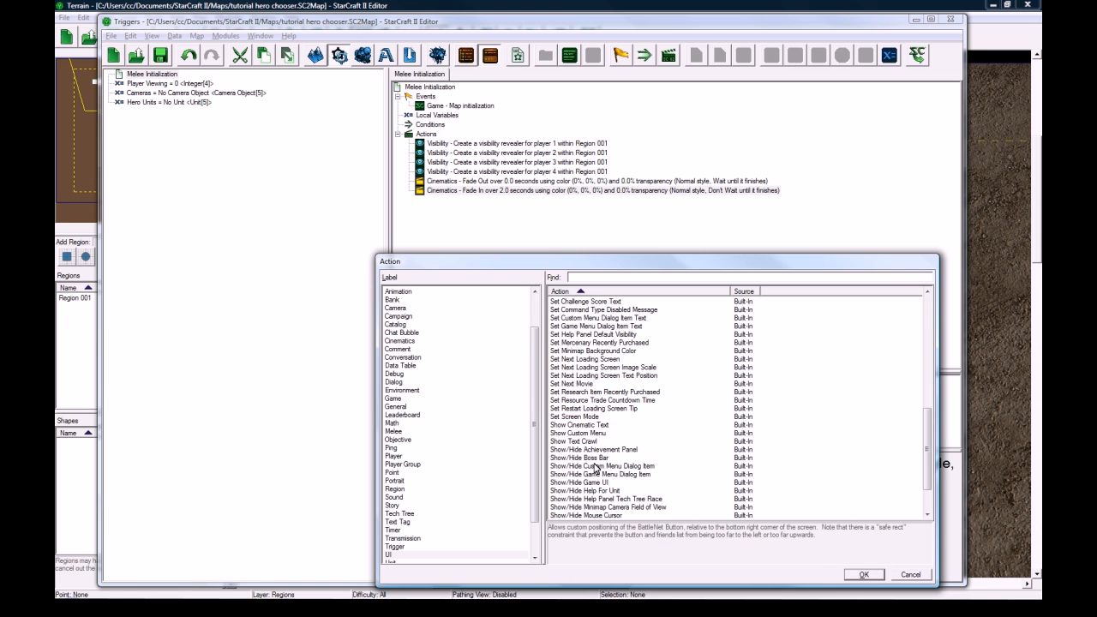
double_click(591, 482)
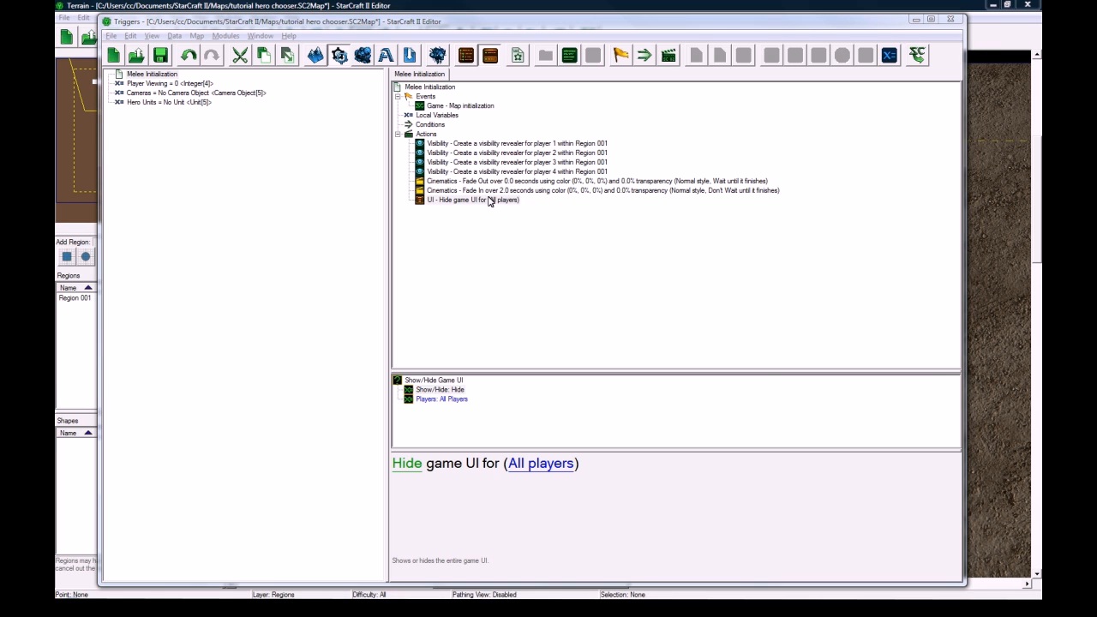
Add a Set Variable action after the Hide game UI action in the Melee Initialization trigger.
key(ctrl+r)
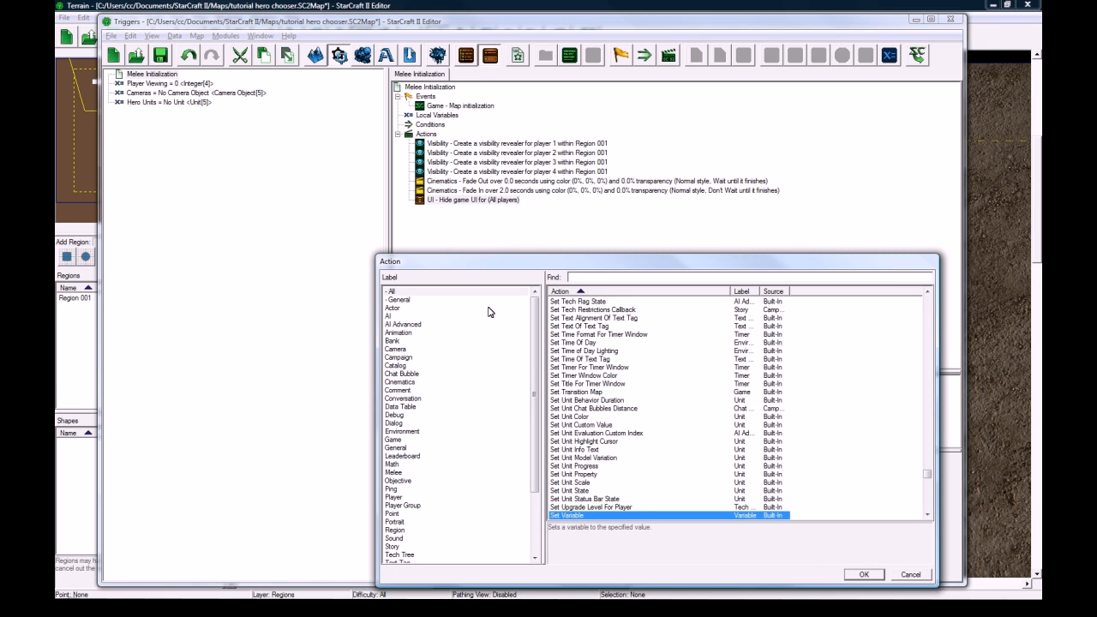
click(396, 349)
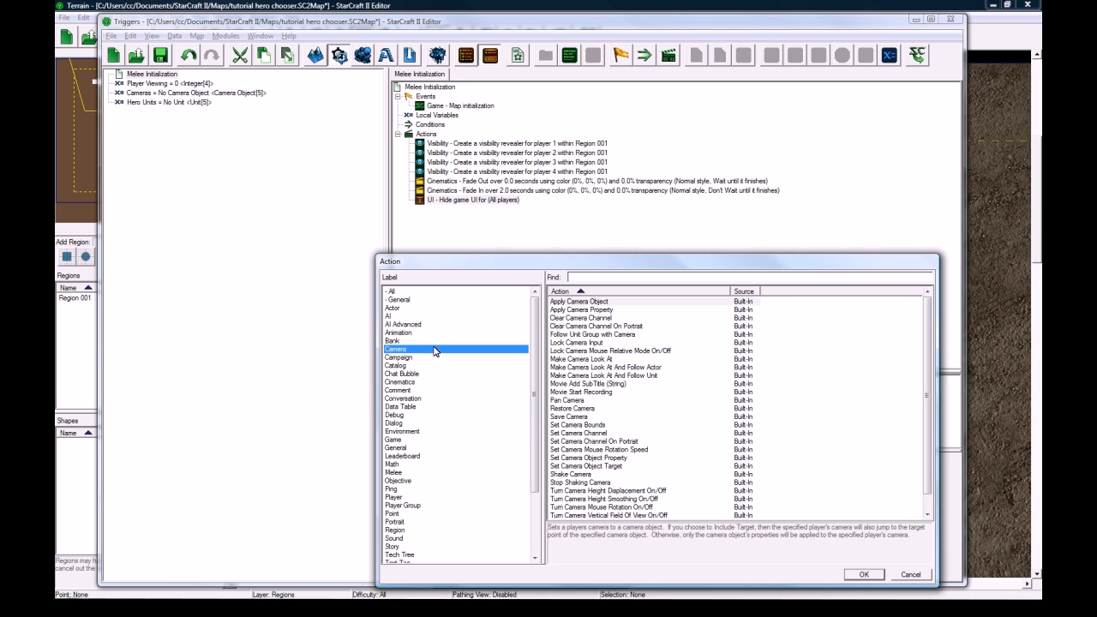
drag(533, 341, 534, 391)
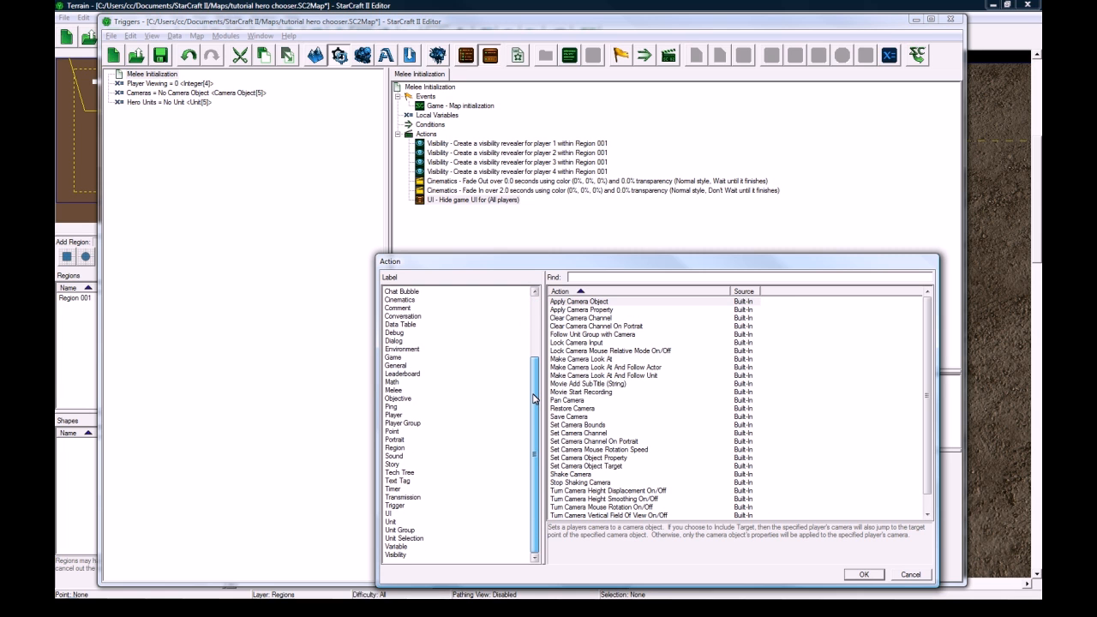
click(415, 546)
click(589, 320)
double_click(590, 320)
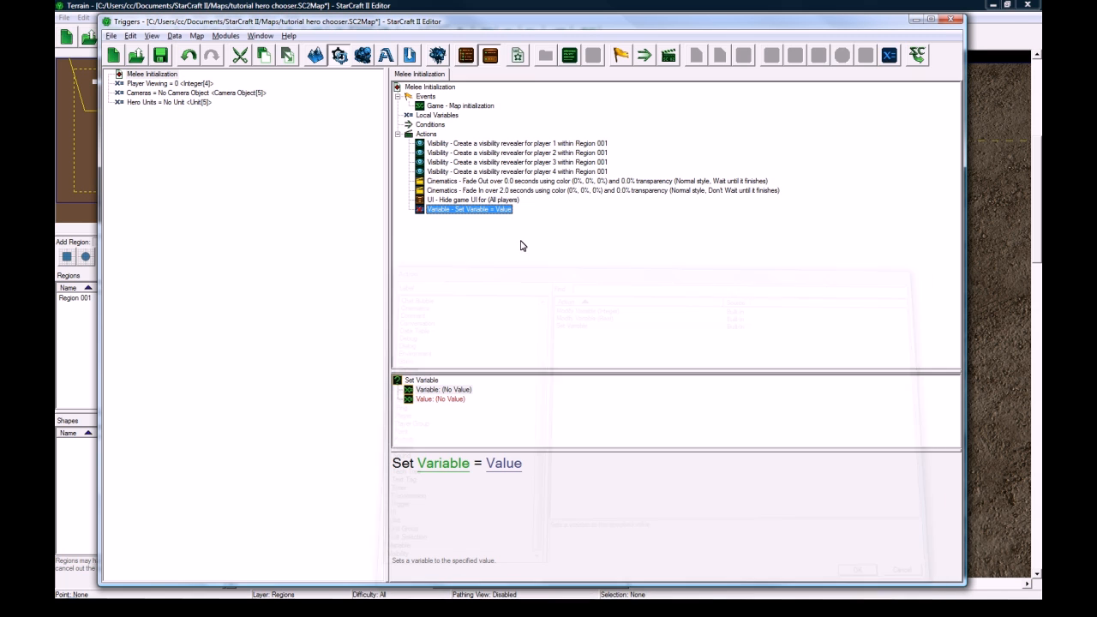
Make the new Set Variable action assign the Nova unit on the map to Hero Units[0].
click(453, 465)
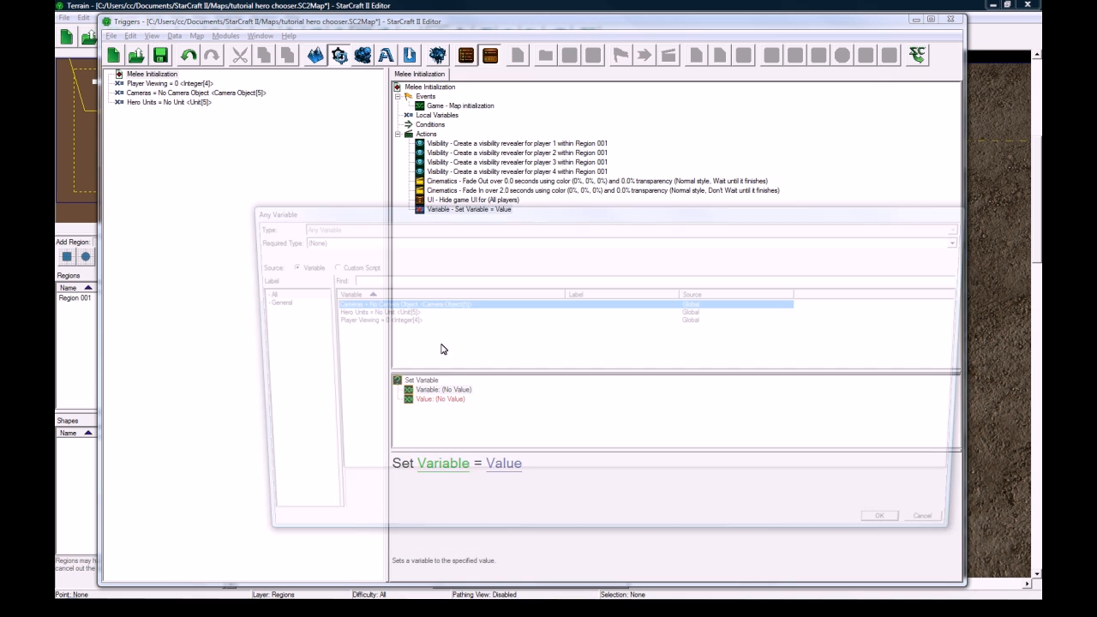
double_click(369, 312)
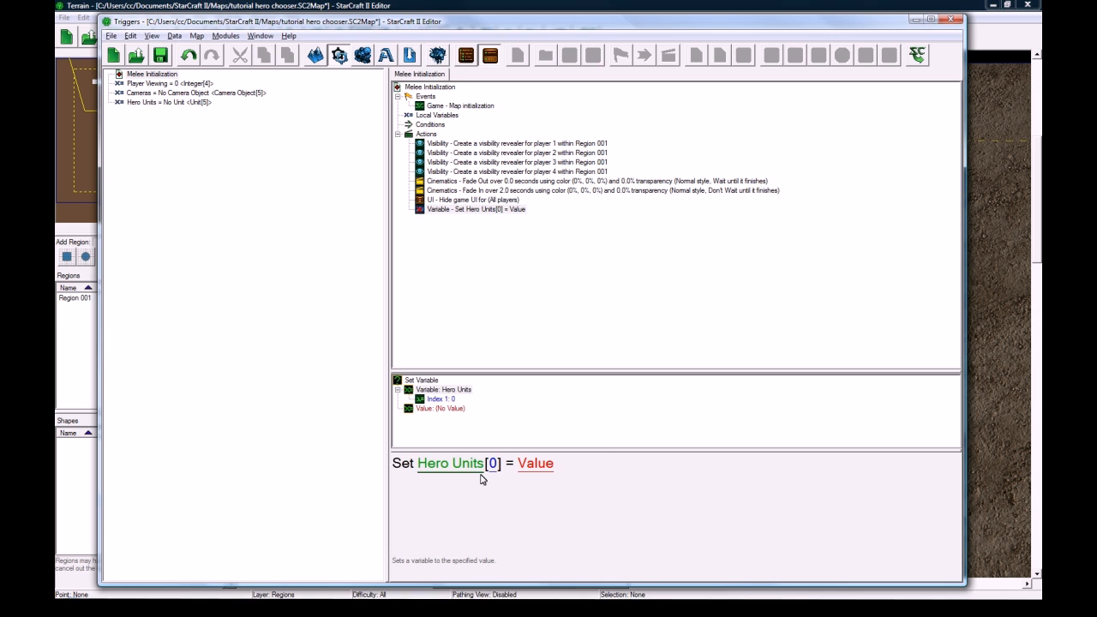
click(511, 465)
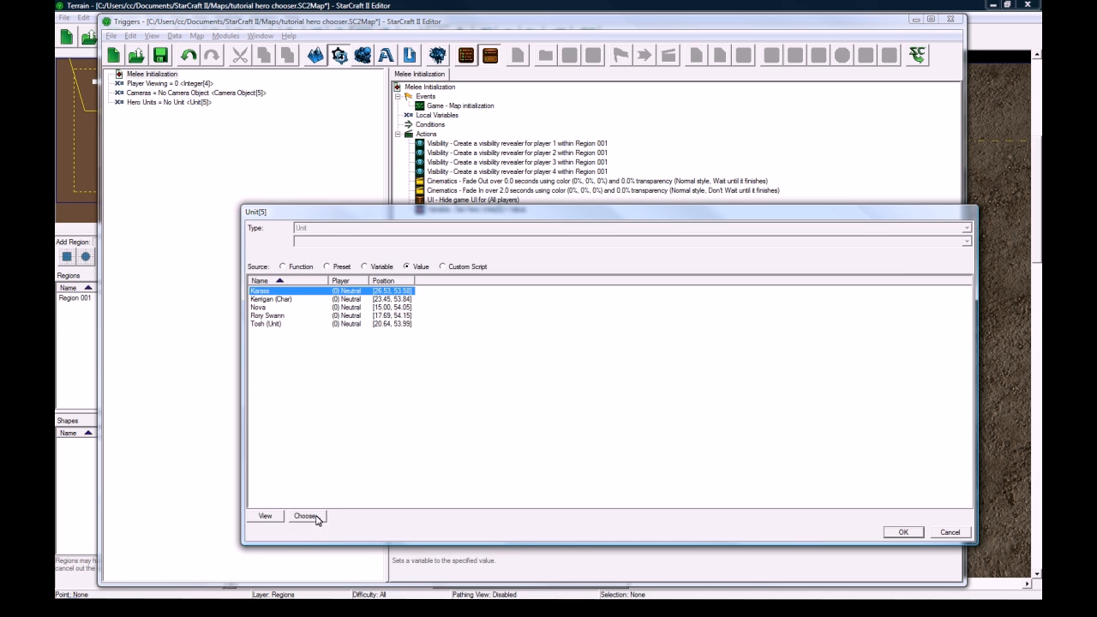
click(308, 517)
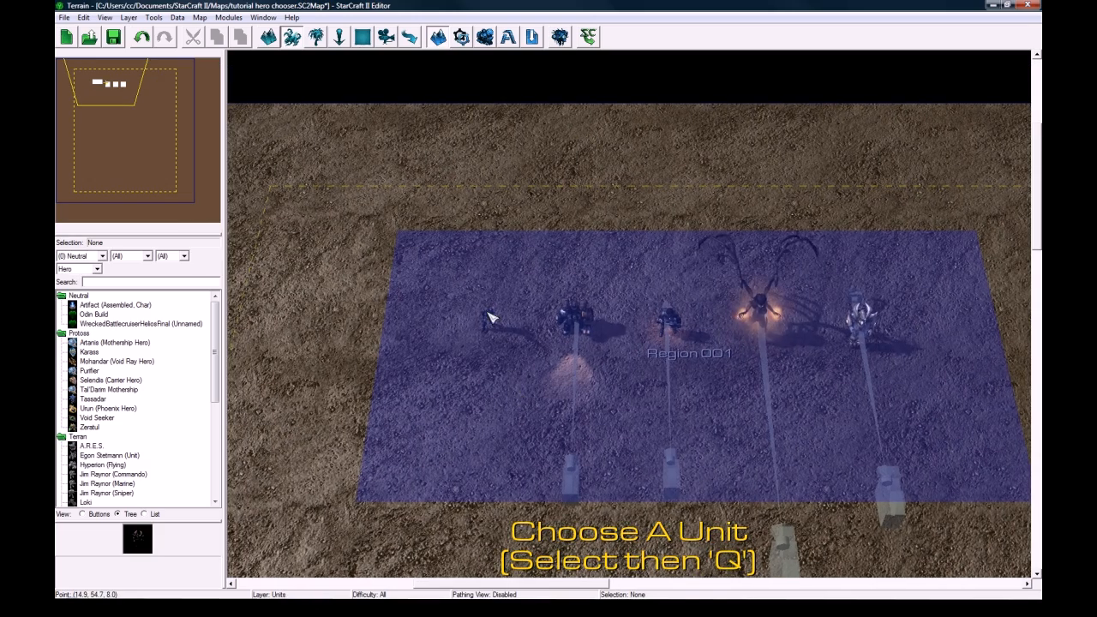
click(488, 318)
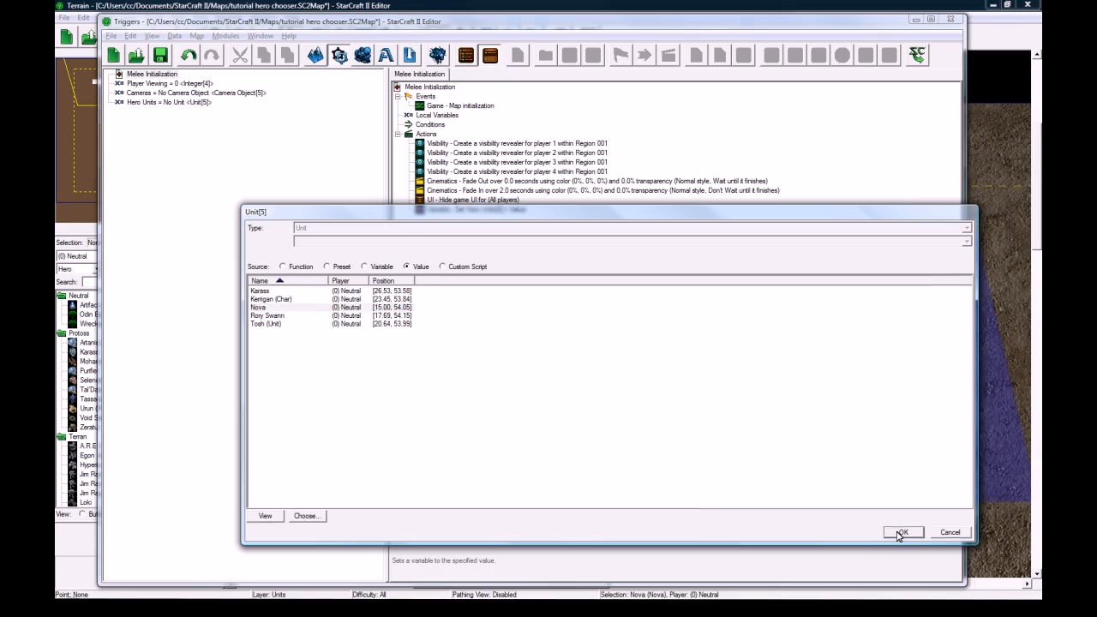
click(901, 532)
Duplicate the Hero Units[0] action and set the copy to index 1 with the Rory Swann unit as value.
click(515, 210)
key(ctrl+c)
key(ctrl+v)
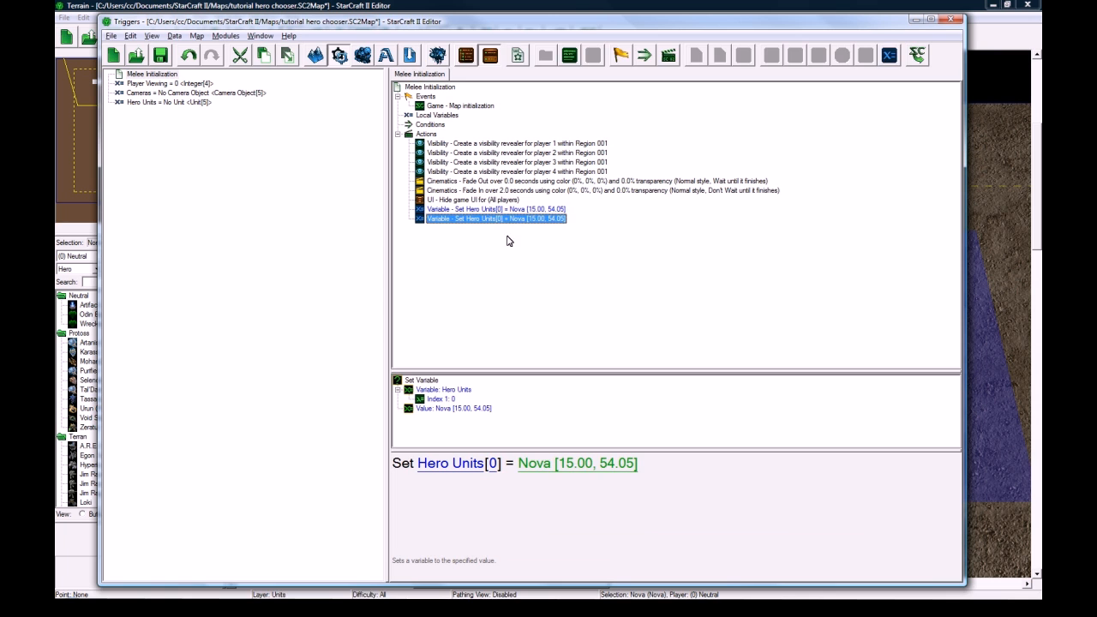
click(492, 464)
text(1)
key(Return)
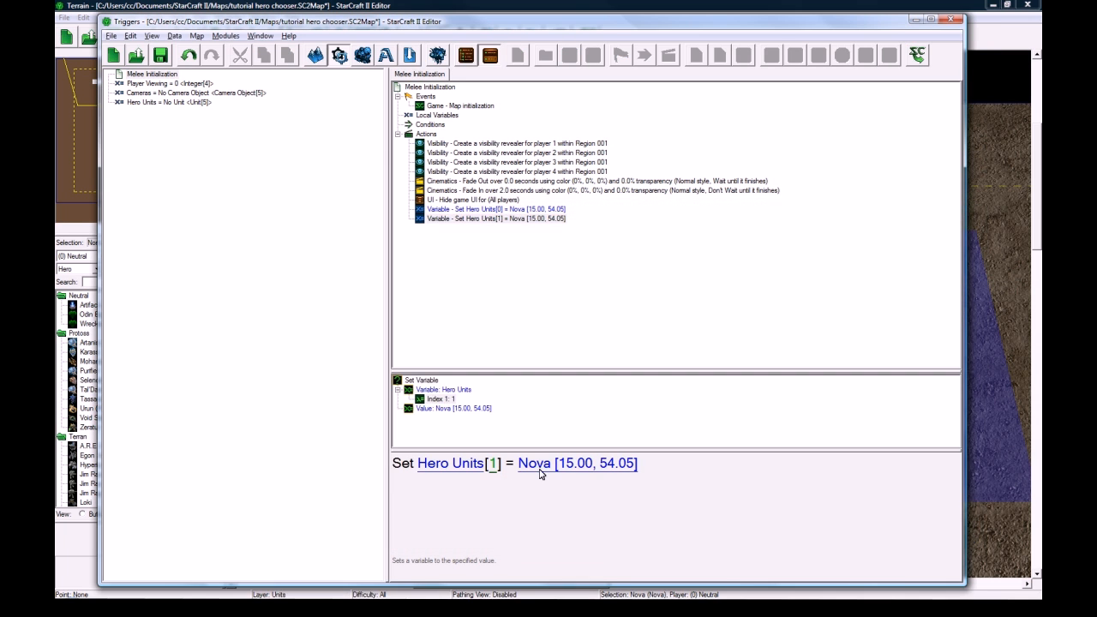
click(540, 469)
click(314, 512)
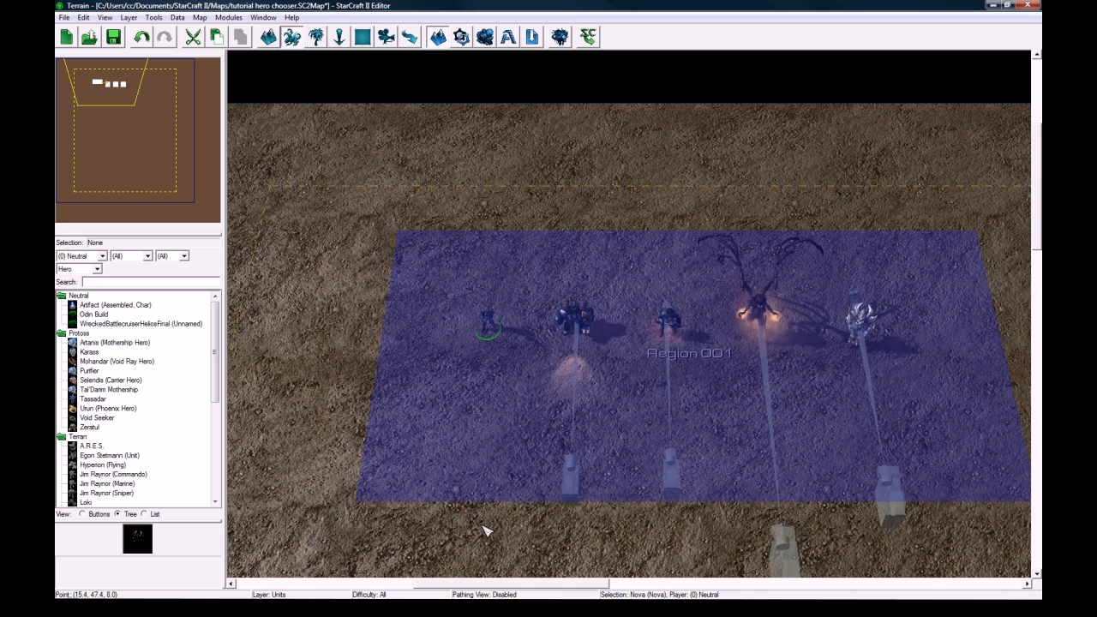
click(353, 605)
double_click(283, 316)
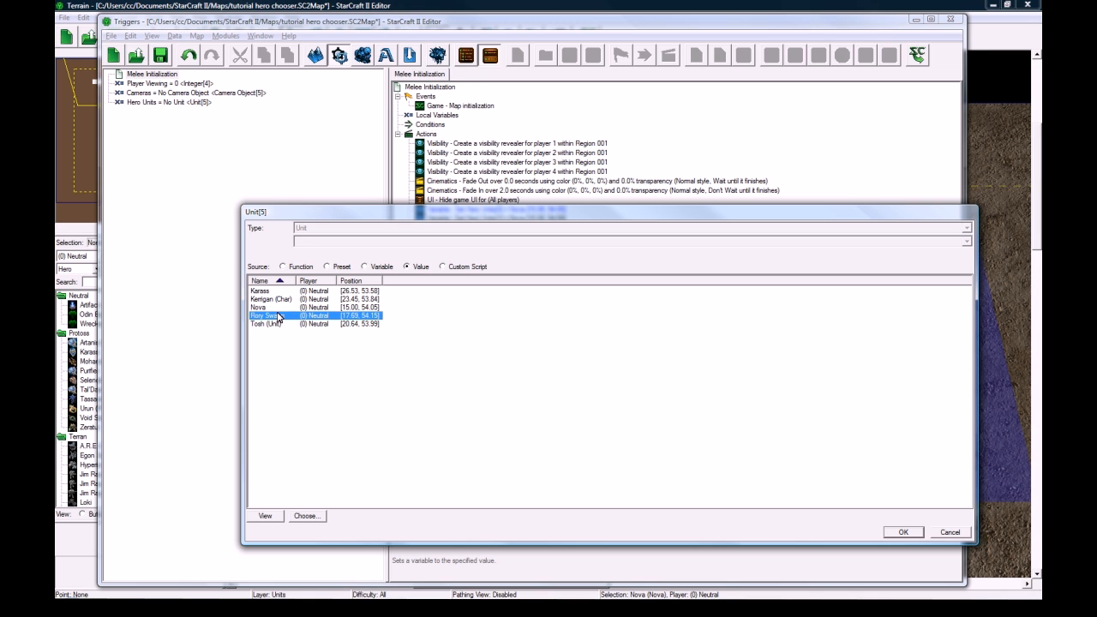
Duplicate the Hero Units[1] action and set the copy to index 2 with the Tosh unit as value.
click(561, 220)
key(ctrl+c)
key(ctrl+v)
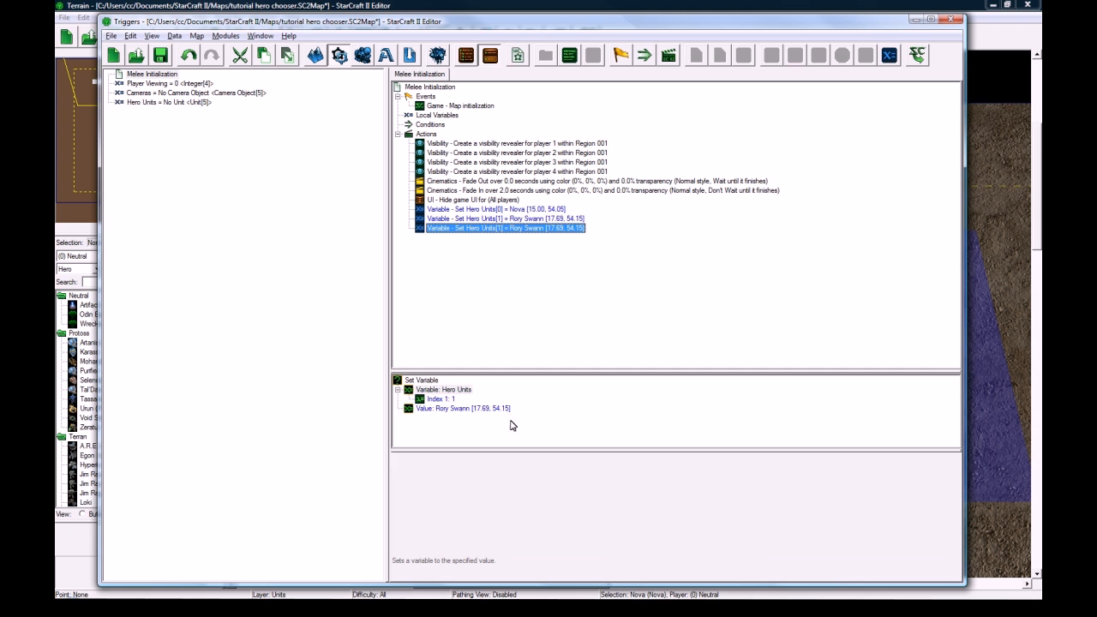
click(493, 463)
text(2)
key(Return)
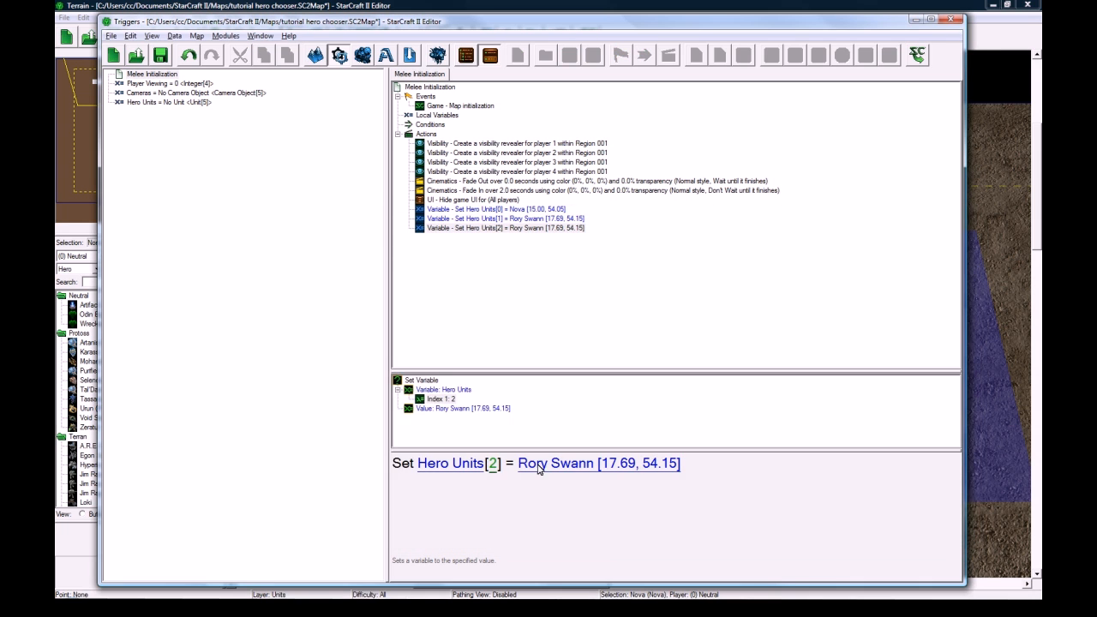
click(549, 463)
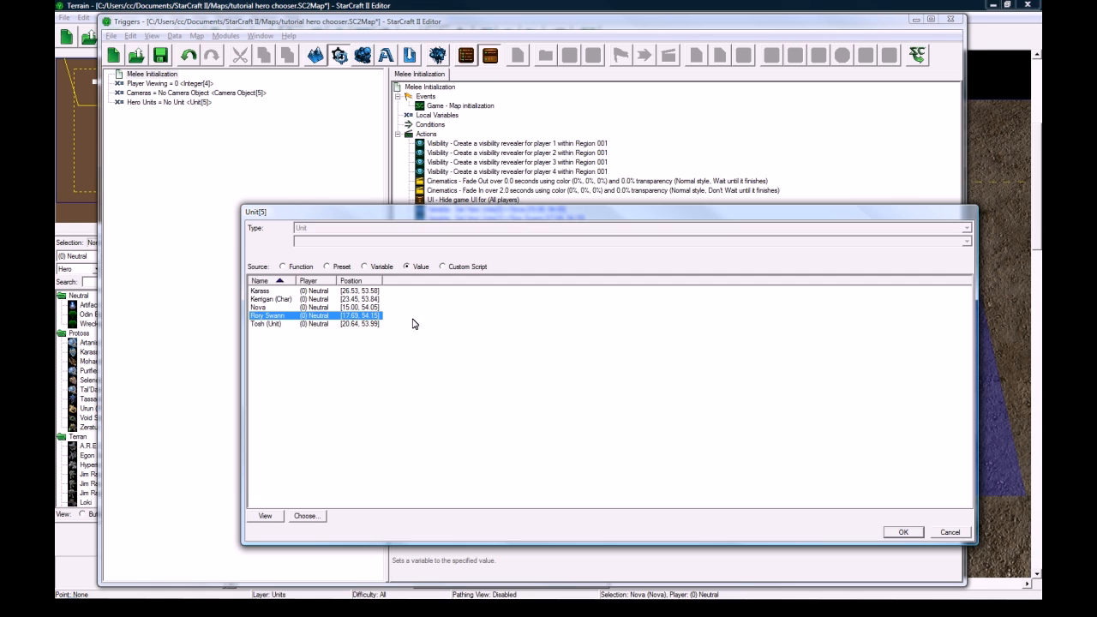
double_click(279, 324)
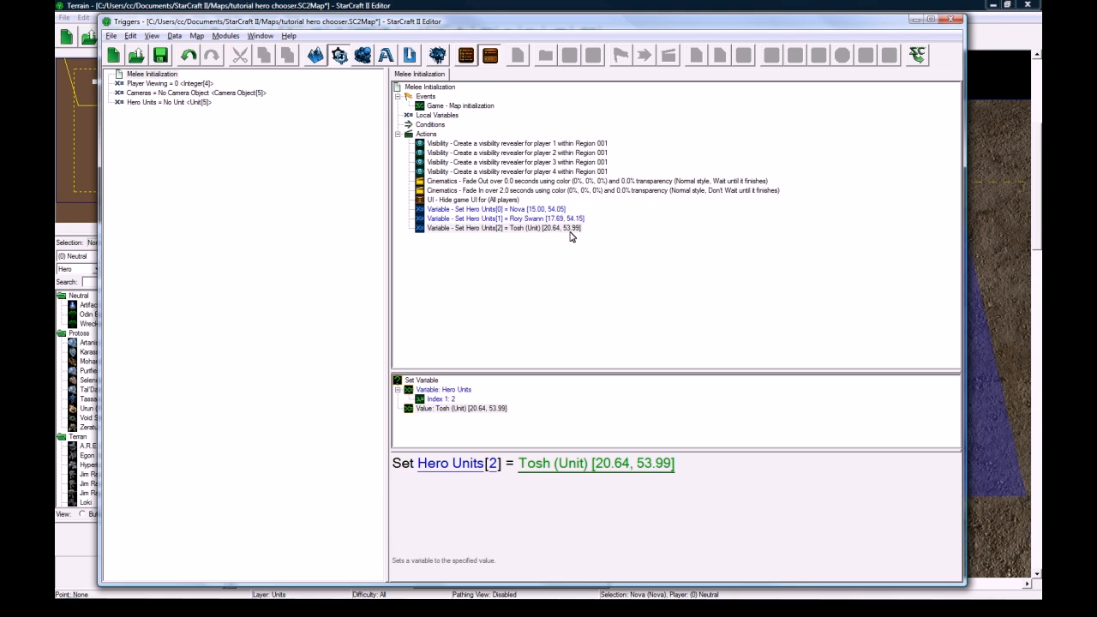
Duplicate the Hero Units[2] action and set the copy to index 3 with Kerrigan (Char) as value.
key(ctrl+c)
key(ctrl+v)
click(492, 463)
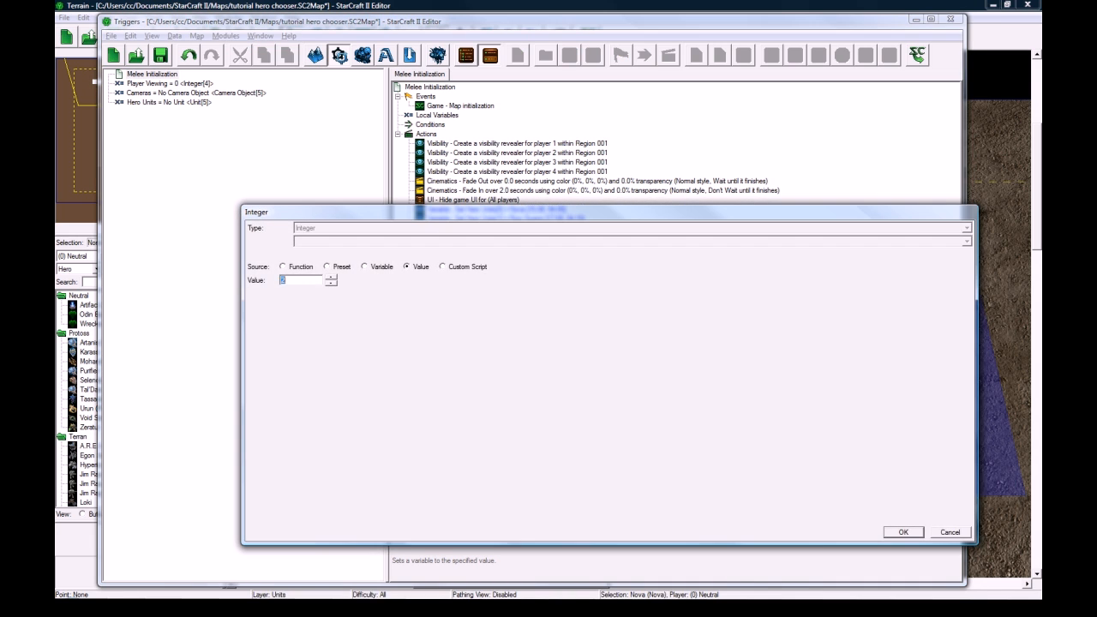
text(3)
key(Return)
click(529, 463)
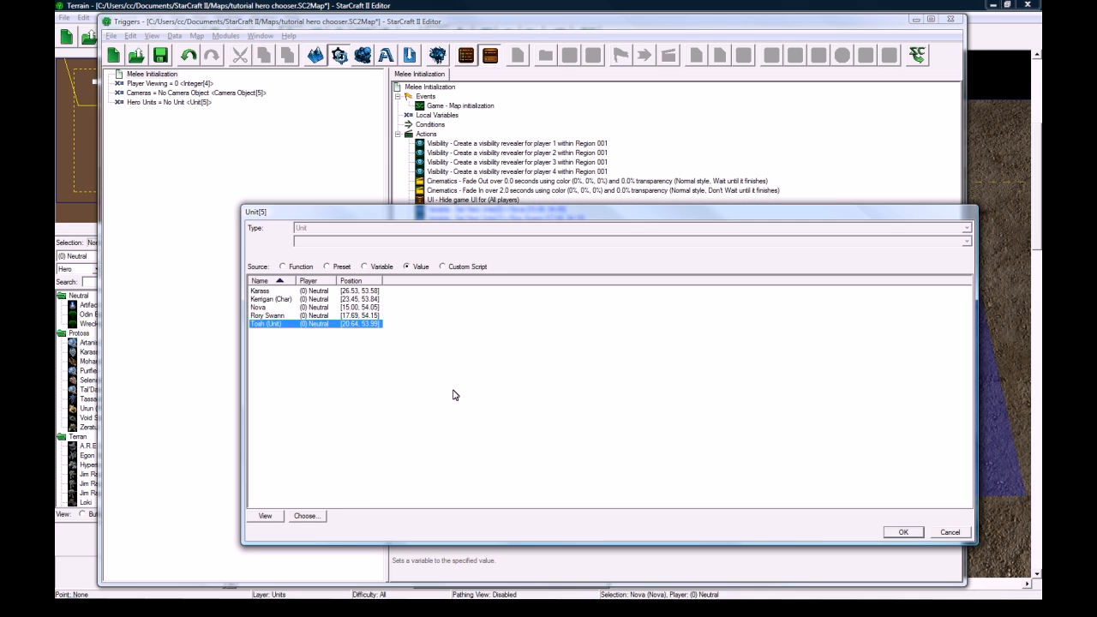
click(275, 299)
double_click(274, 299)
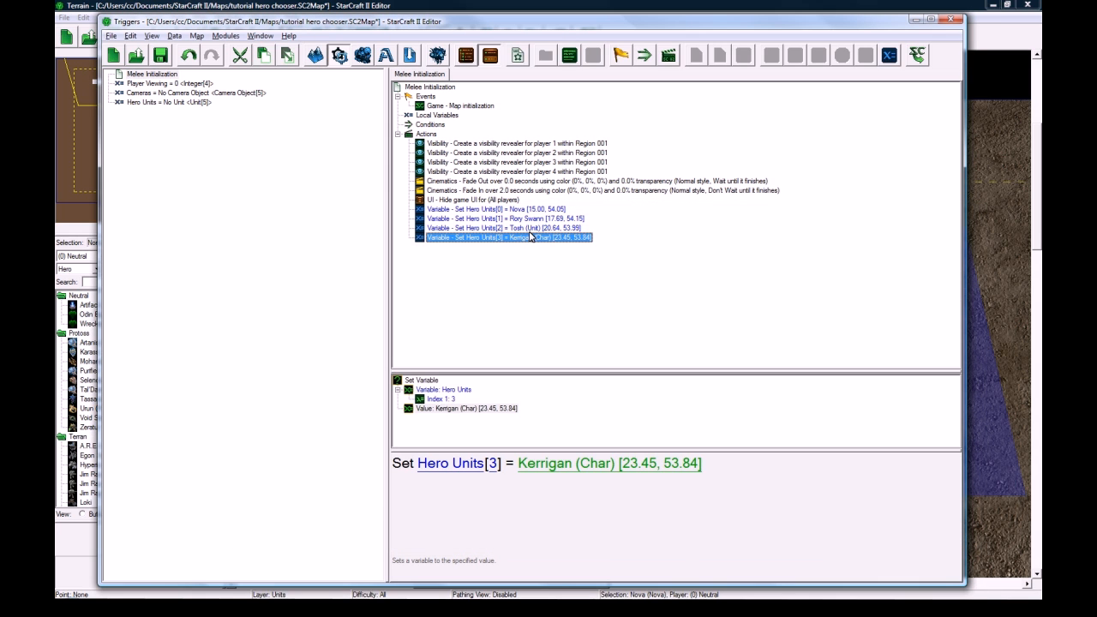
Duplicate the Hero Units[3] action and set the copy to index 4 with the Karass unit as value.
key(ctrl+c)
key(ctrl+v)
click(493, 462)
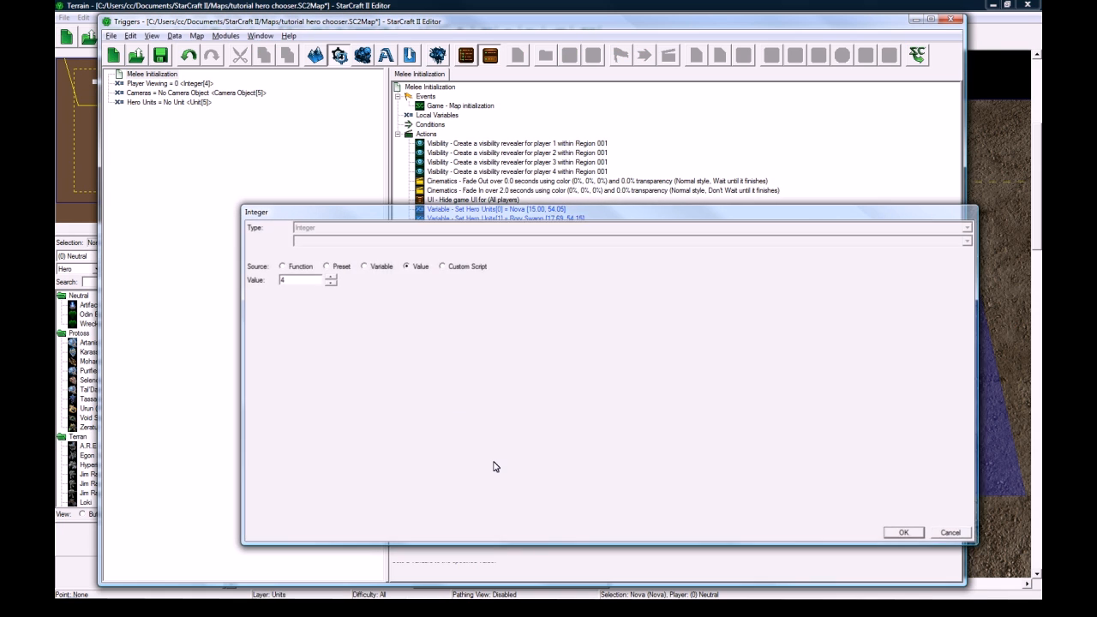
text(4)
key(Return)
click(529, 463)
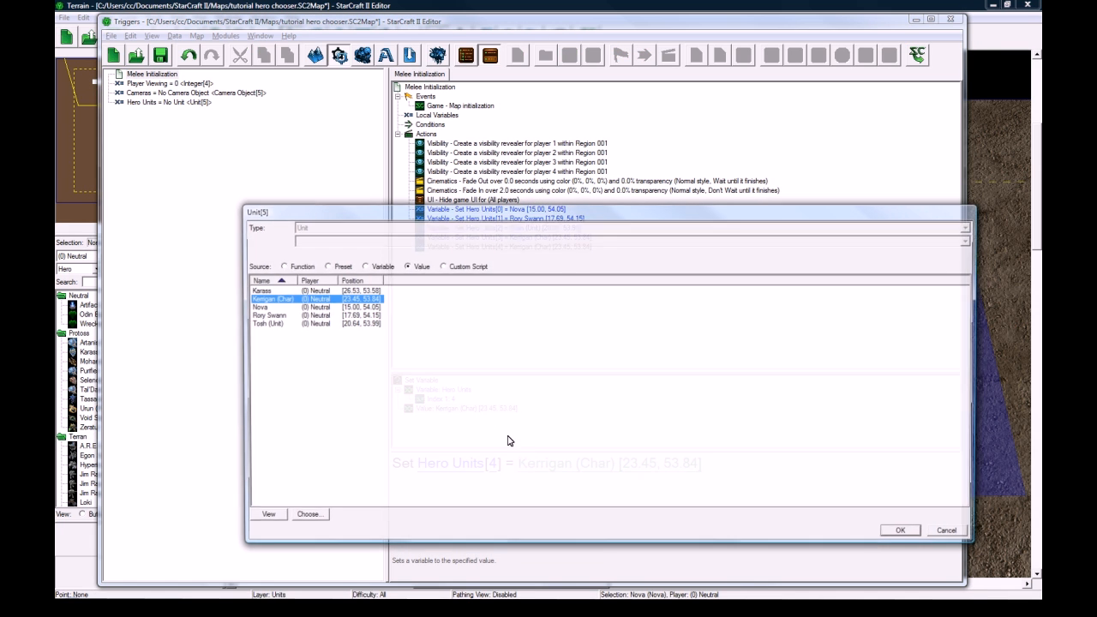
double_click(279, 291)
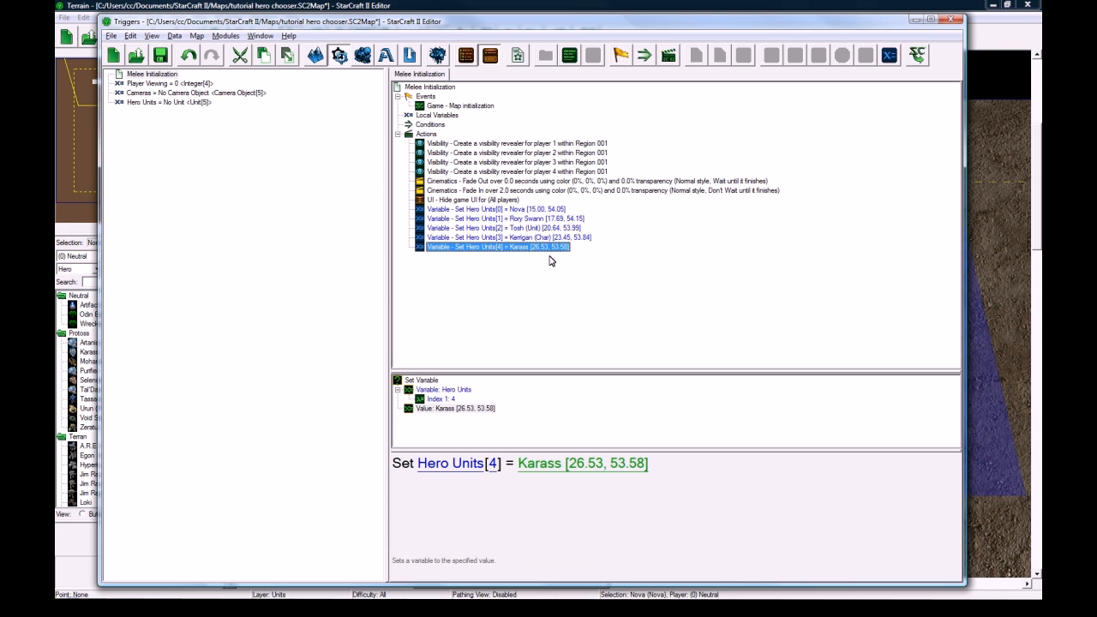
Duplicate the Hero Units[4] action and change the copy to set Cameras[0] to Camera 001.
click(591, 5)
click(347, 608)
key(ctrl+v)
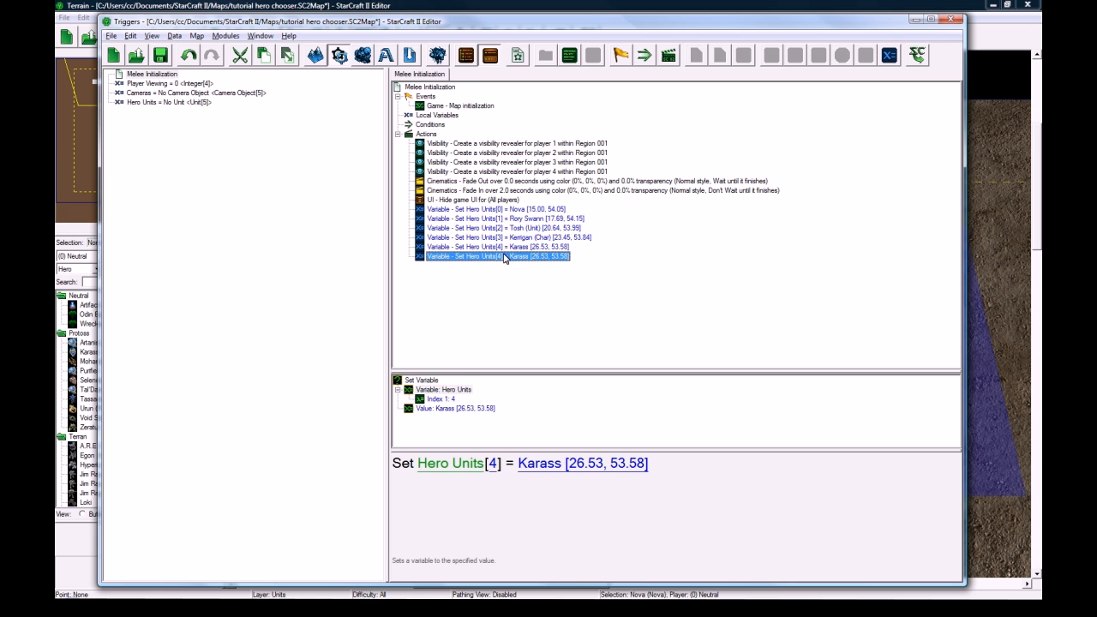
click(458, 470)
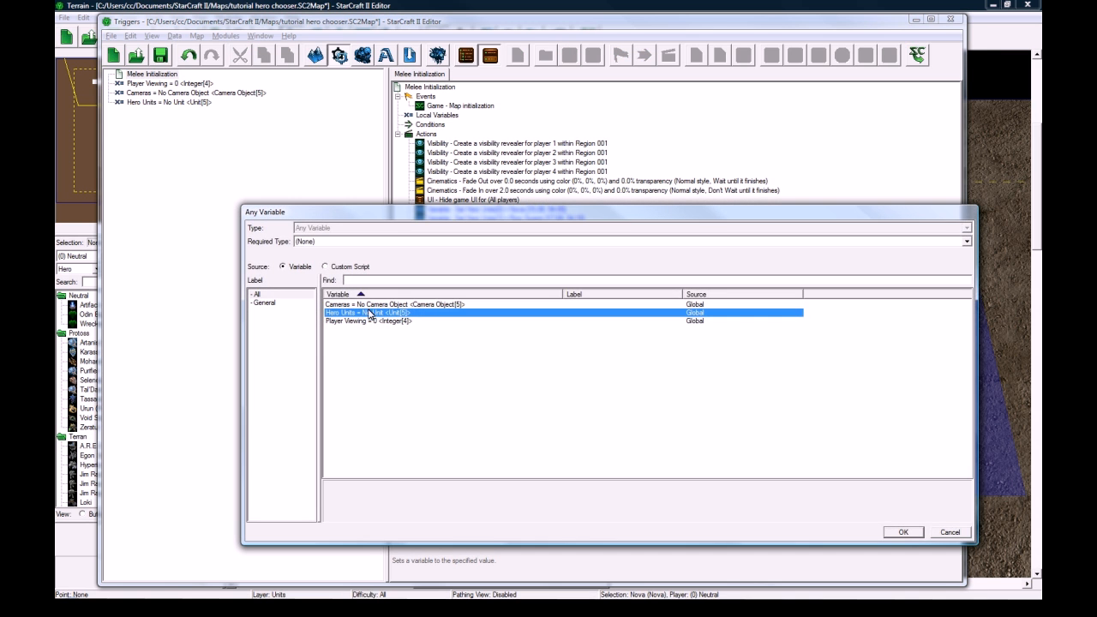
double_click(485, 465)
text(0)
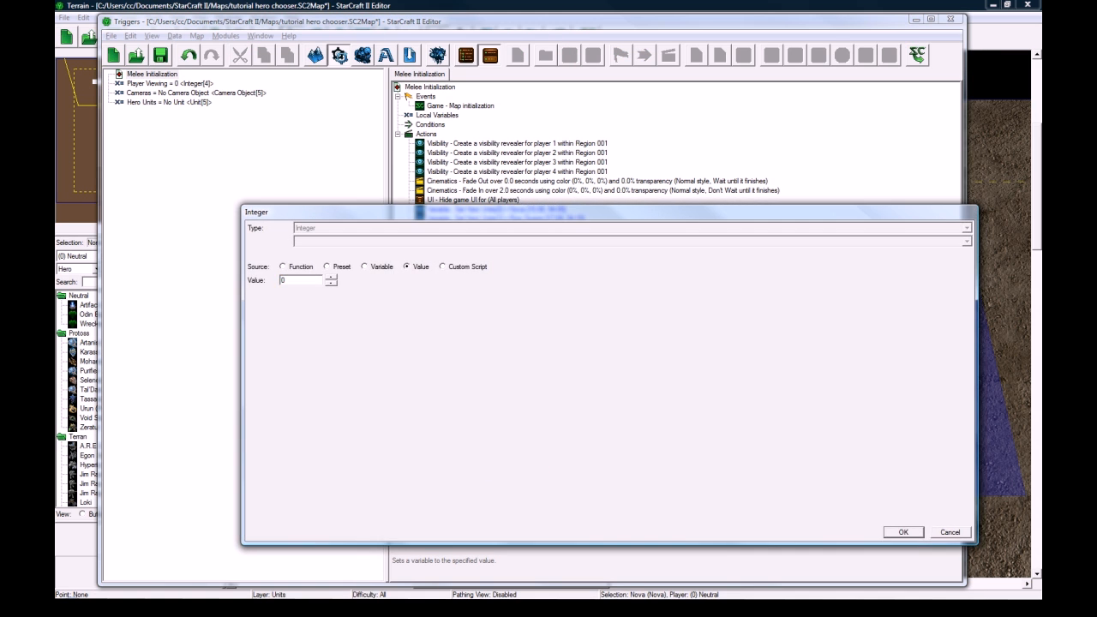
key(Return)
click(538, 467)
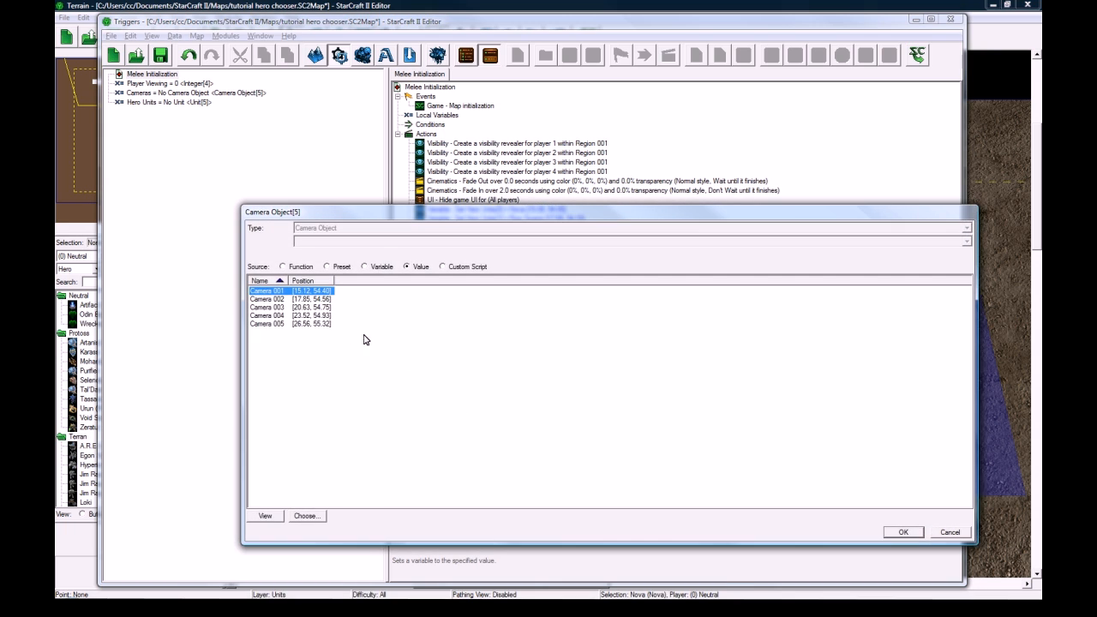
double_click(294, 294)
Duplicate the Cameras[0] action and set the copy to index 1 with Camera 002 as value.
click(491, 254)
key(ctrl+c)
key(ctrl+v)
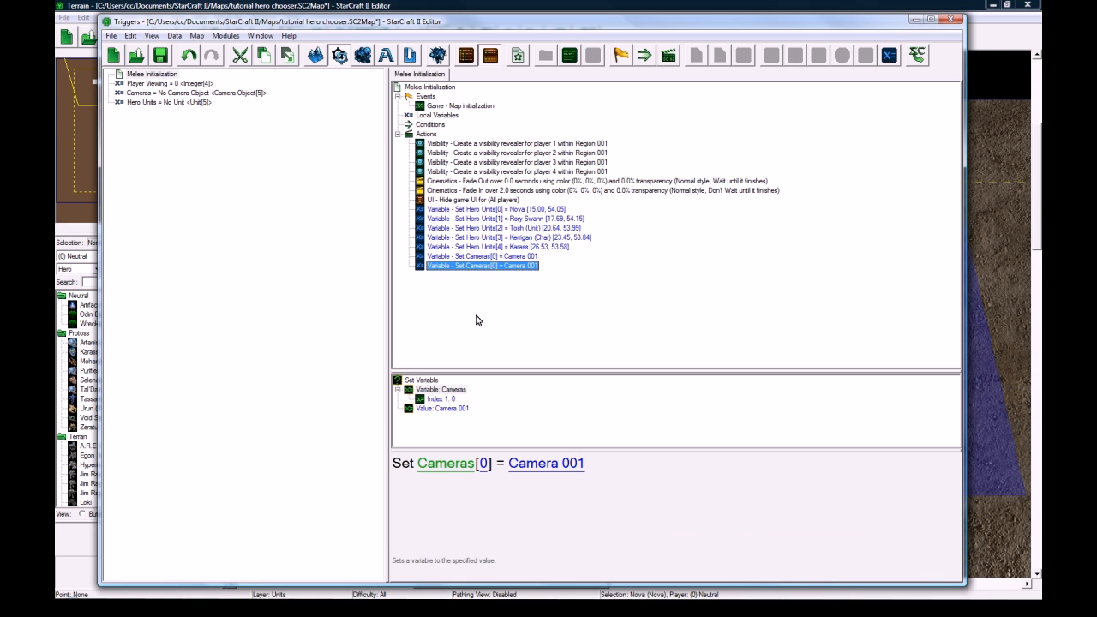
click(485, 465)
text(1)
key(Return)
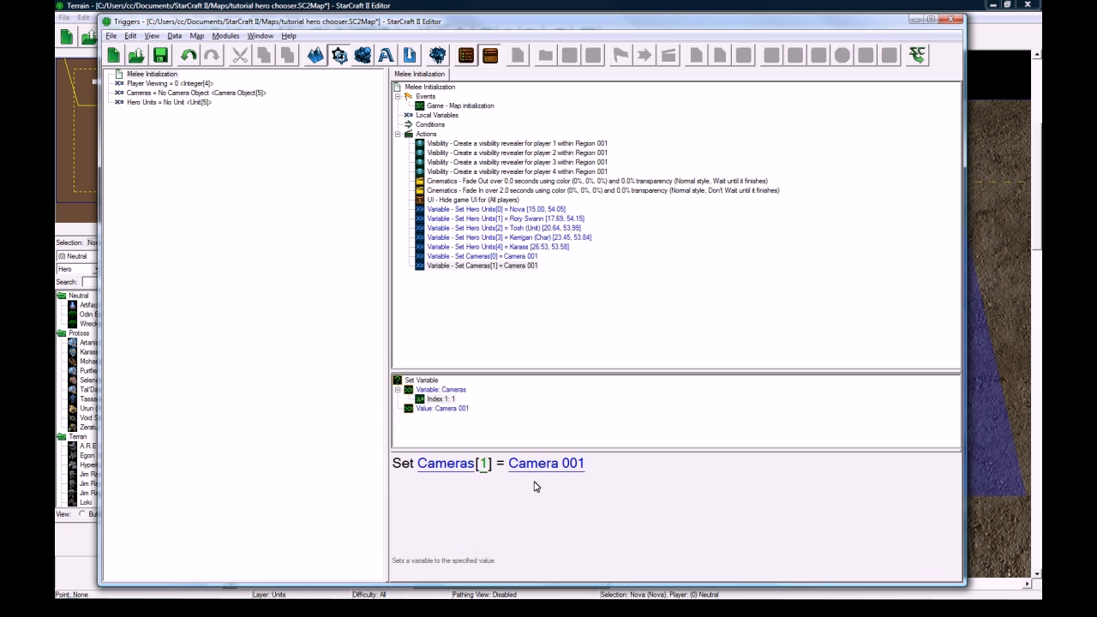
click(546, 465)
click(269, 299)
click(903, 531)
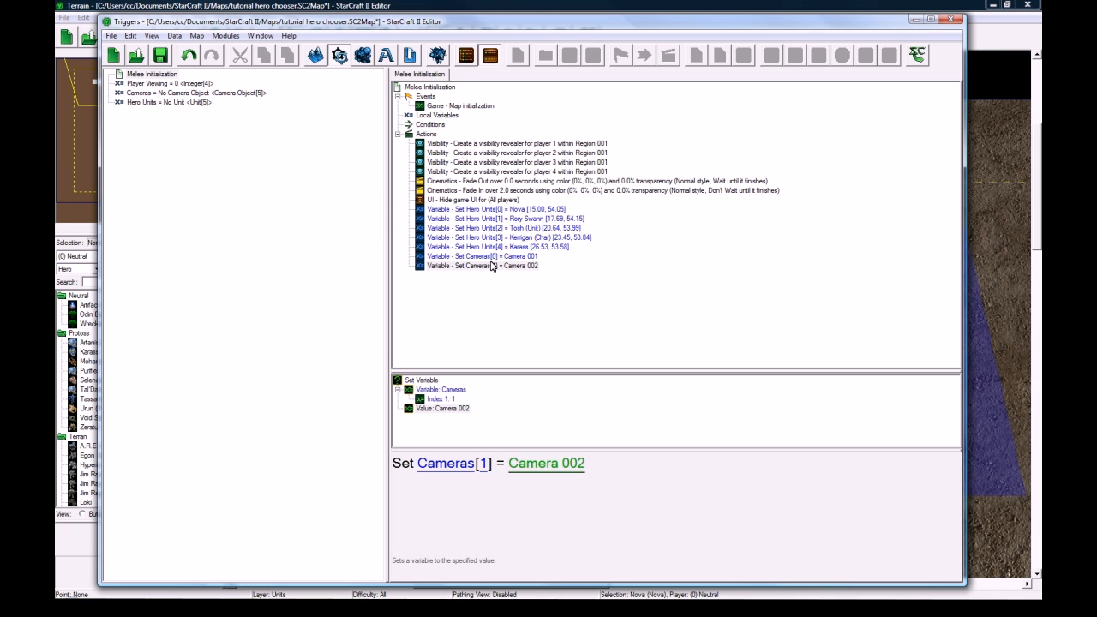
Duplicate the Cameras[1] action and set the copy to index 2 with Camera 003 as value.
click(493, 266)
key(ctrl+c)
key(ctrl+v)
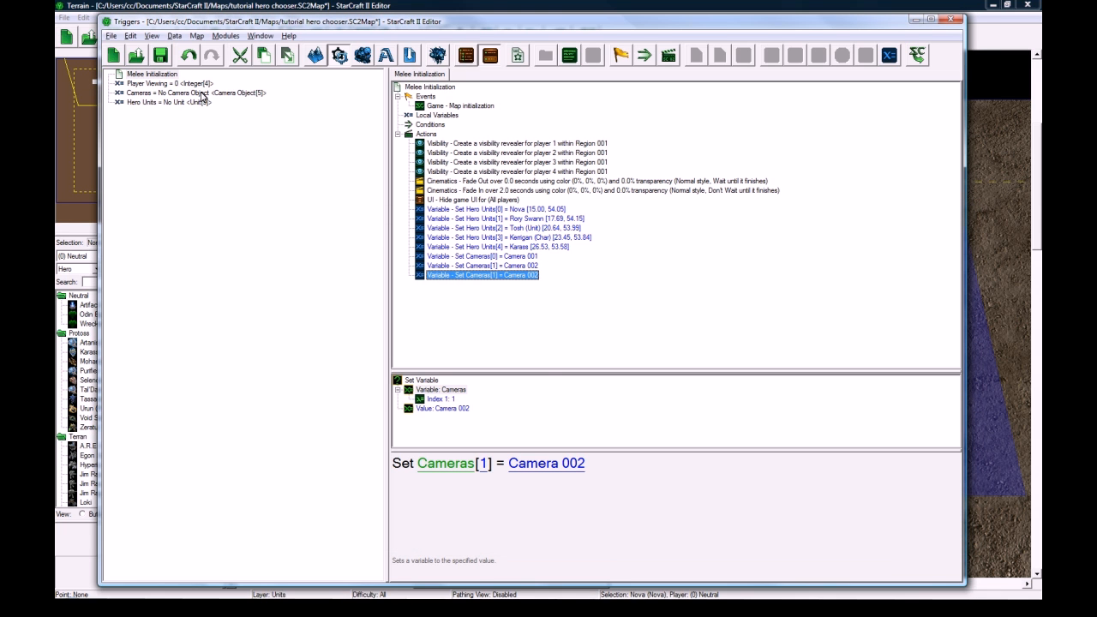
click(483, 455)
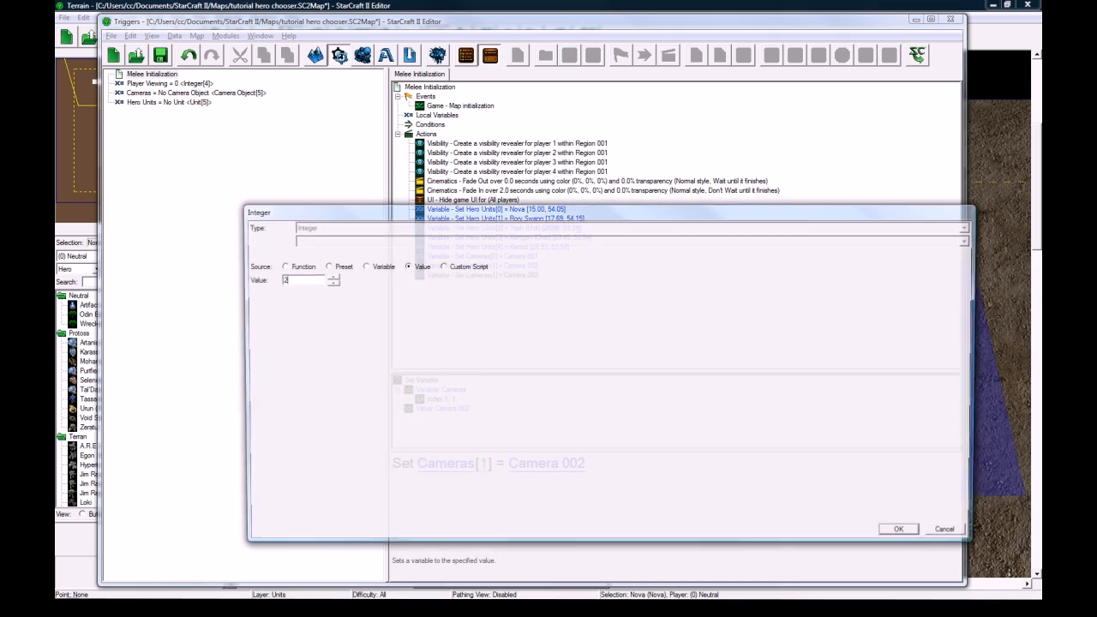
text(2)
key(Return)
click(552, 310)
key(alt+Tab)
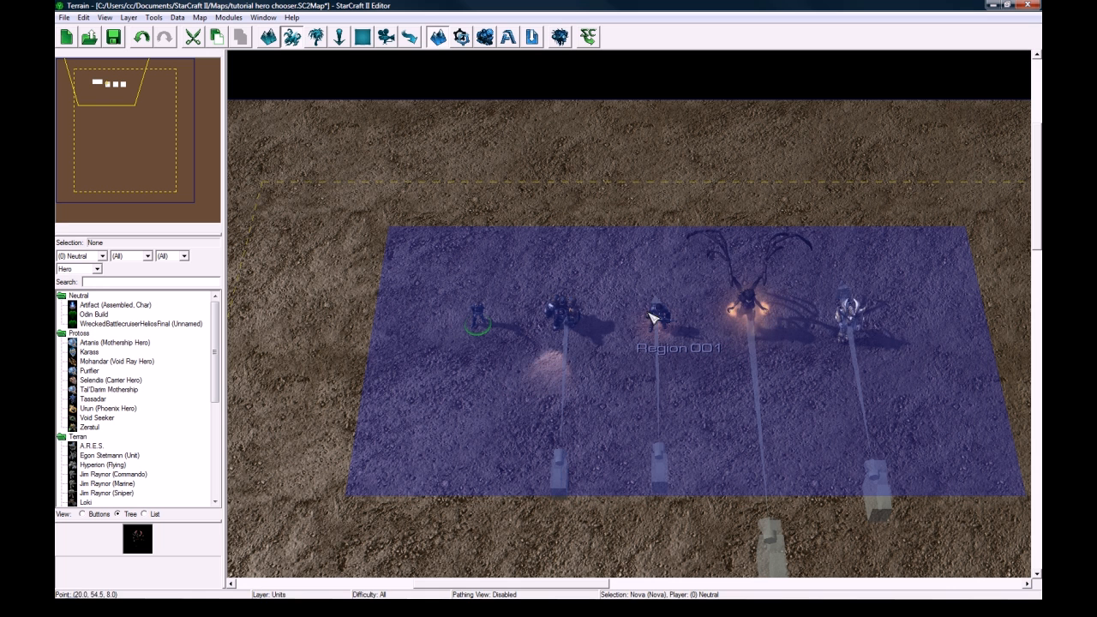
key(alt+Tab)
click(436, 314)
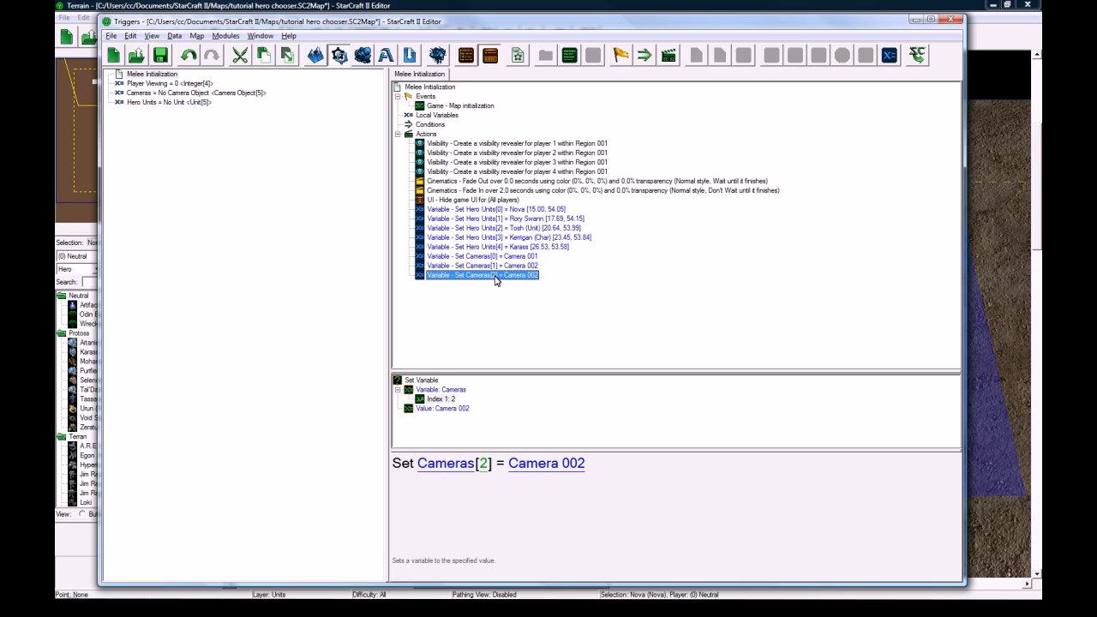
click(519, 463)
double_click(459, 308)
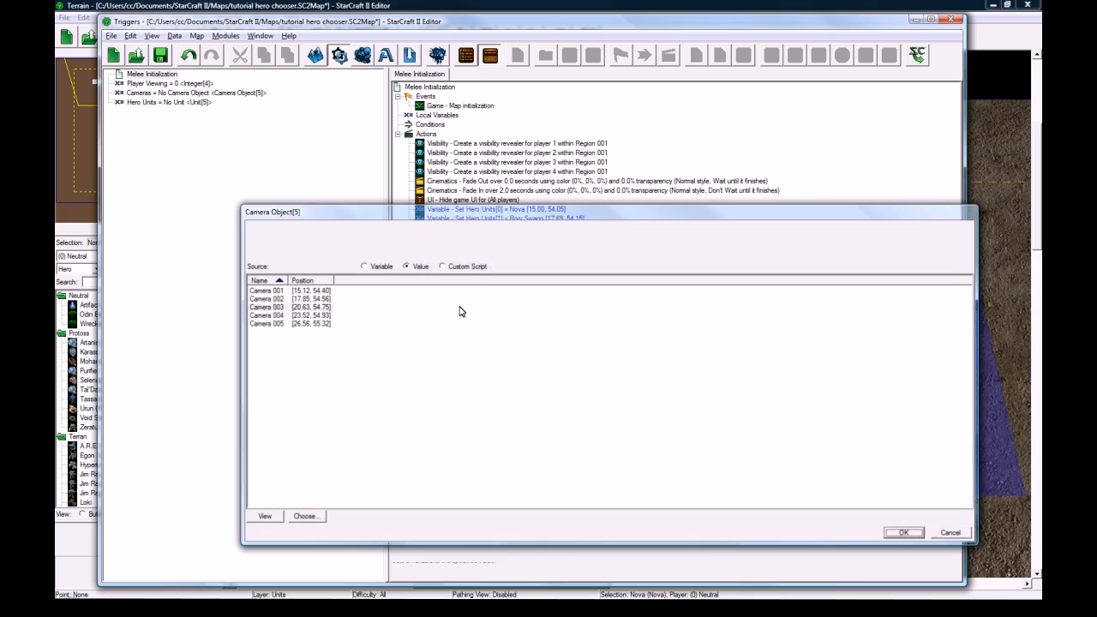
Set the copied Cameras action to index 3 with Camera 004 as value.
click(483, 464)
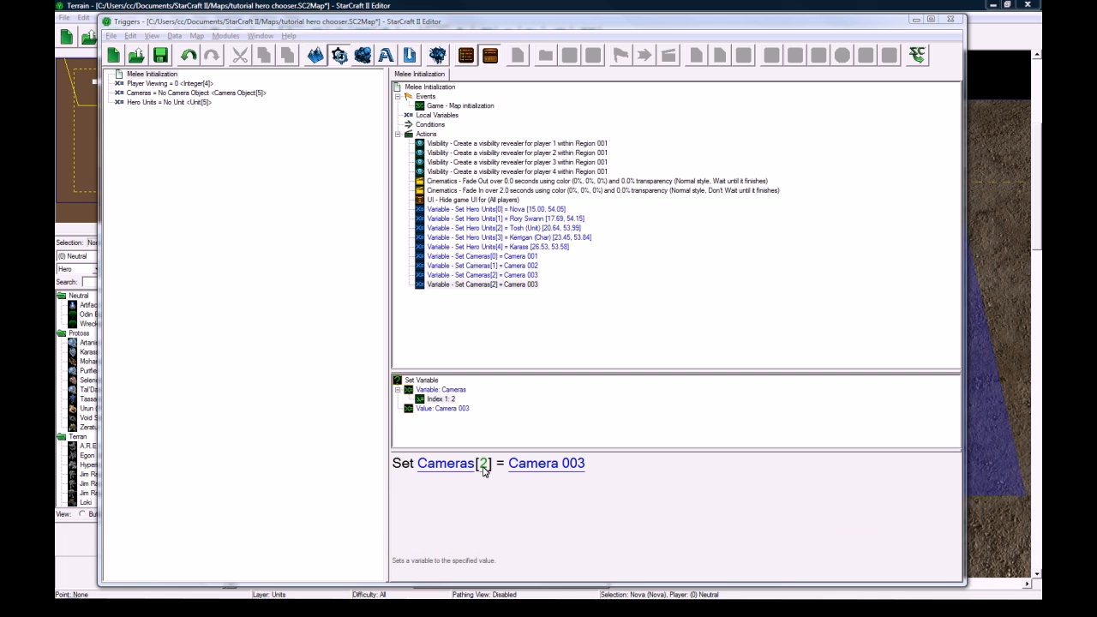
text(3)
key(Return)
click(545, 464)
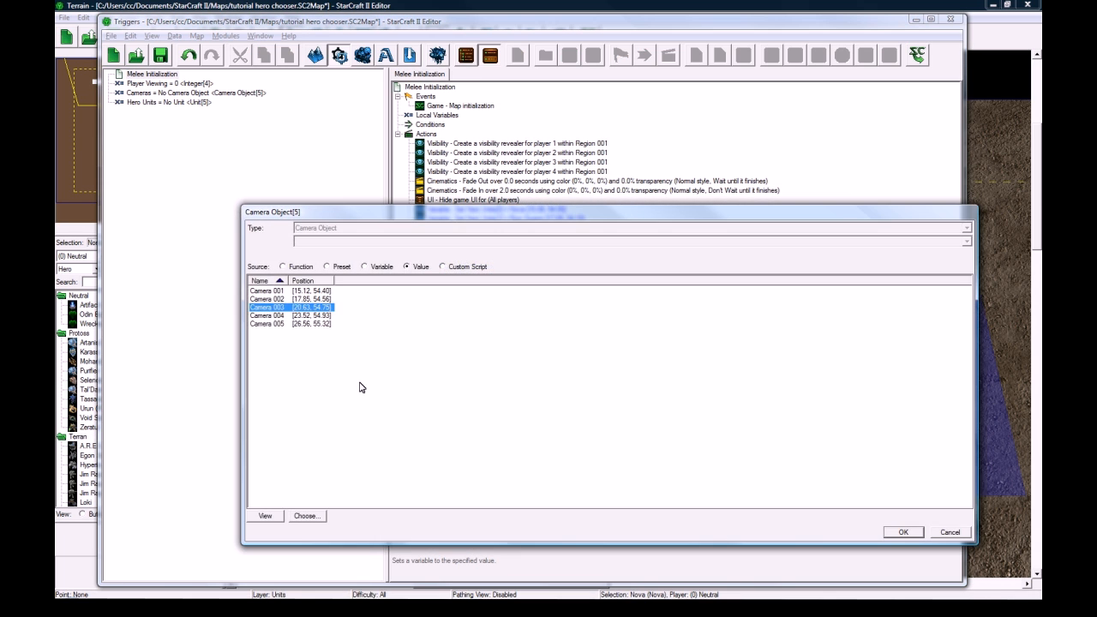
double_click(278, 316)
Duplicate the Cameras[3] action and set the copy to index 4 with Camera 005 as value.
key(ctrl+c)
key(ctrl+v)
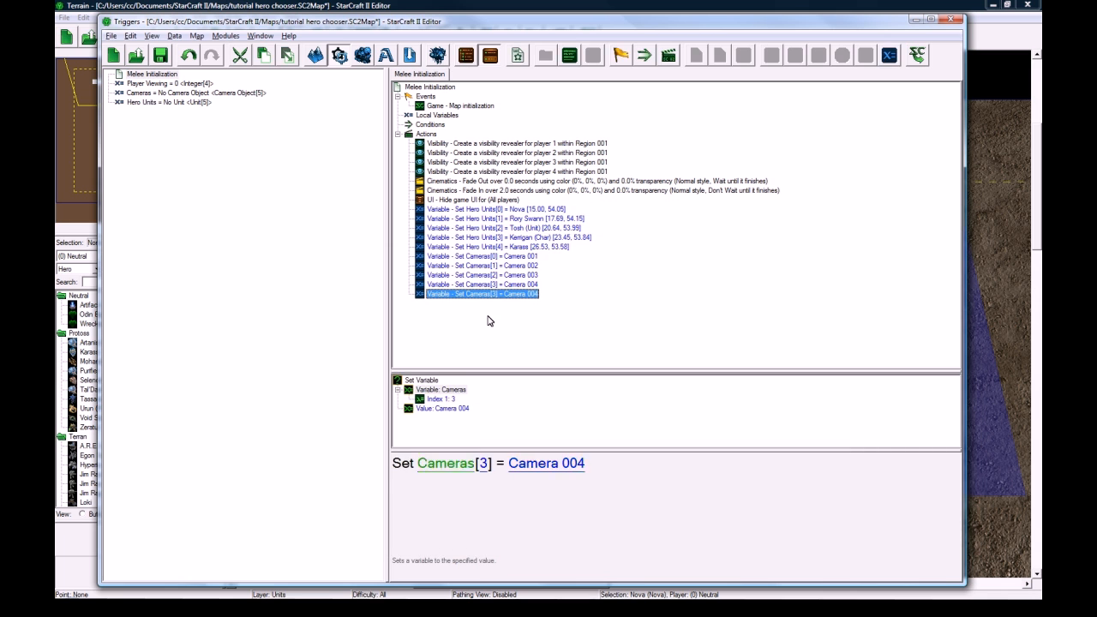
click(485, 465)
text(4)
key(Return)
click(508, 464)
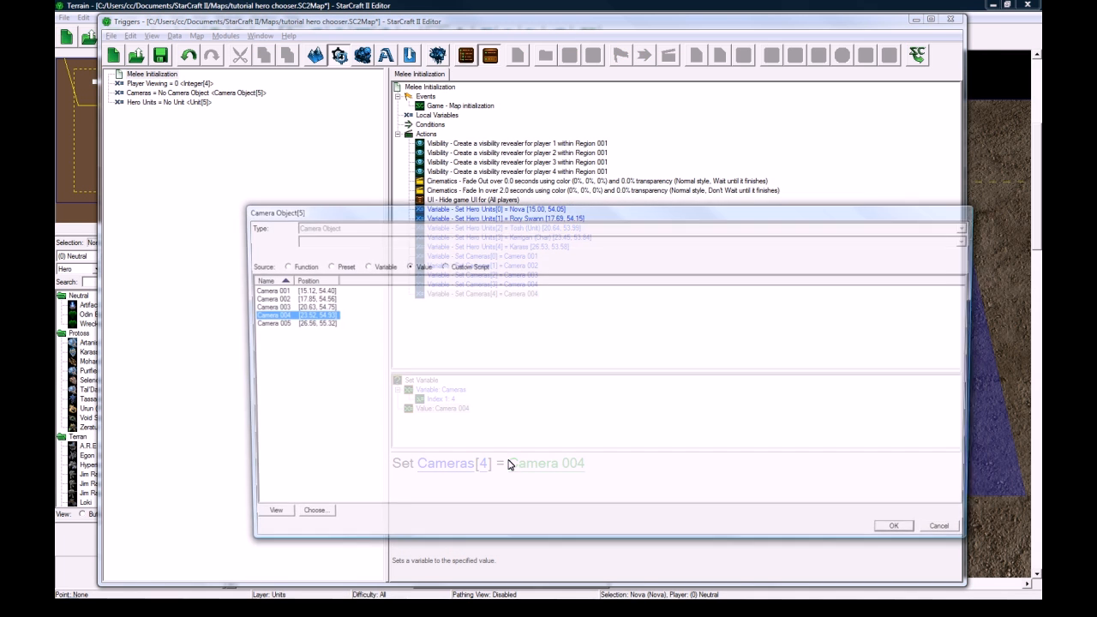
key(Down)
key(Return)
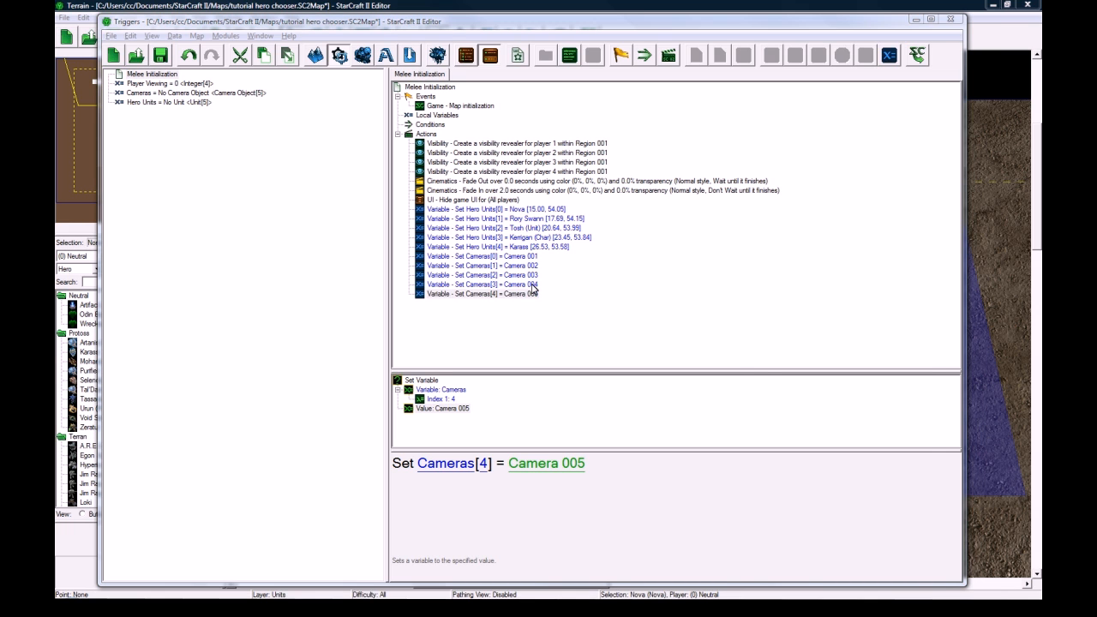
Add a Pick Each Integer action from the General category after the Cameras[4] action.
double_click(532, 289)
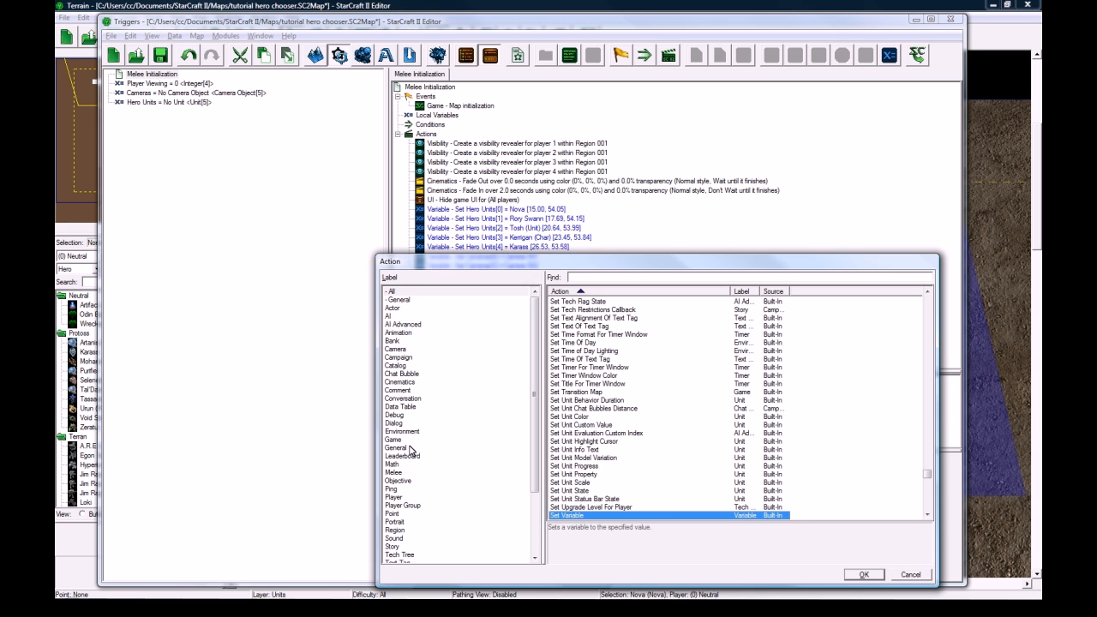
scroll(536, 391, down, 1)
click(409, 429)
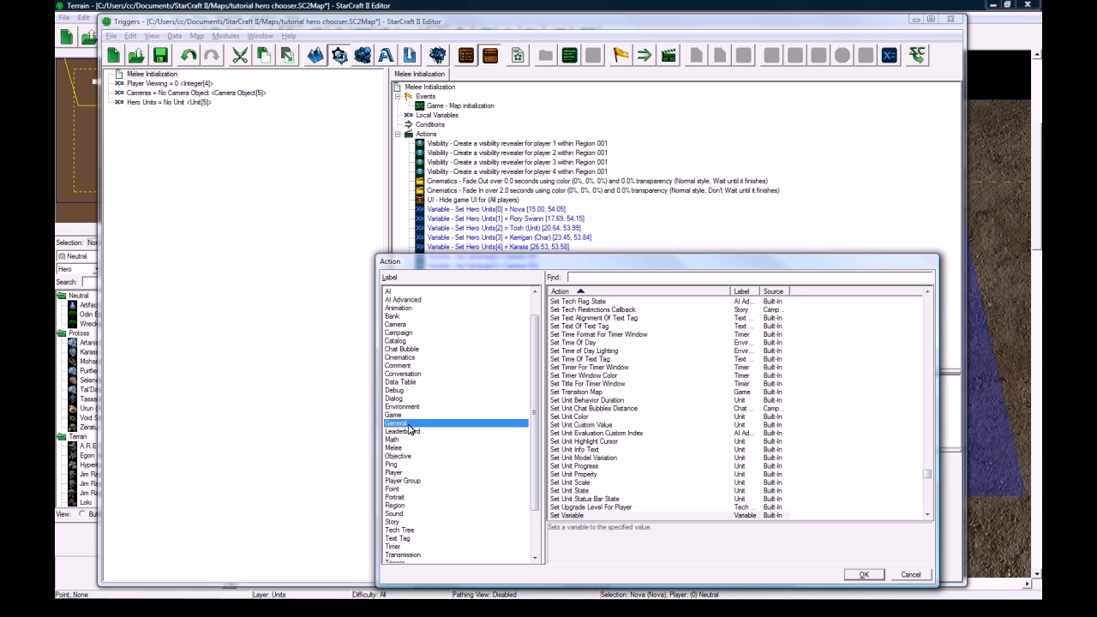
drag(536, 268, 534, 295)
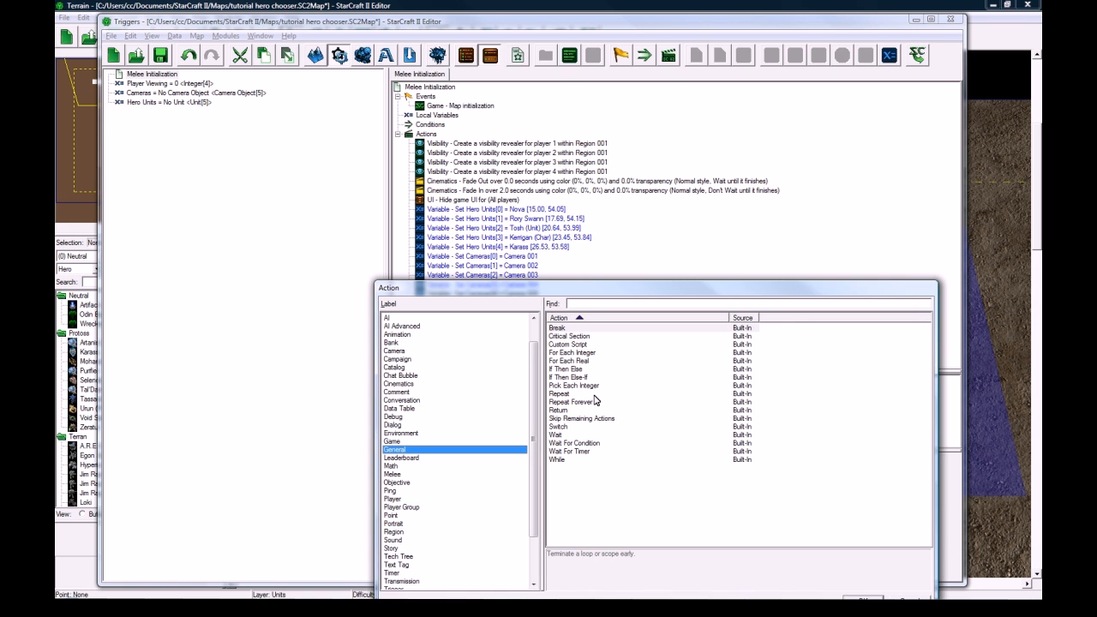
click(570, 385)
double_click(587, 385)
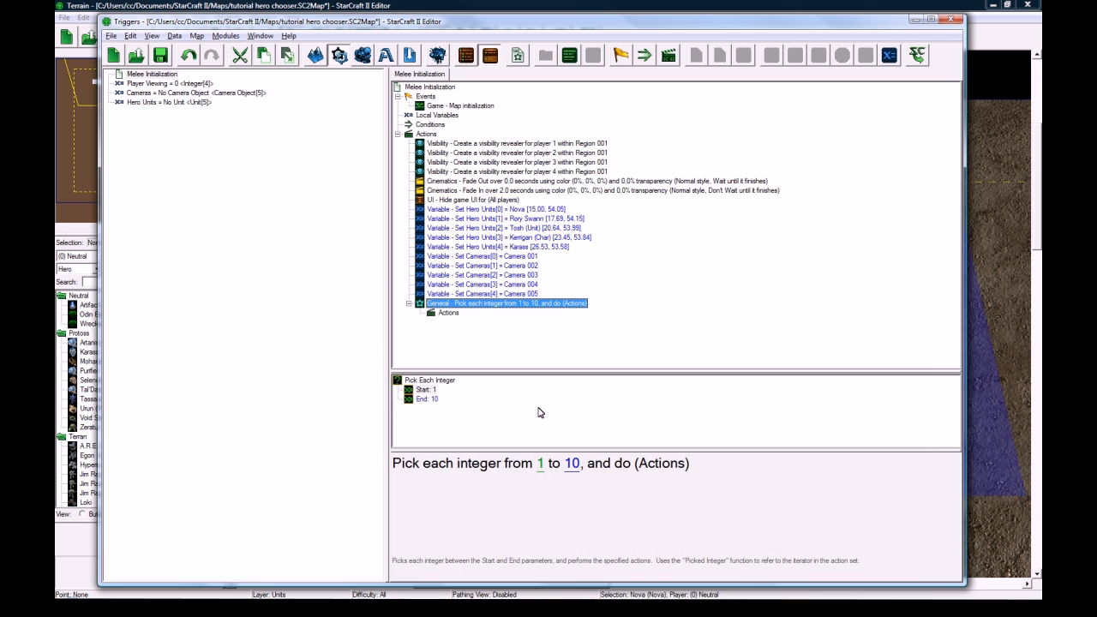
Set the Pick Each Integer loop to run from 0 to 4.
click(540, 463)
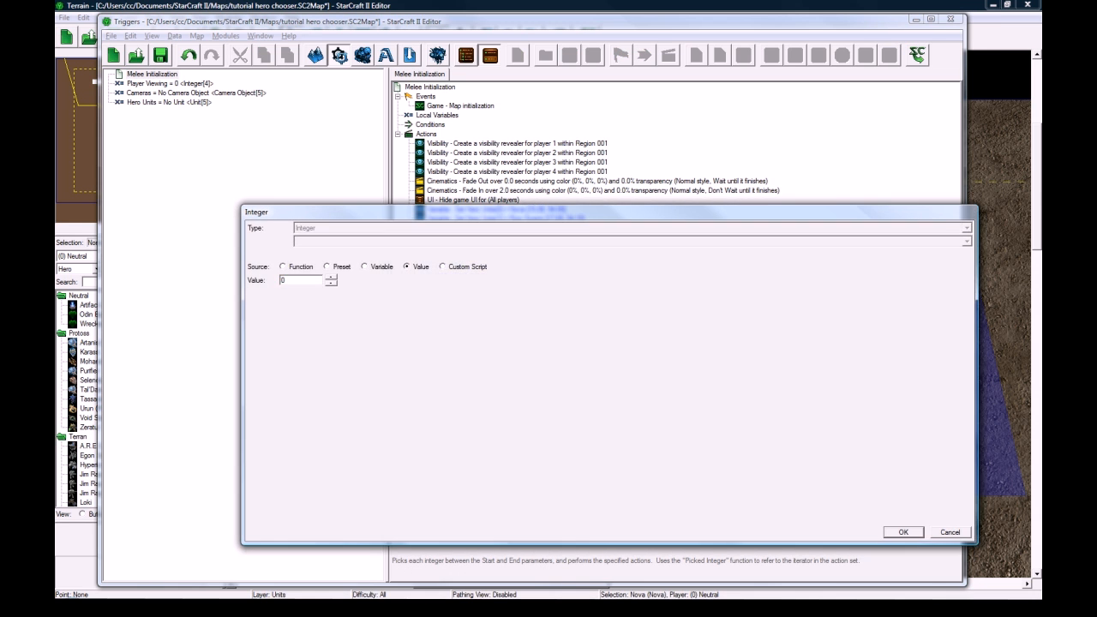
text(0)
key(Return)
click(572, 463)
text(4)
key(Return)
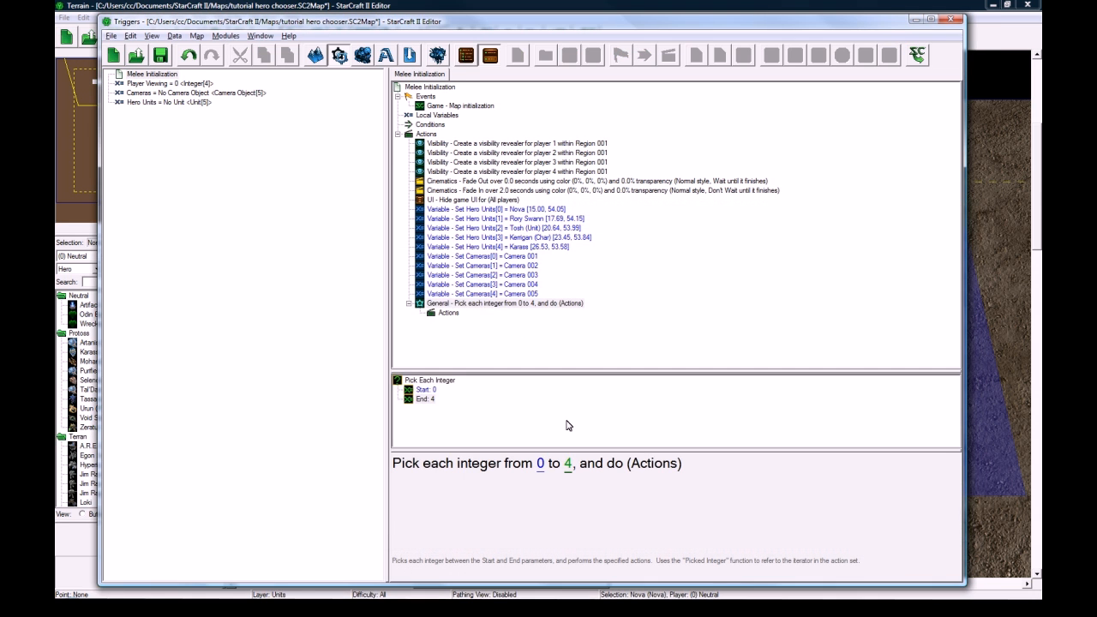
Add a Create Text Tag action inside the Pick Each Integer loop's actions.
click(447, 313)
key(ctrl+r)
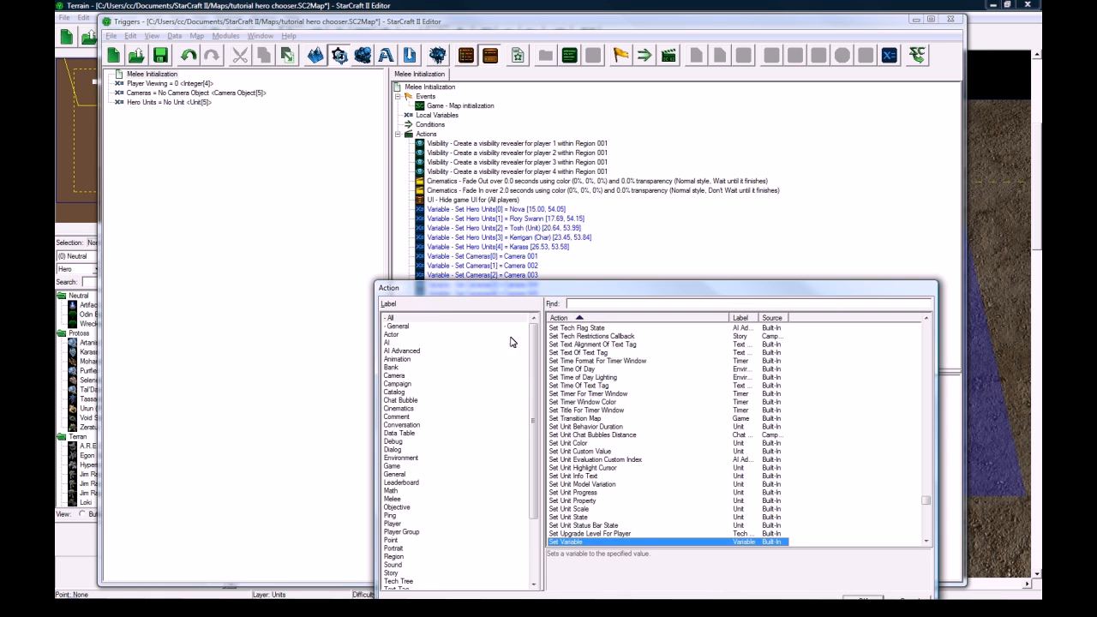
scroll(518, 411, down, 3)
click(418, 507)
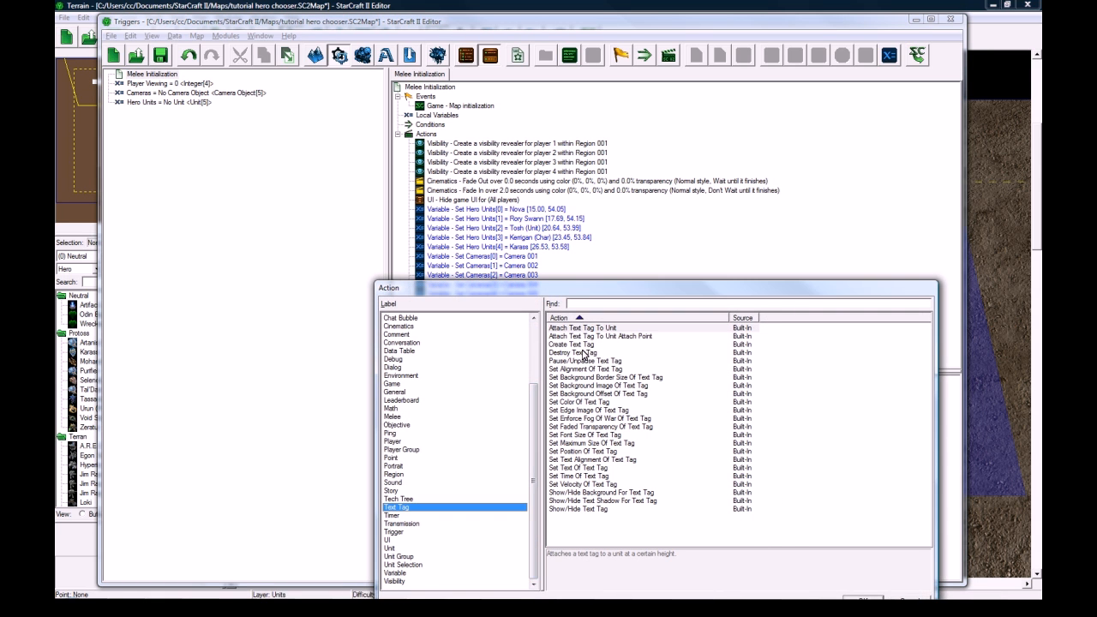
double_click(600, 345)
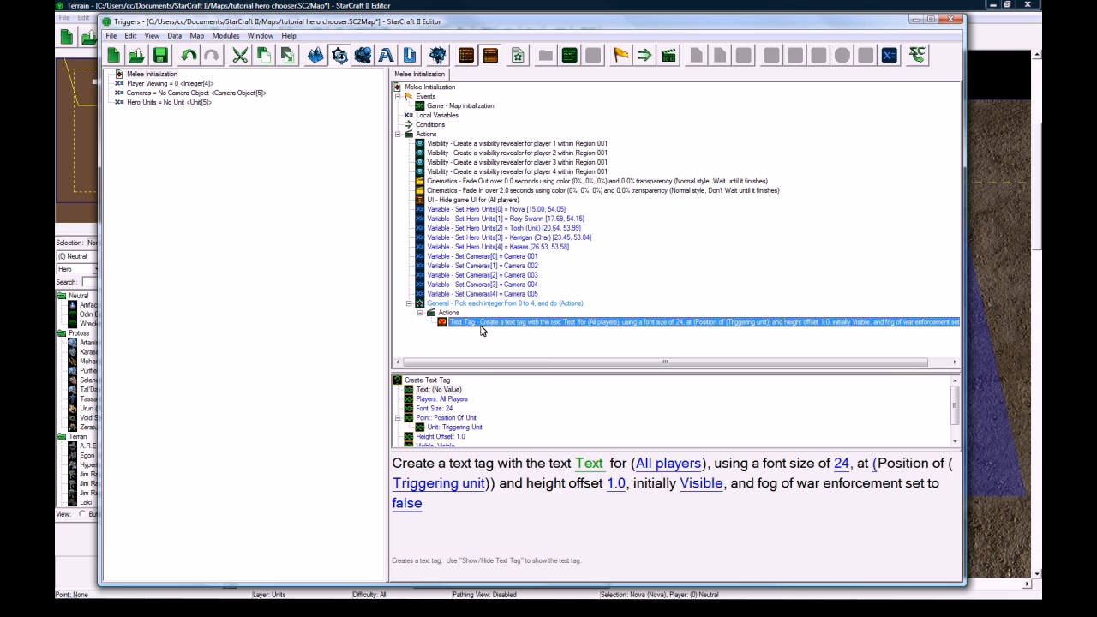
click(477, 305)
click(501, 321)
click(518, 304)
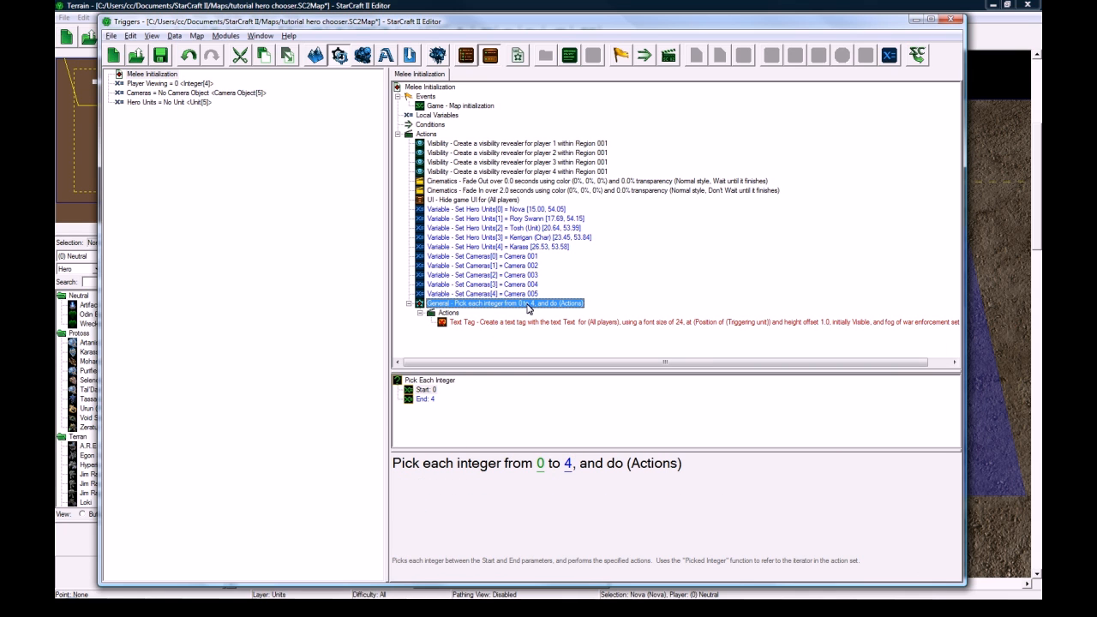
Set the text tag's text to the Name Of Unit Type function, using the Hero Units variable as its unit.
click(521, 322)
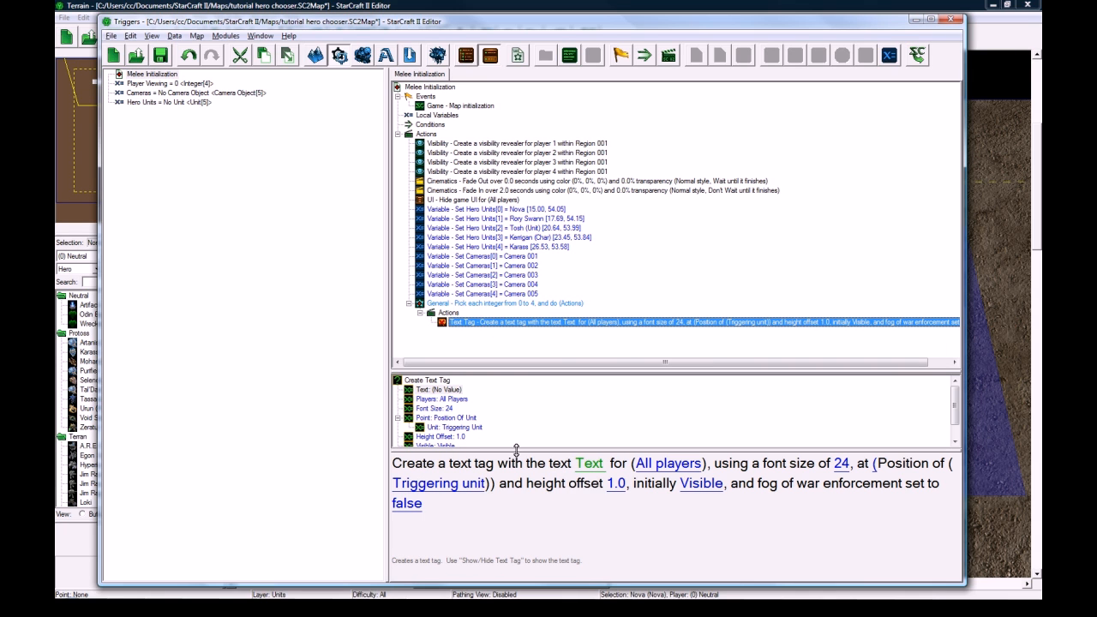
click(591, 464)
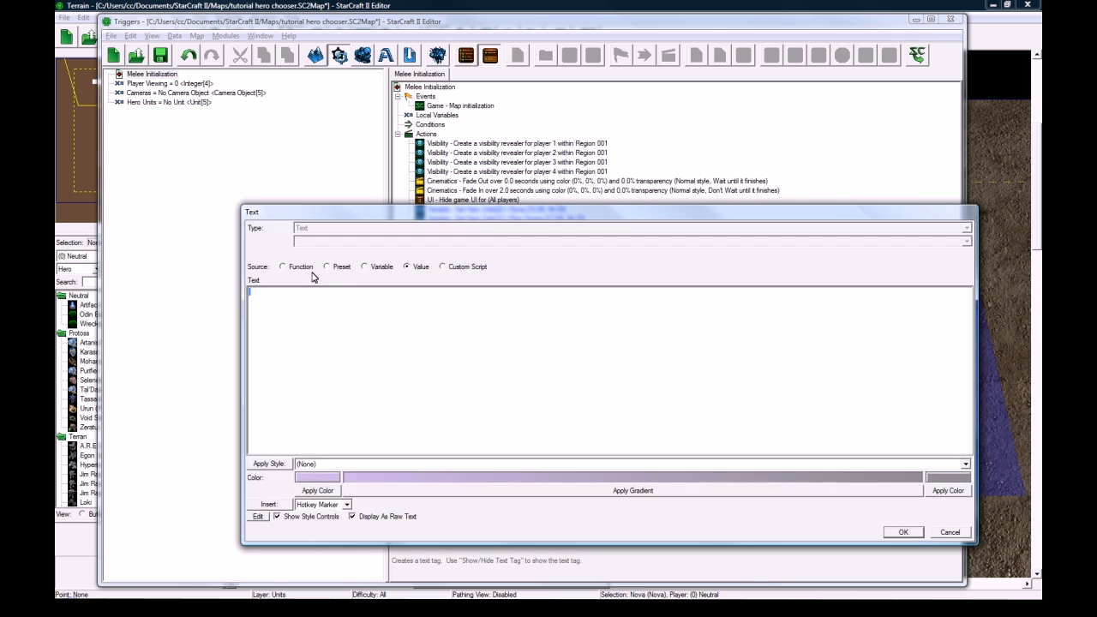
click(256, 442)
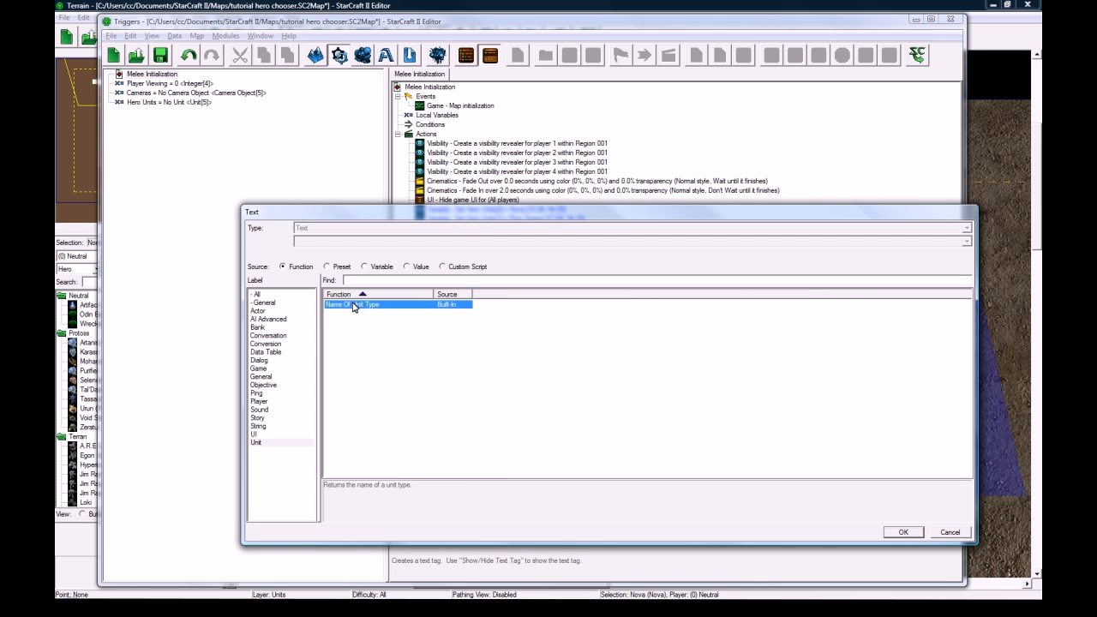
double_click(355, 305)
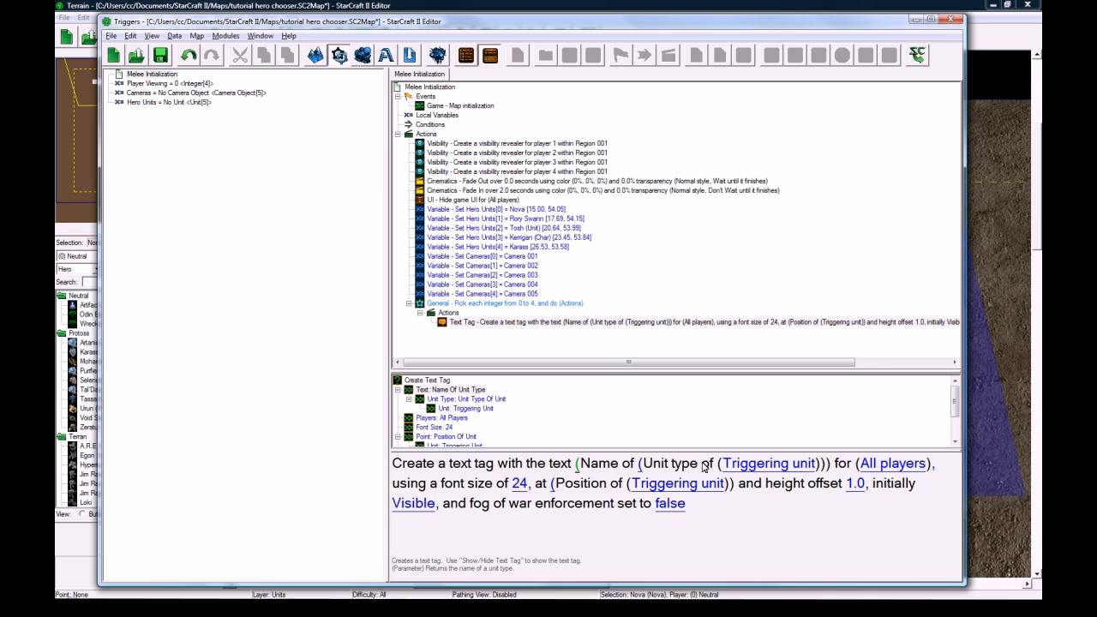
click(744, 470)
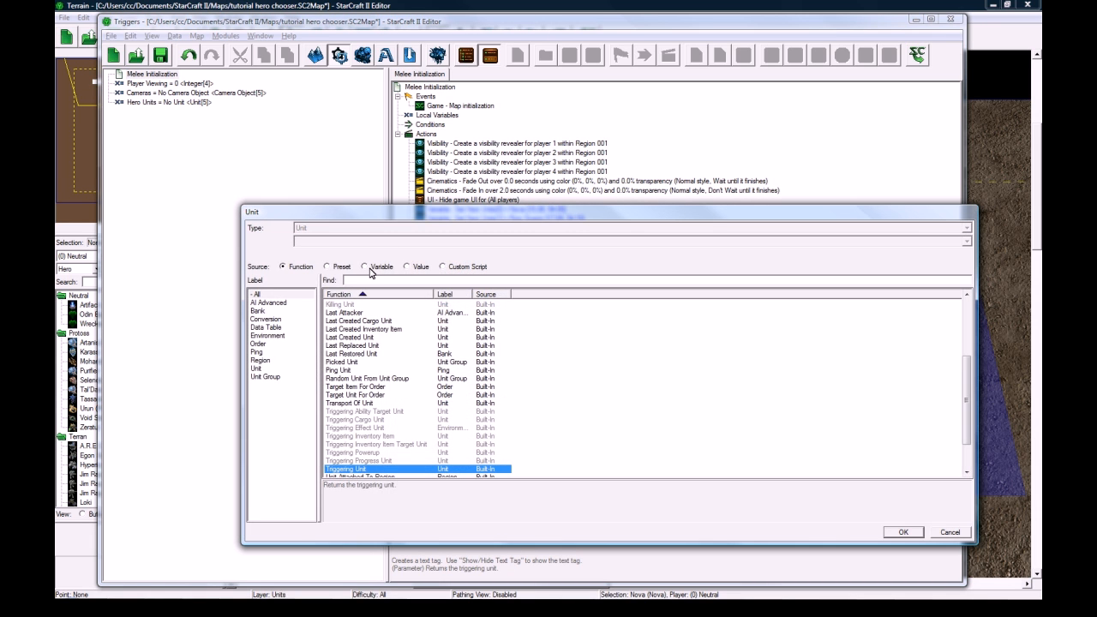
click(406, 267)
click(373, 266)
double_click(372, 298)
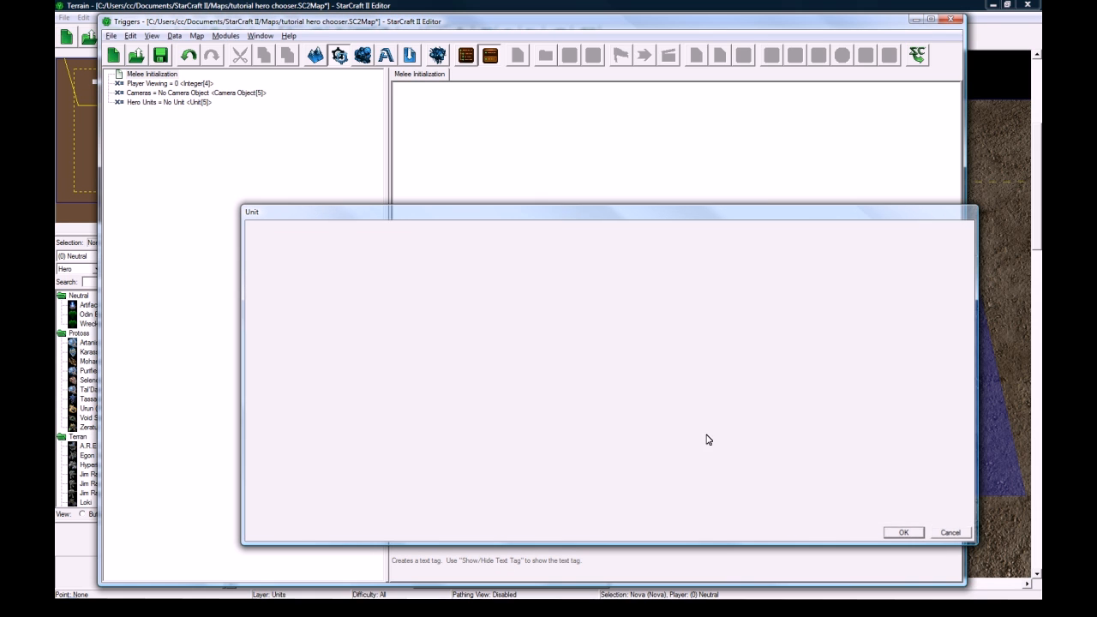
Set the Hero Units index in the text tag's name to the Picked Integer function.
click(795, 463)
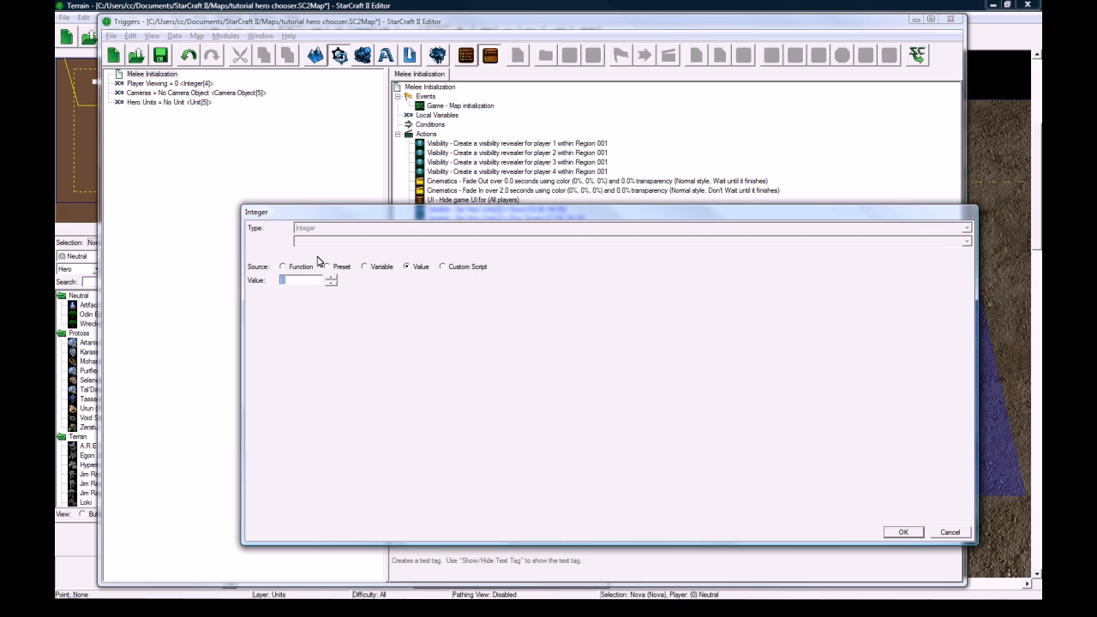
click(295, 266)
key(p)
scroll(368, 371, down, 2)
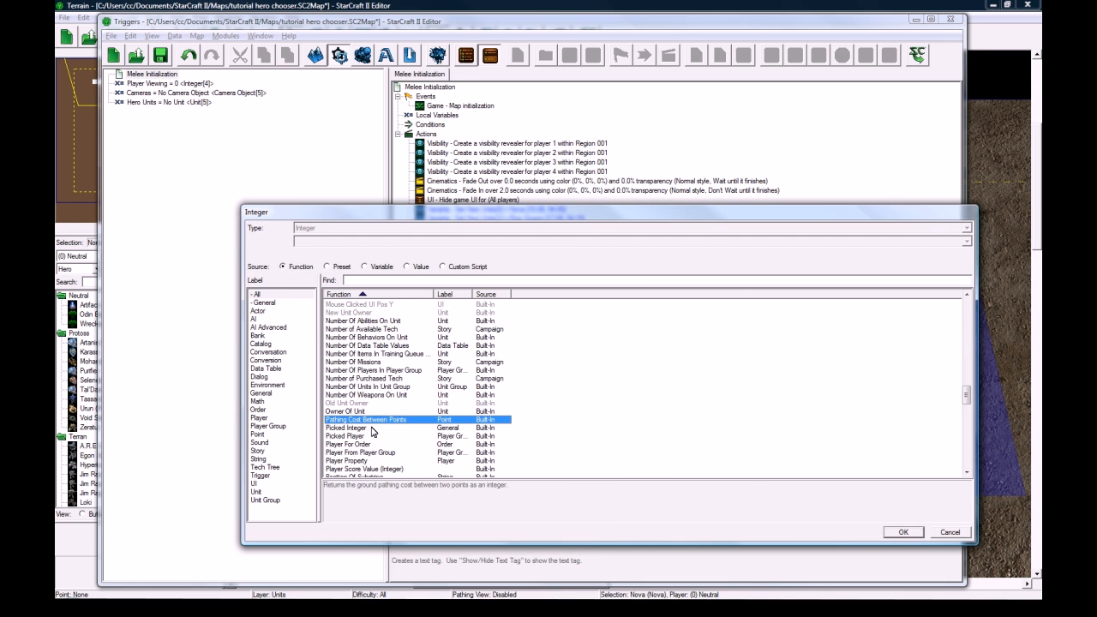
double_click(371, 427)
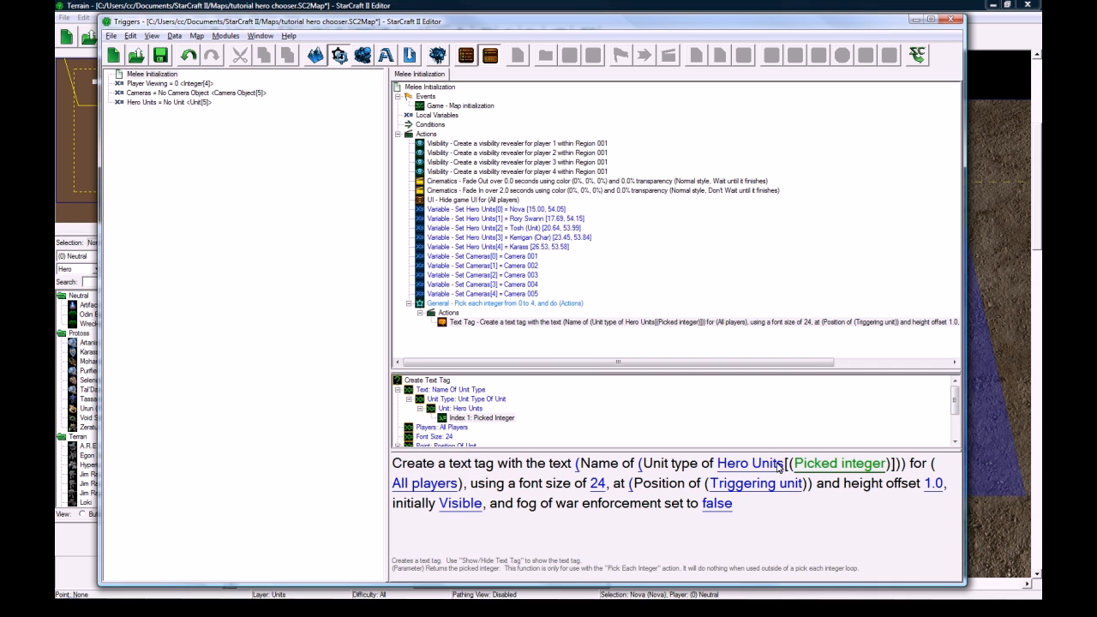
click(540, 303)
click(520, 321)
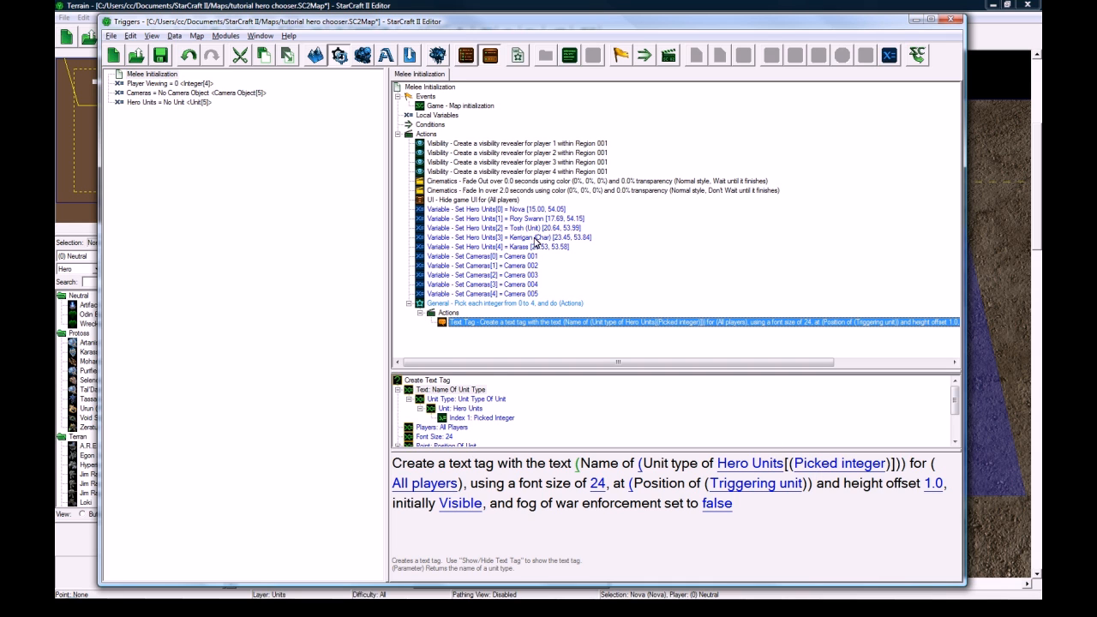
click(499, 211)
Set the unit in the text tag's position to the Hero Units variable with Picked Integer as index.
click(562, 323)
click(724, 485)
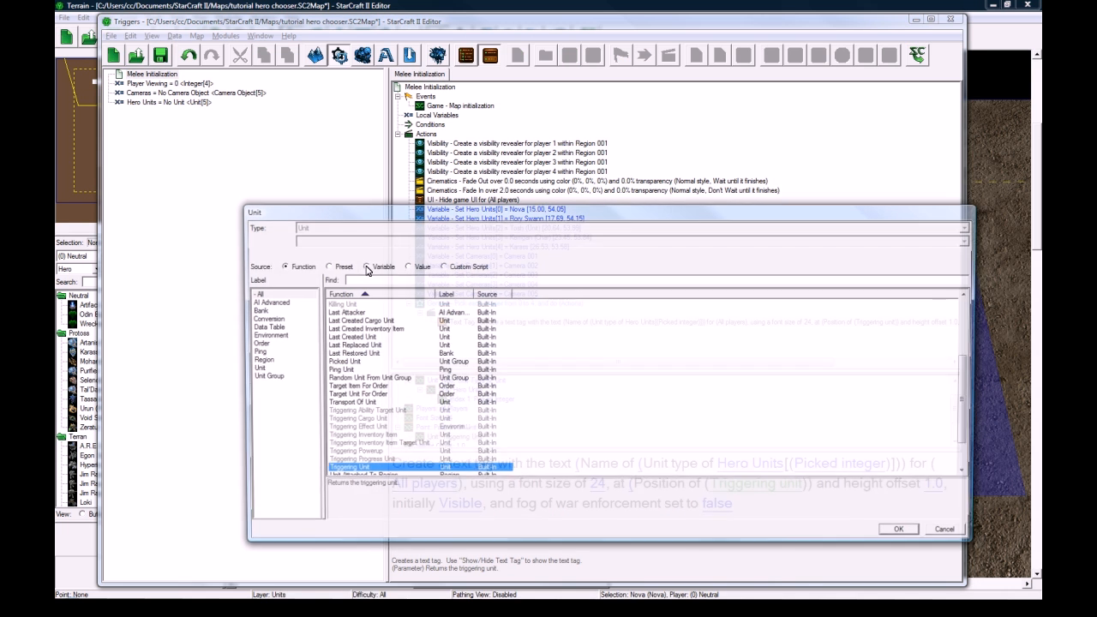
click(367, 268)
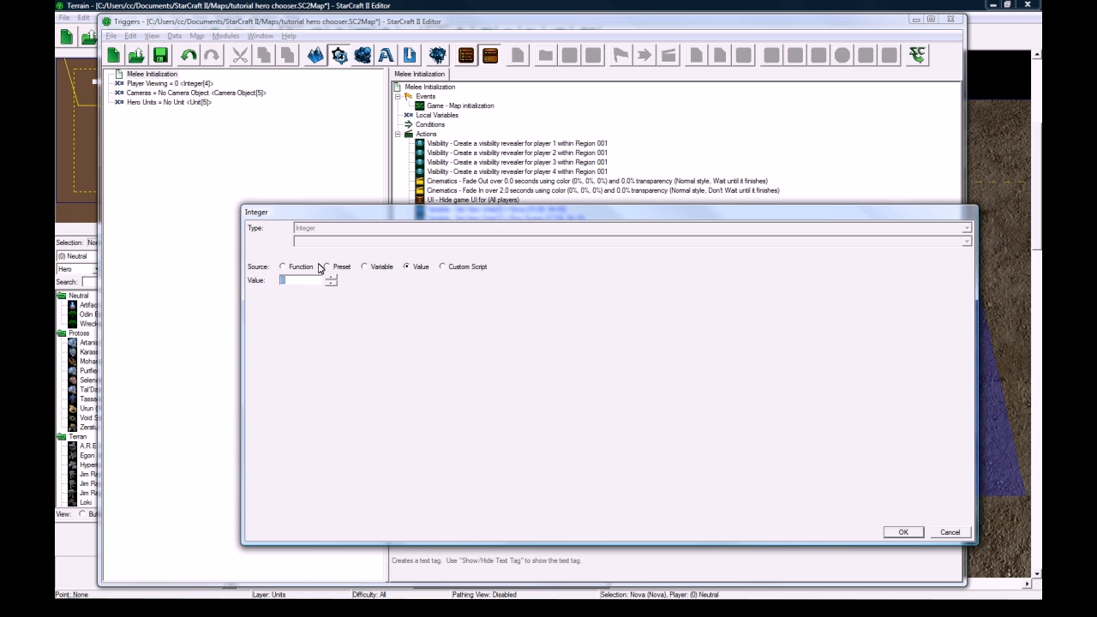
click(283, 266)
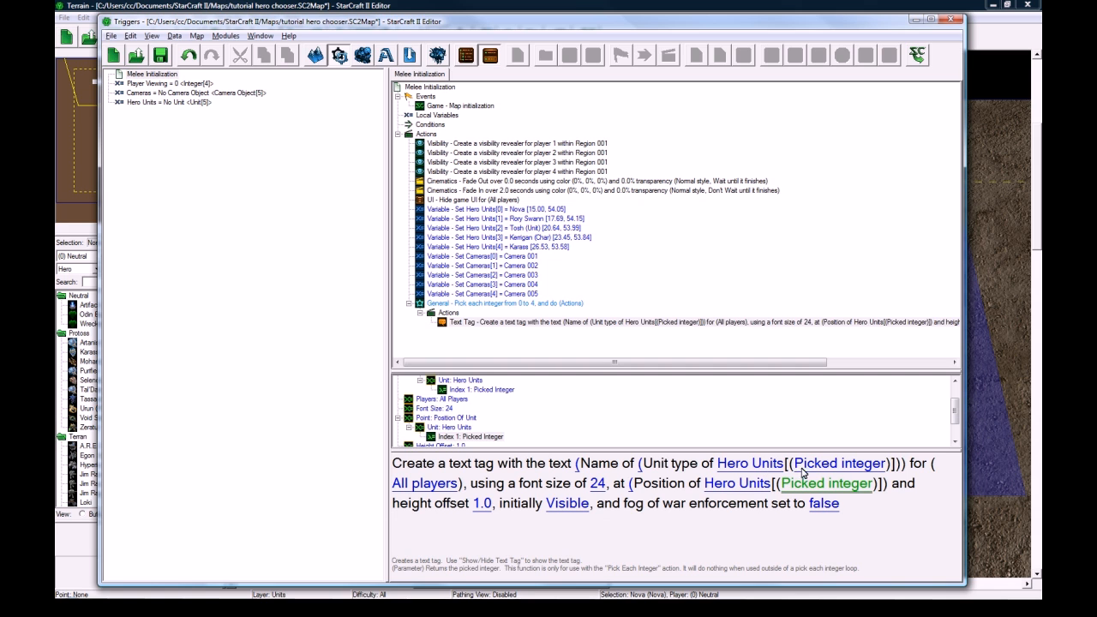
Set the text tag's font size to 35 and its height offset to 1.5.
click(598, 485)
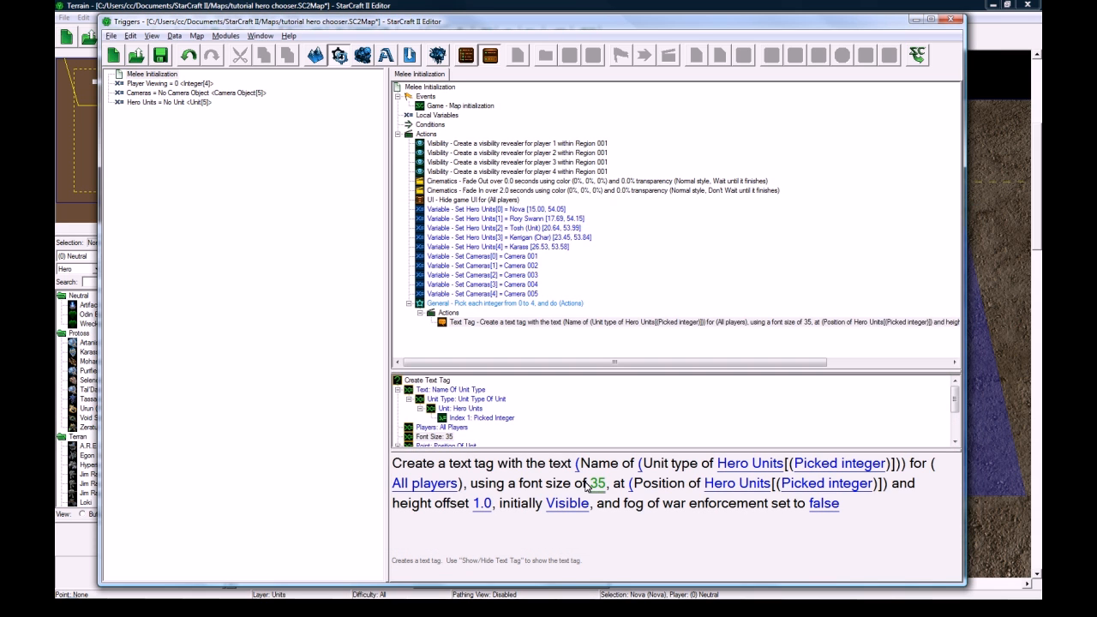
click(482, 505)
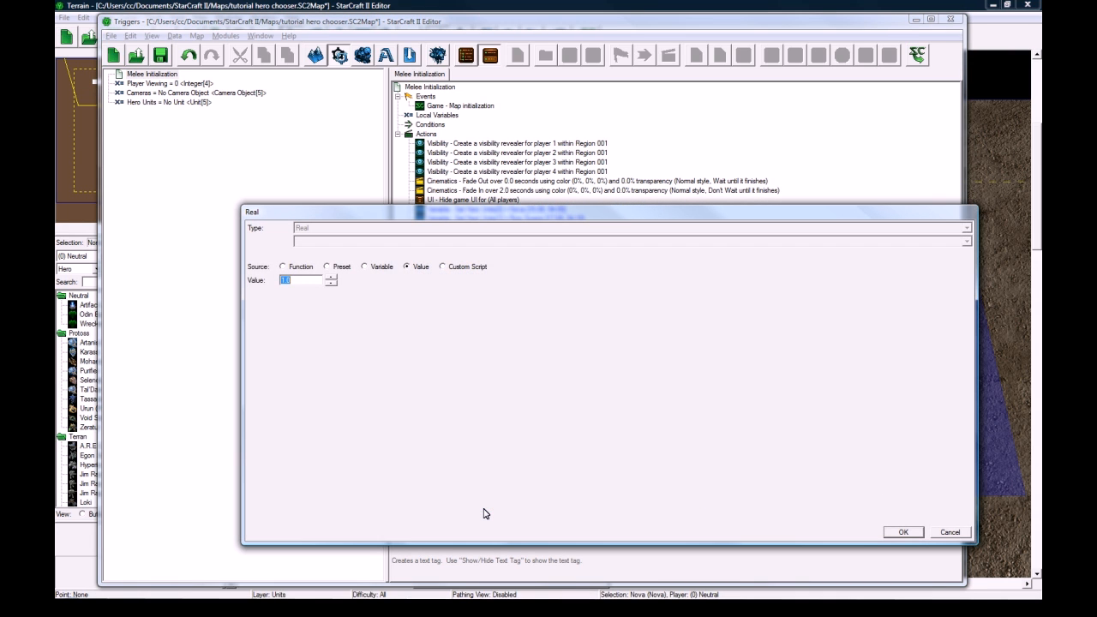
text(1.5)
key(Return)
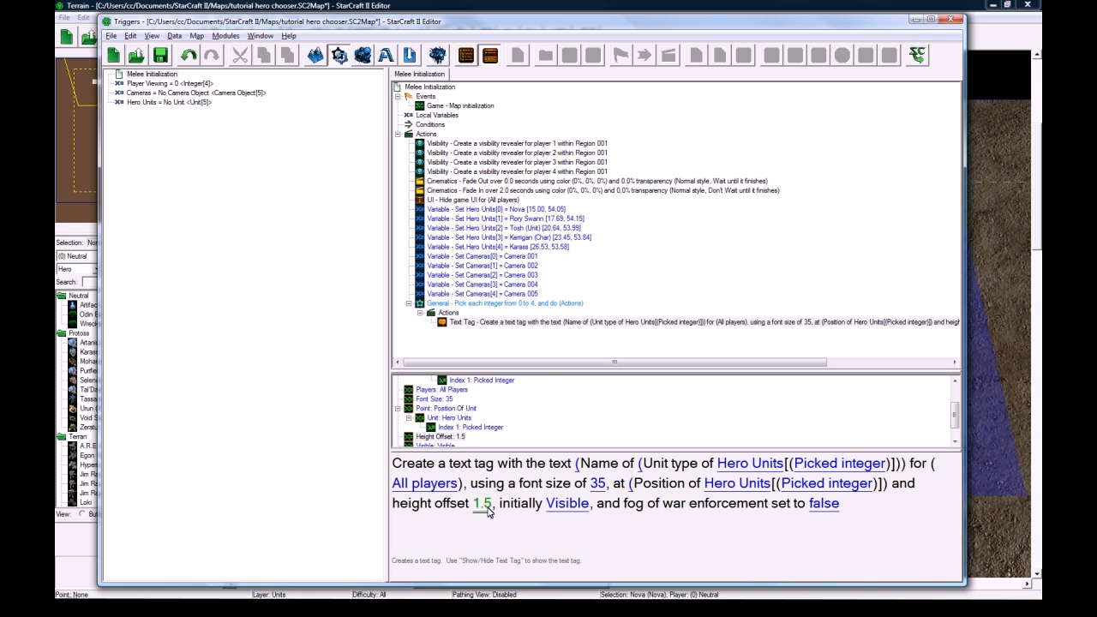
click(600, 301)
click(496, 305)
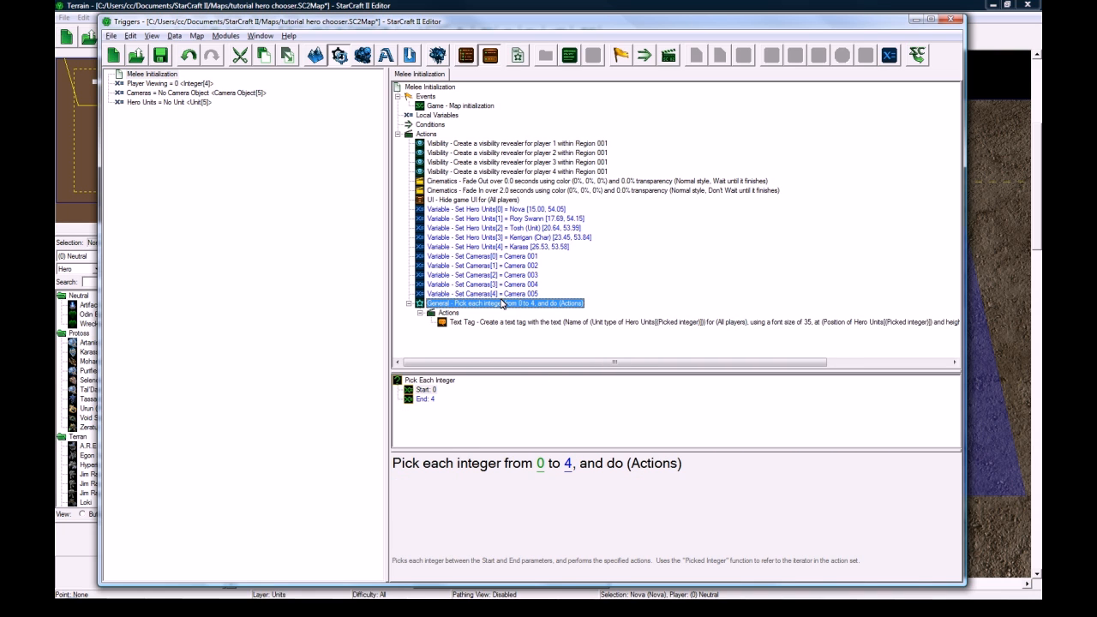
click(482, 322)
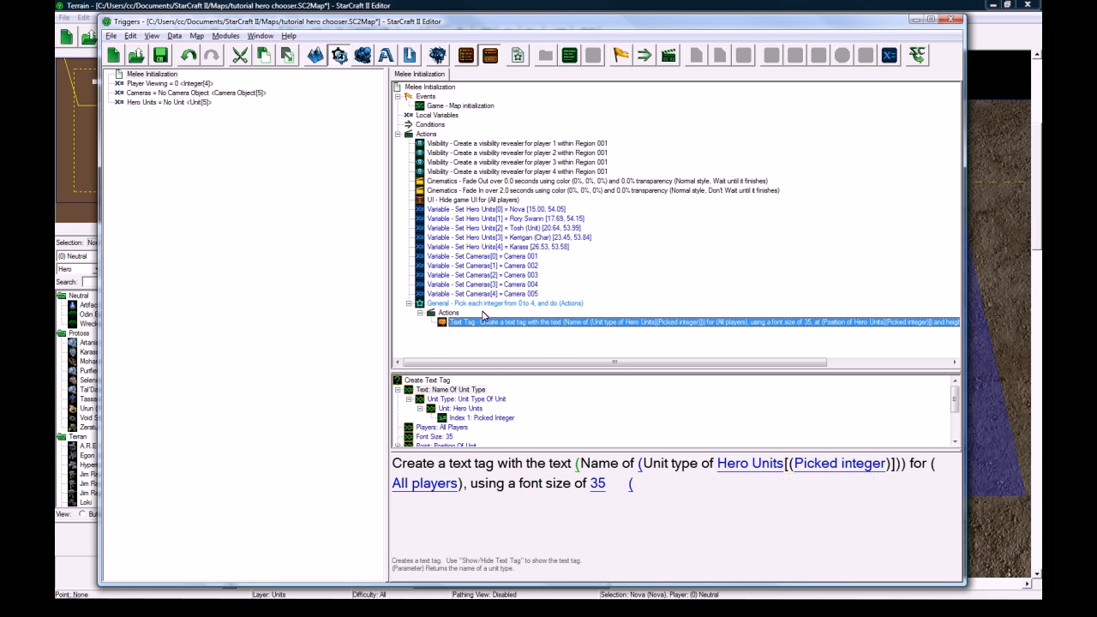
click(491, 305)
click(486, 322)
Add a second Pick Each Integer action after the loop that creates the hero text tags.
click(488, 304)
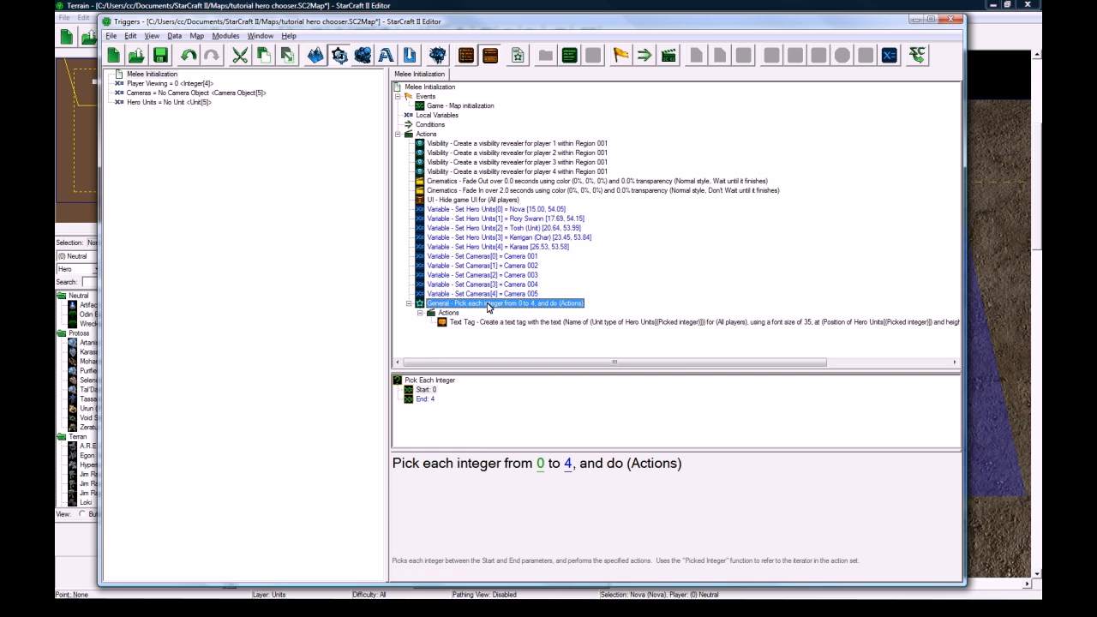
key(ctrl+r)
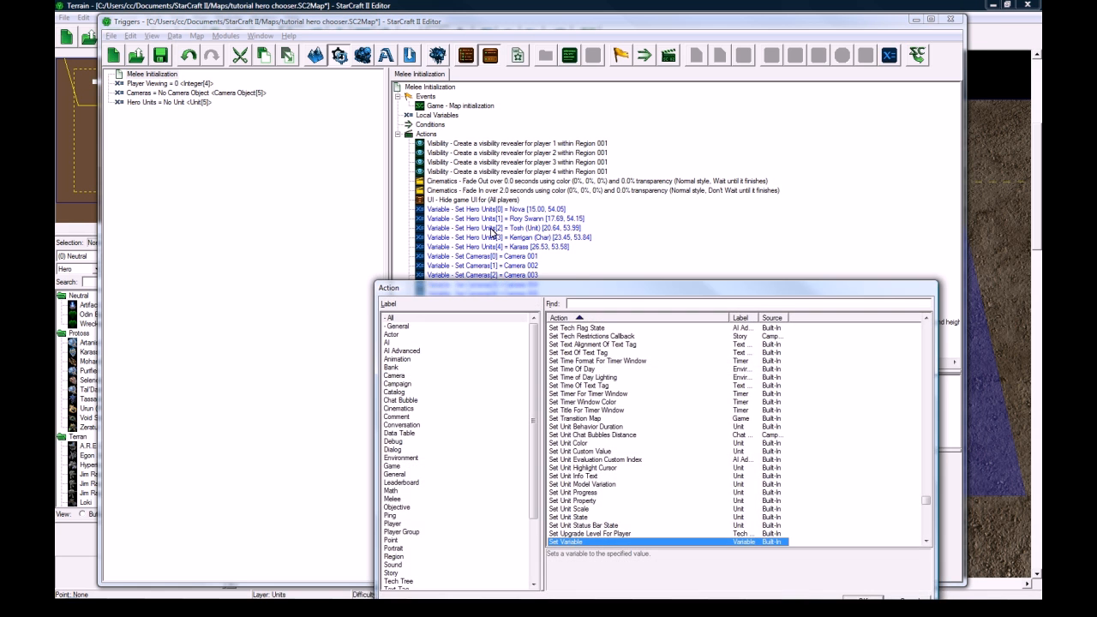
drag(534, 385, 529, 489)
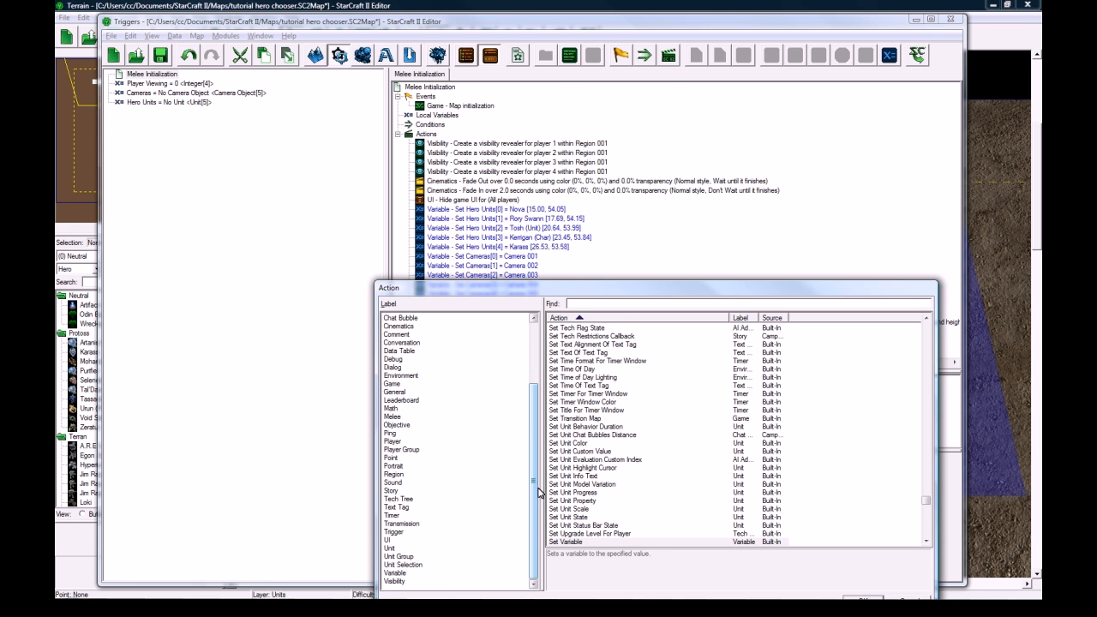
mouse_move(538, 491)
mouse_down()
mouse_move(534, 424)
mouse_move(532, 485)
mouse_up()
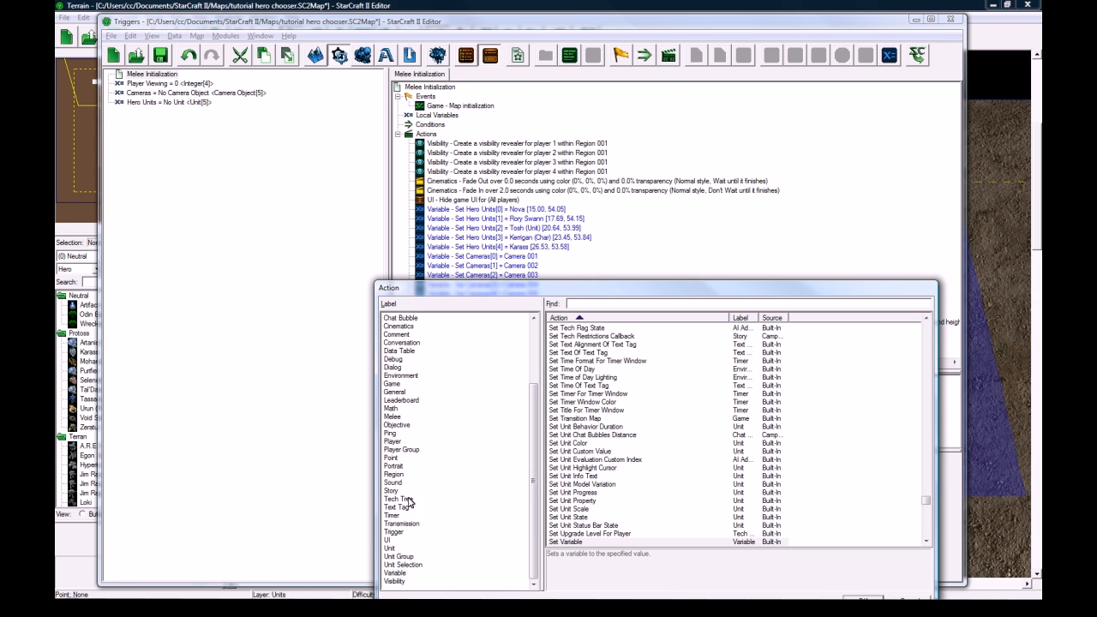
click(411, 394)
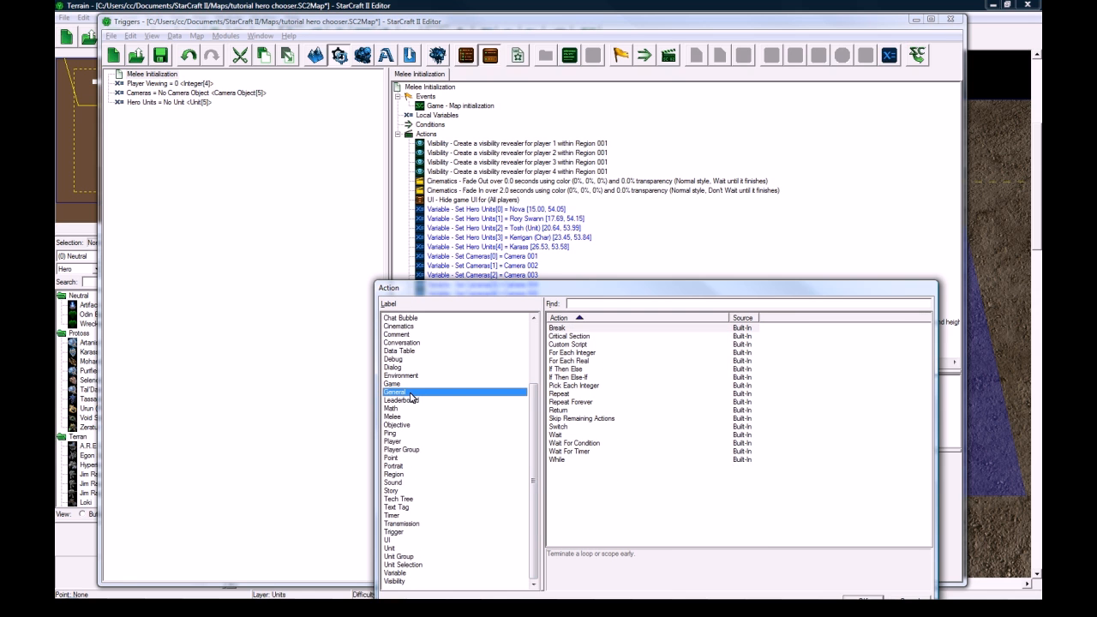
double_click(572, 385)
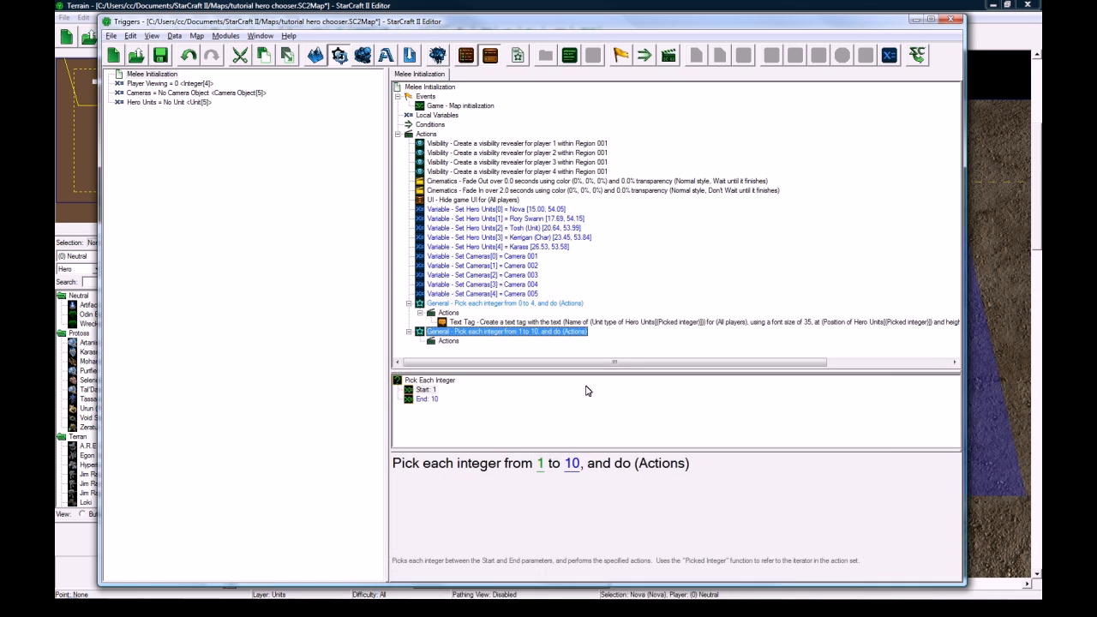
Set the end value of the second Pick Each Integer loop to 4.
click(542, 469)
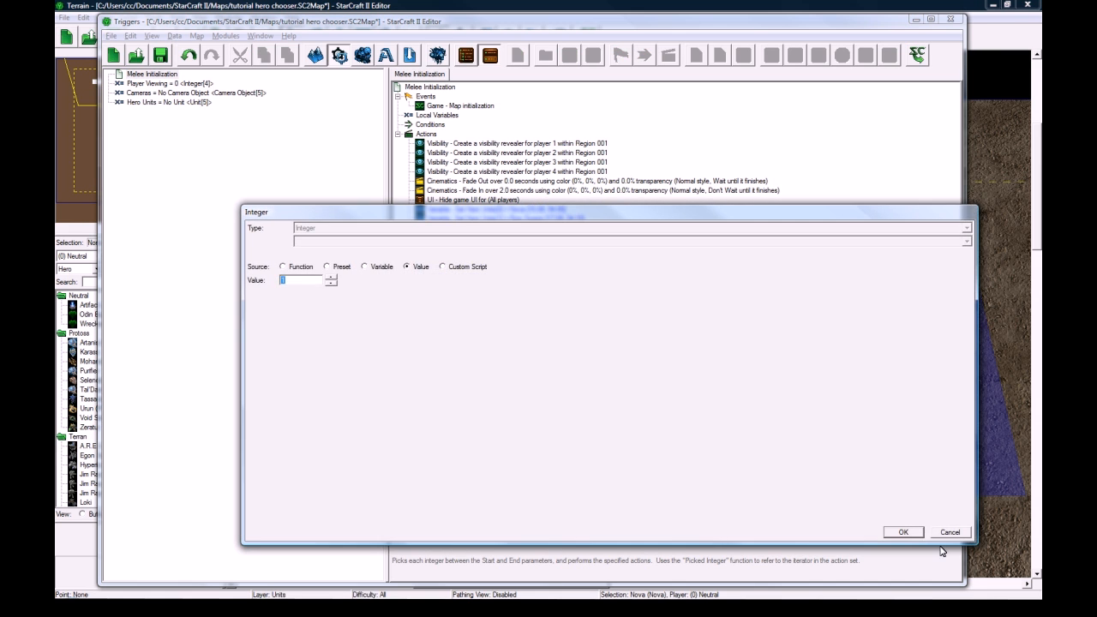
click(944, 533)
click(572, 463)
text(4)
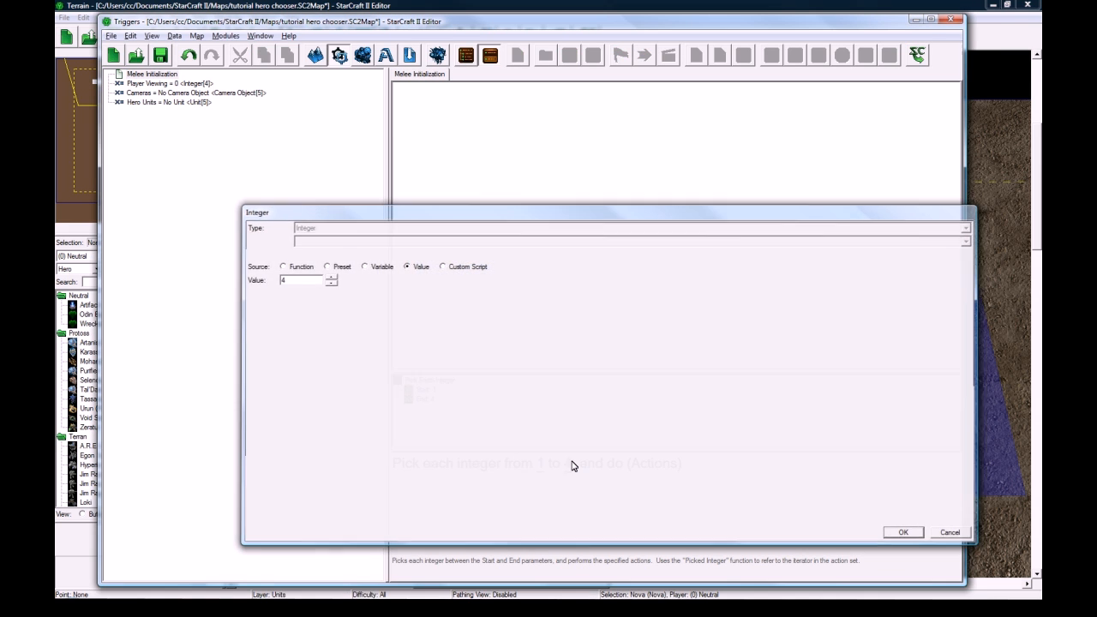
key(Return)
Add an Apply Camera Object action inside the second loop and set its camera object to Camera 001.
double_click(447, 341)
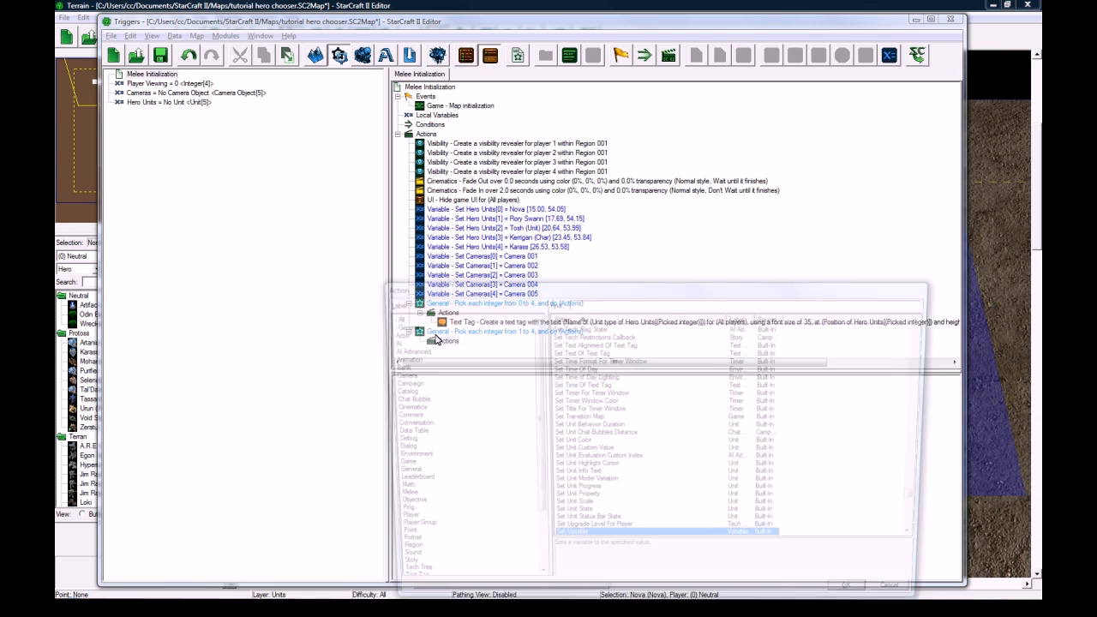
click(406, 380)
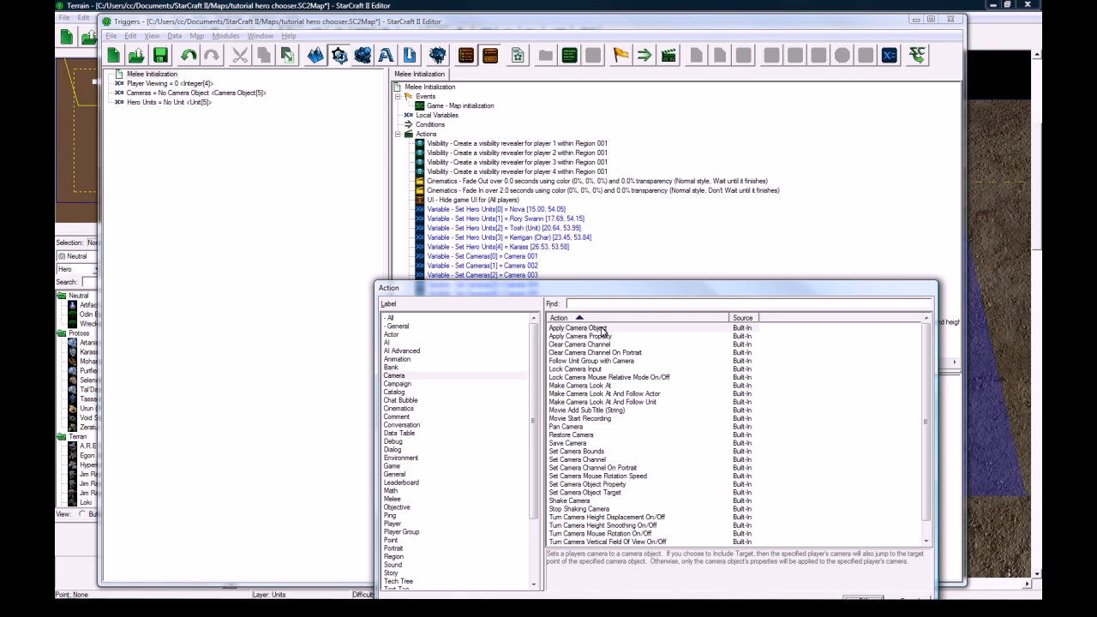
double_click(602, 330)
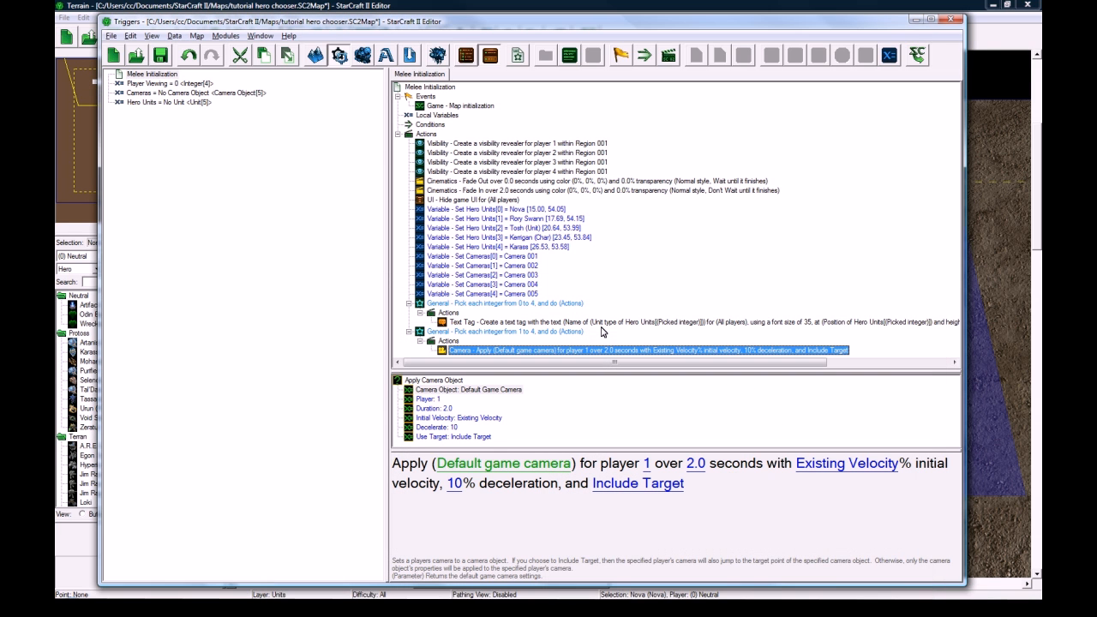
click(506, 469)
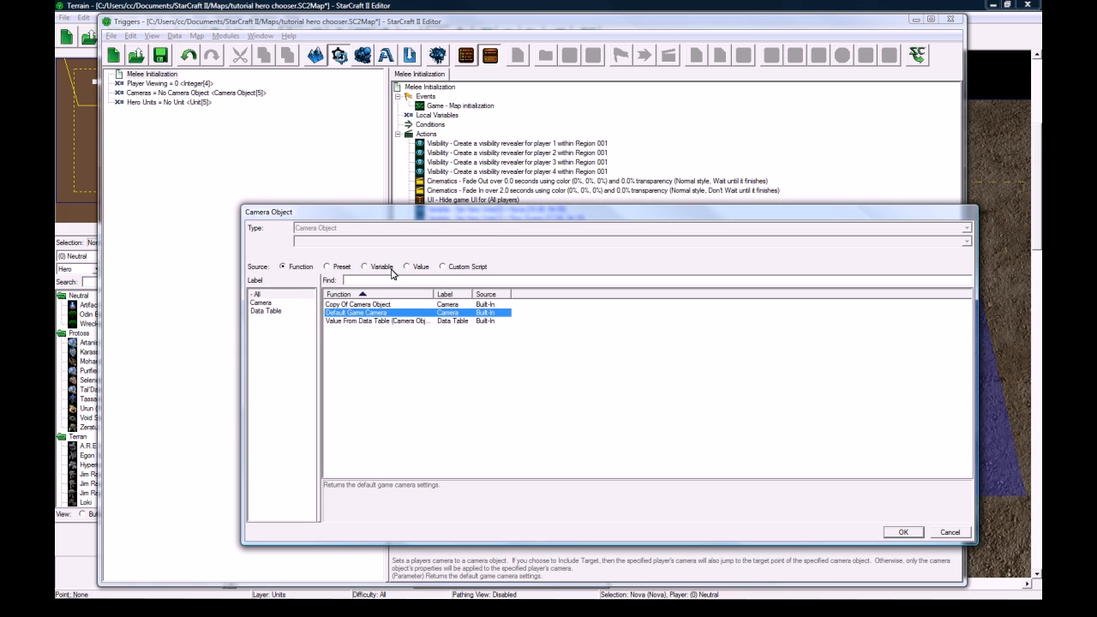
click(406, 267)
double_click(312, 292)
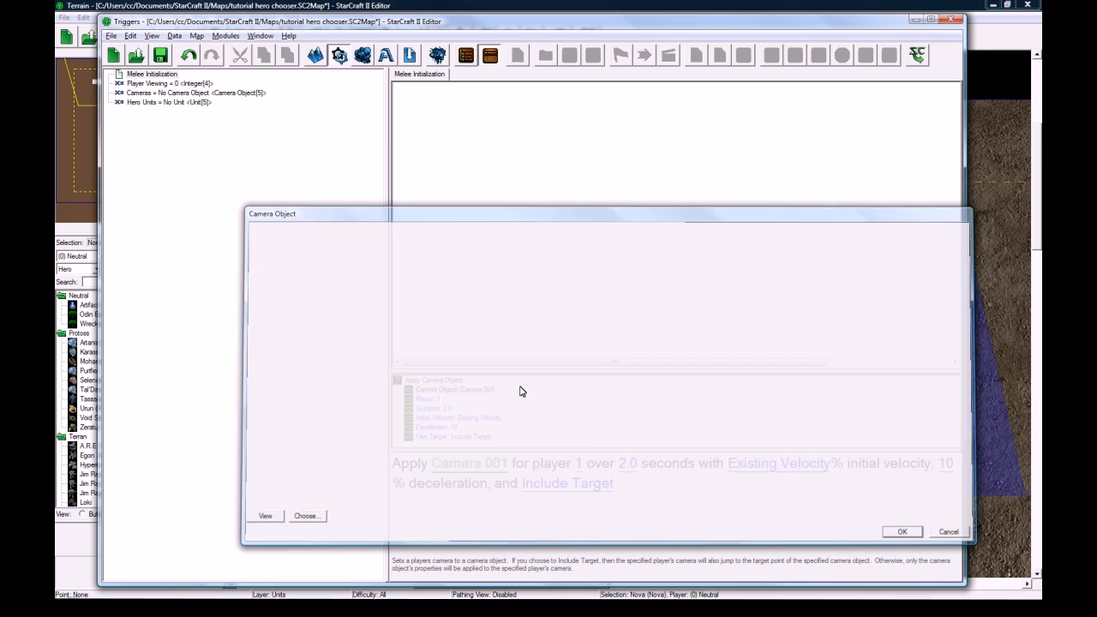
Set the player of the Apply Camera Object action to the Picked Integer function.
click(578, 465)
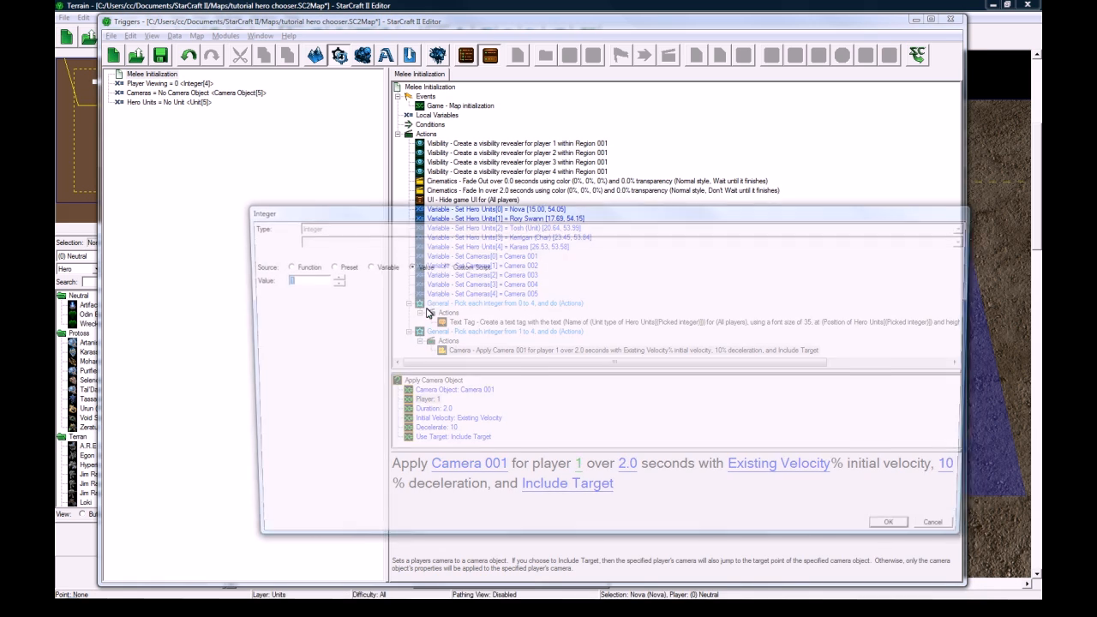
click(291, 267)
scroll(400, 418, down, 2)
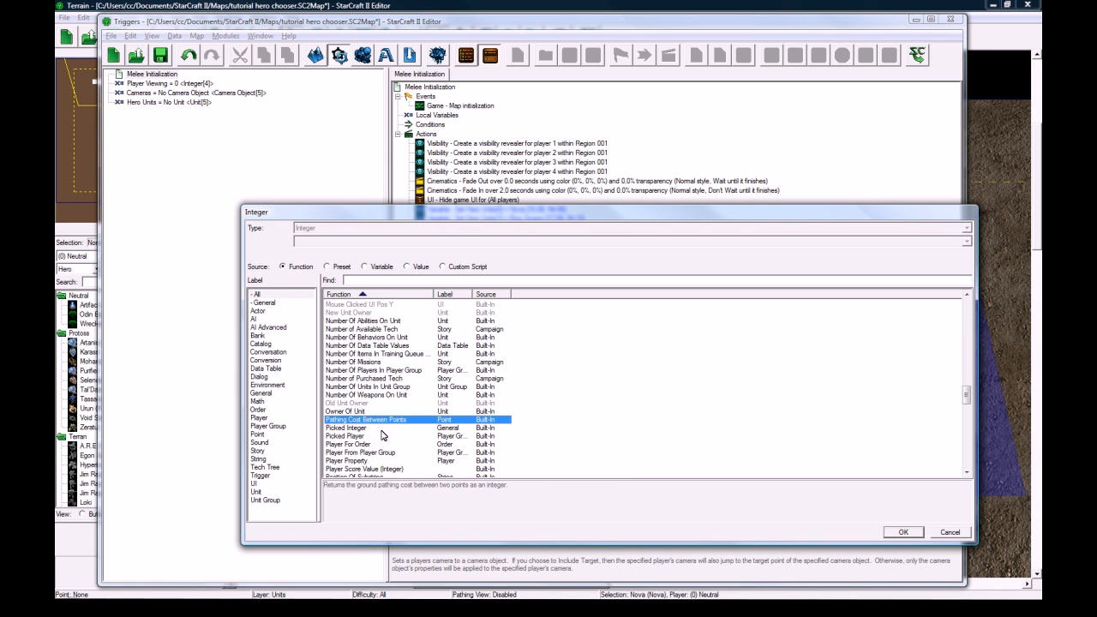
double_click(390, 428)
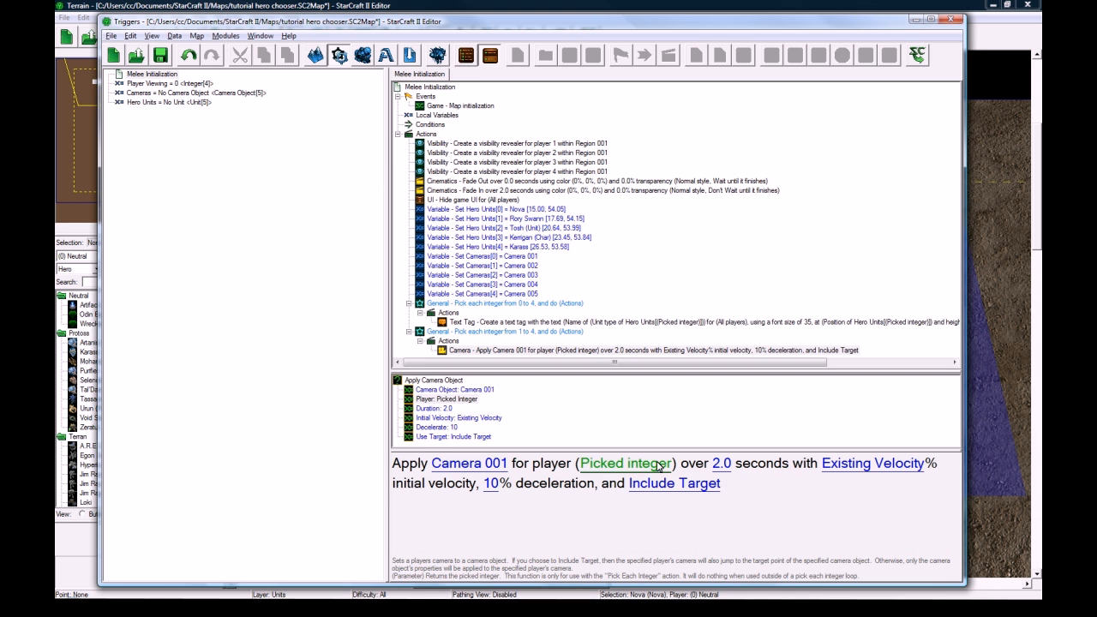
Set the duration of the Apply Camera Object action to 0 seconds.
click(597, 294)
click(512, 332)
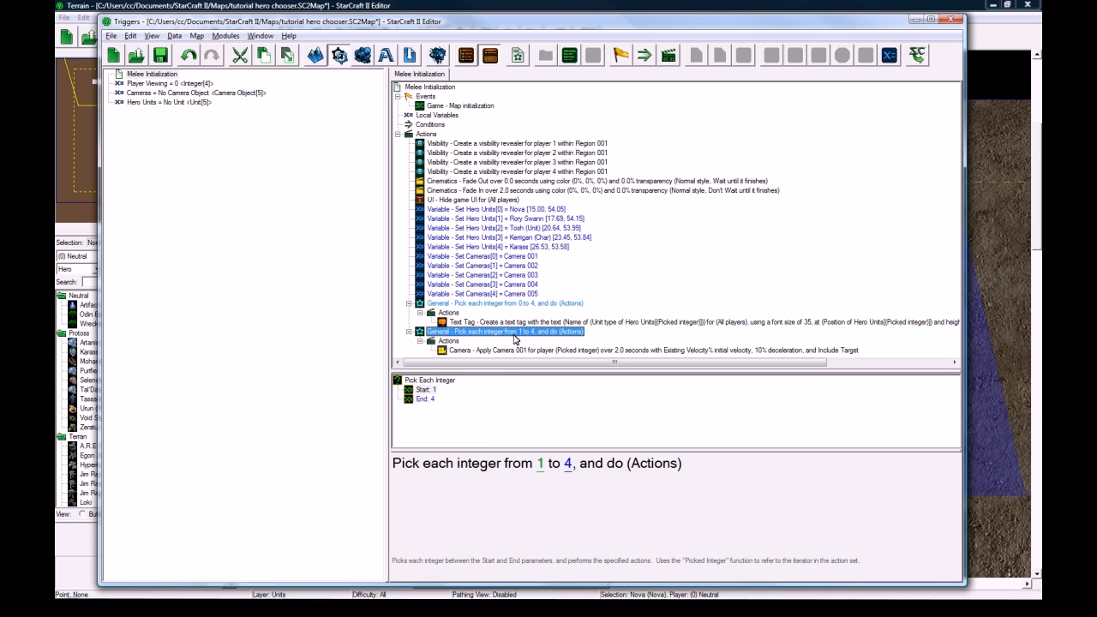
click(542, 349)
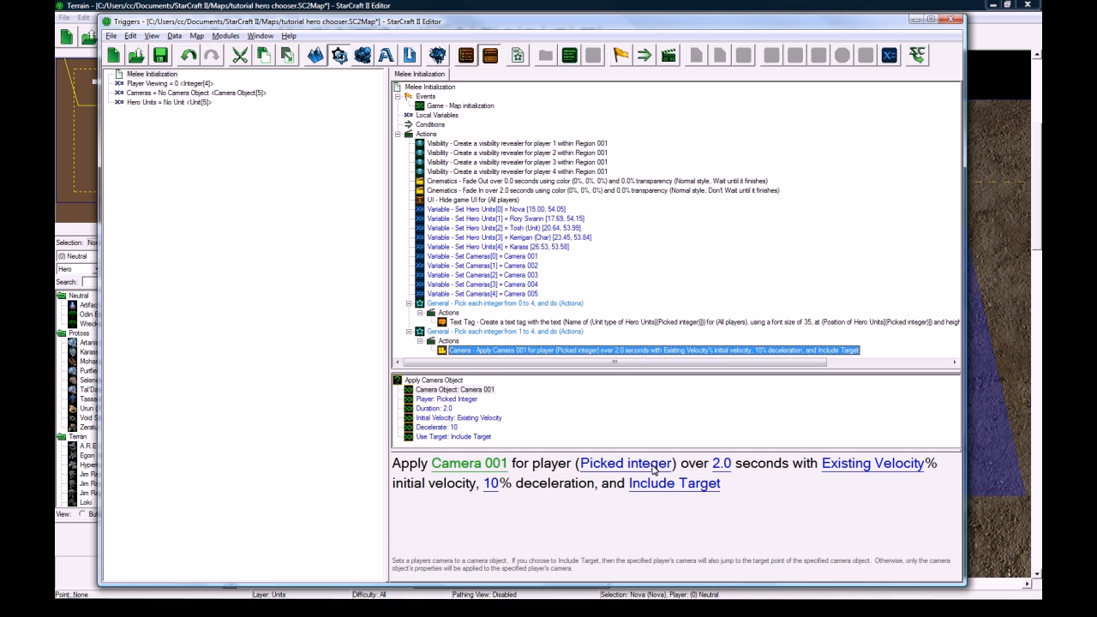
click(722, 462)
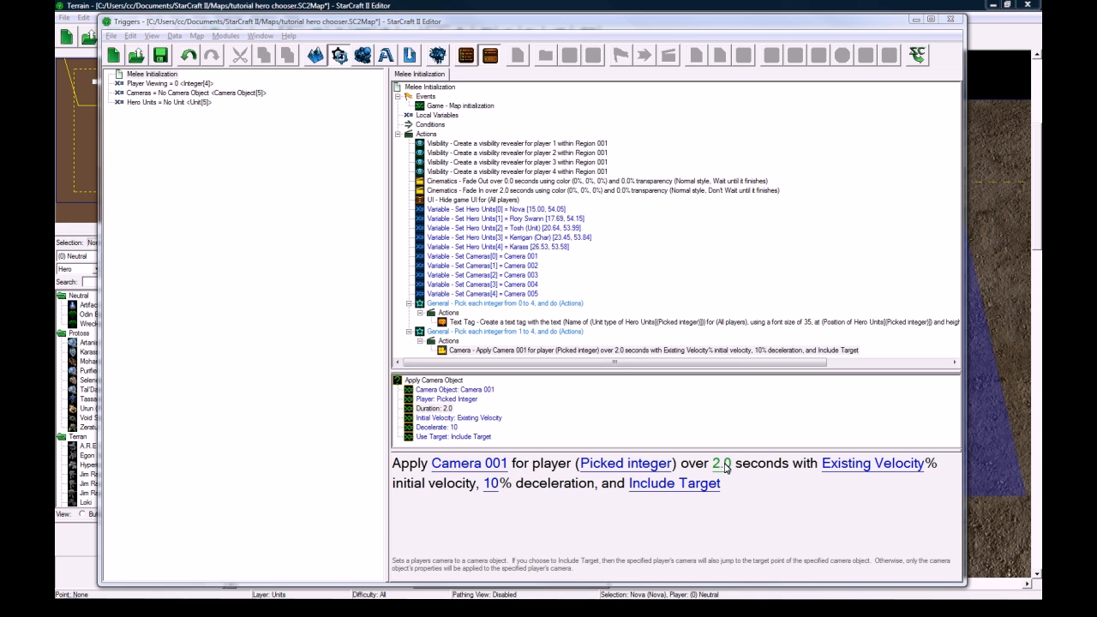
text(0)
key(Return)
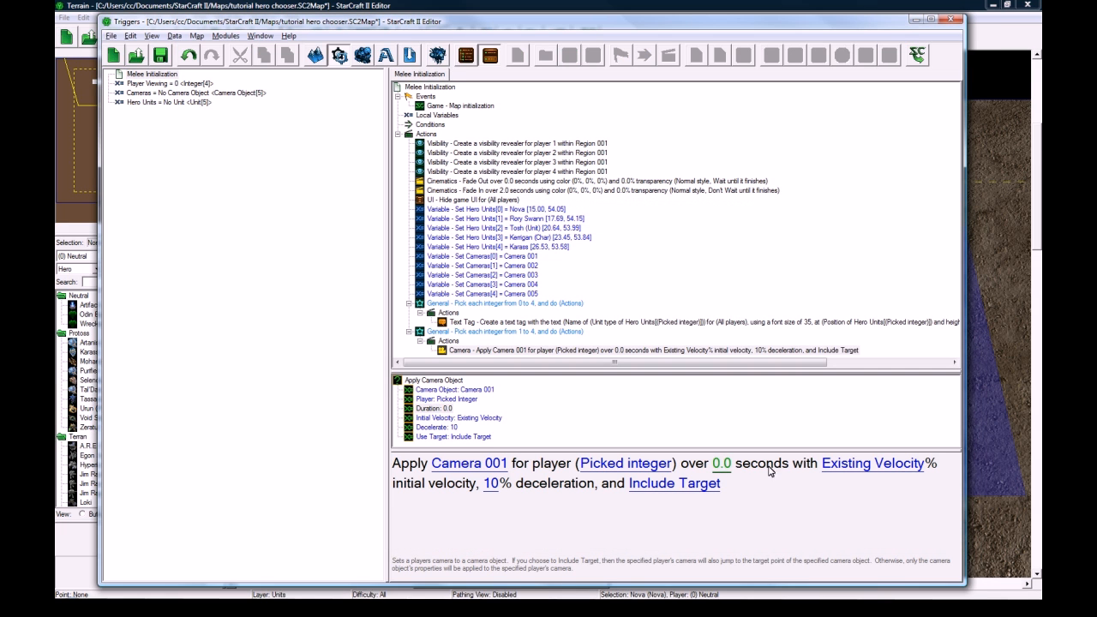
Duplicate the Apply Camera Object action in the second loop and change the copy to Lock Camera Input.
click(503, 331)
click(505, 351)
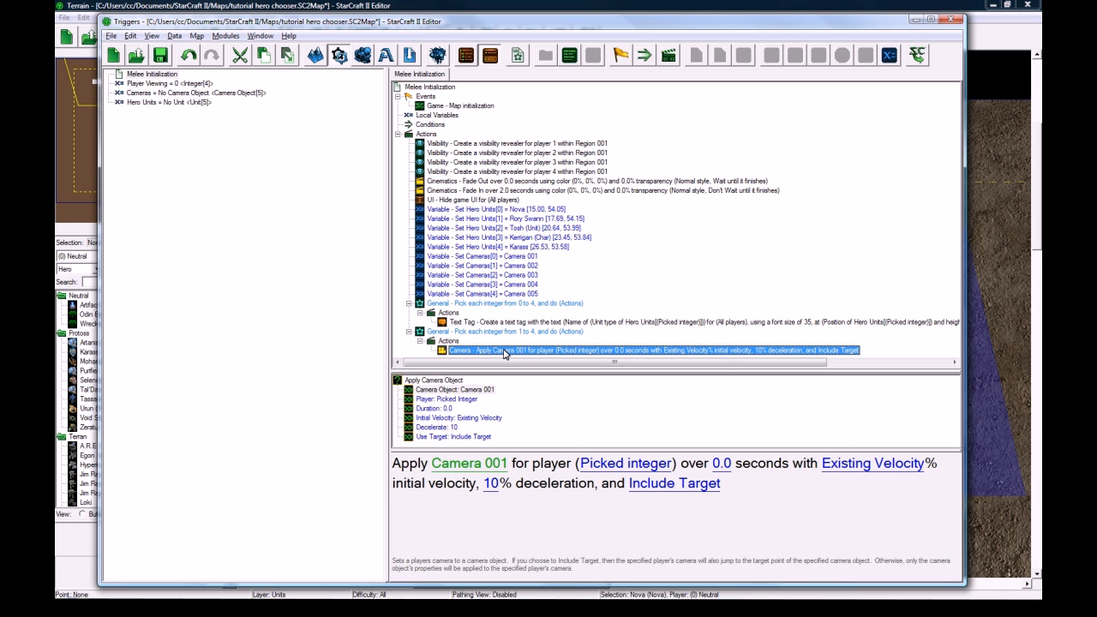
key(ctrl+c)
key(ctrl+v)
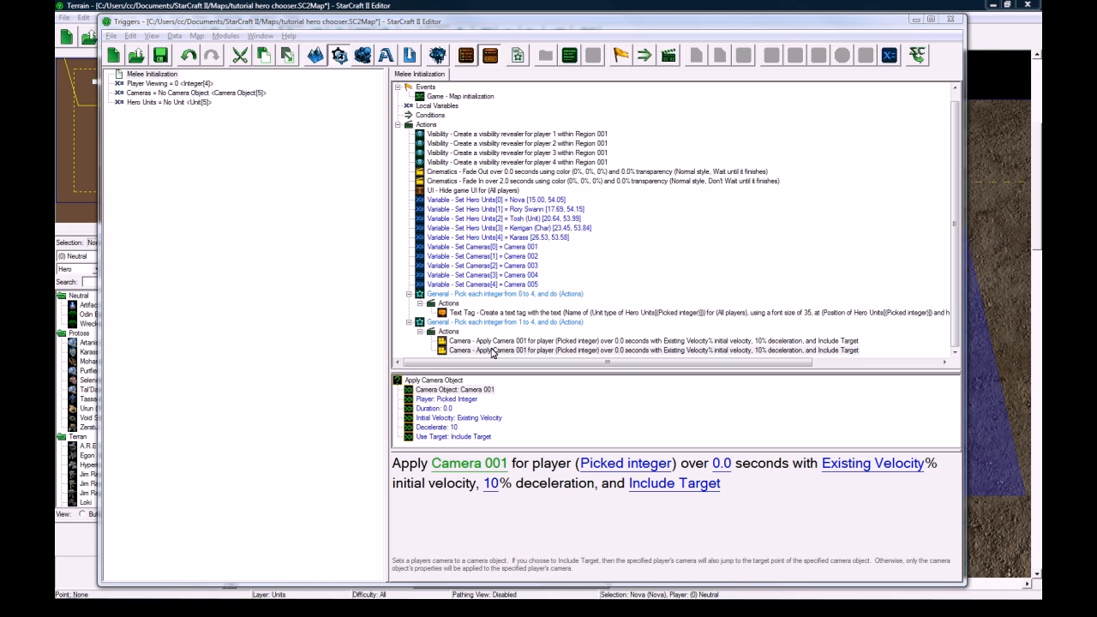
click(400, 375)
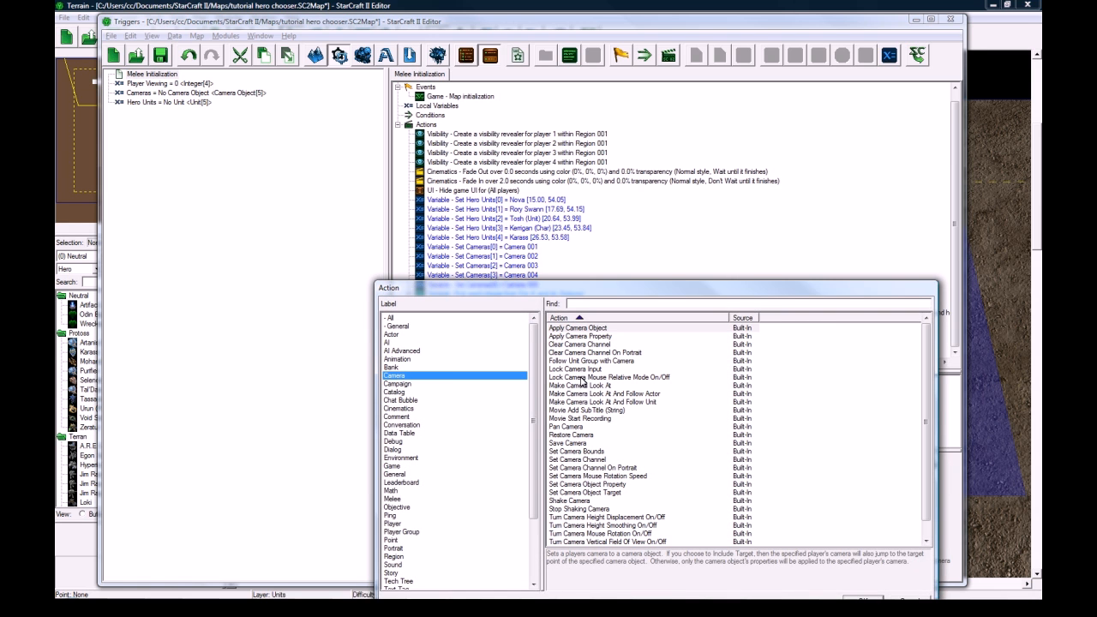
double_click(586, 369)
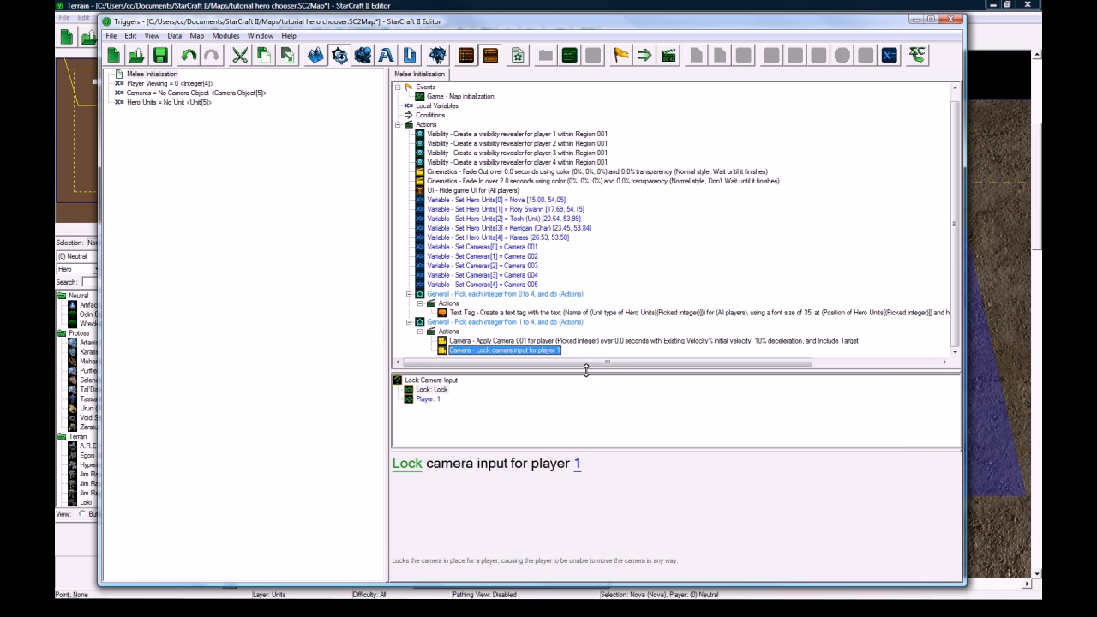
Set the player of the Lock Camera Input action to the Picked Integer function.
click(579, 462)
click(284, 267)
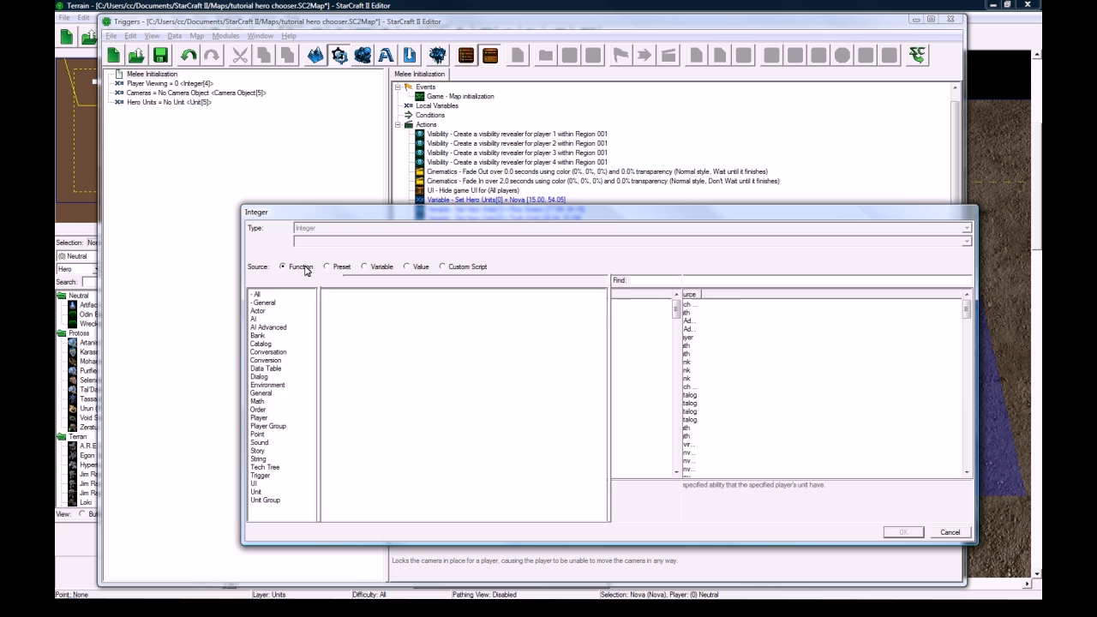
click(347, 476)
click(903, 532)
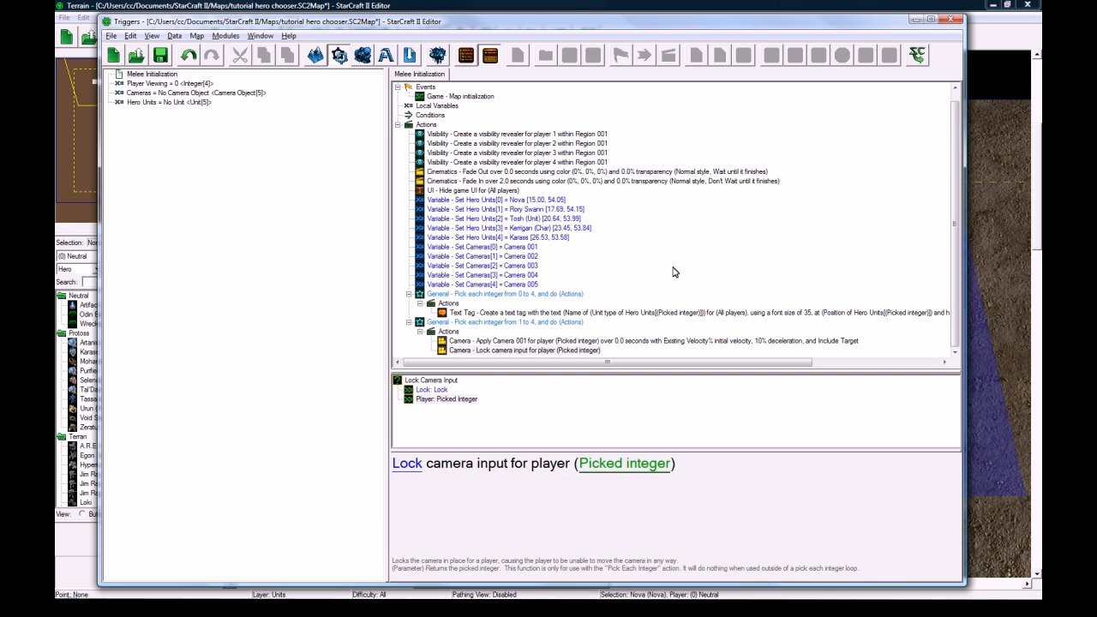
click(484, 323)
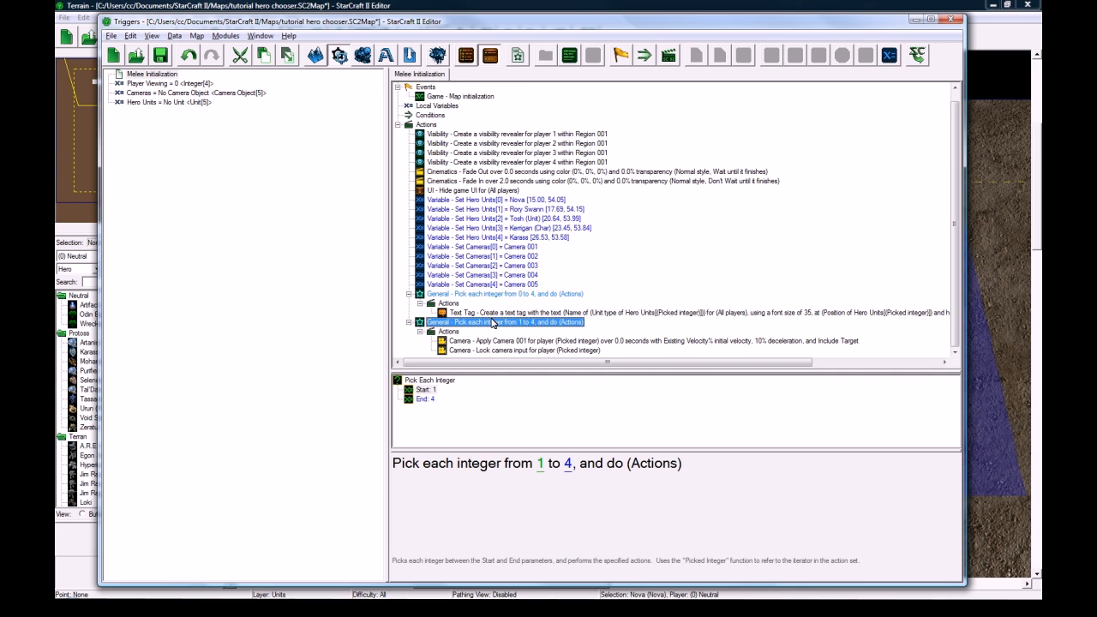
Create a global variable named Chooser Dialog and set its type to Dialog.
right_click(217, 135)
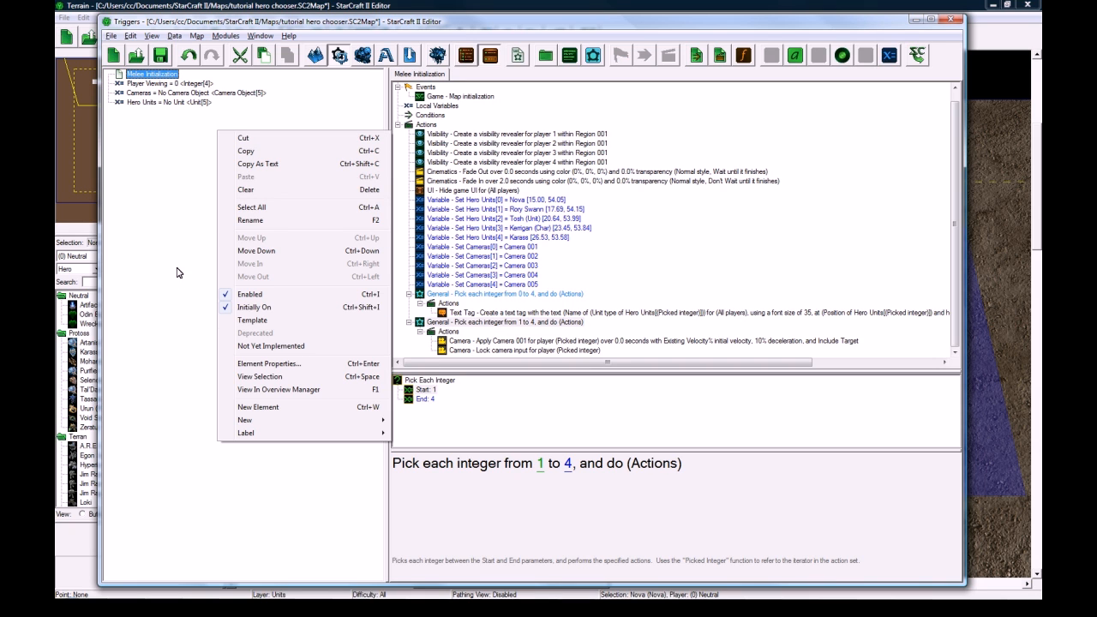
mouse_move(294, 419)
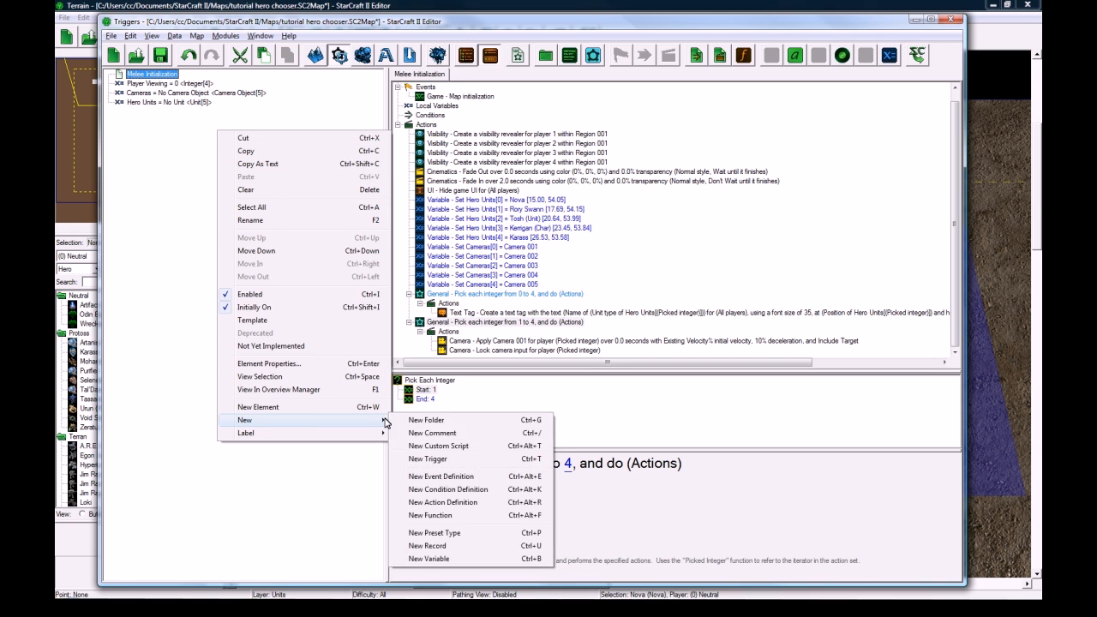
click(468, 559)
text(Chooser Dialog)
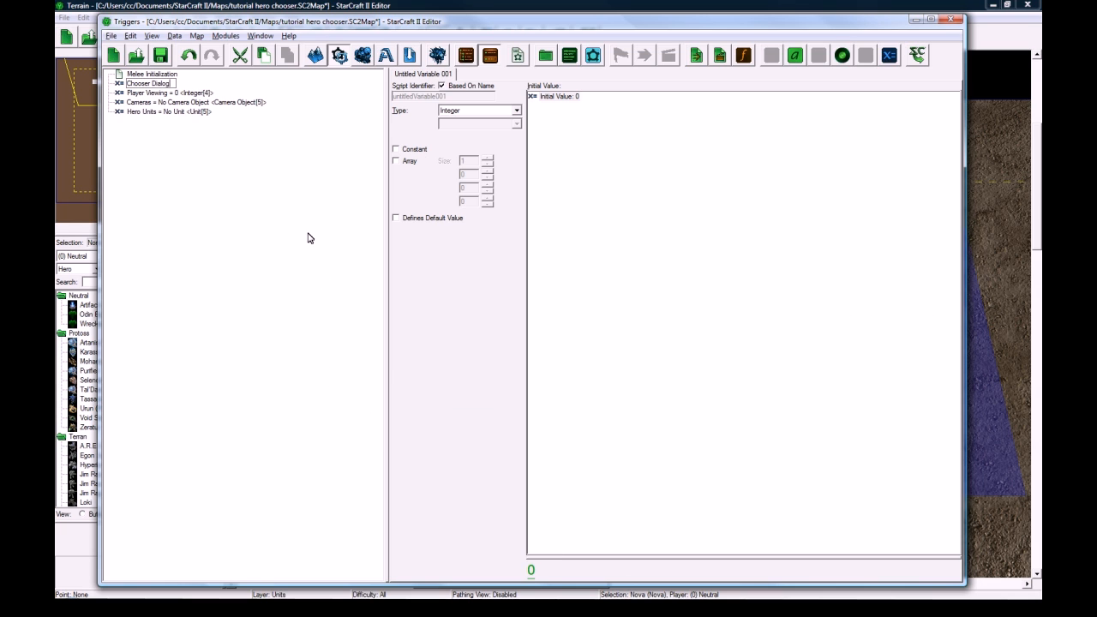
key(Return)
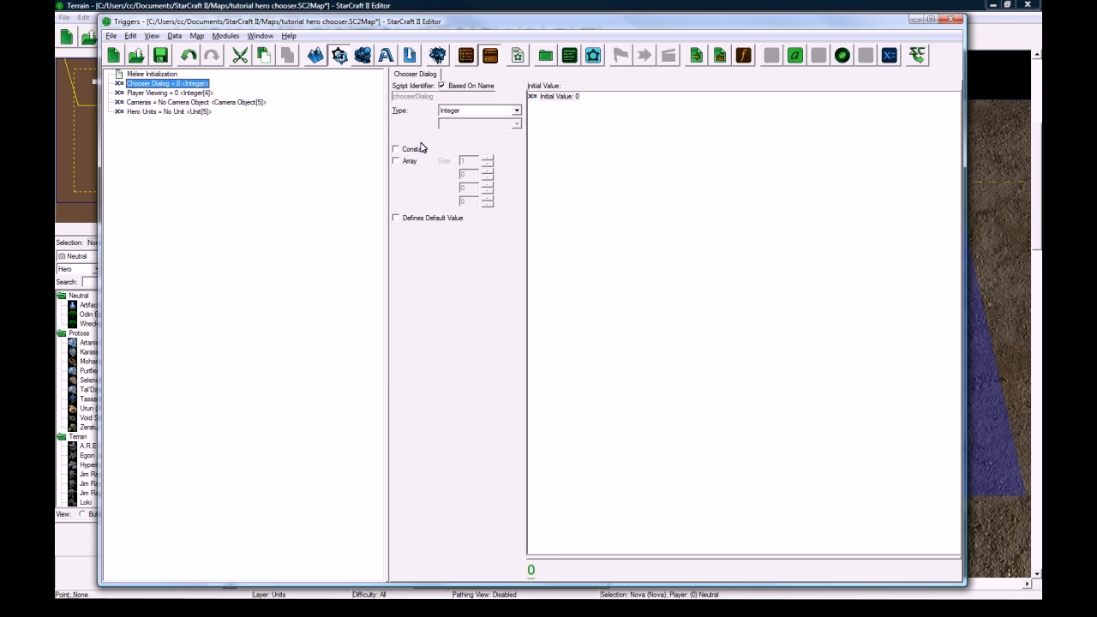
click(448, 112)
key(d)
click(460, 121)
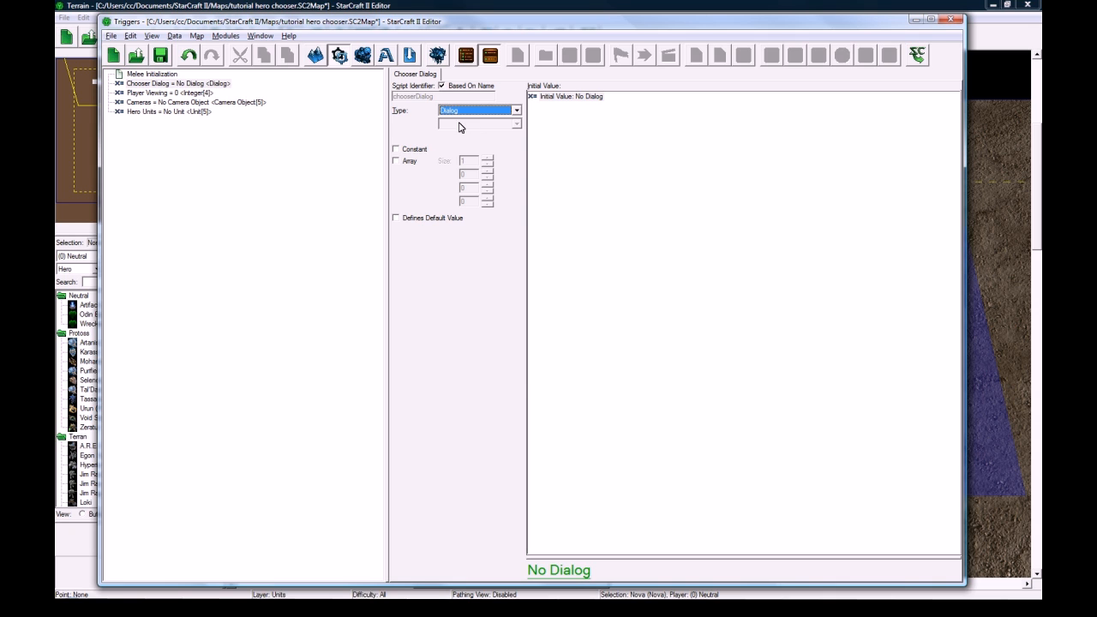
Duplicate the Chooser Dialog variable and rename the copy Left Button.
key(ctrl+c)
key(ctrl+v)
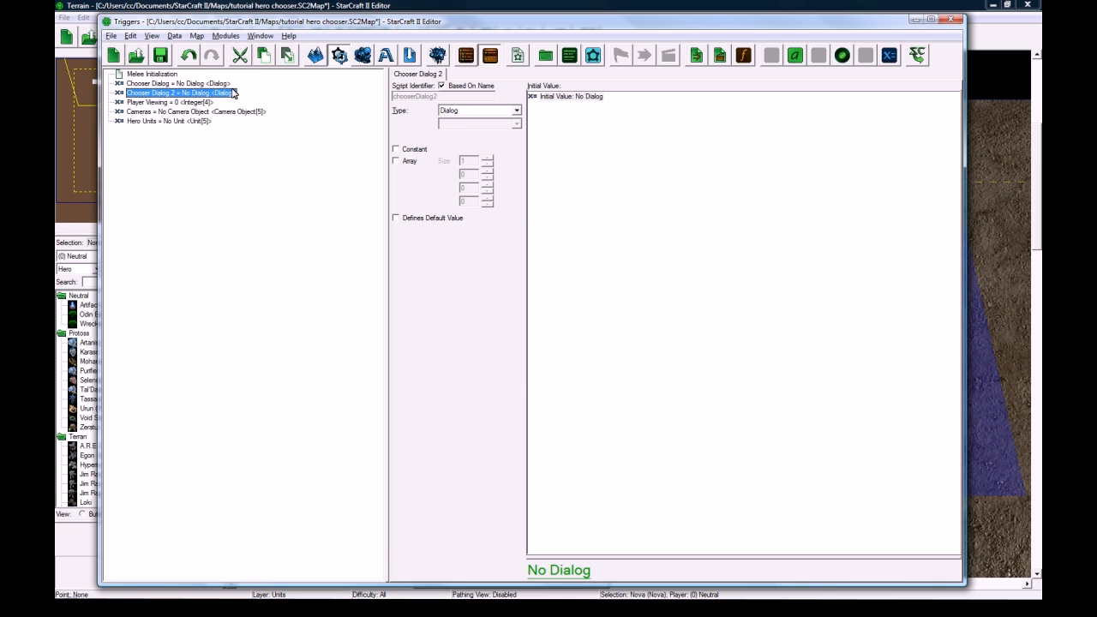
text(Left Button)
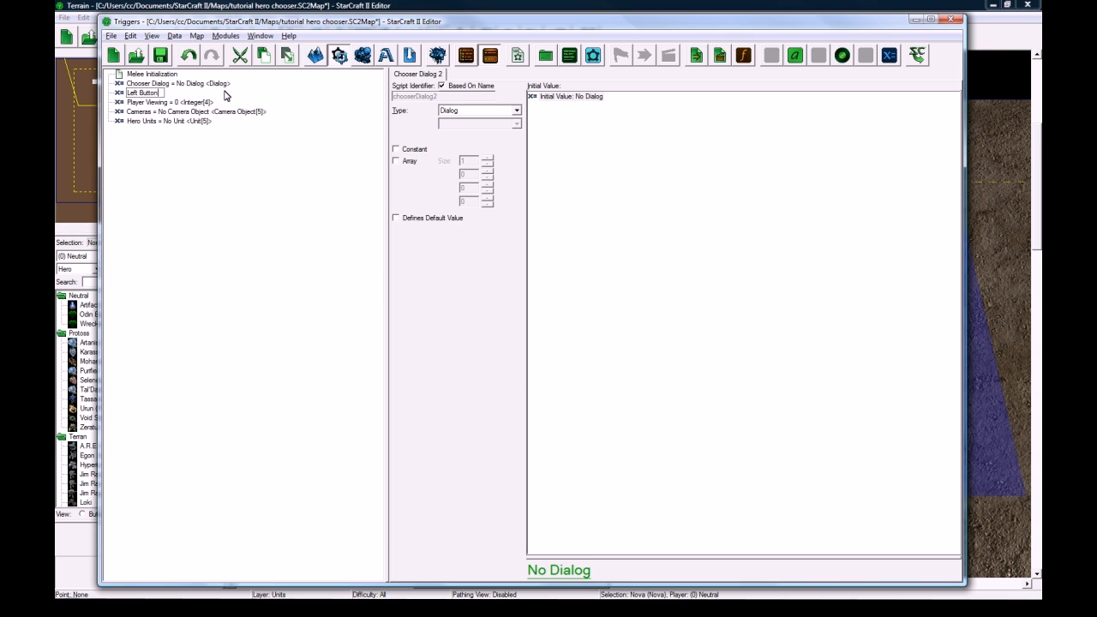
key(Return)
Set the type of the Left Button variable to Dialog Item, then duplicate it and rename the copy Choose Button.
click(453, 111)
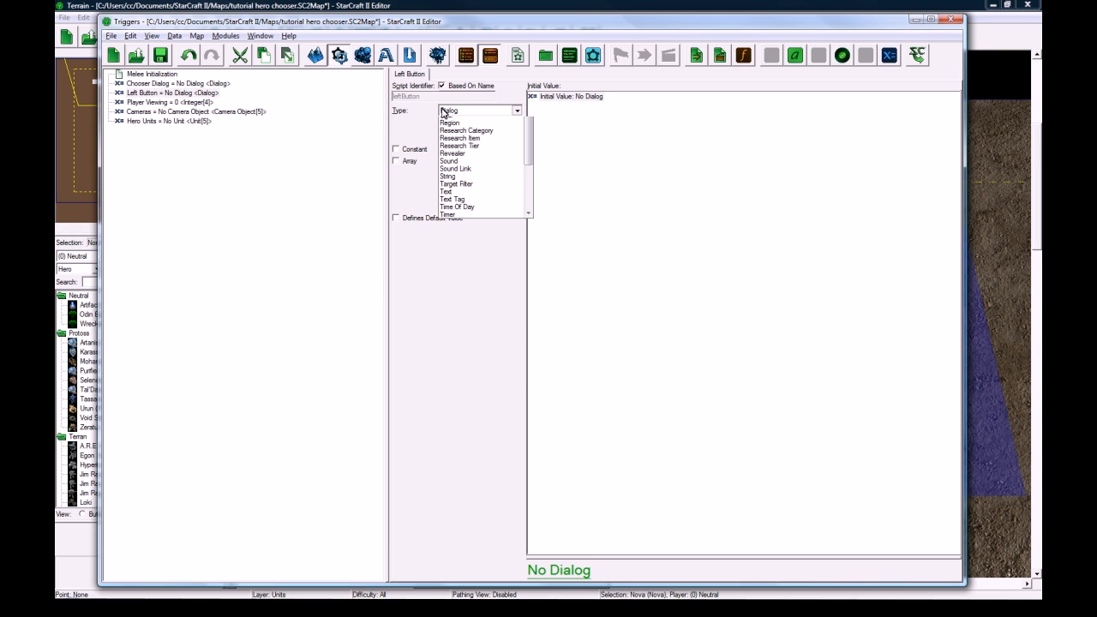
click(457, 129)
click(206, 93)
key(ctrl+c)
key(ctrl+v)
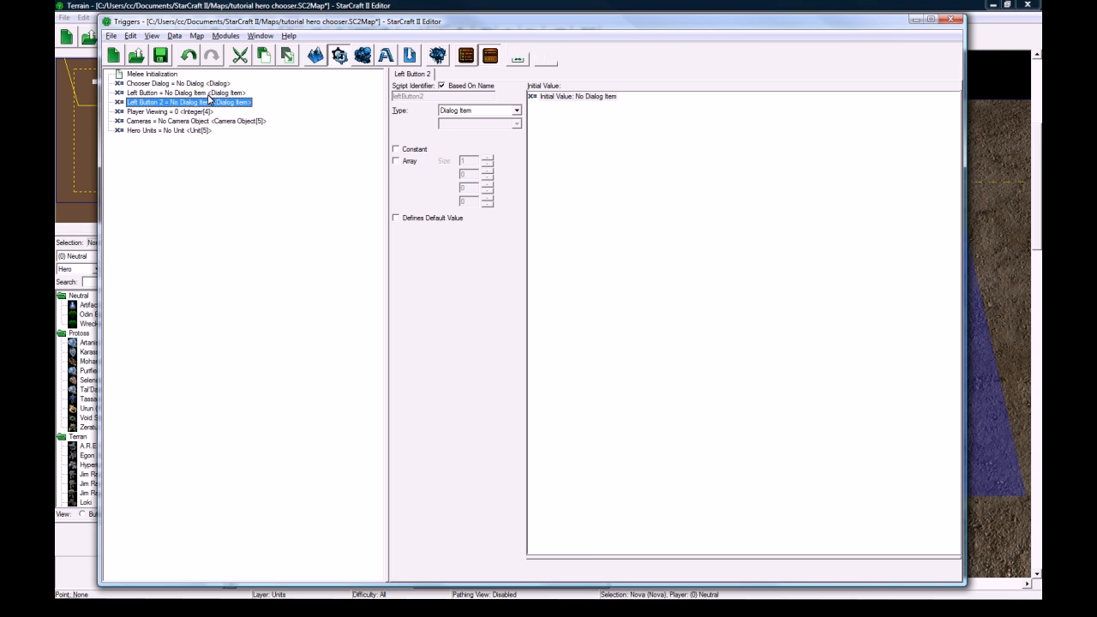
click(203, 103)
text(Ch)
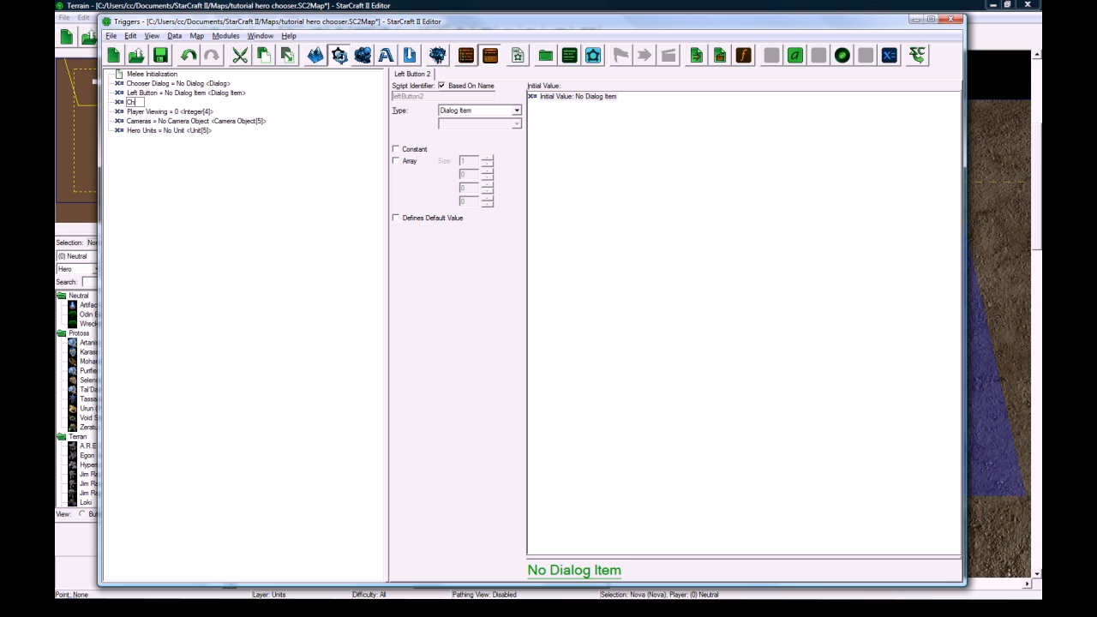
text(oose Button)
key(Return)
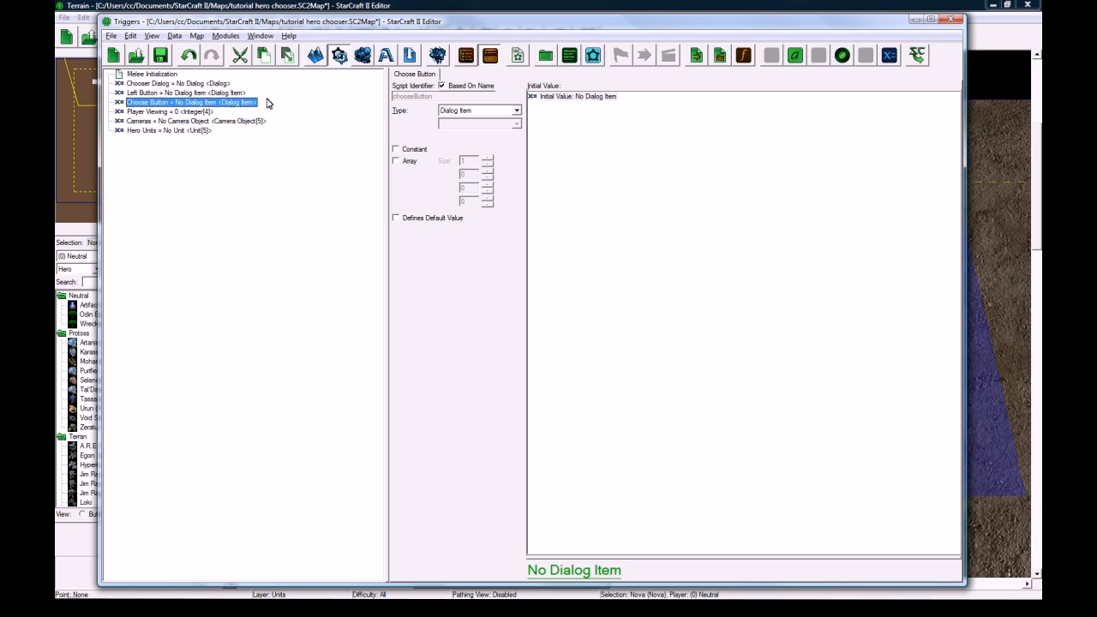
Duplicate the Choose Button variable and rename the copy Right Button.
key(ctrl+c)
key(ctrl+v)
key(F2)
text(Right B)
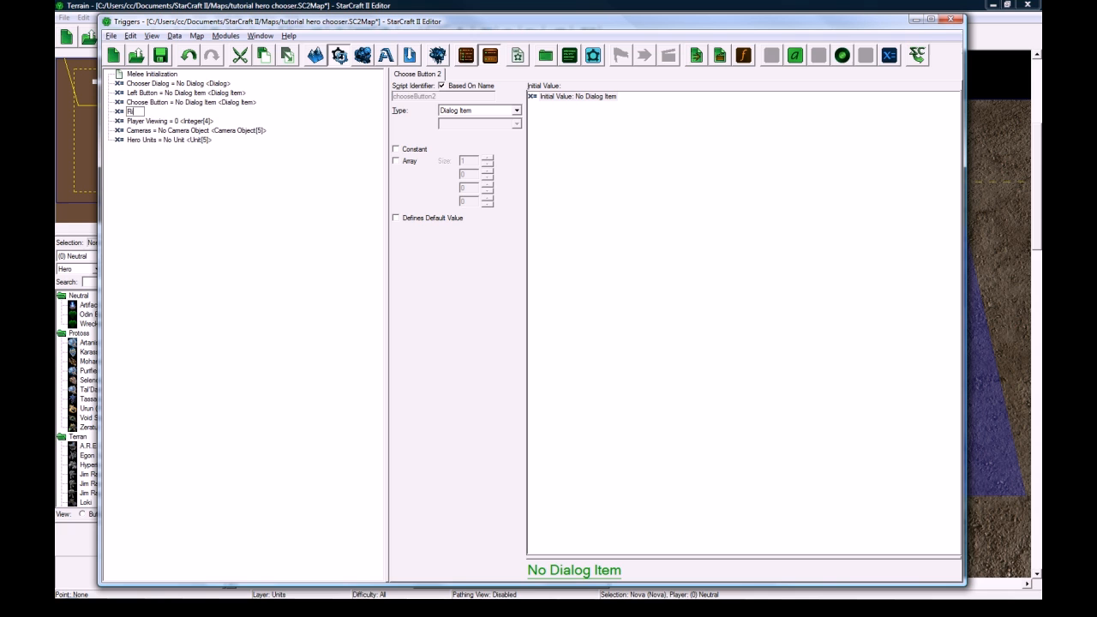
key(Return)
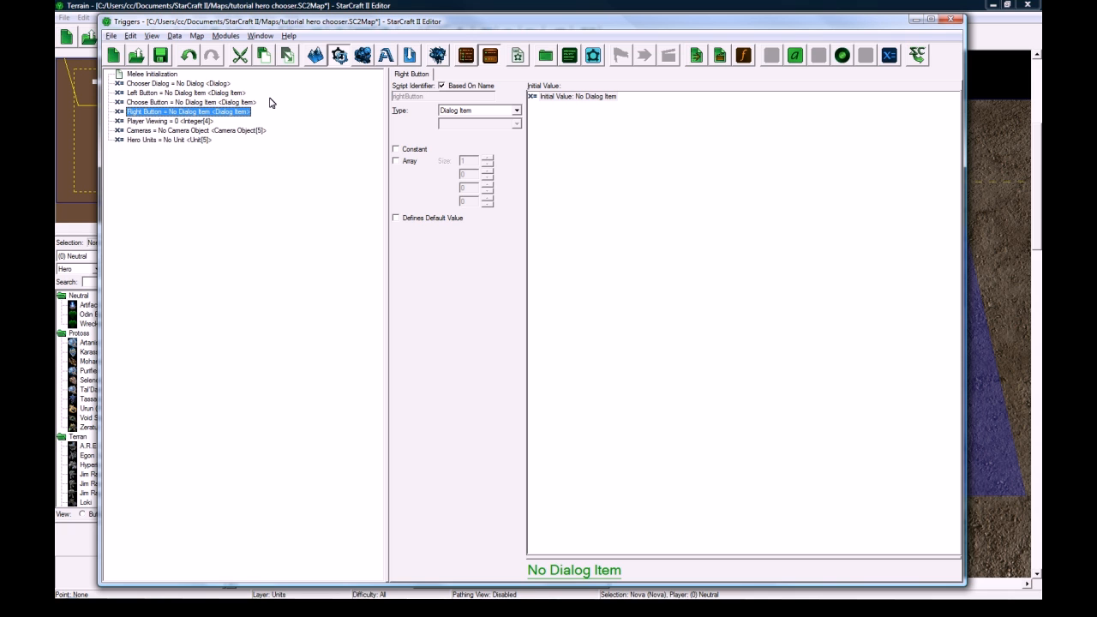
Add a Create Dialog action after the second Pick Each Integer loop in the Melee Initialization trigger.
click(168, 77)
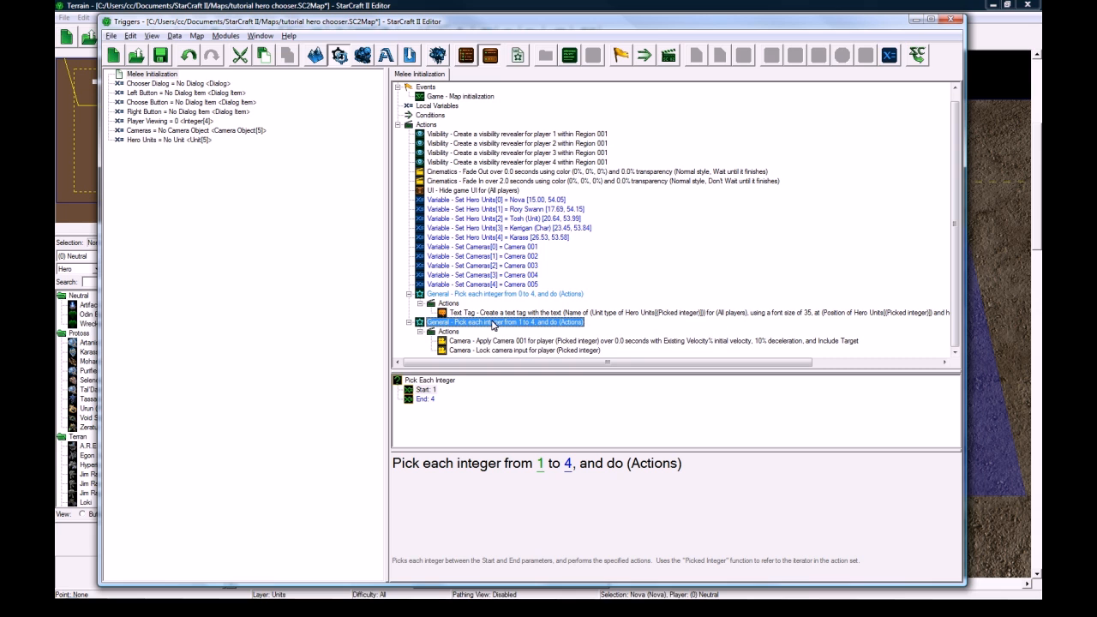
key(ctrl+r)
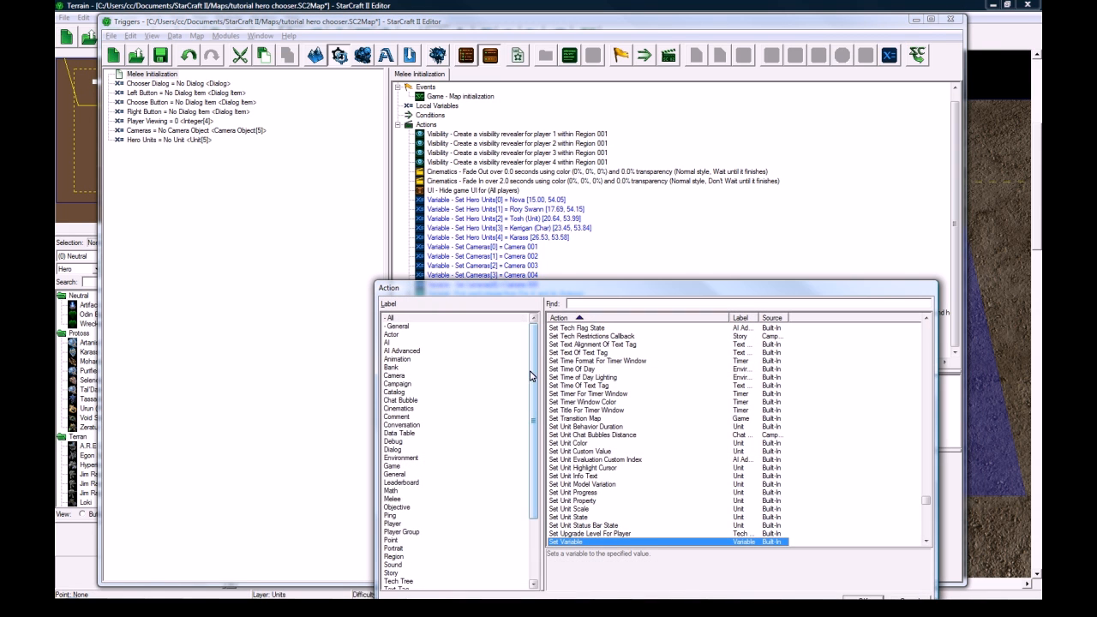
drag(532, 374, 537, 480)
click(423, 368)
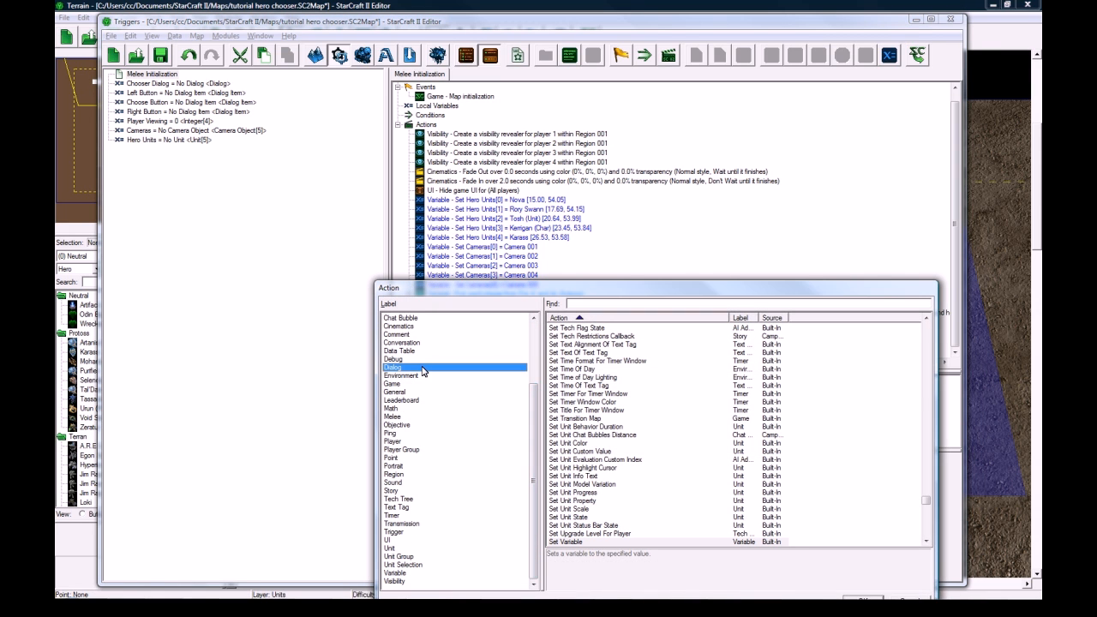
click(602, 361)
double_click(603, 362)
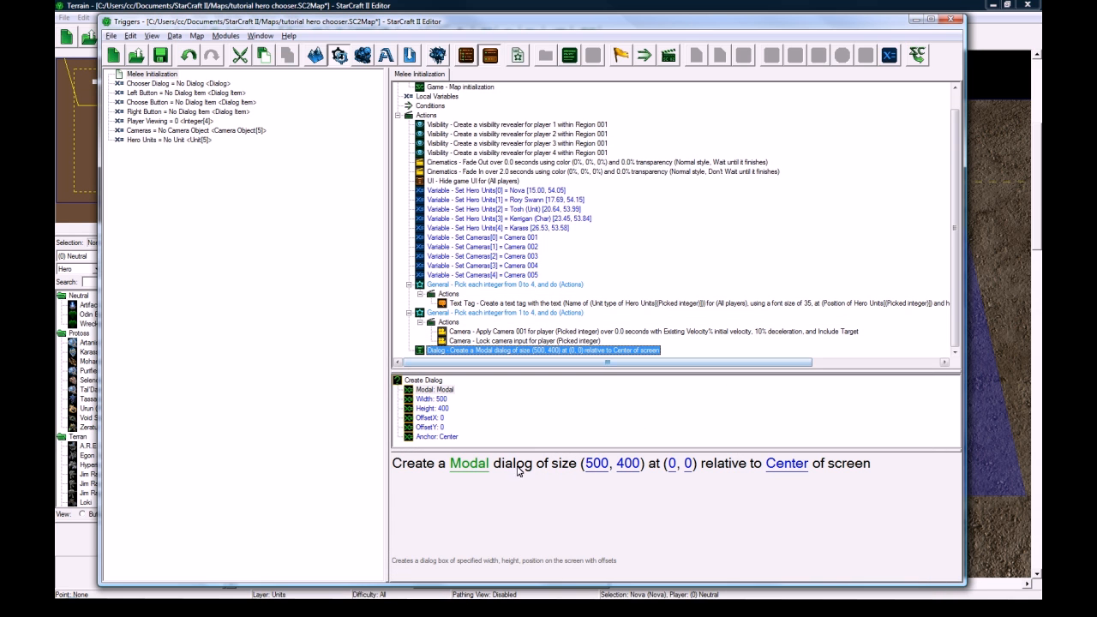
Set the modal option of the Create Dialog action to Non-modal.
click(463, 467)
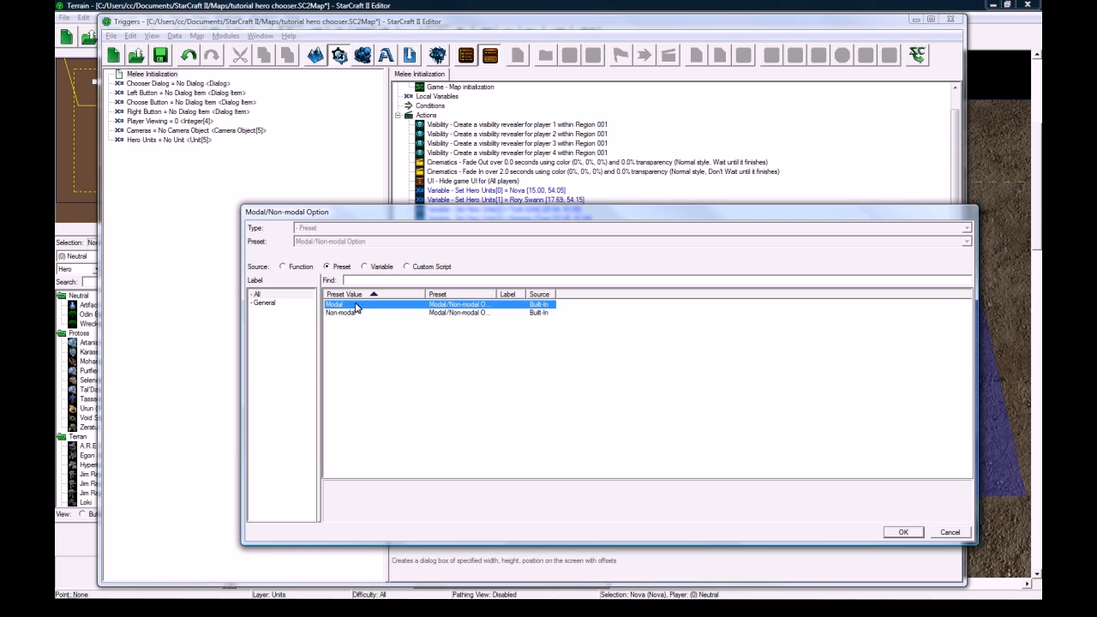
double_click(344, 313)
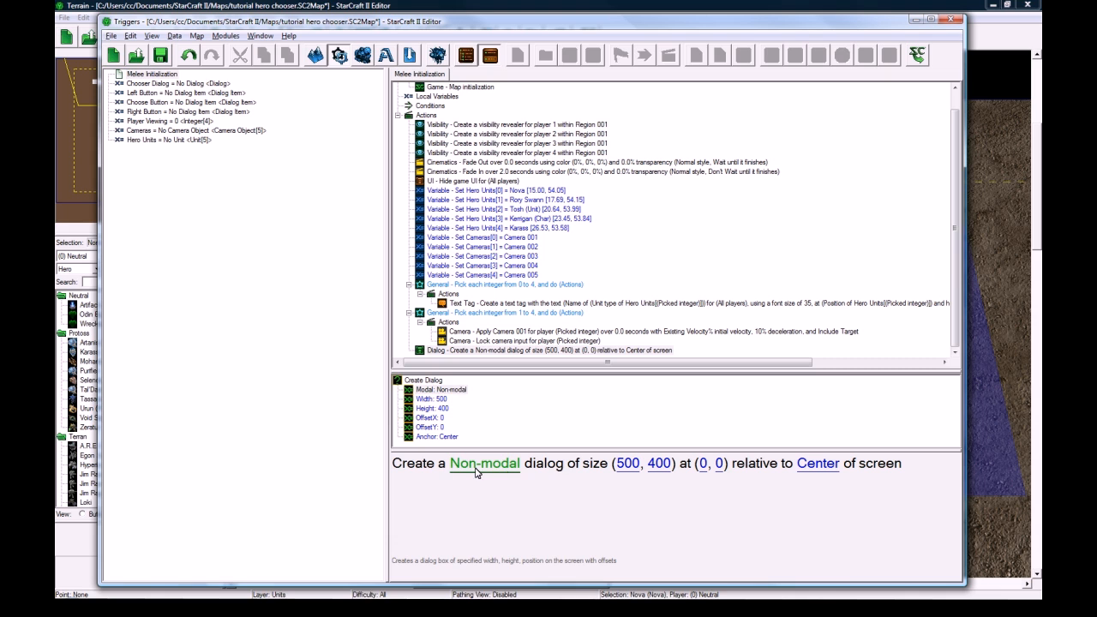
click(484, 464)
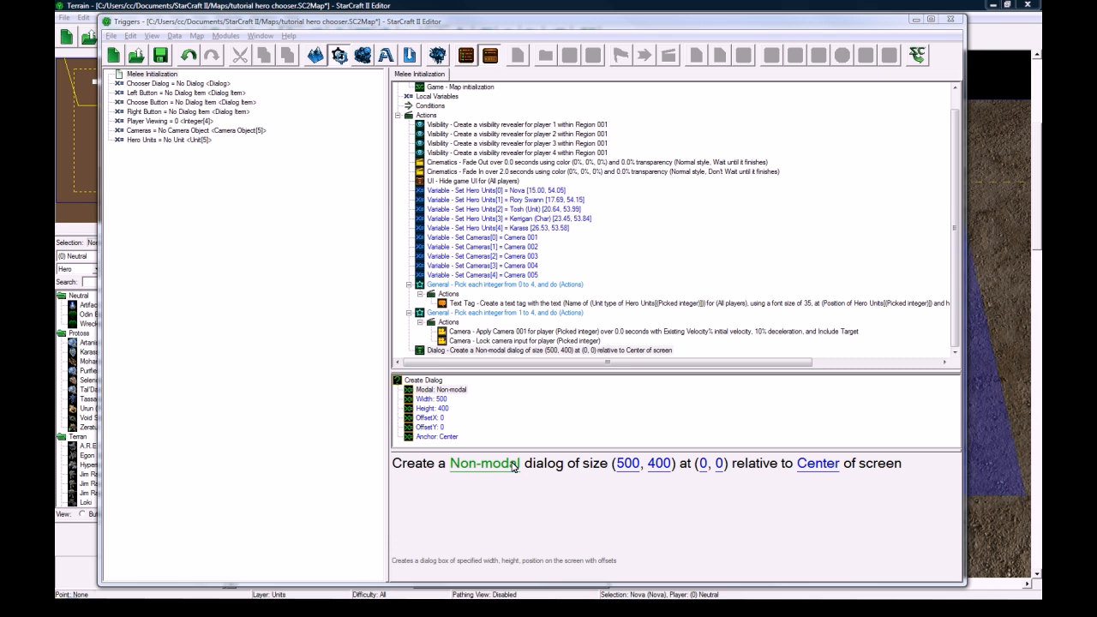
click(351, 305)
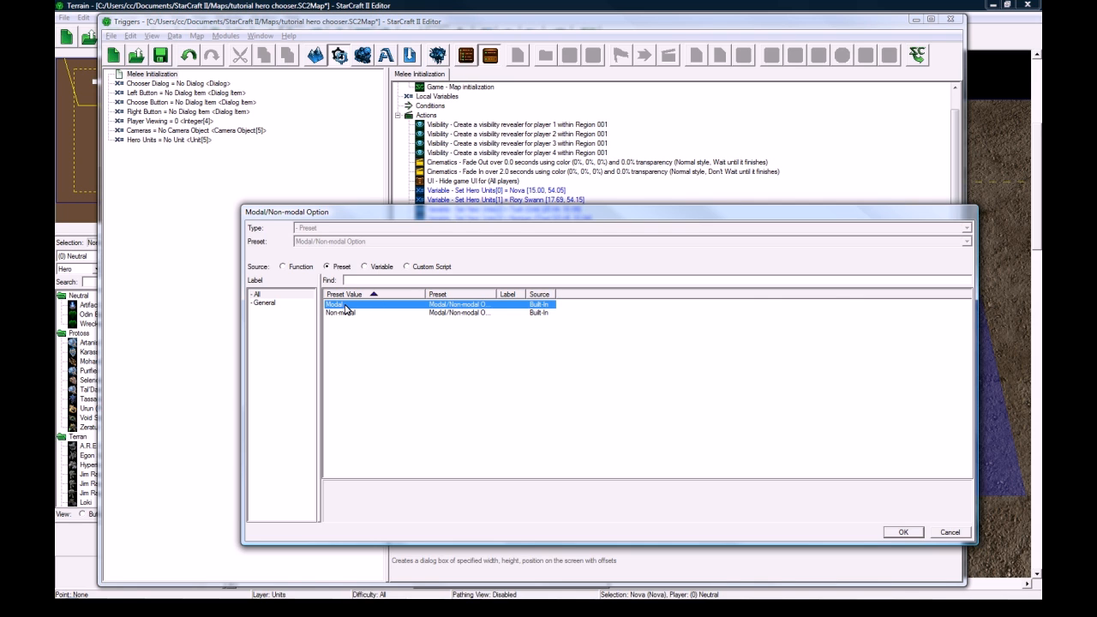
click(368, 314)
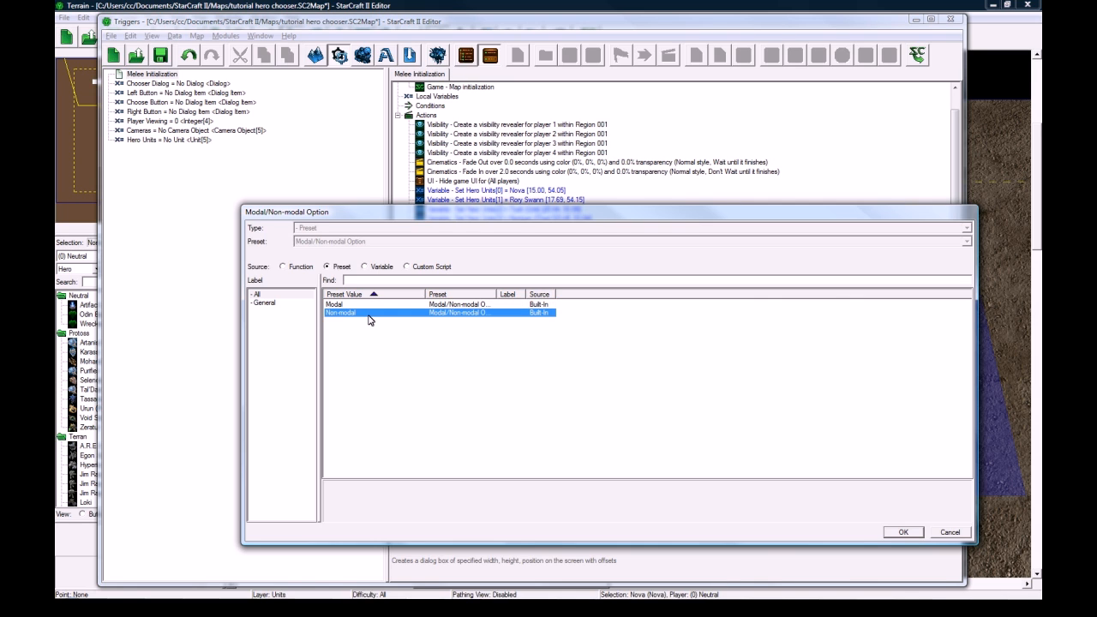
double_click(369, 315)
Set the dialog's width to 900 and height to 150, and anchor it to the Bottom of the screen.
click(624, 468)
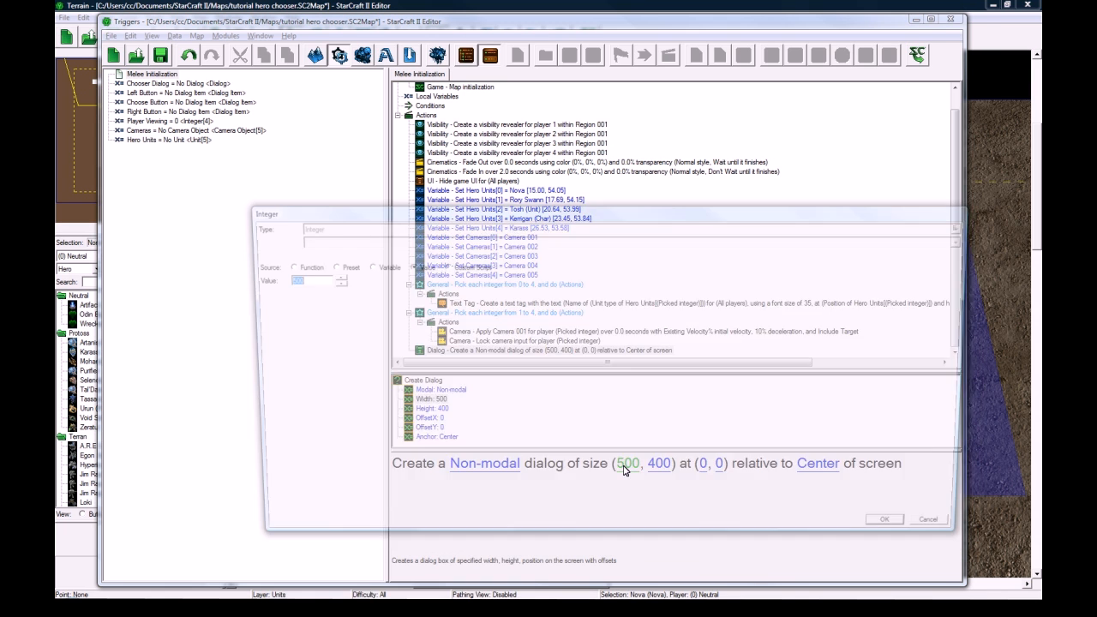
text(900)
key(Return)
click(659, 464)
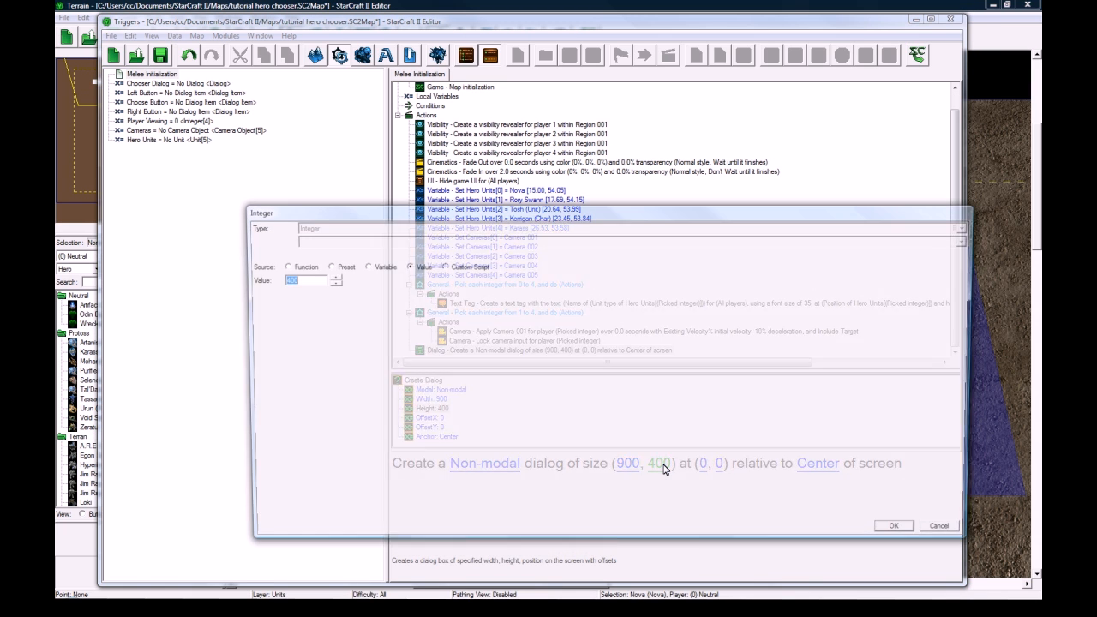
text(150)
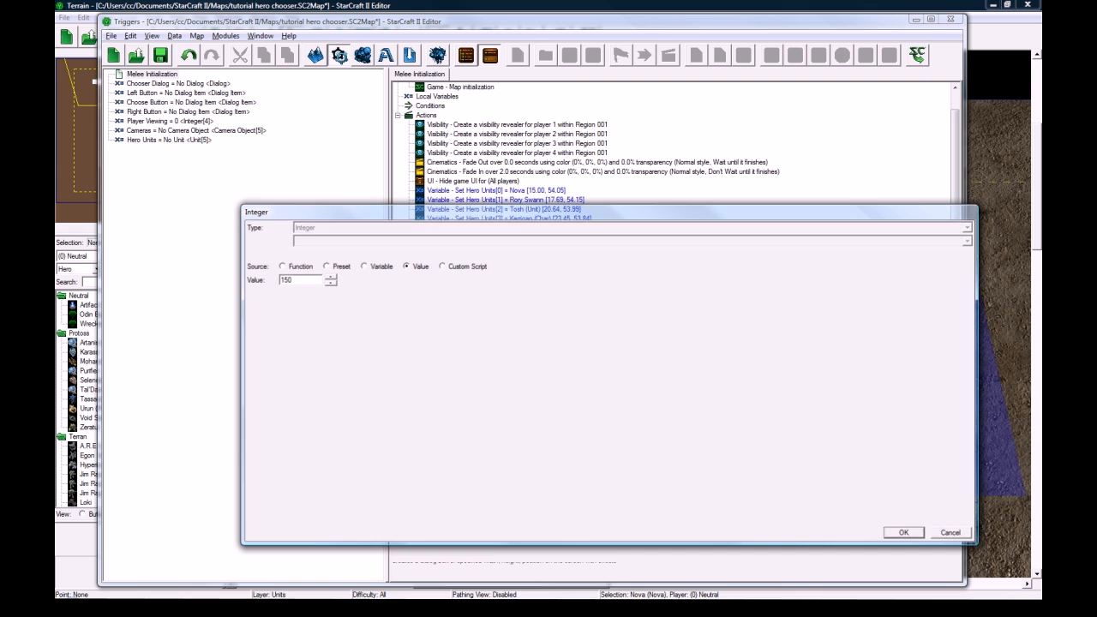
key(Return)
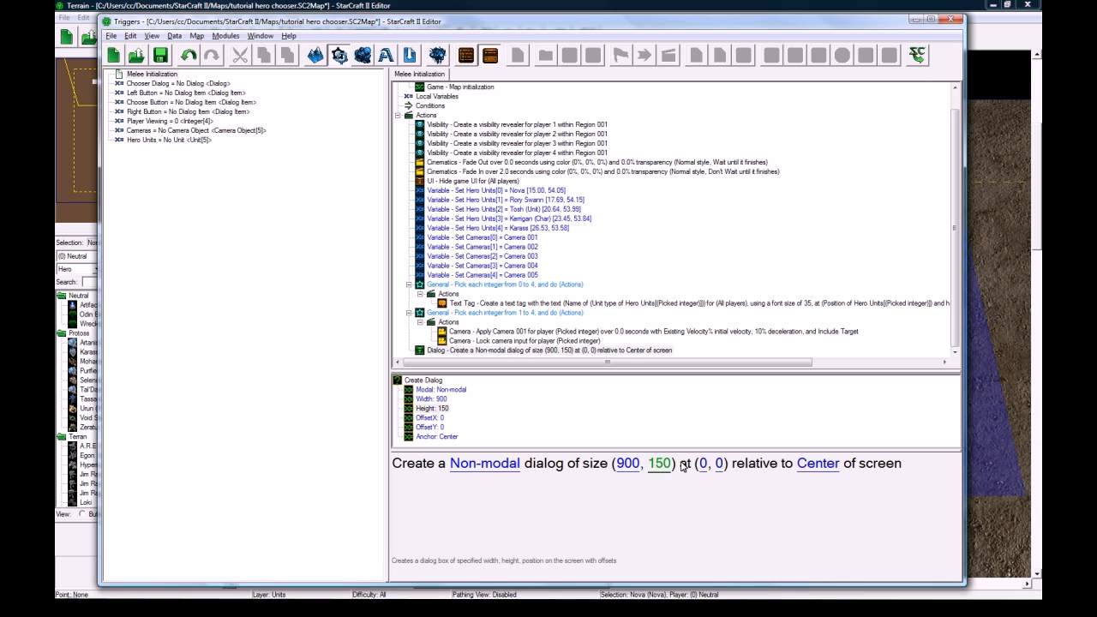
click(814, 464)
double_click(383, 306)
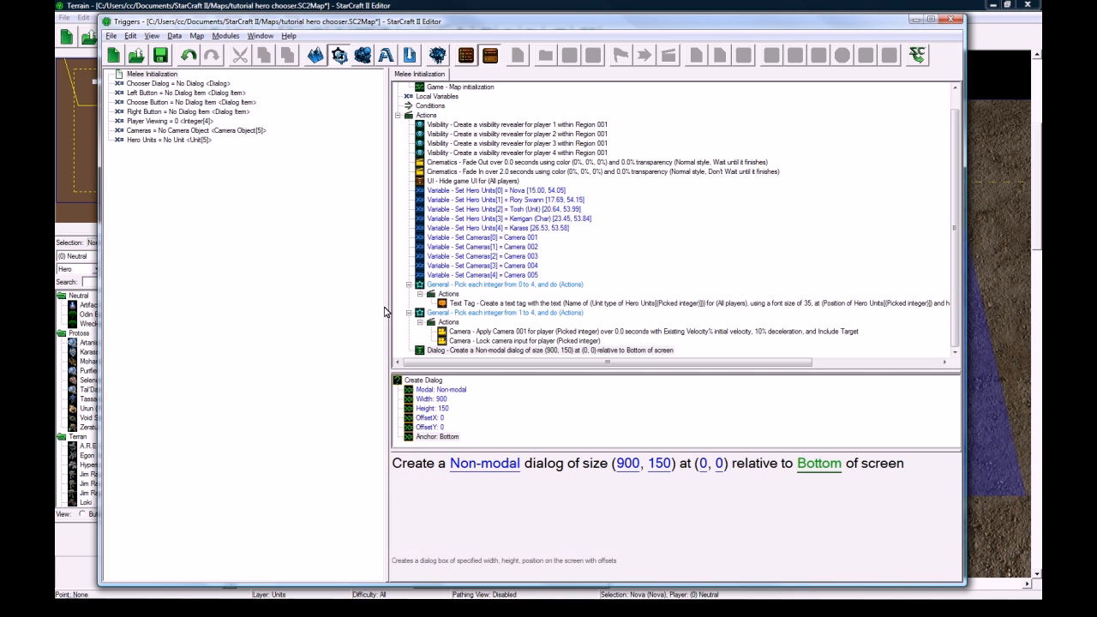
Add a Set Variable action directly after the Create Dialog action.
click(613, 349)
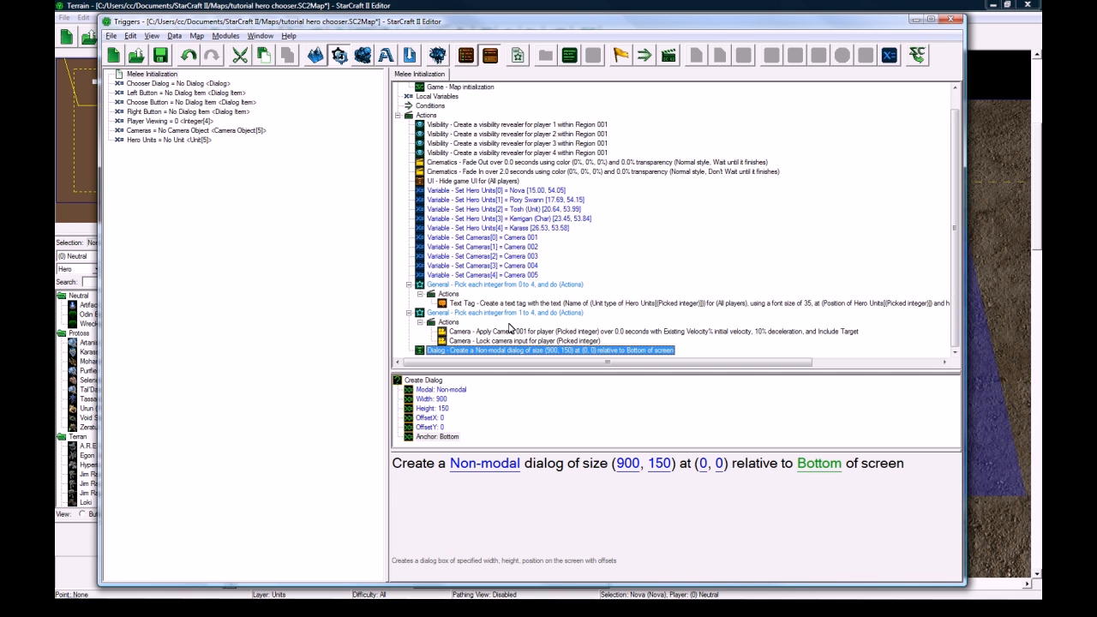
key(ctrl+r)
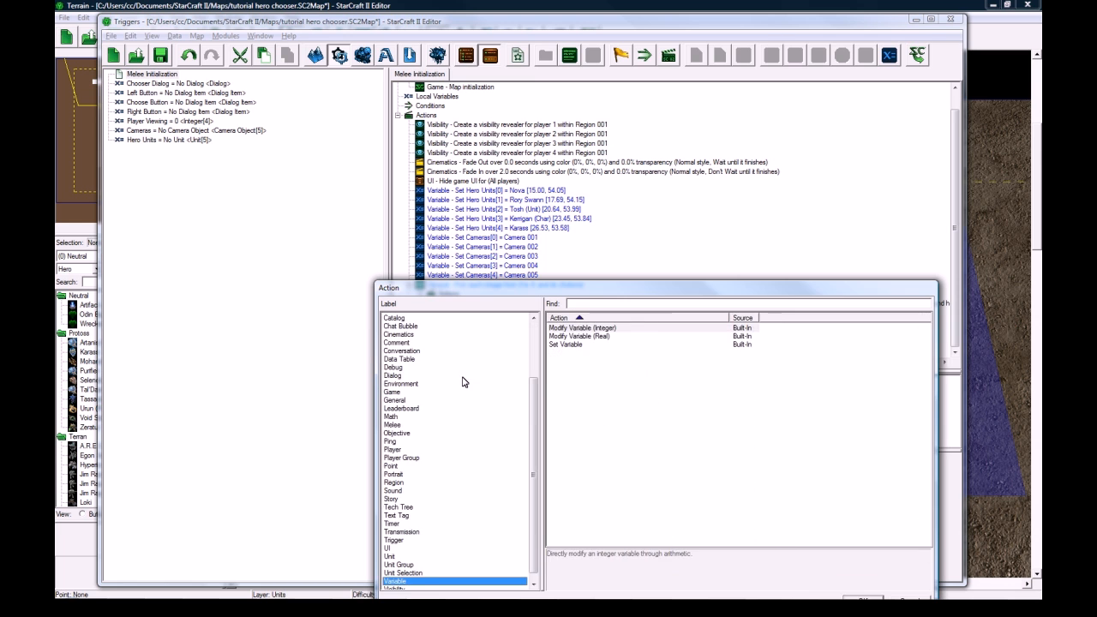
key(Up)
click(572, 344)
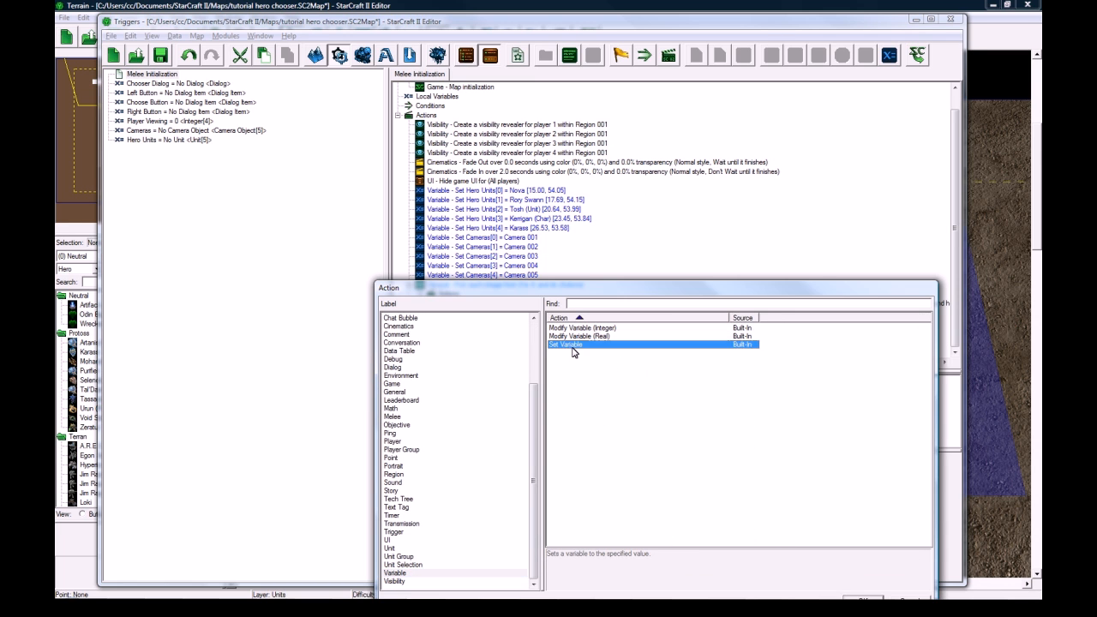
double_click(580, 343)
Make the new Set Variable action assign the Last Created Dialog function to the Chooser Dialog variable.
click(444, 464)
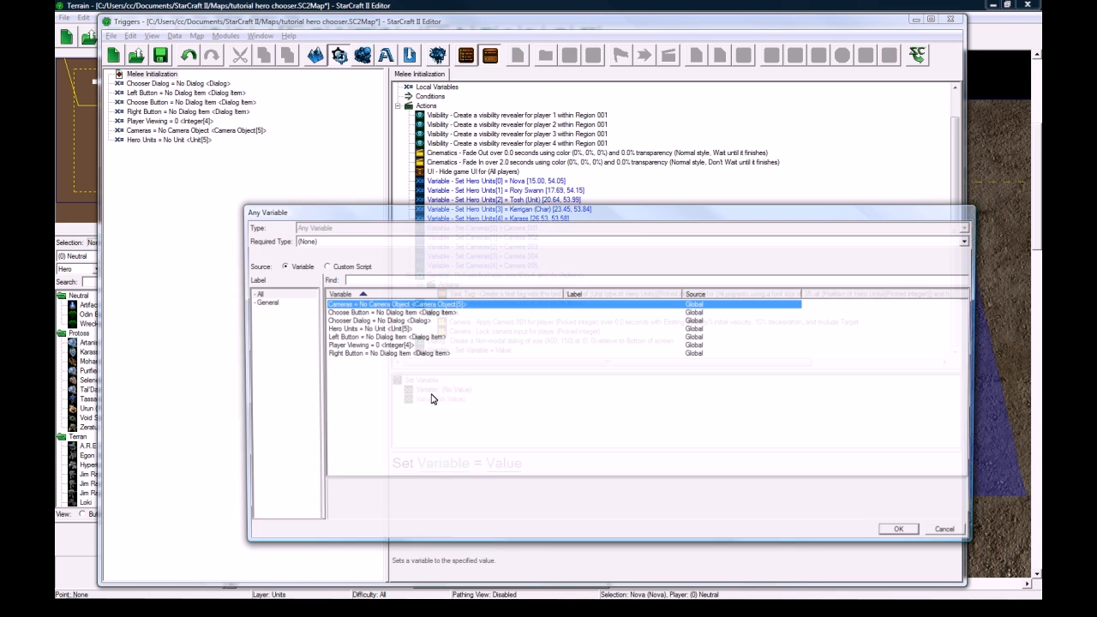
double_click(364, 320)
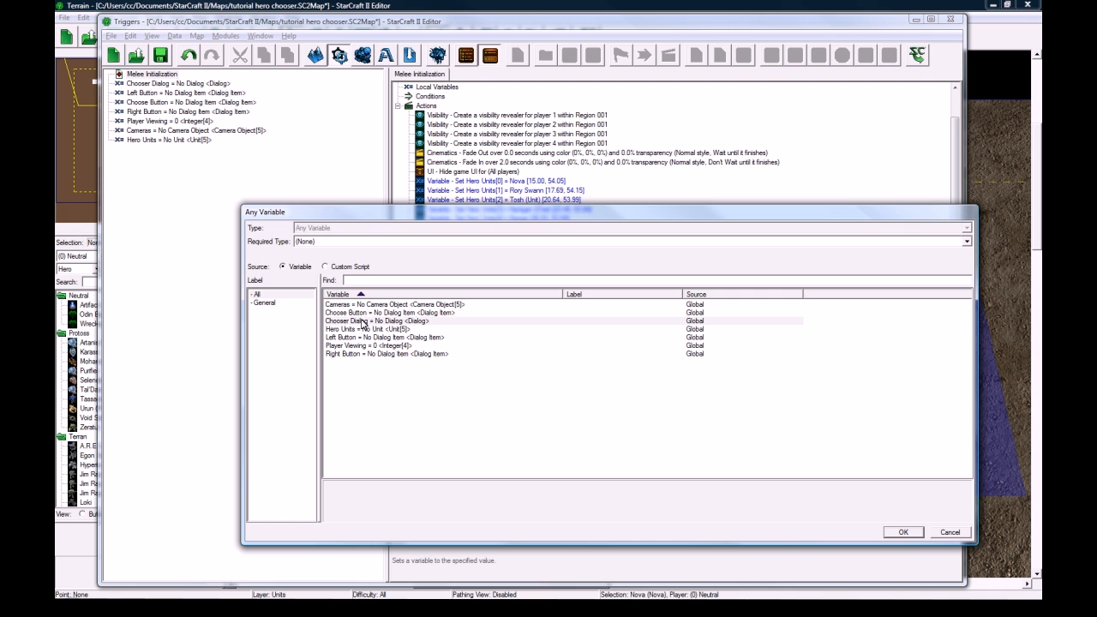
click(553, 467)
click(299, 266)
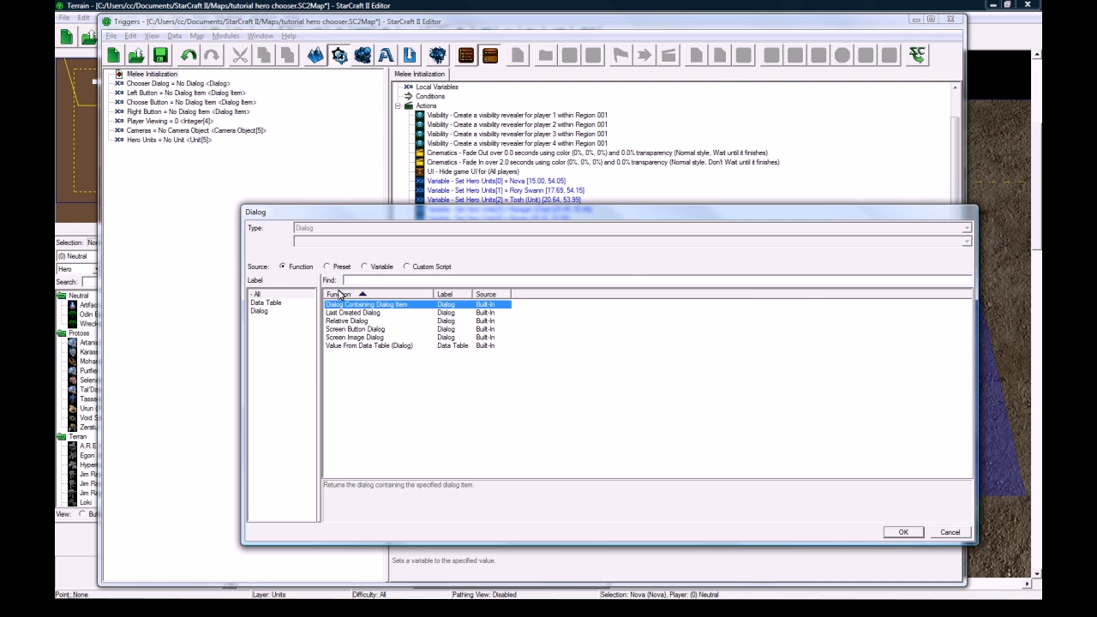
double_click(353, 312)
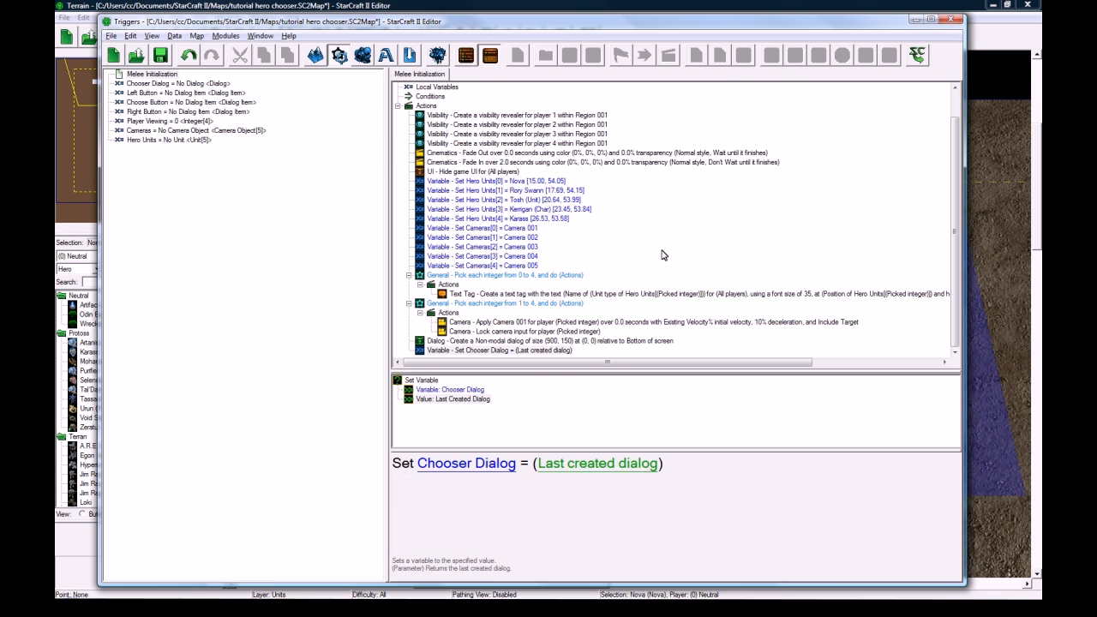
Add a Create Dialog Item (Button) action after the action that sets Chooser Dialog.
click(486, 341)
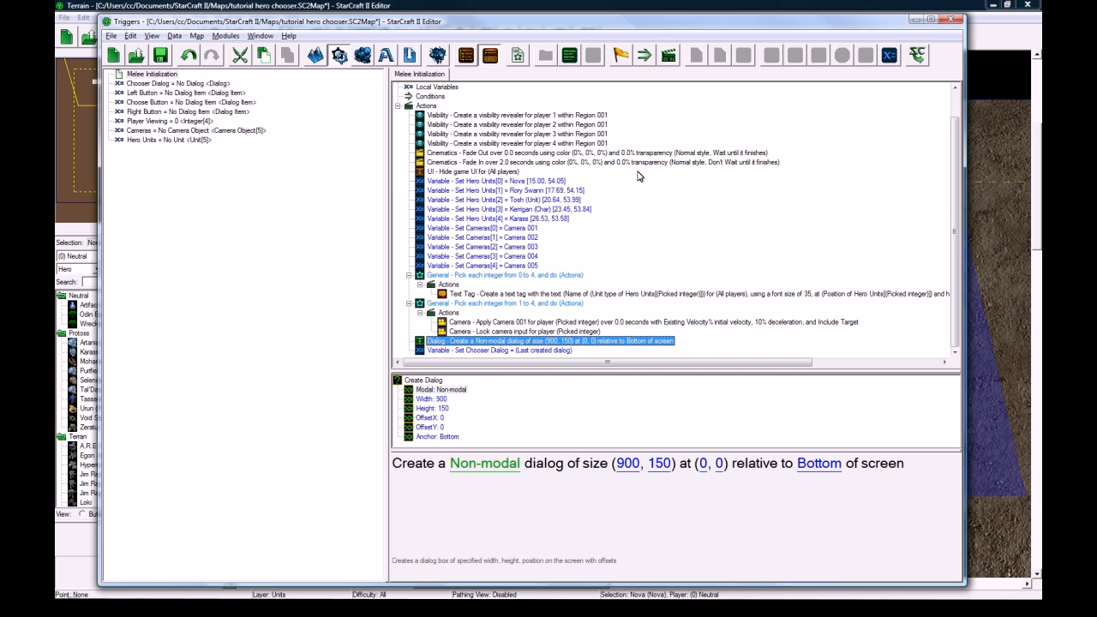
click(487, 350)
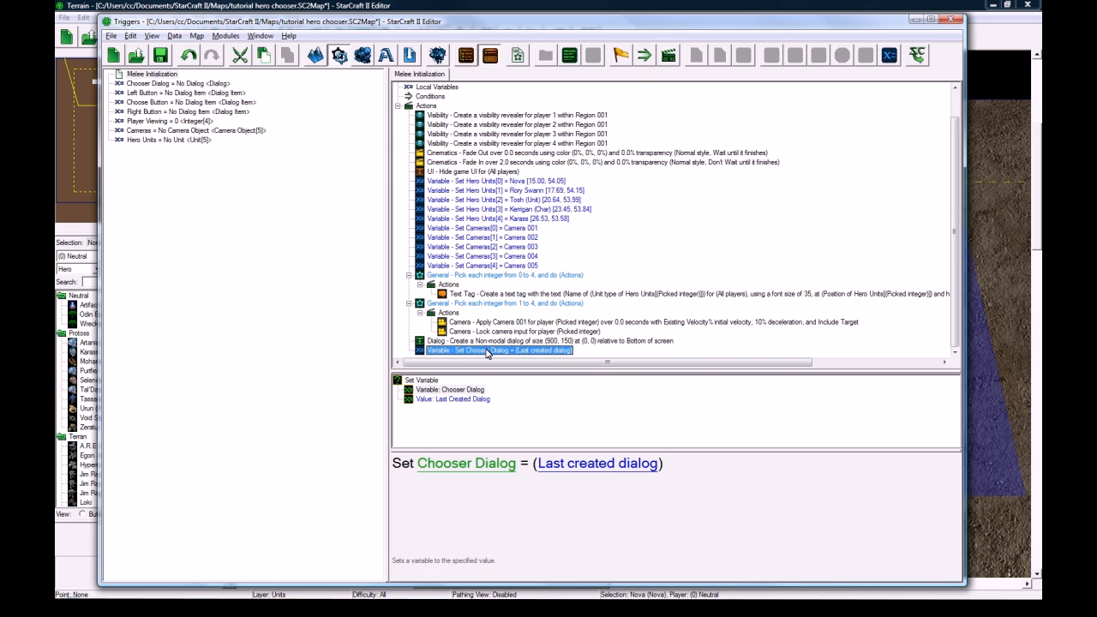
double_click(487, 350)
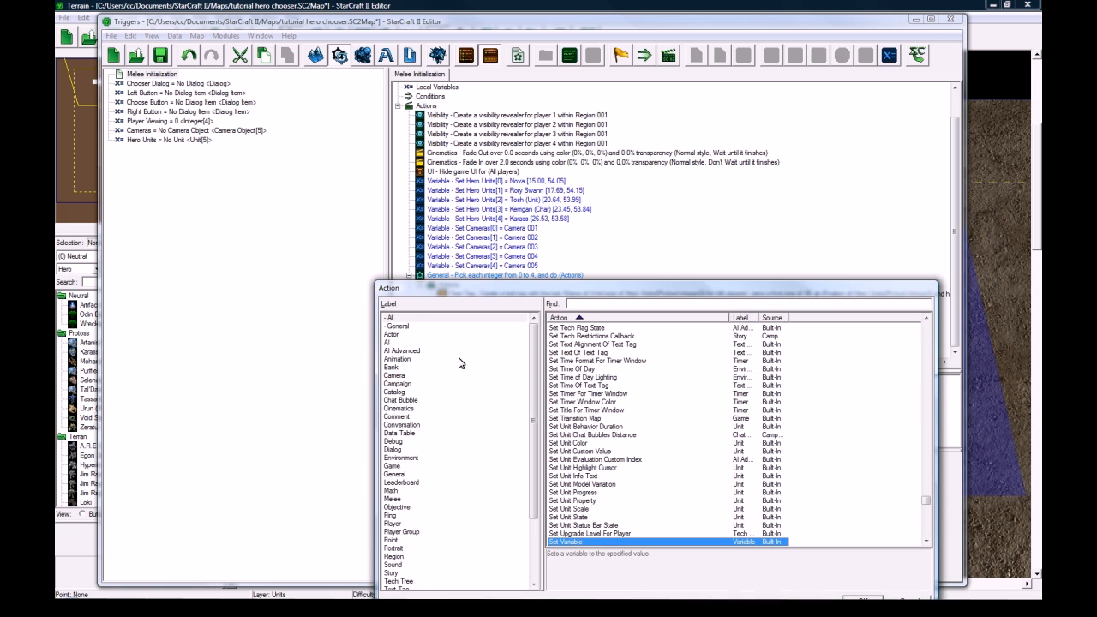
click(407, 448)
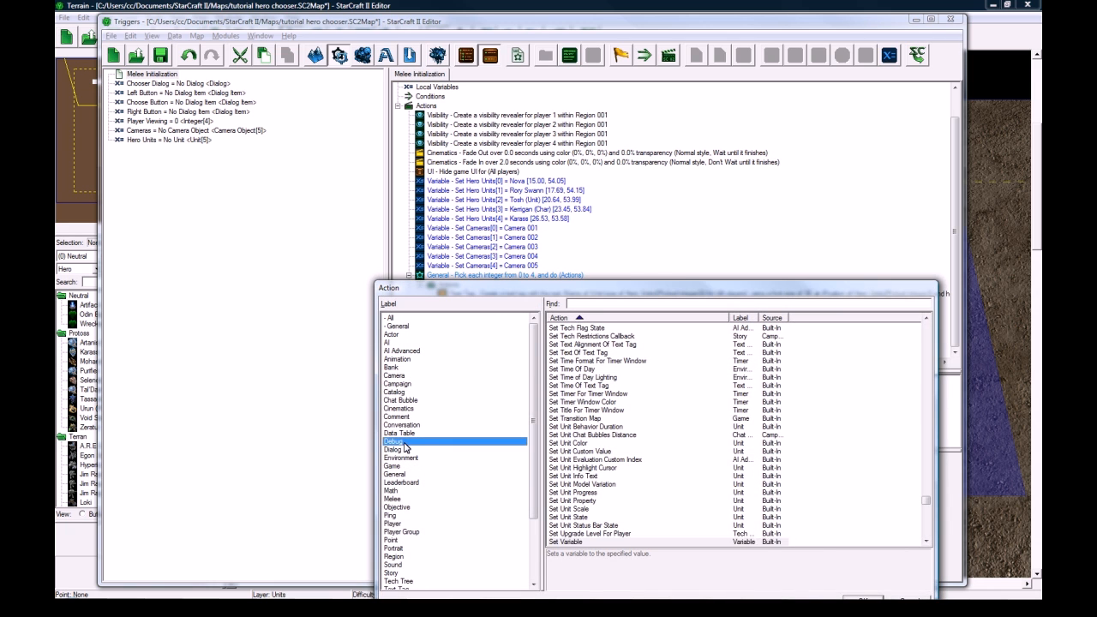
double_click(591, 393)
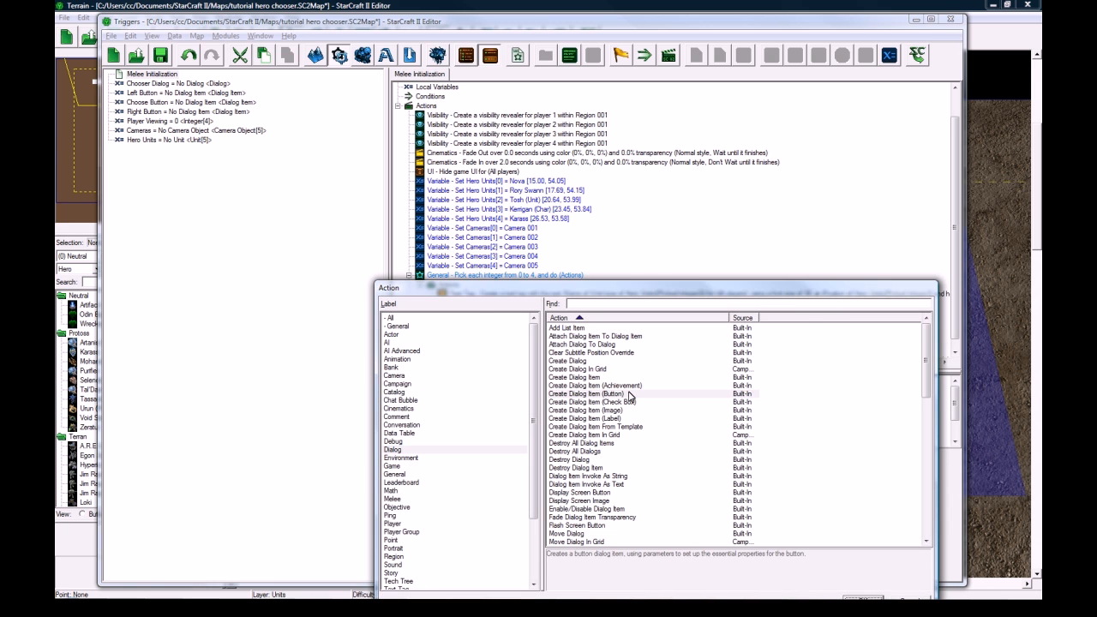
Set the new dialog button's dimensions to 300 by 140 and its anchor to Bottom.
click(600, 463)
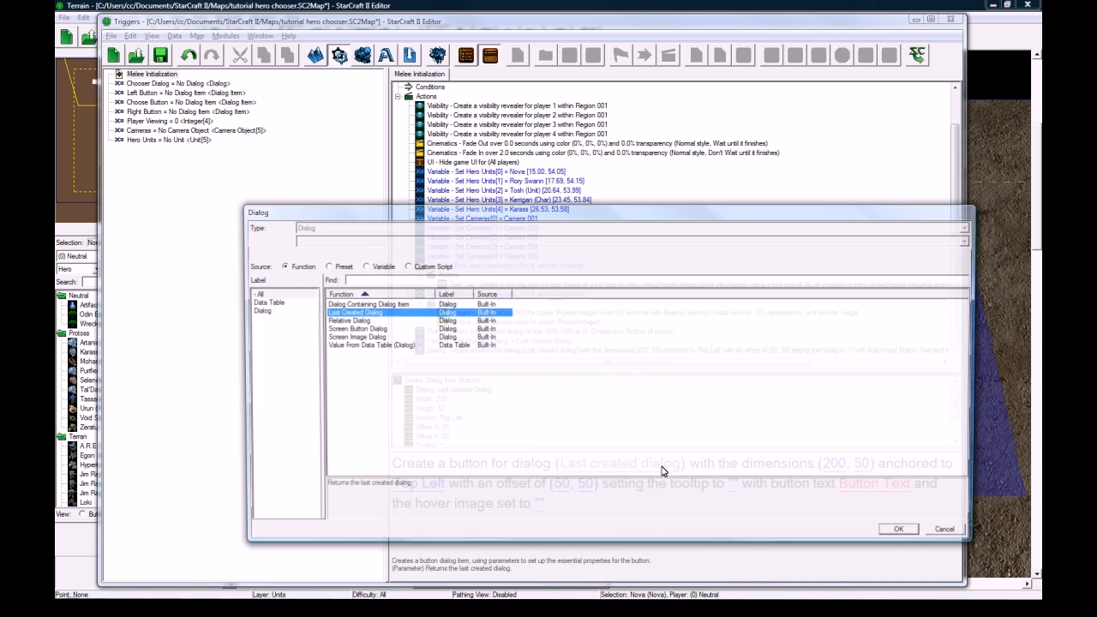
click(950, 532)
click(830, 464)
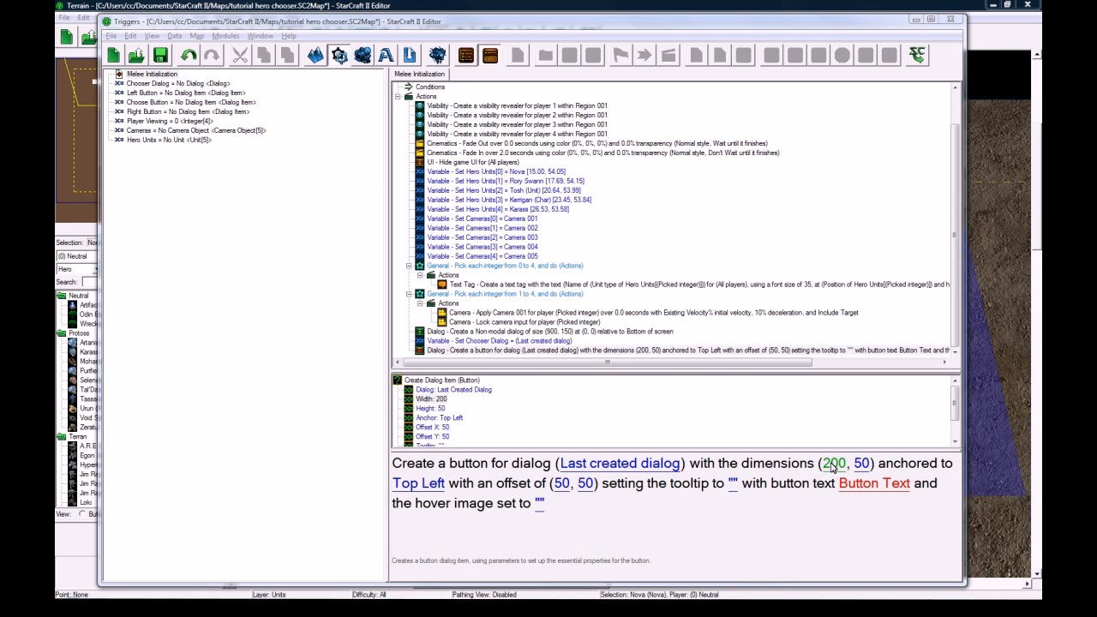
key(Return)
click(862, 465)
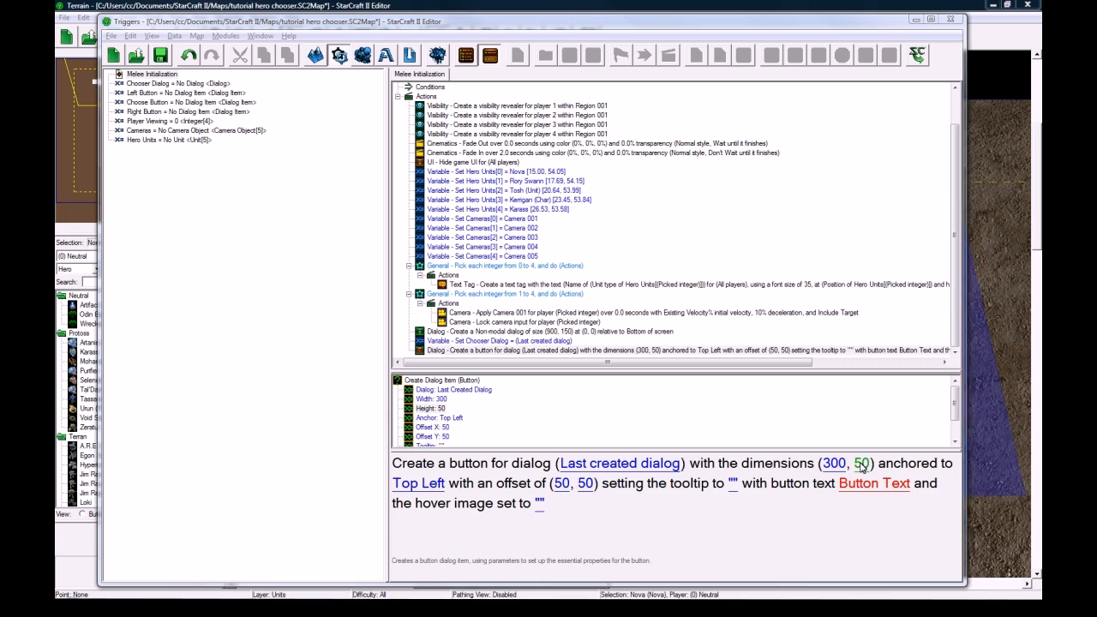
text(140)
key(Return)
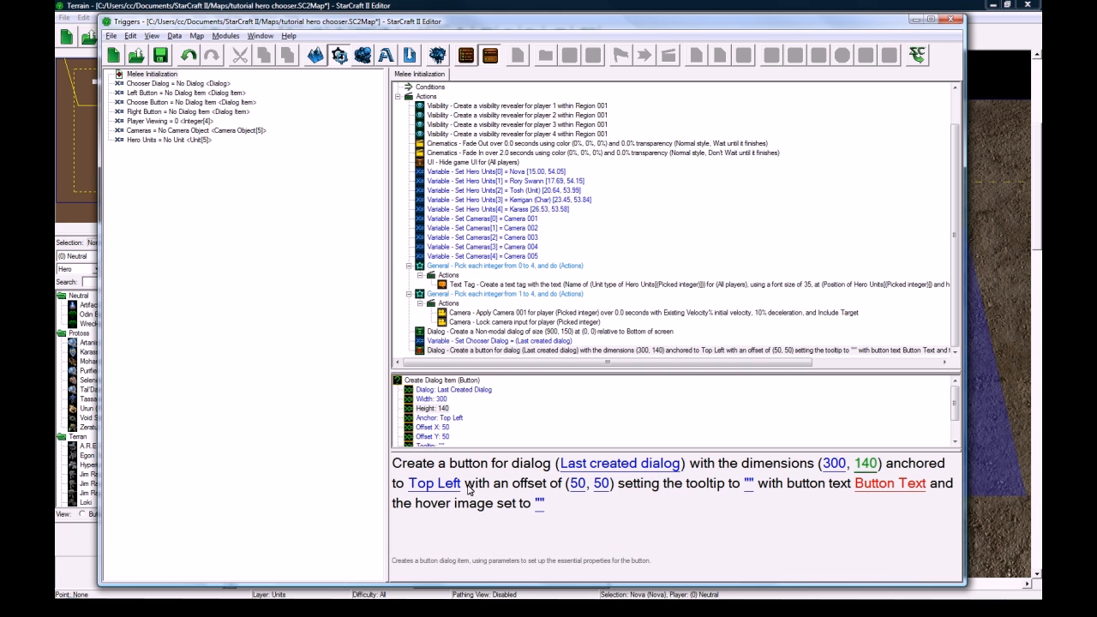
click(441, 485)
double_click(348, 306)
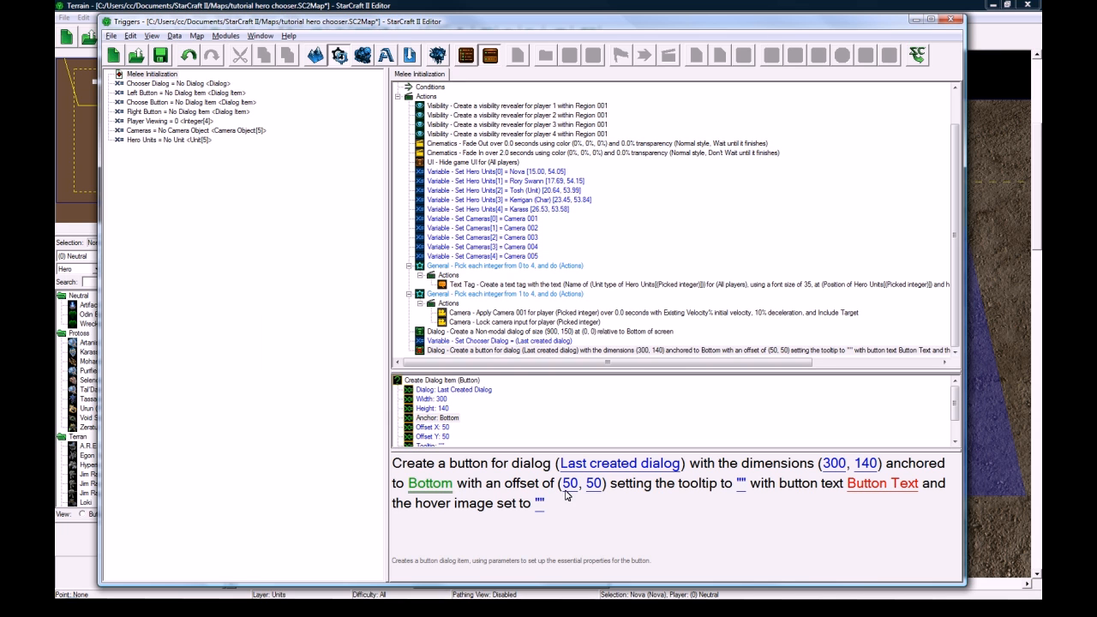
Set the button's X and Y offsets to 0 and its button text to "Choose Hero".
click(568, 485)
text(0)
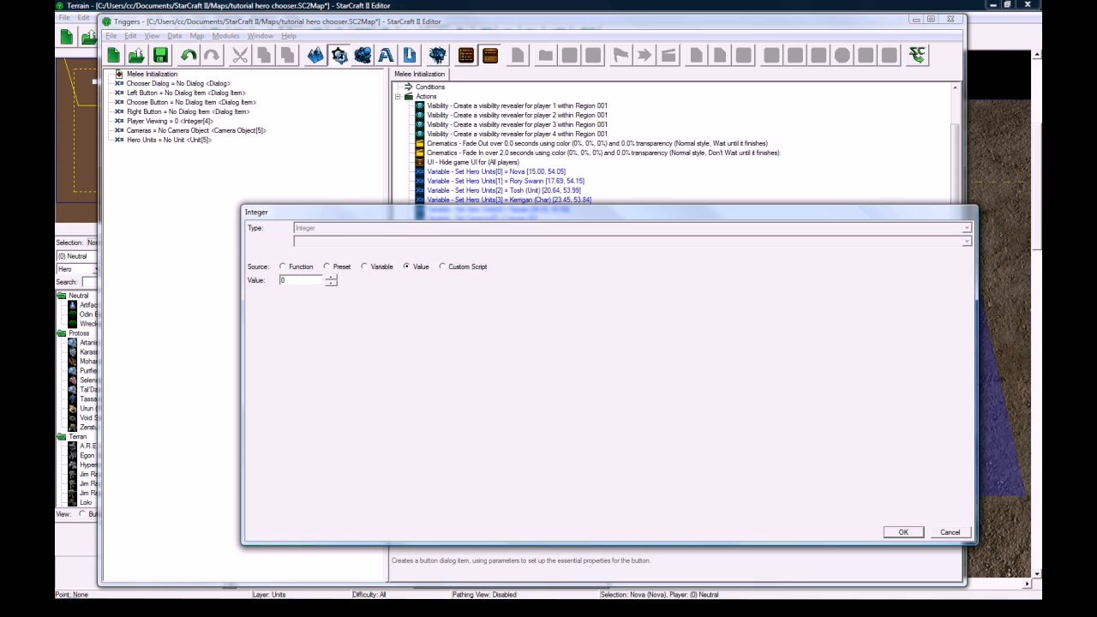
key(Return)
click(583, 483)
text(0)
key(Return)
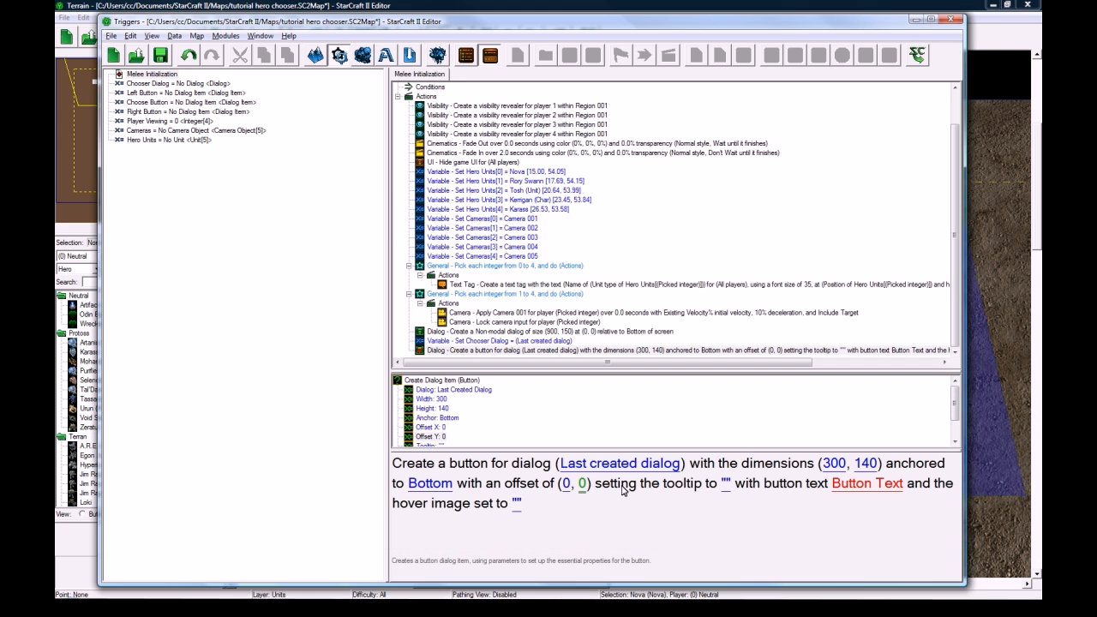
click(863, 483)
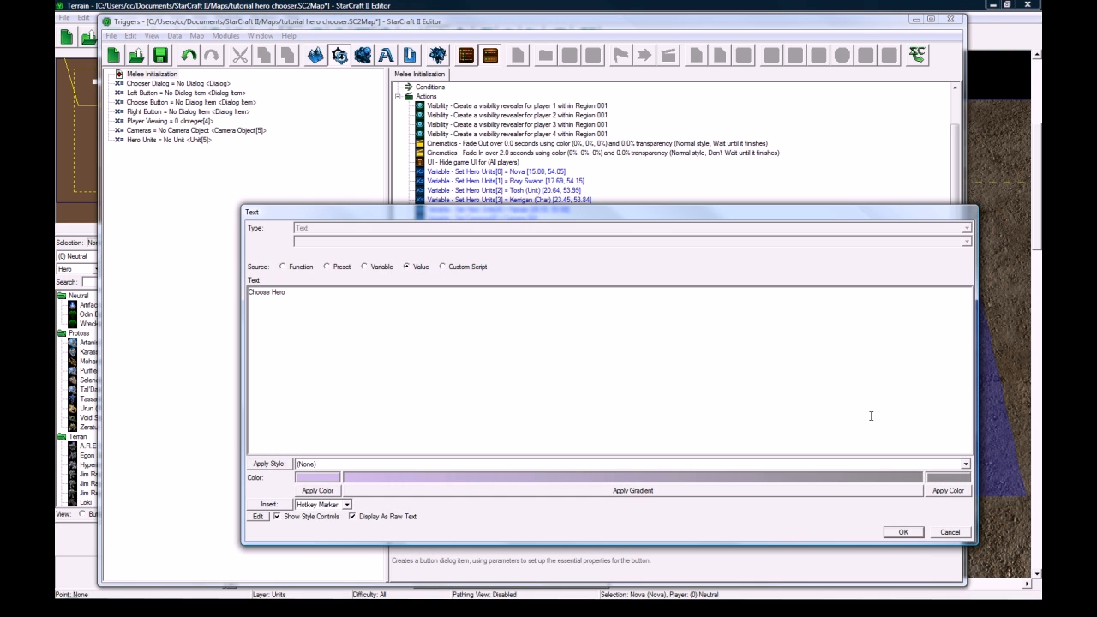
click(903, 532)
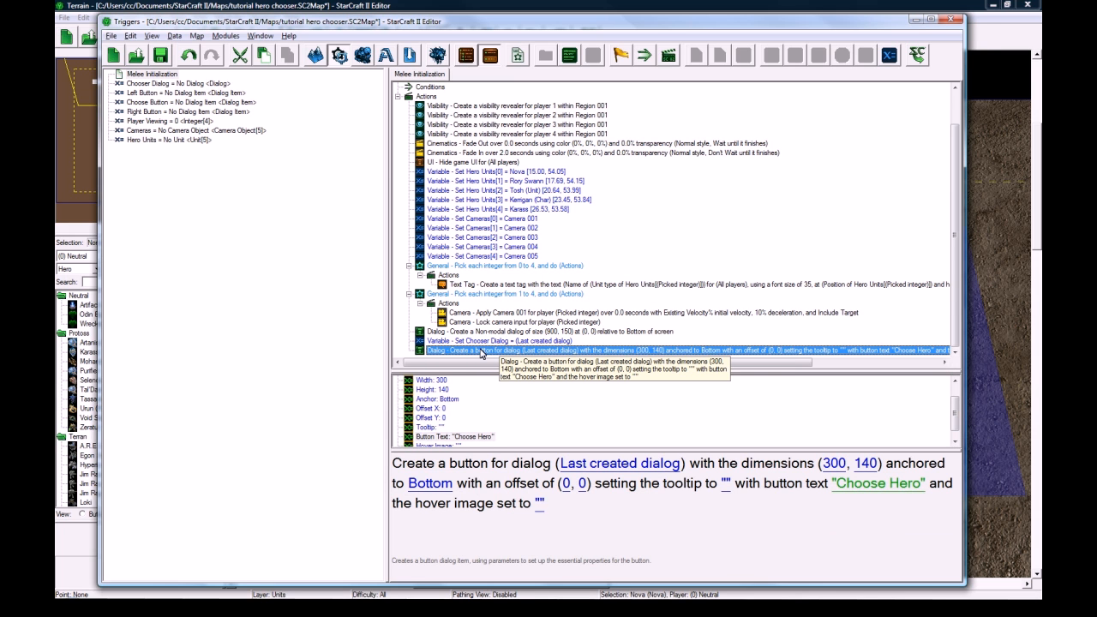
Place a copy of the action that sets Chooser Dialog directly after the button creation action.
key(ctrl+r)
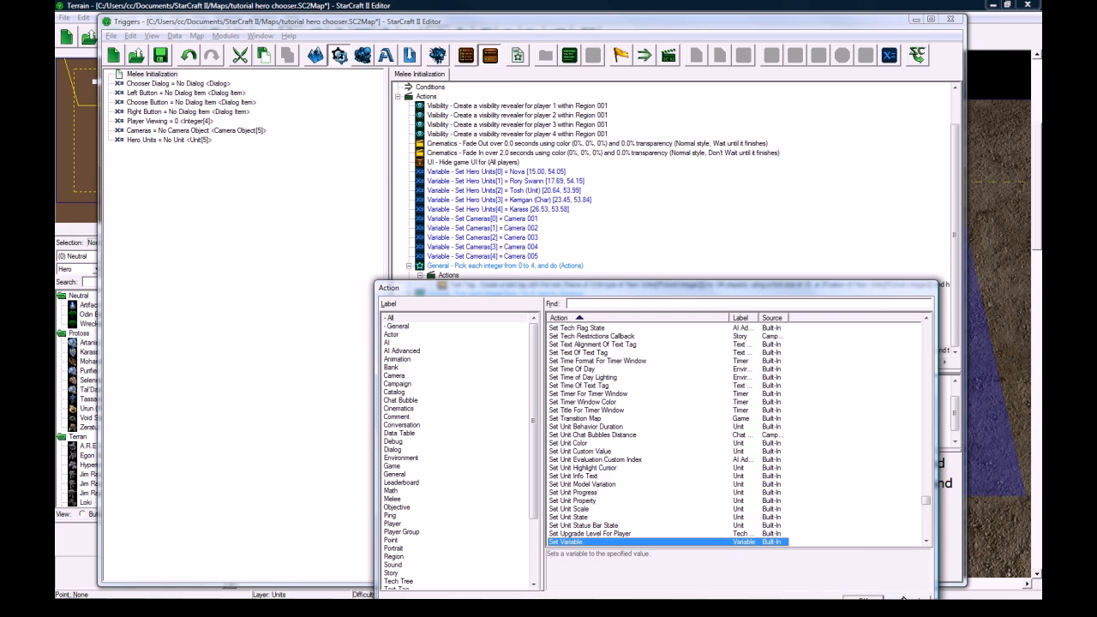
click(903, 599)
click(561, 342)
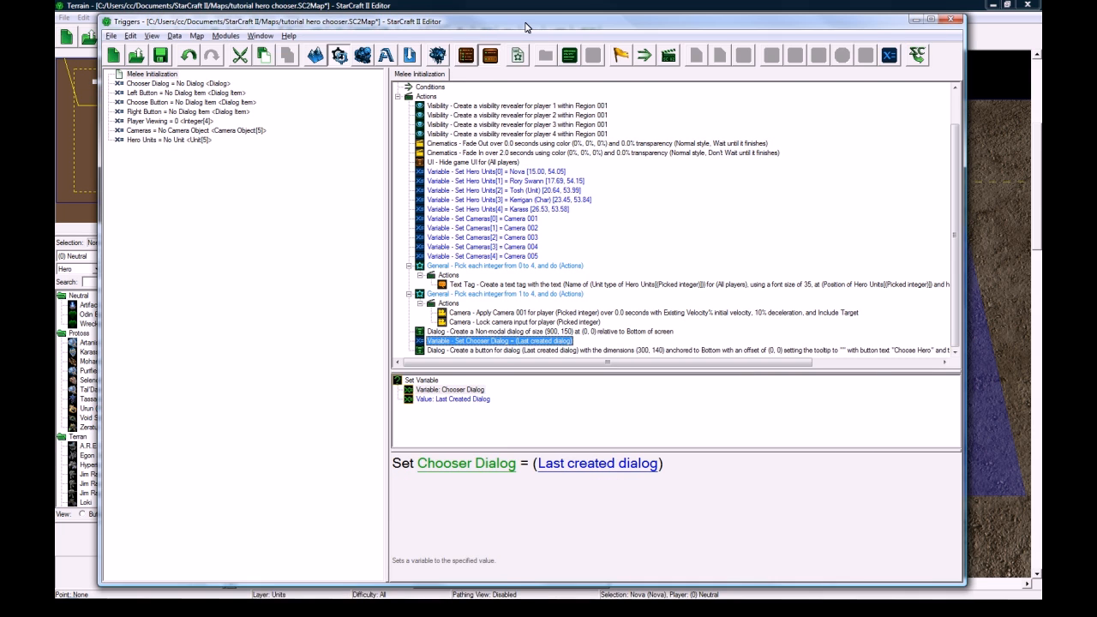
drag(527, 27, 527, 24)
click(522, 346)
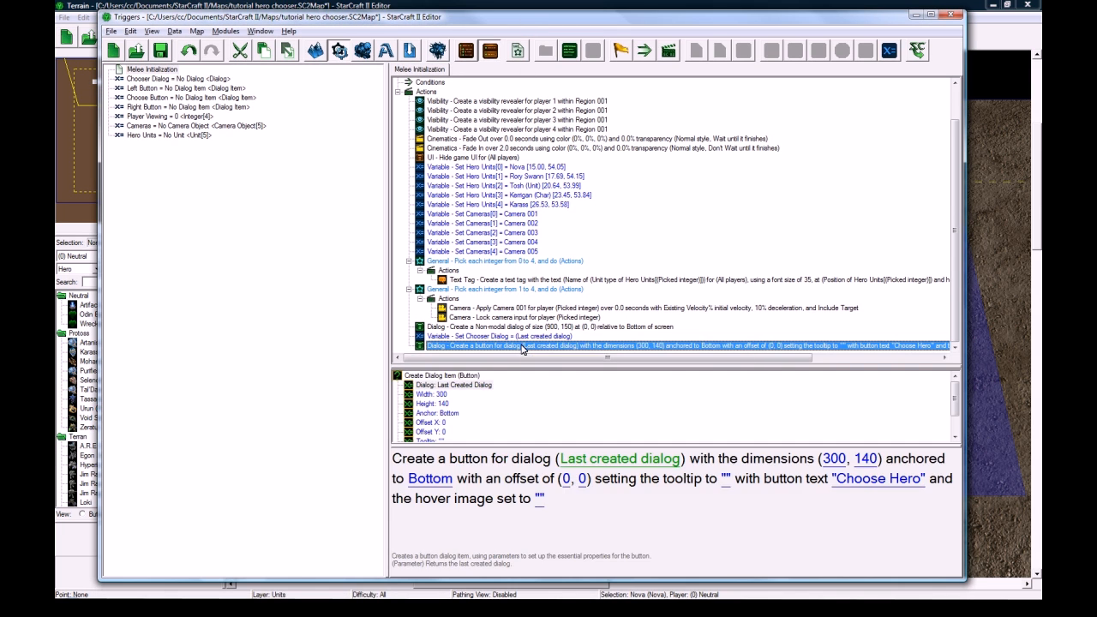
key(ctrl+v)
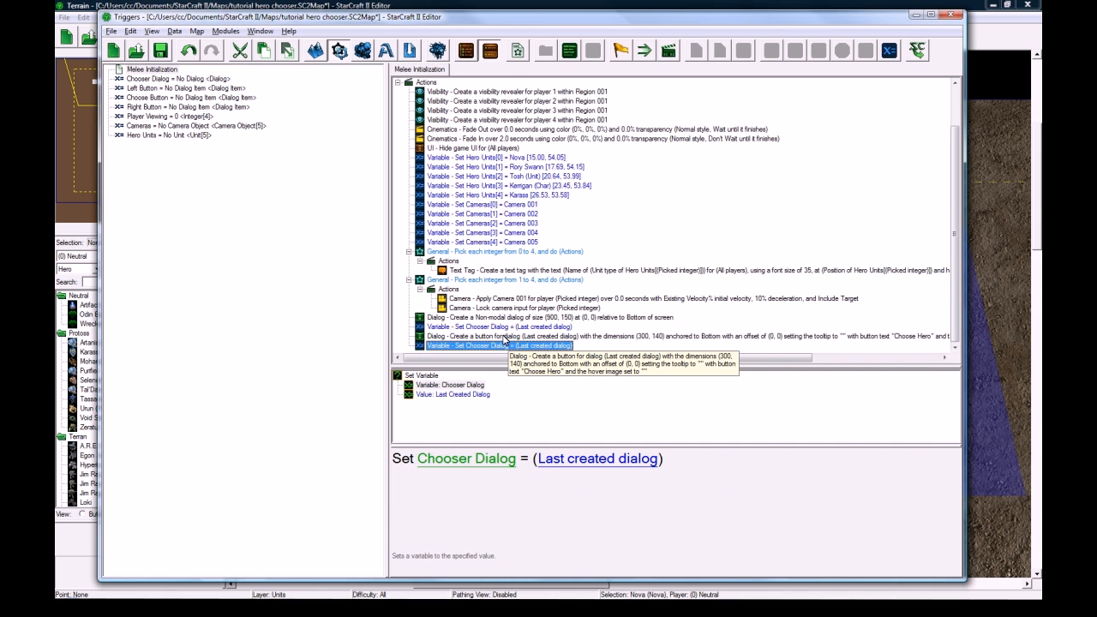
Make the copied Set Variable action assign the Last Created Dialog Item function to the Choose Button variable.
click(465, 460)
double_click(376, 312)
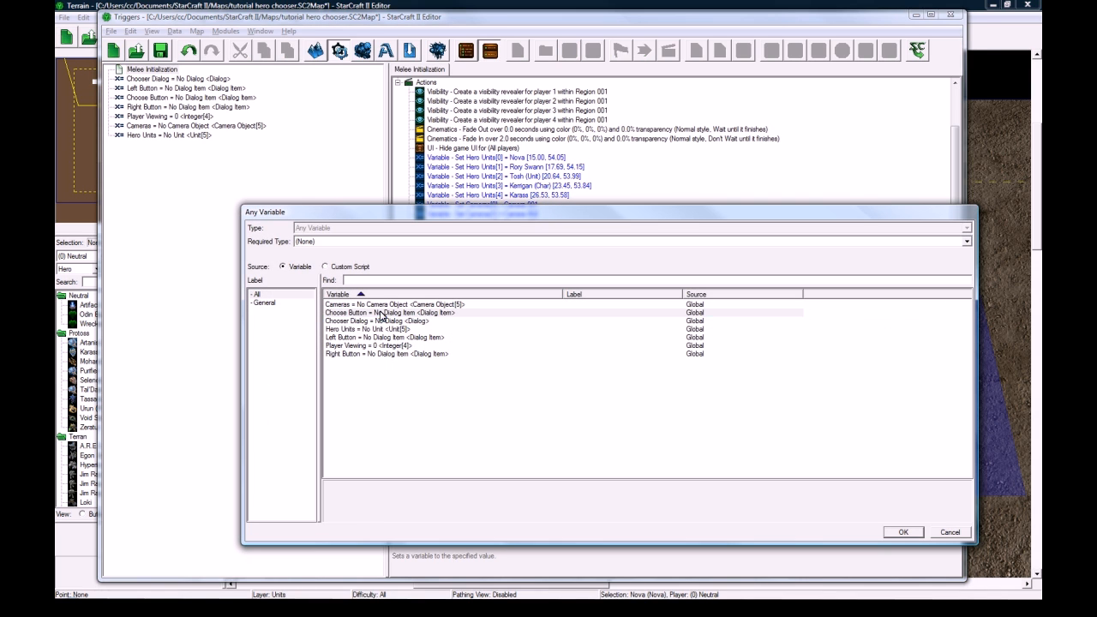
click(543, 460)
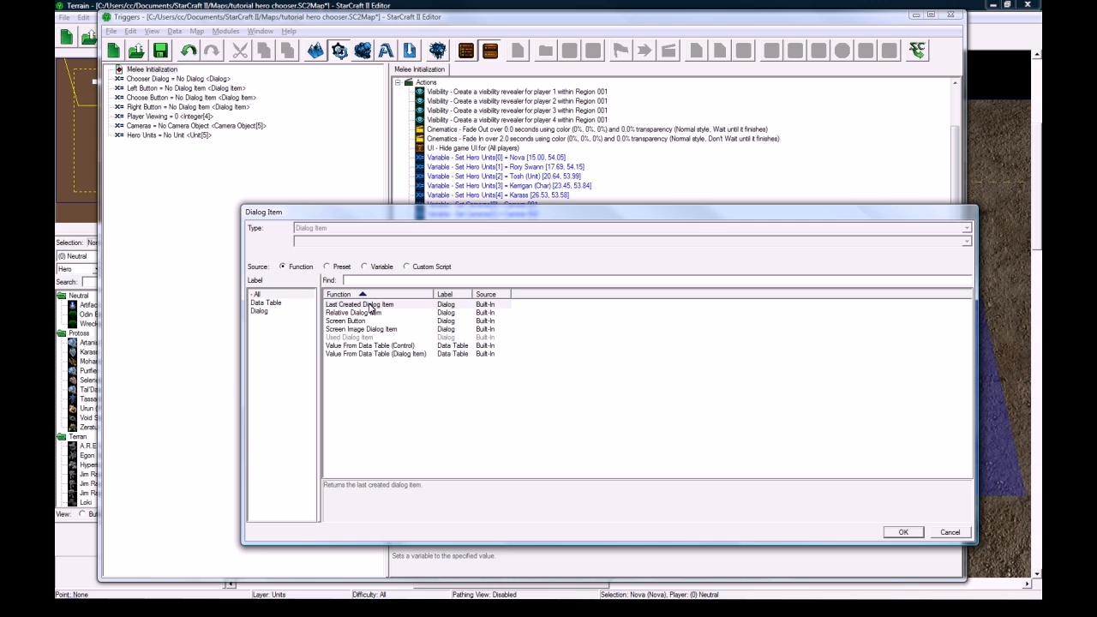
double_click(370, 305)
click(584, 339)
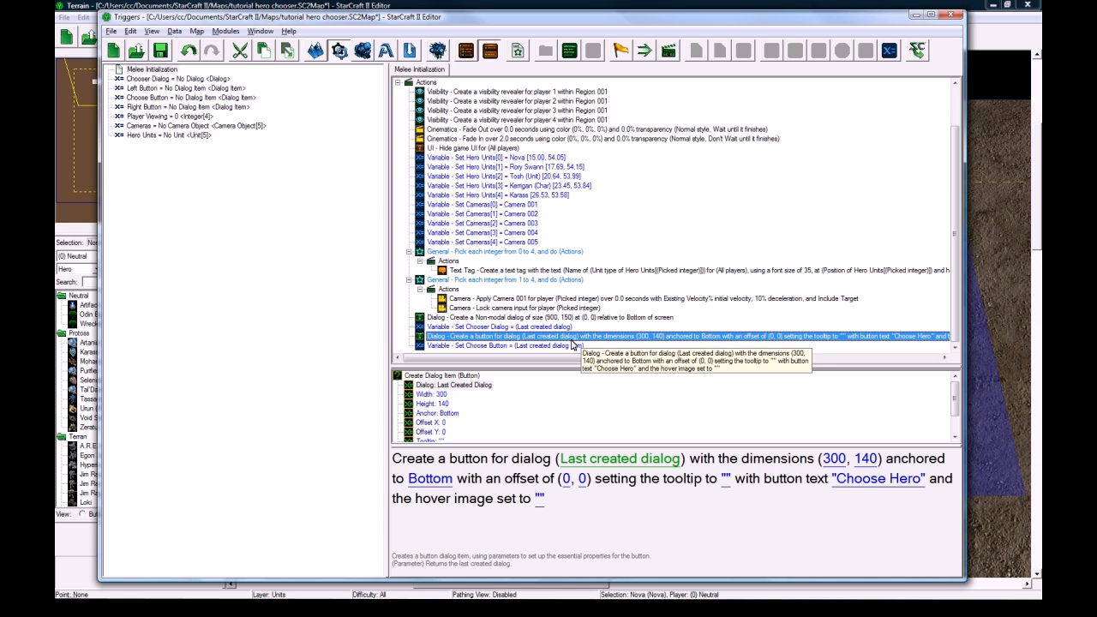
click(572, 346)
click(576, 338)
click(561, 327)
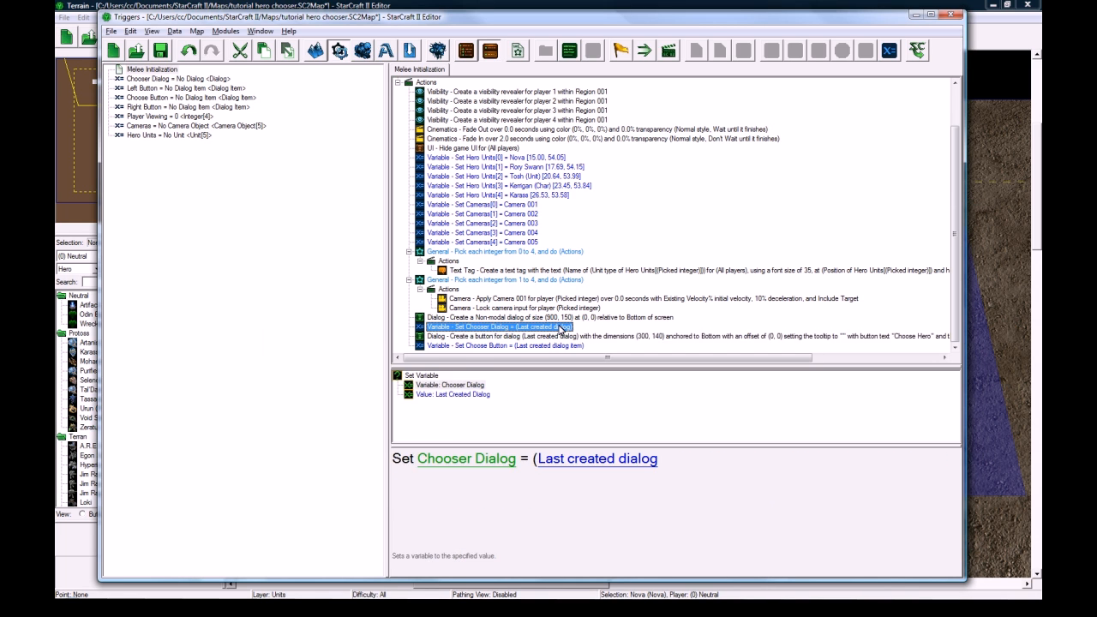
click(555, 338)
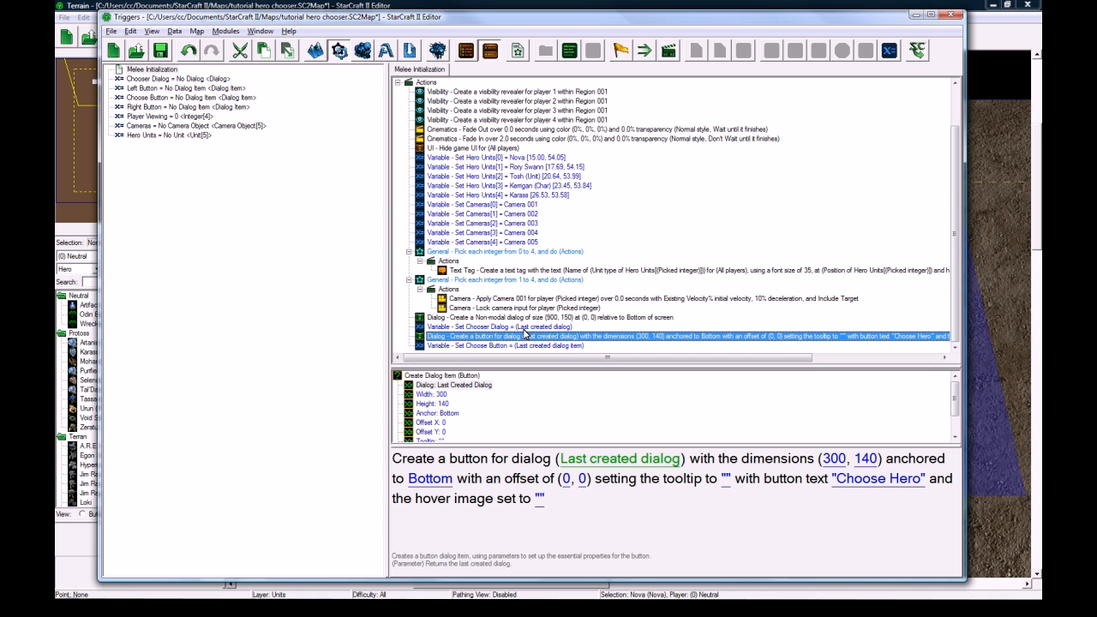
Add a Show/Hide Dialog Background action directly after the action that sets Chooser Dialog.
double_click(525, 326)
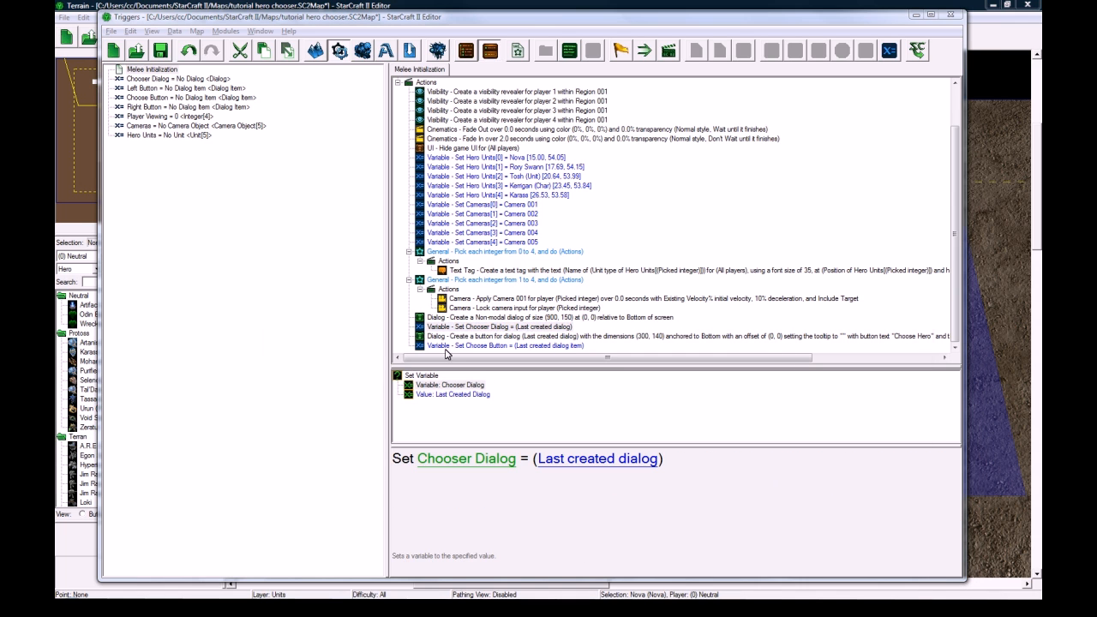
click(410, 449)
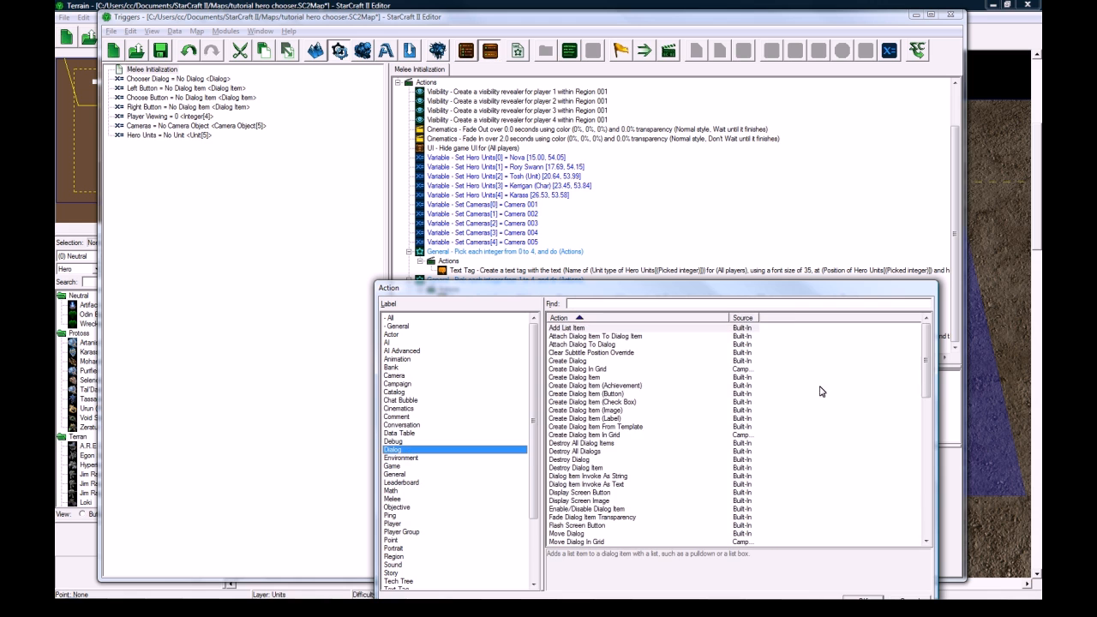
drag(926, 355, 925, 493)
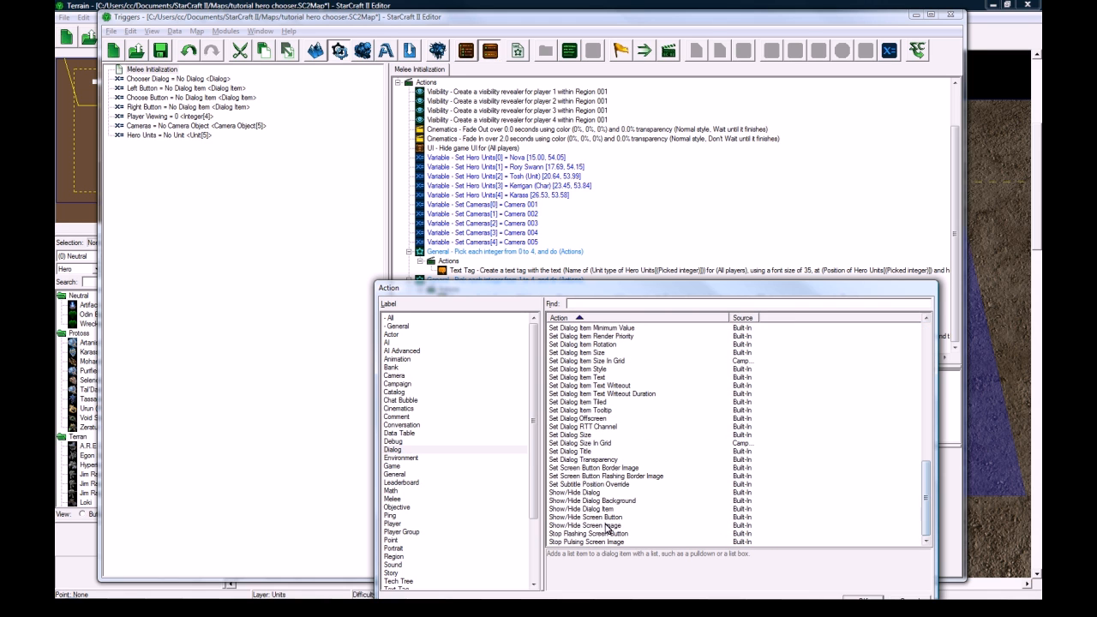
double_click(612, 493)
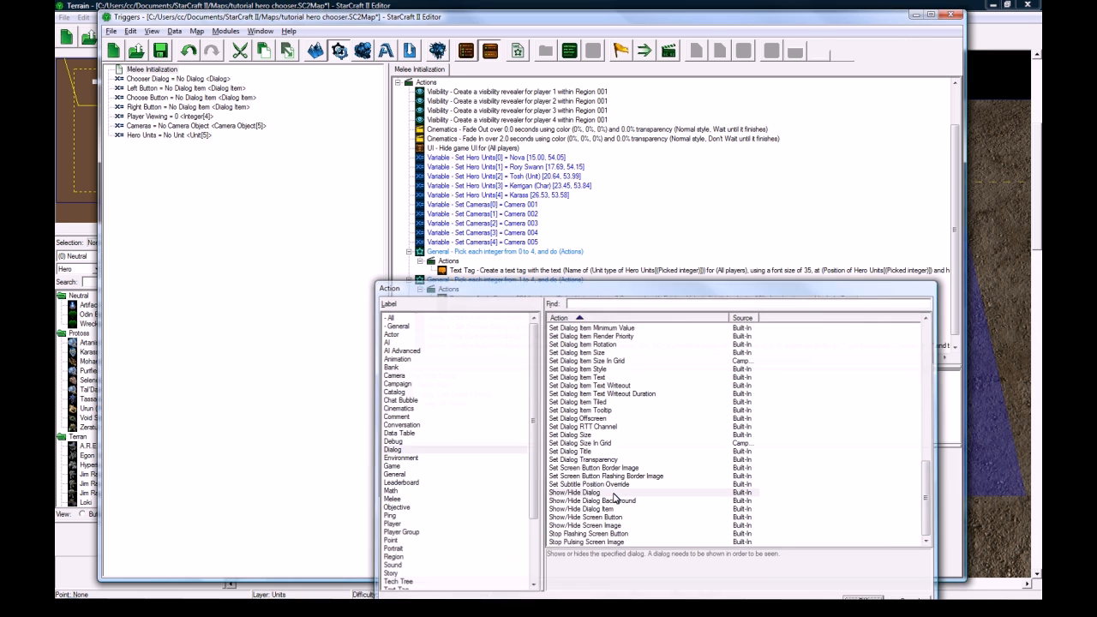
double_click(514, 337)
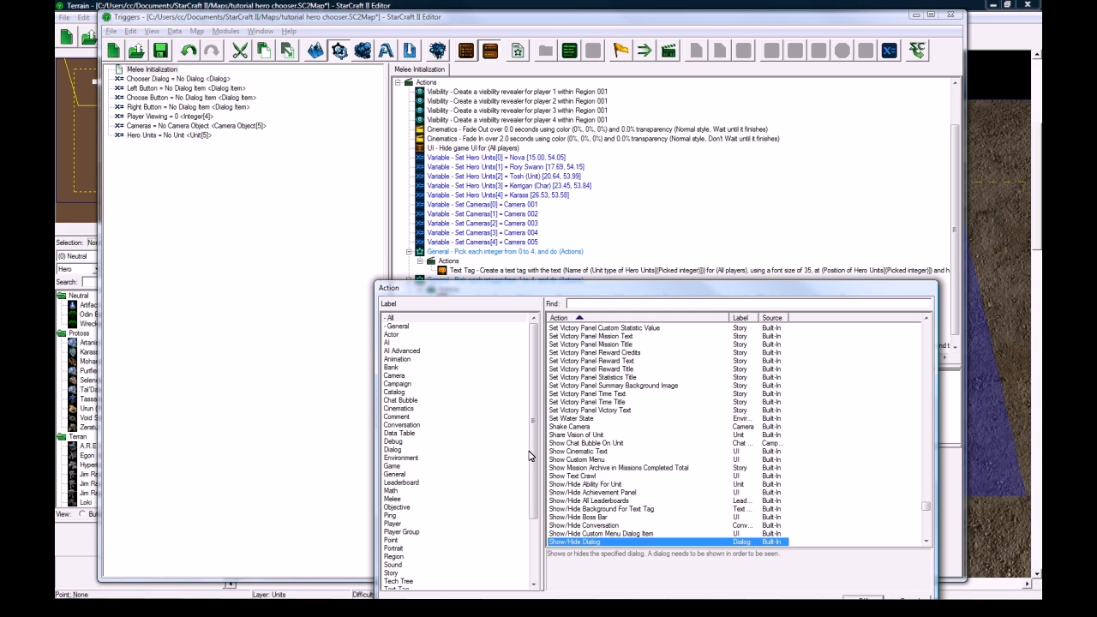
double_click(623, 526)
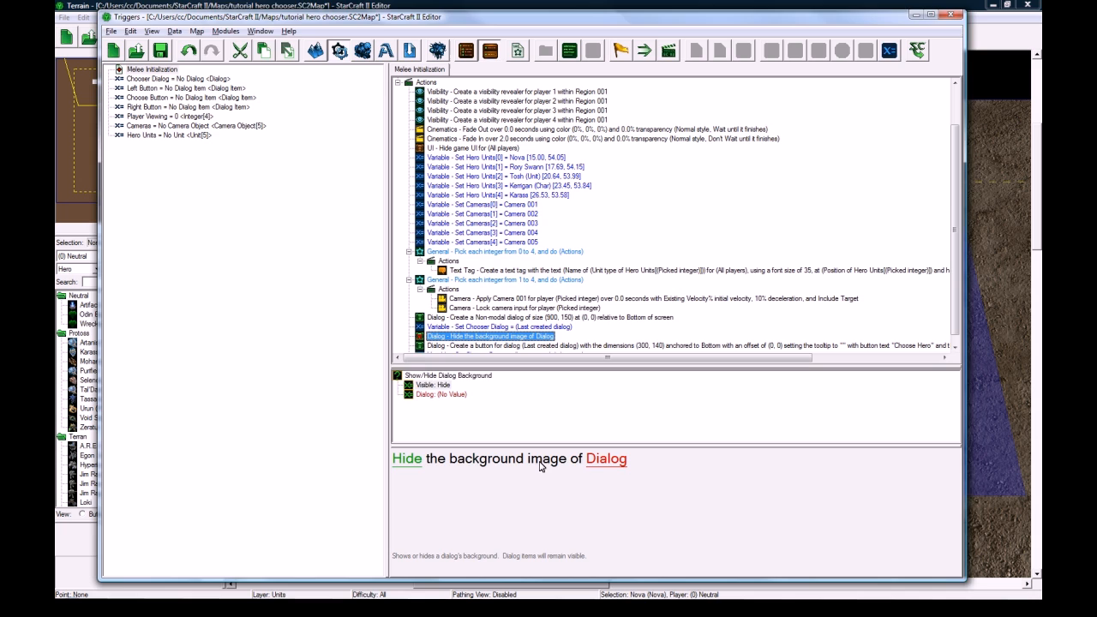
Make the Last Created Dialog function the target of the background-hiding action.
click(607, 459)
click(284, 267)
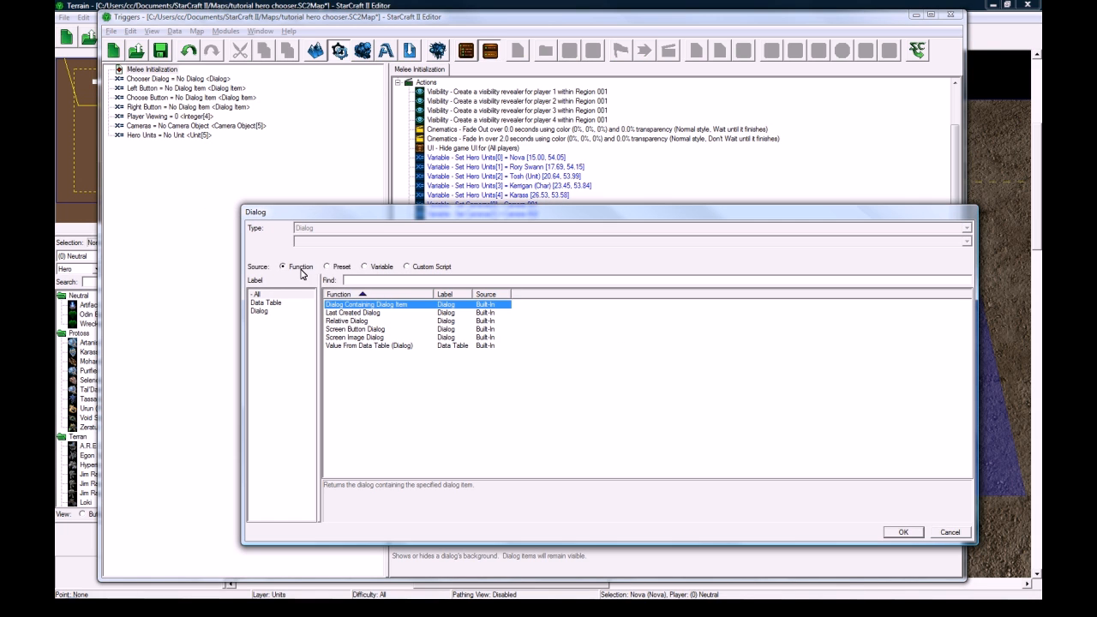
double_click(354, 314)
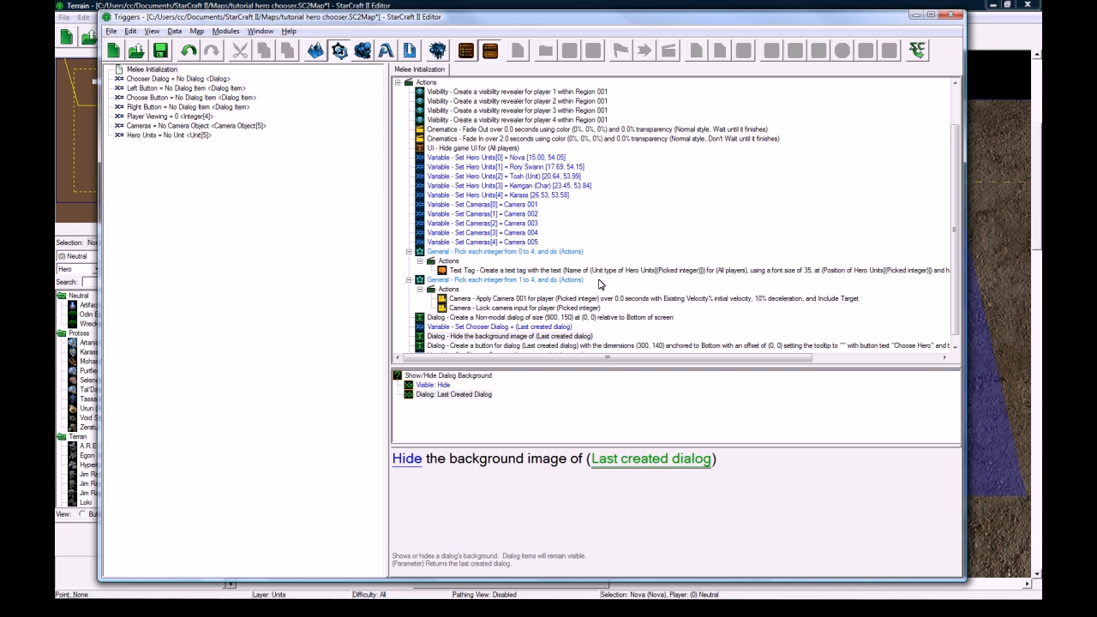
Place a copy of the background-hiding action after the action that sets Choose Button.
scroll(564, 250, down, 1)
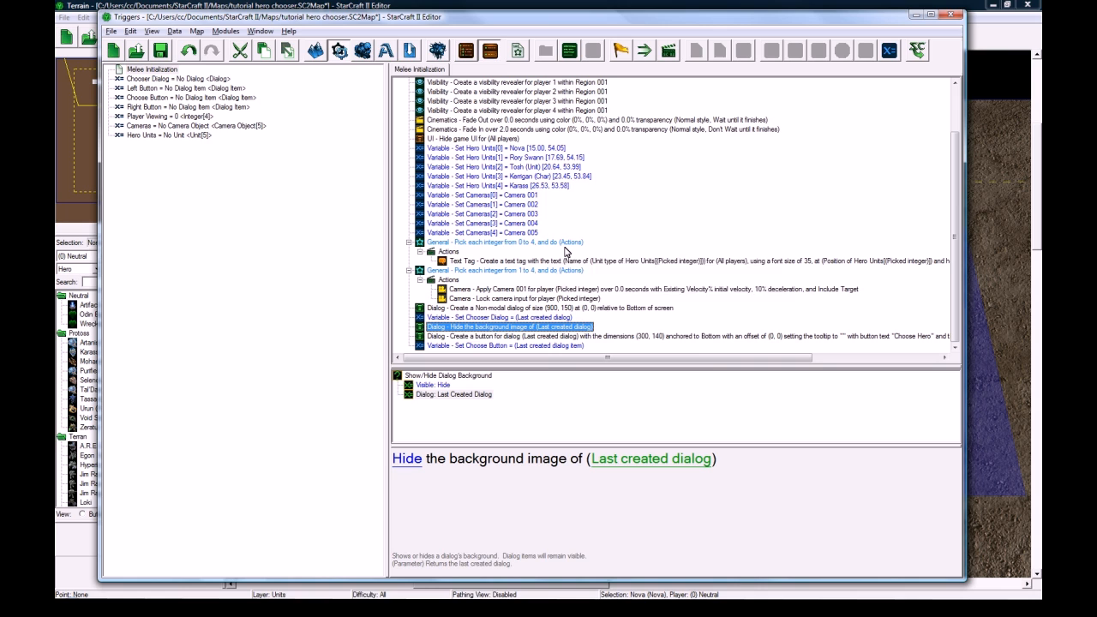
click(474, 344)
key(ctrl+v)
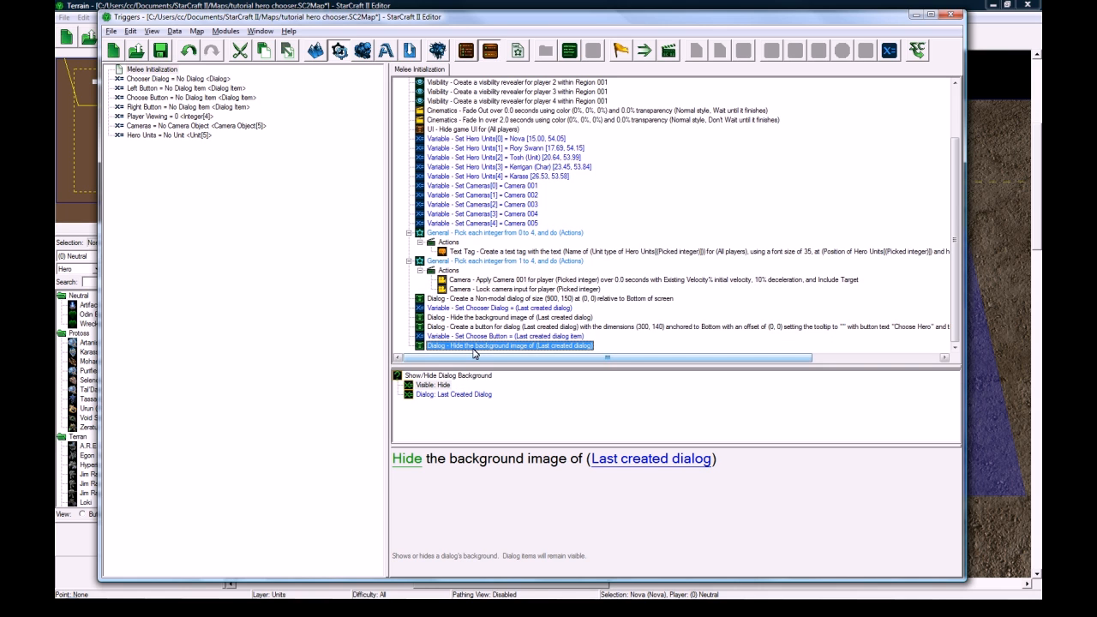
Change the copied action at the end of the trigger to Show/Hide Dialog and set its visibility to Show.
double_click(476, 347)
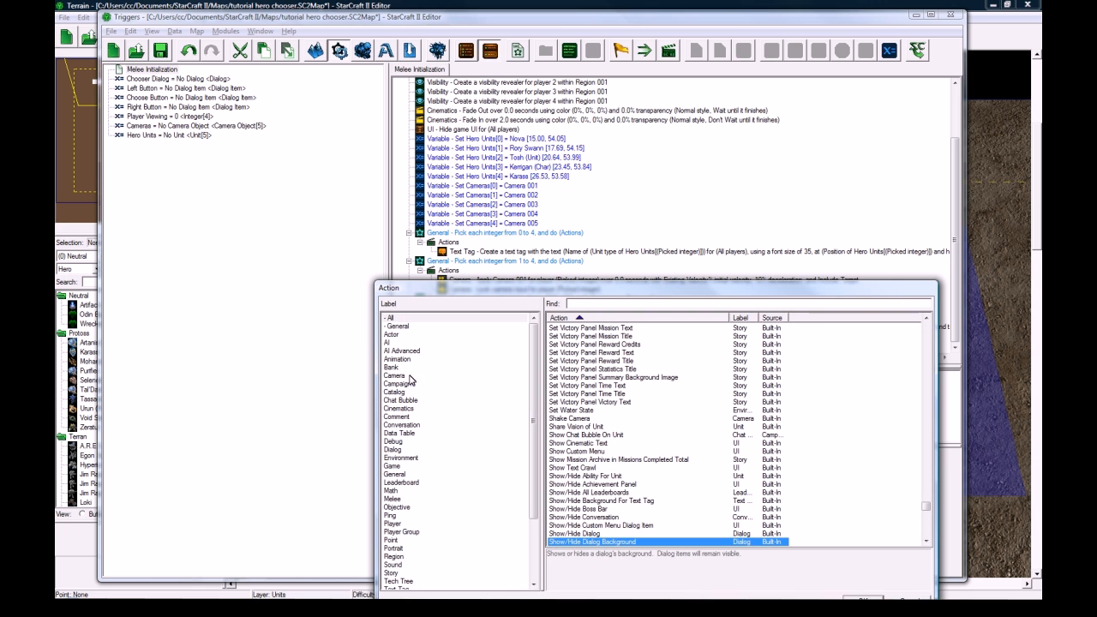
click(399, 449)
click(667, 419)
key(s)
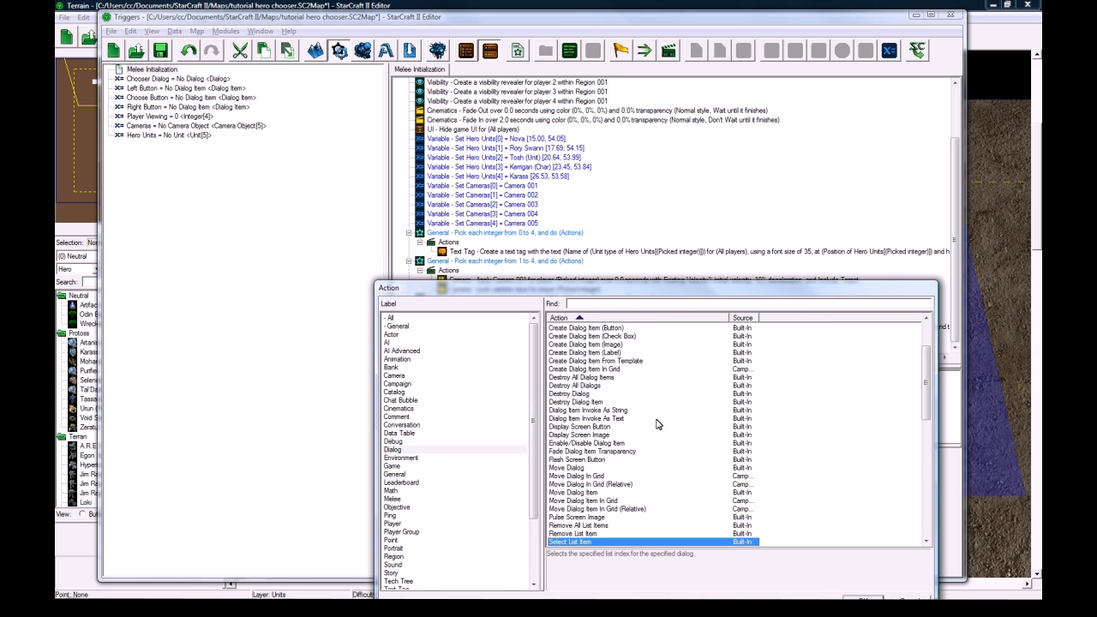
scroll(655, 423, down, 6)
scroll(591, 423, down, 5)
scroll(592, 434, up, 4)
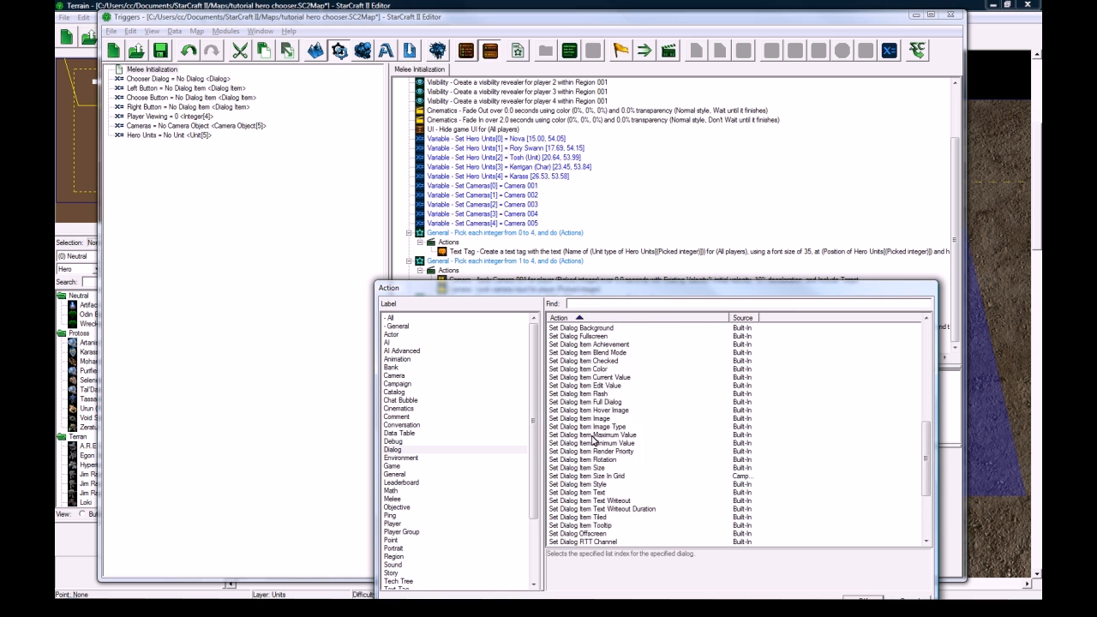
scroll(595, 435, down, 7)
double_click(602, 495)
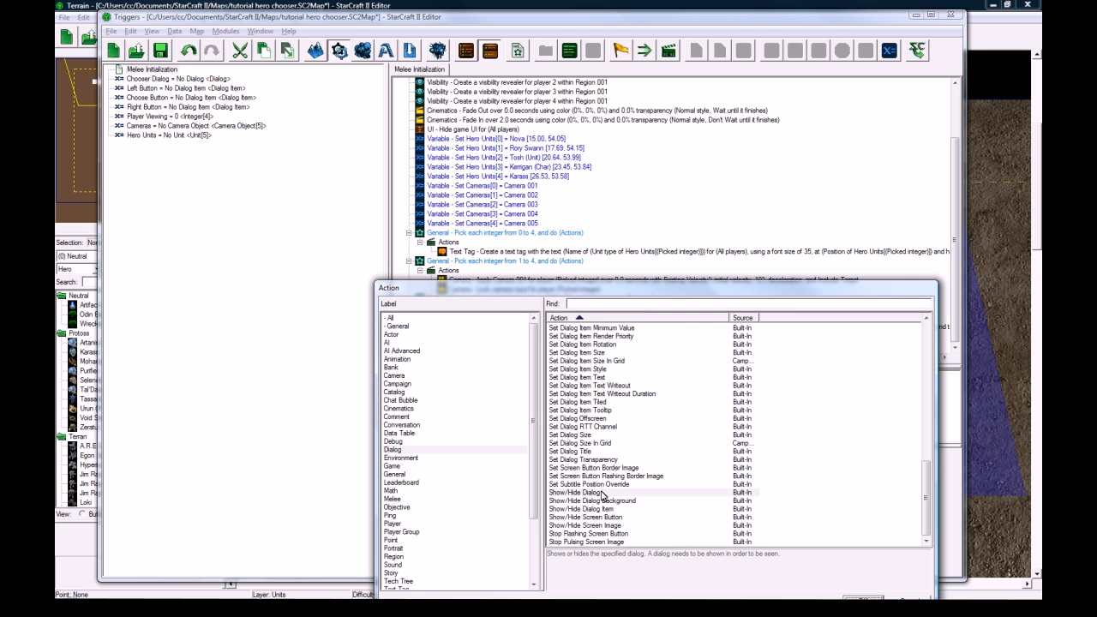
click(416, 460)
key(Return)
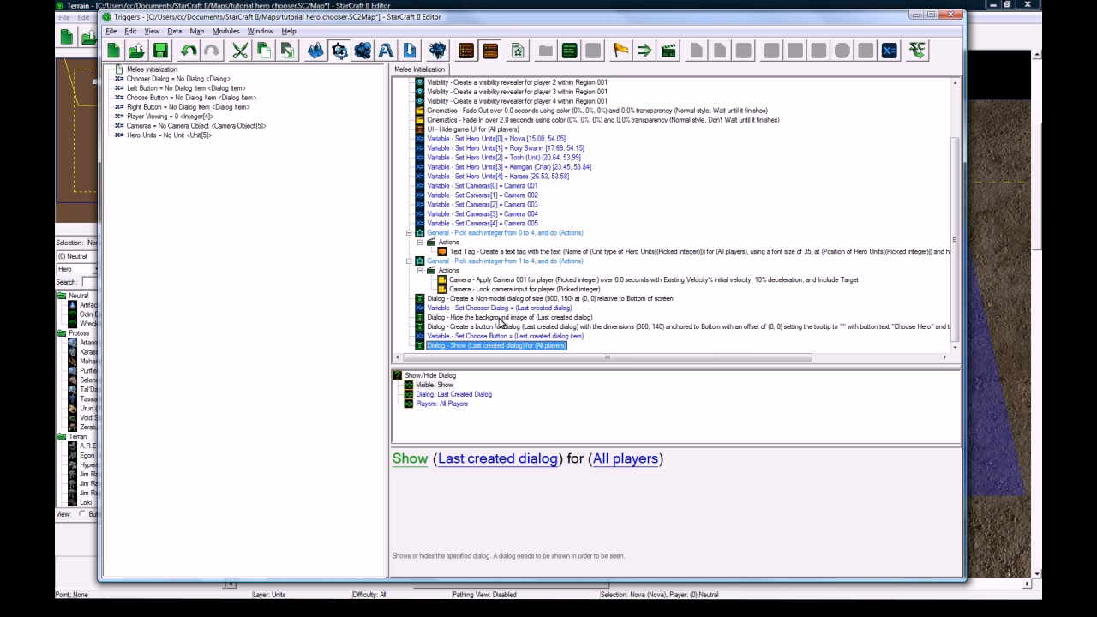
click(485, 336)
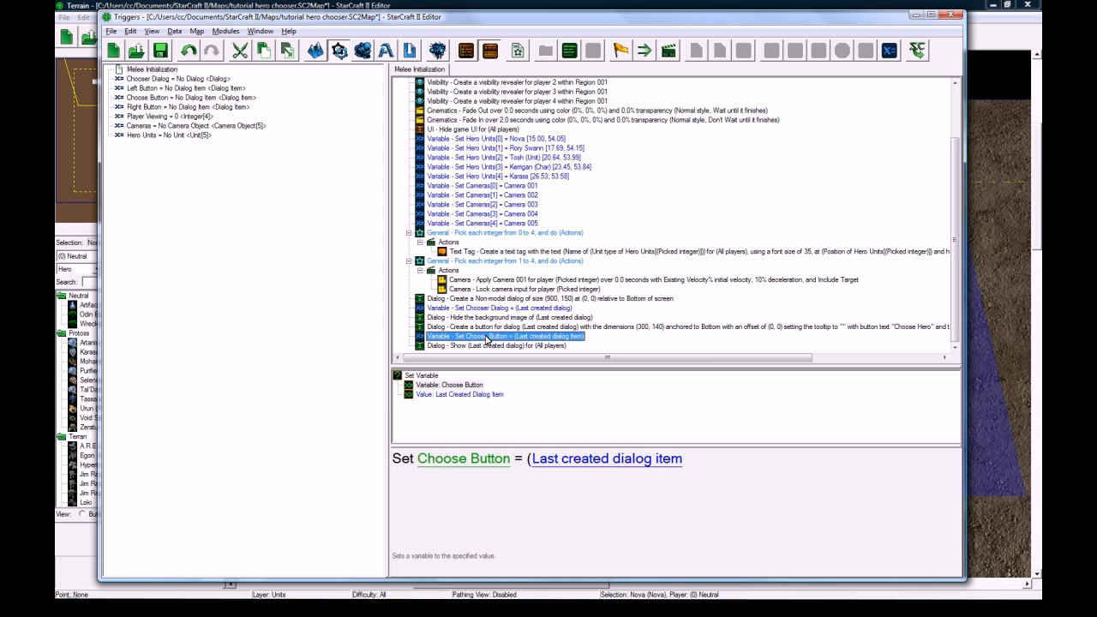
click(490, 345)
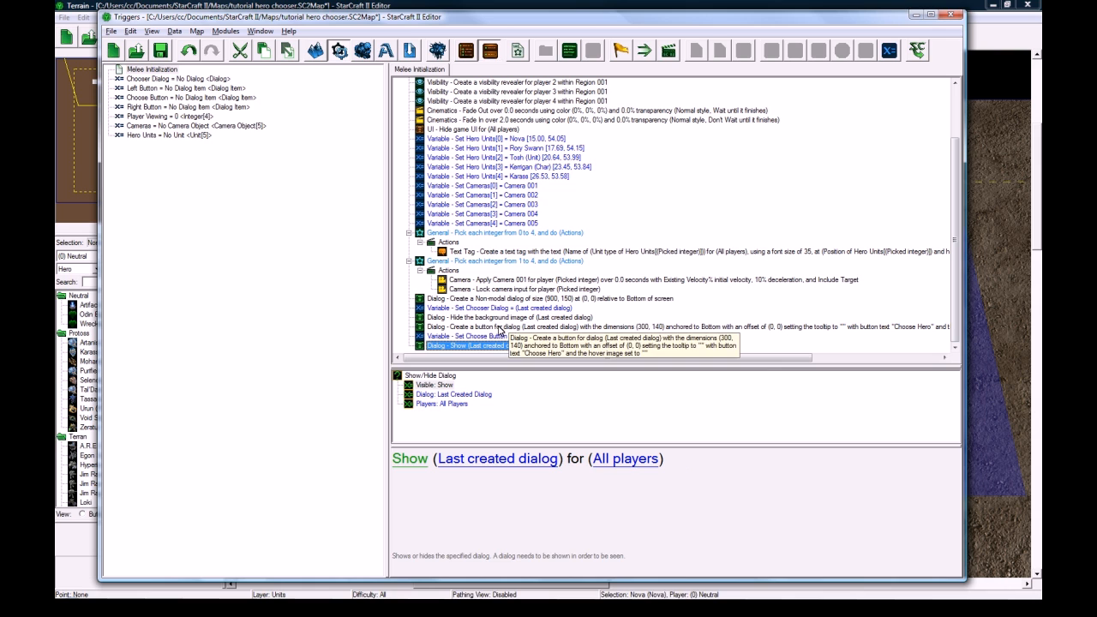
Duplicate the Choose Hero button creation action together with the action that sets Choose Button, placing the copies before the Show Dialog action.
click(495, 299)
click(498, 309)
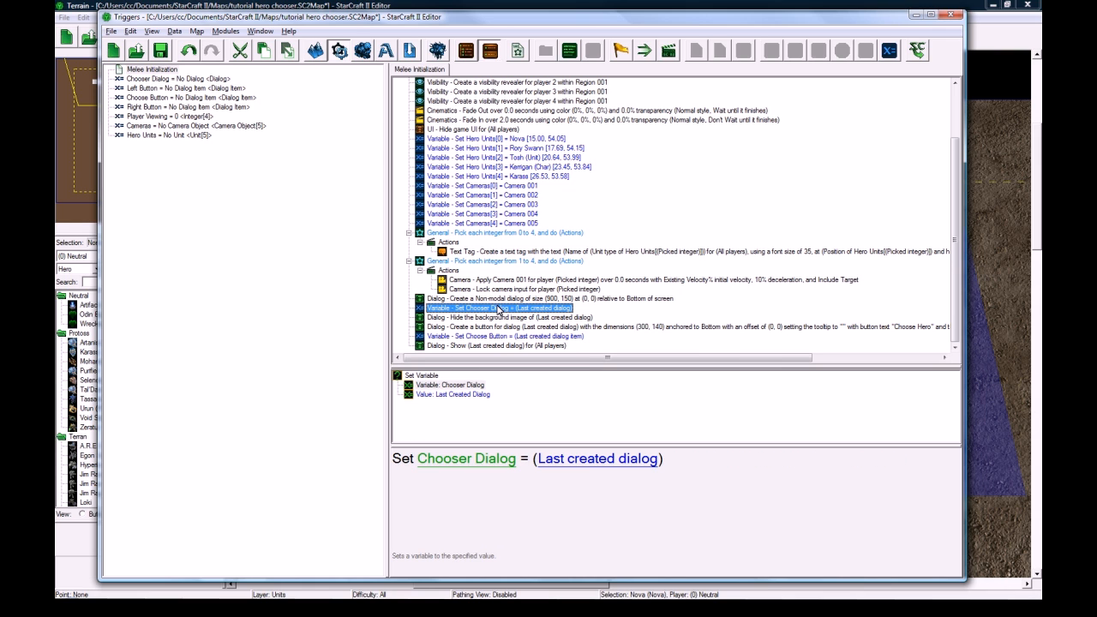
click(498, 318)
click(492, 327)
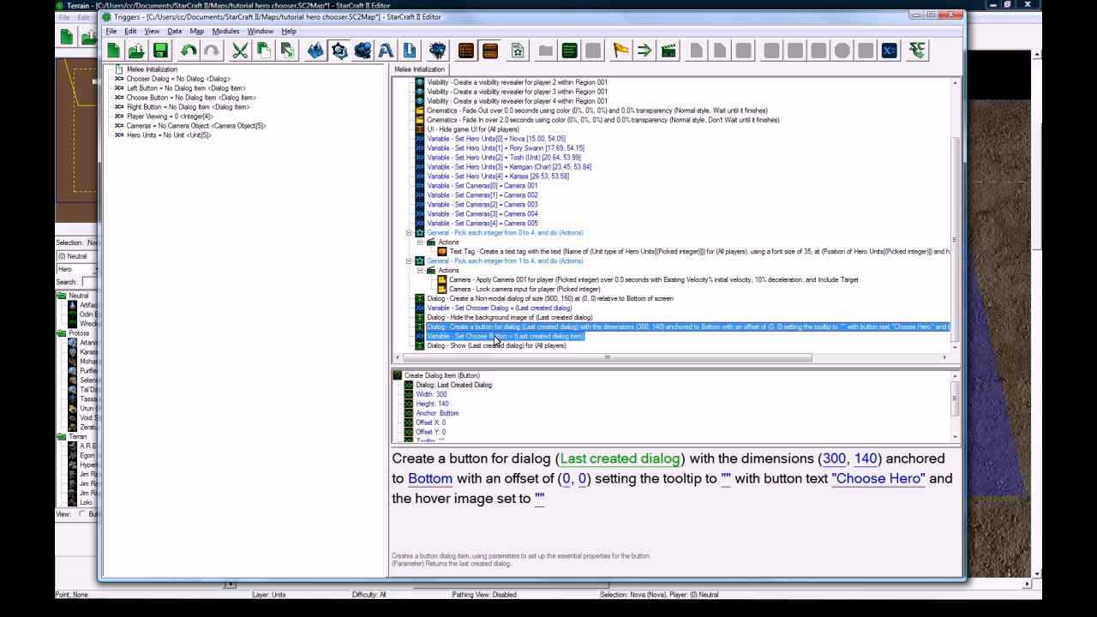
click(494, 336)
key(ctrl+v)
click(506, 318)
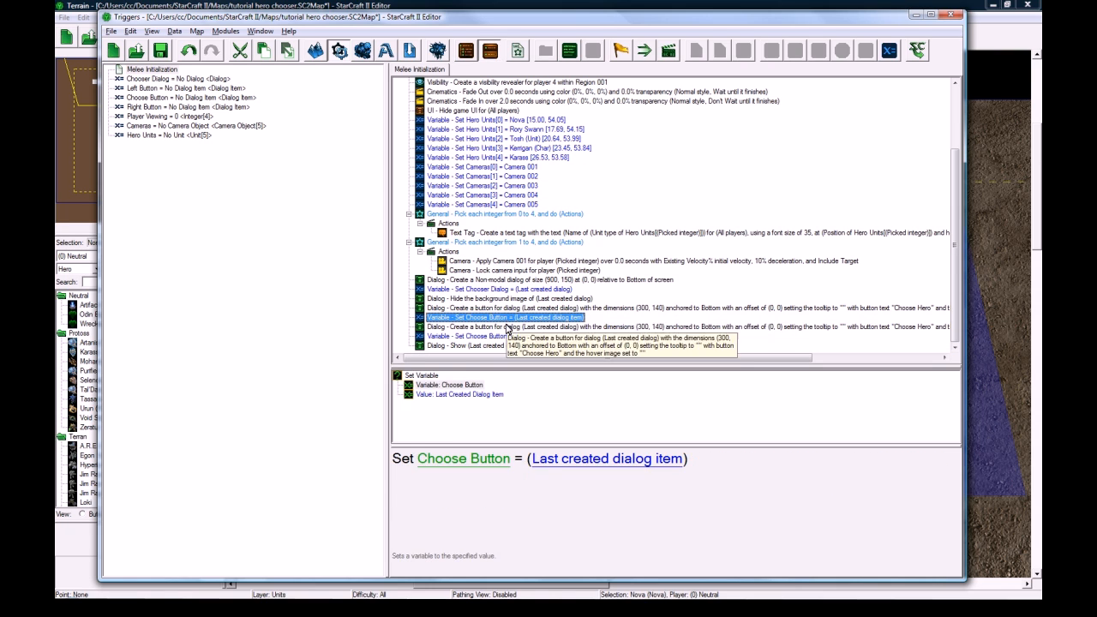
Set the copied button's X offset to -300 and its button text to "Previous".
click(506, 328)
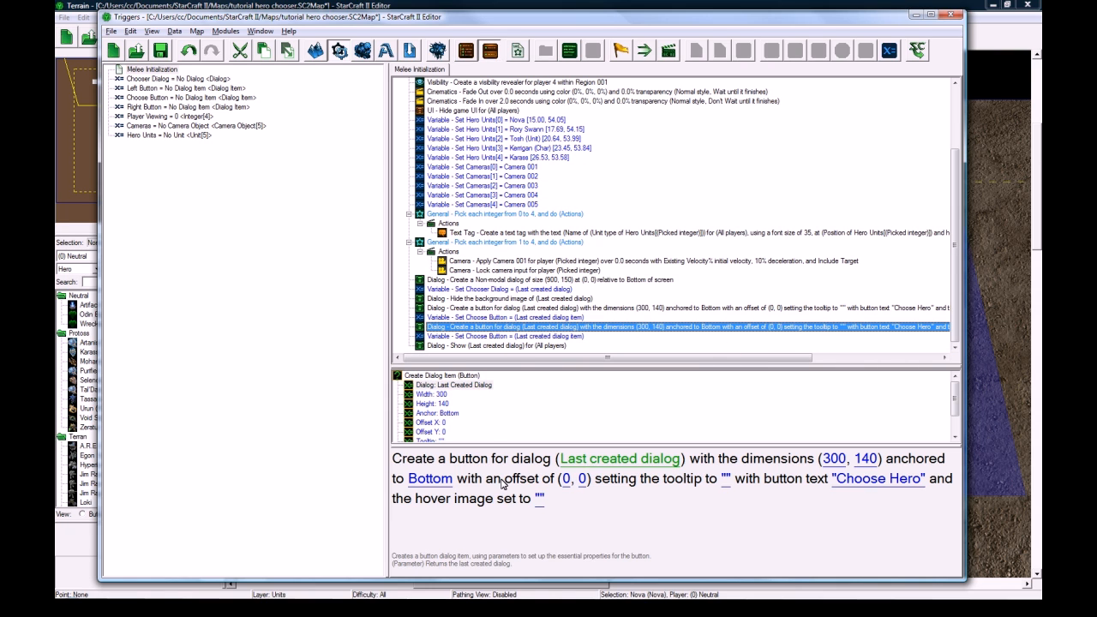
click(564, 483)
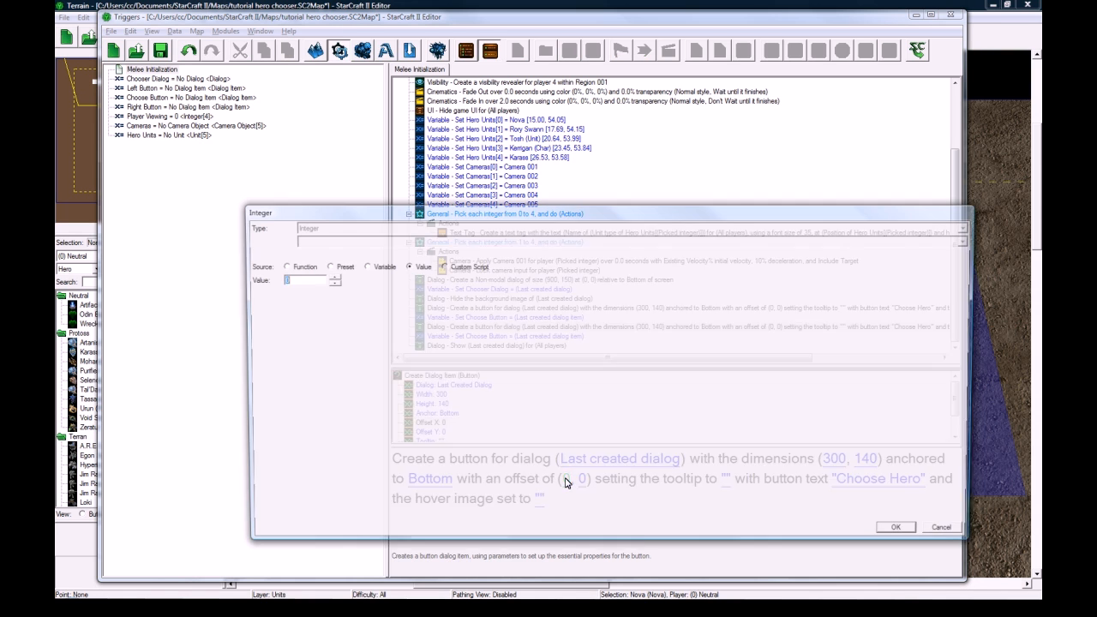
text(-300)
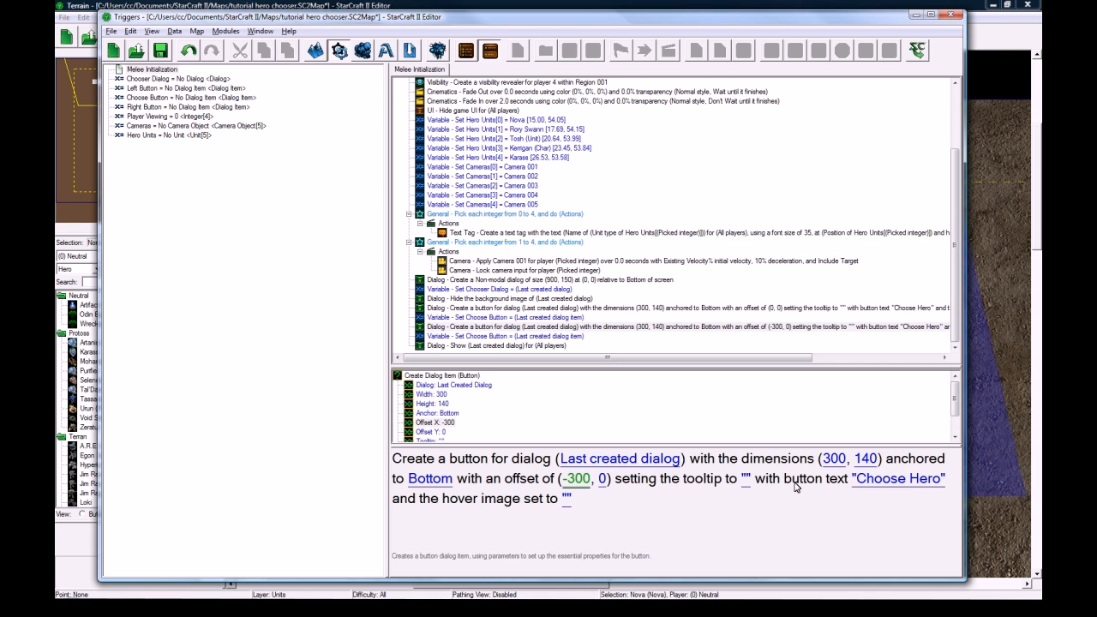
click(898, 478)
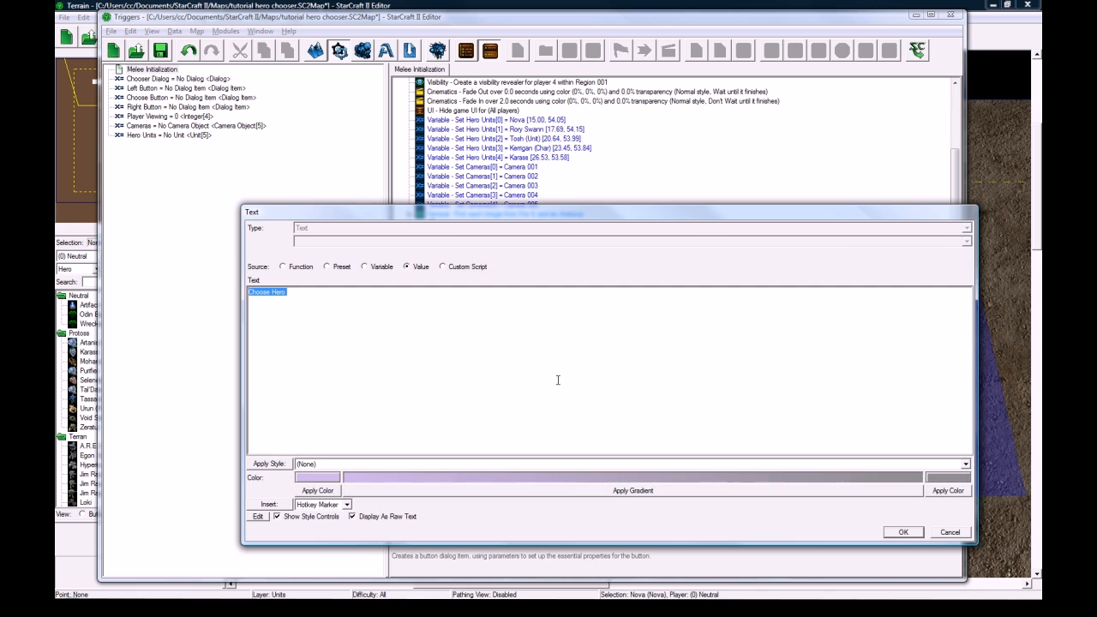
text(Previous)
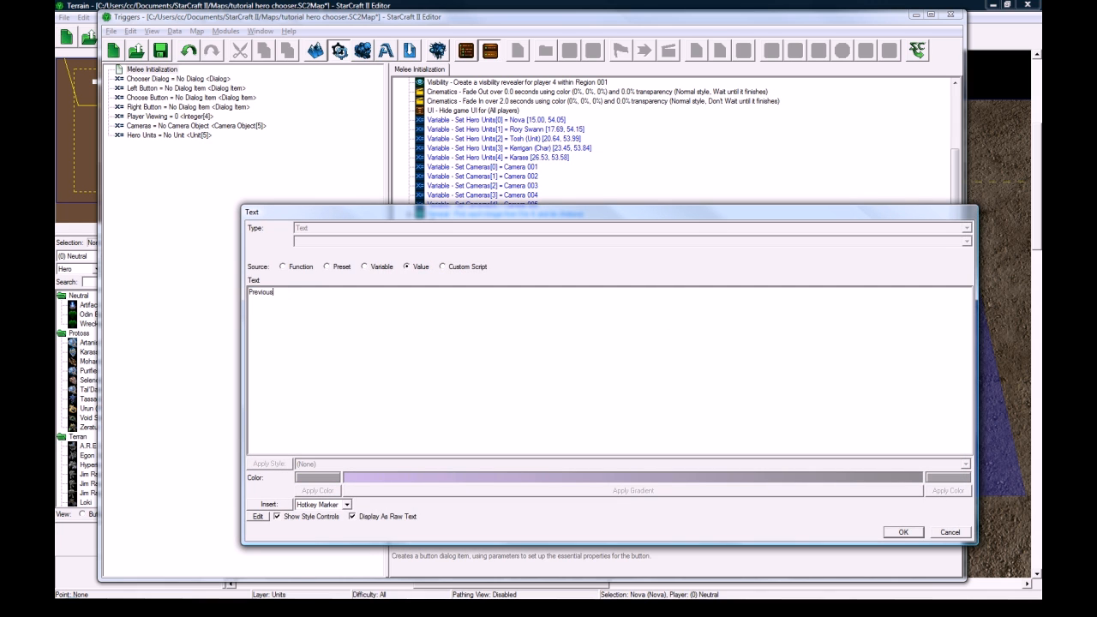
click(903, 532)
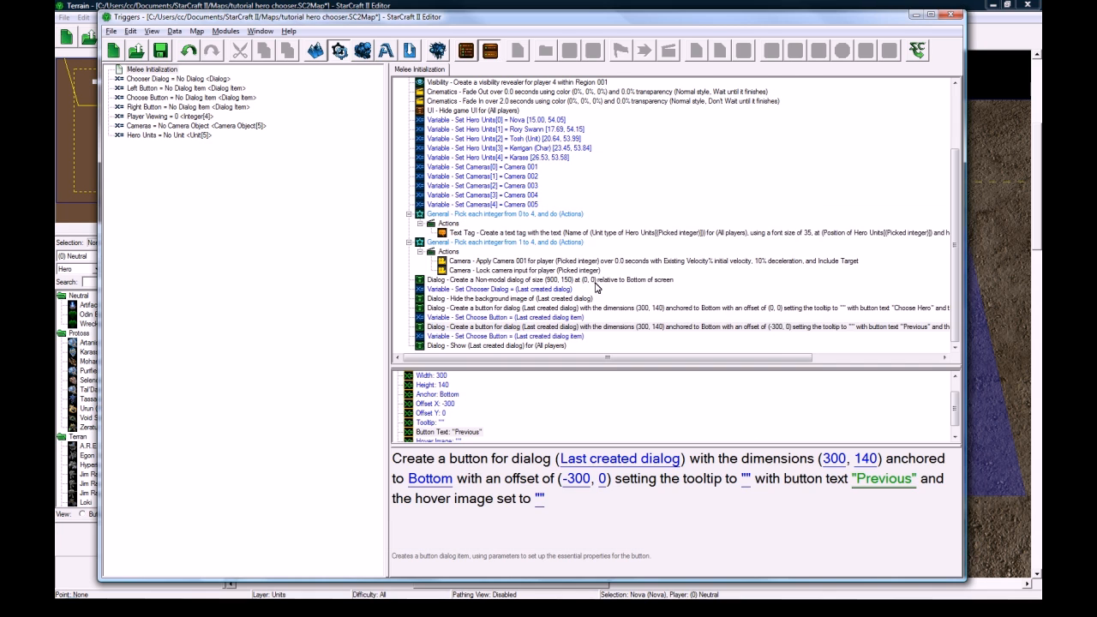
Change the variable in the Set Variable action after the Previous button to Left Button.
click(550, 335)
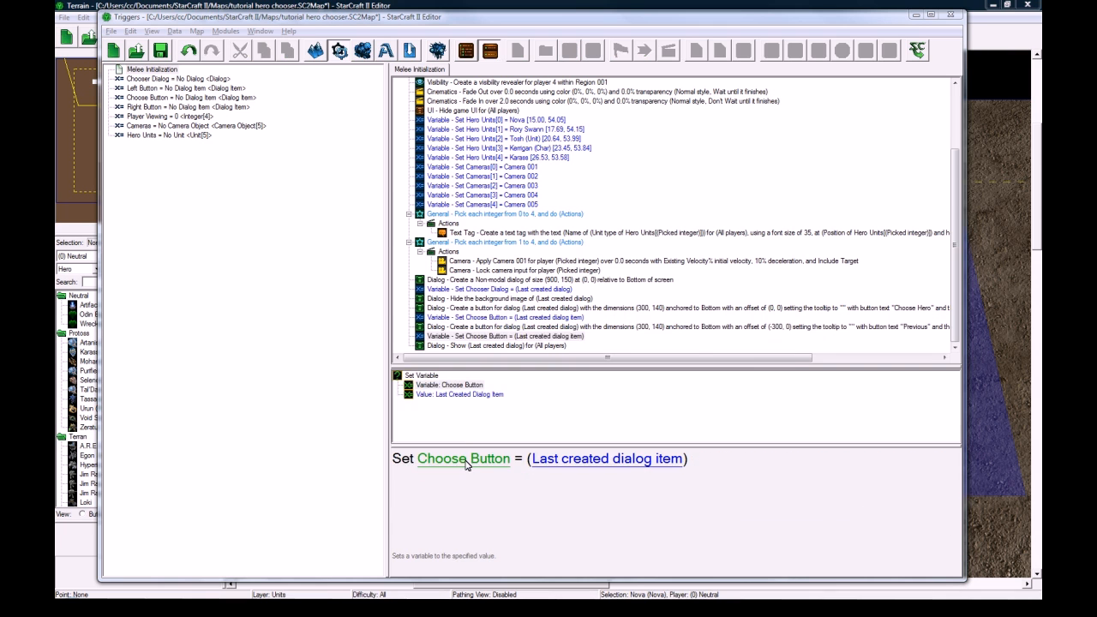
click(467, 461)
key(Down)
key(Down)
key(Down)
key(Return)
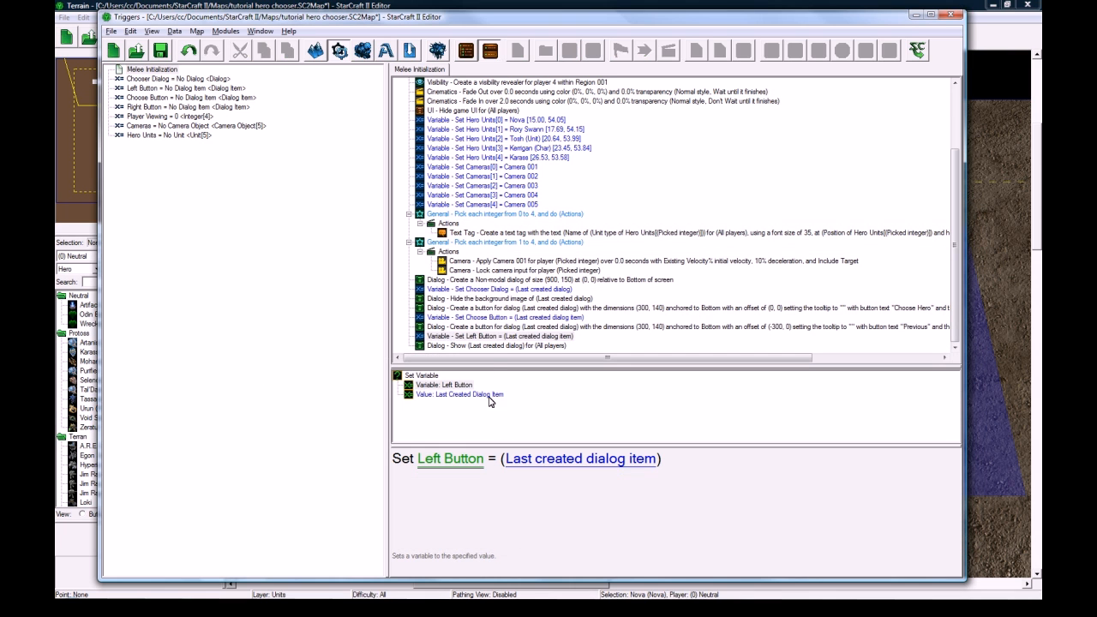
Duplicate the Previous button creation action and its Set Left Button action directly below the originals.
click(509, 327)
shift+click(512, 338)
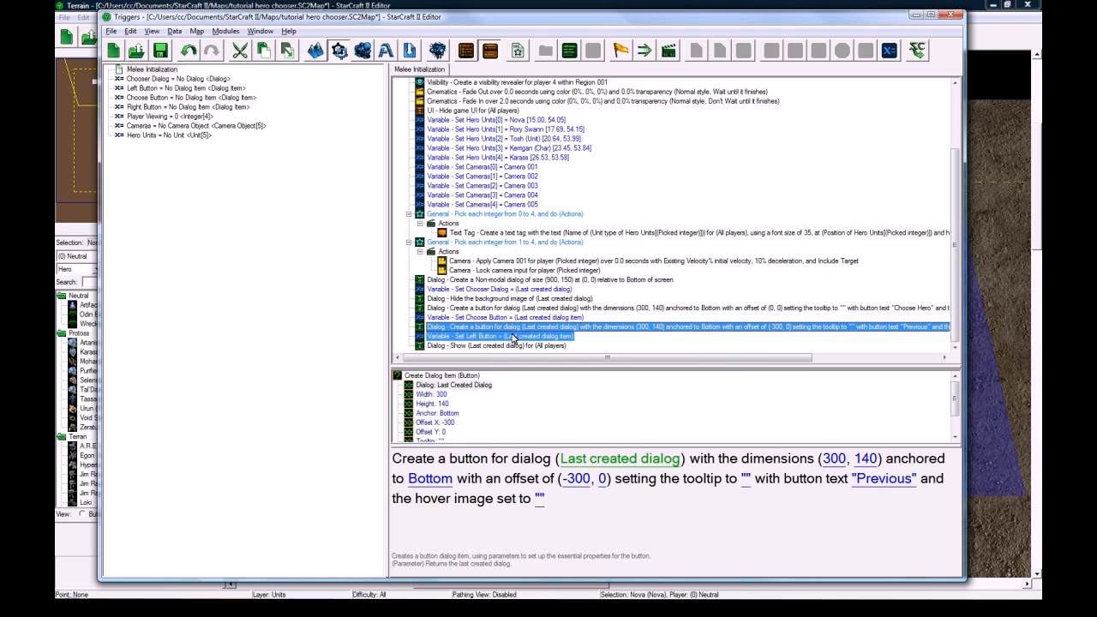
key(ctrl+c)
key(ctrl+v)
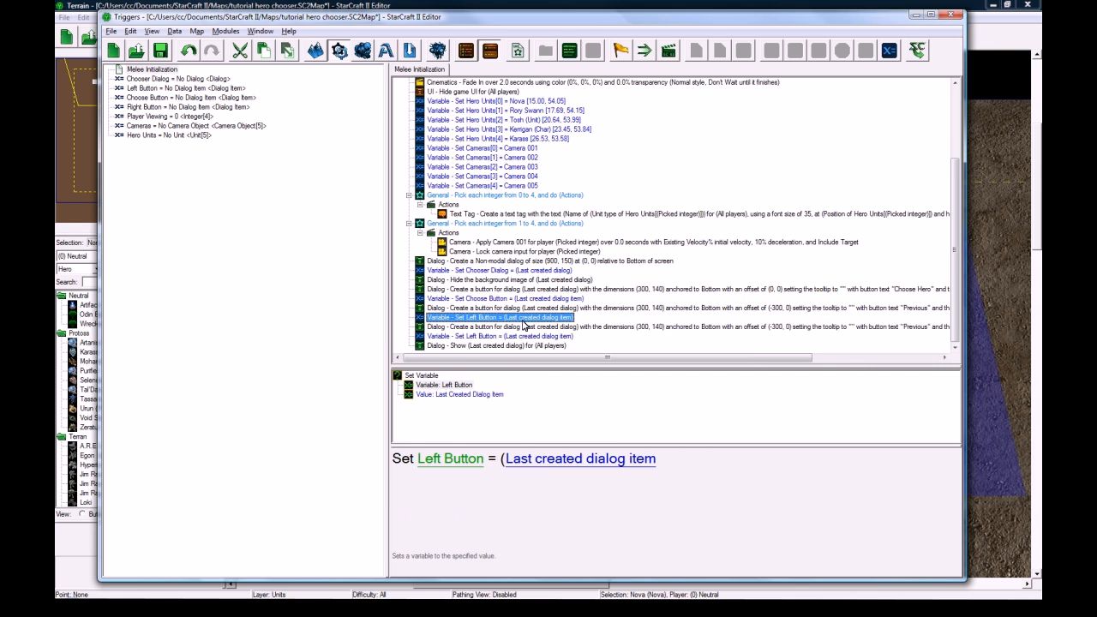
Set the second Previous button's X offset to 300 and its button text to "Next".
click(523, 326)
click(576, 479)
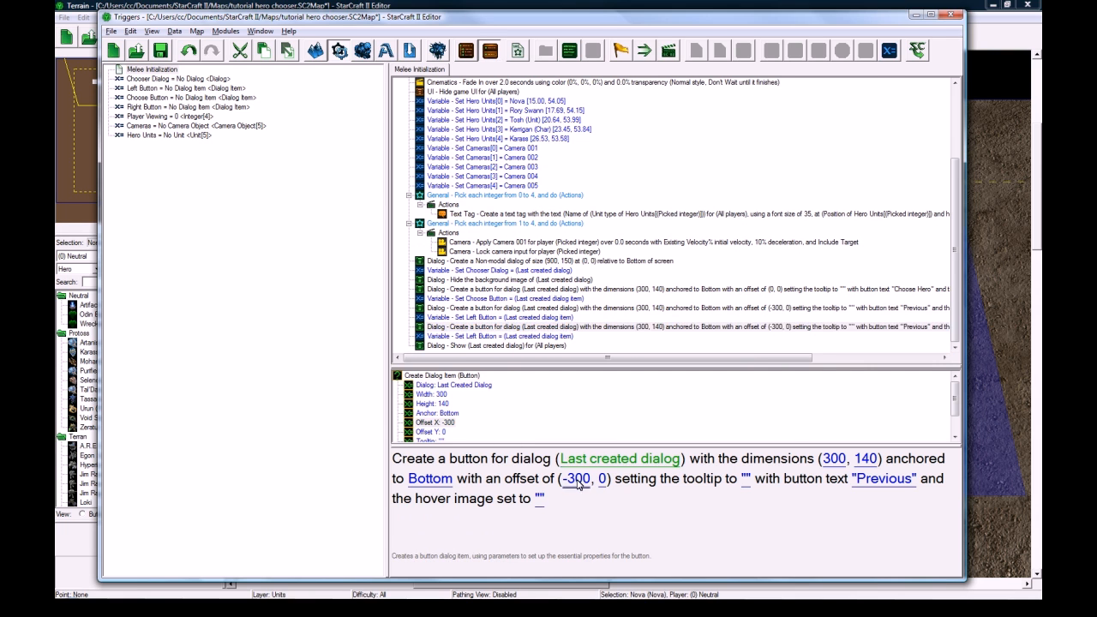
key(Return)
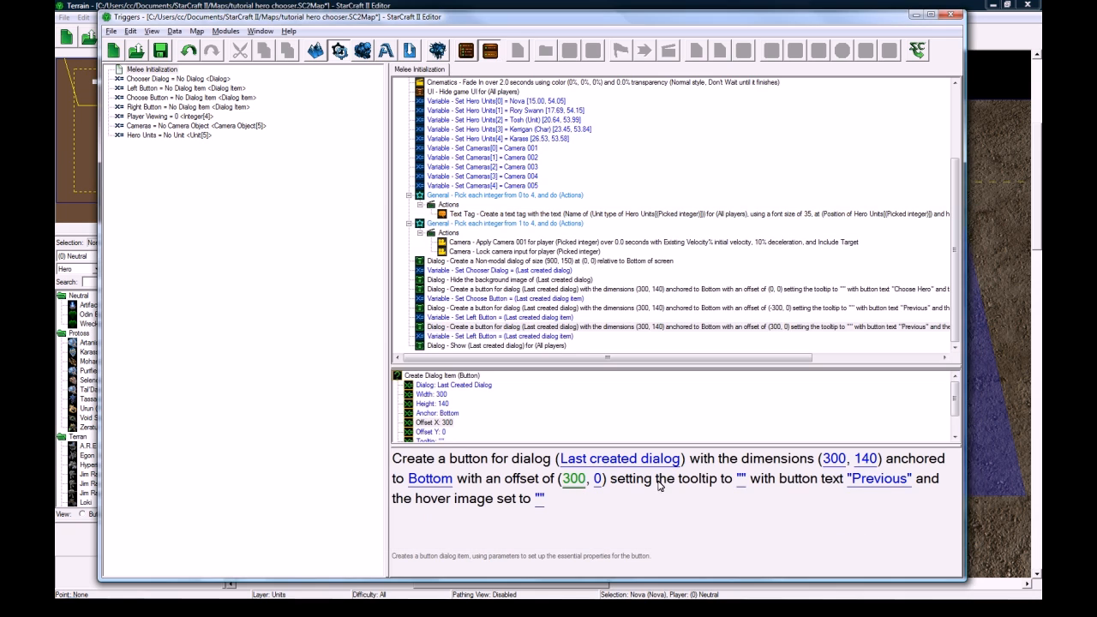
click(879, 478)
text(Next)
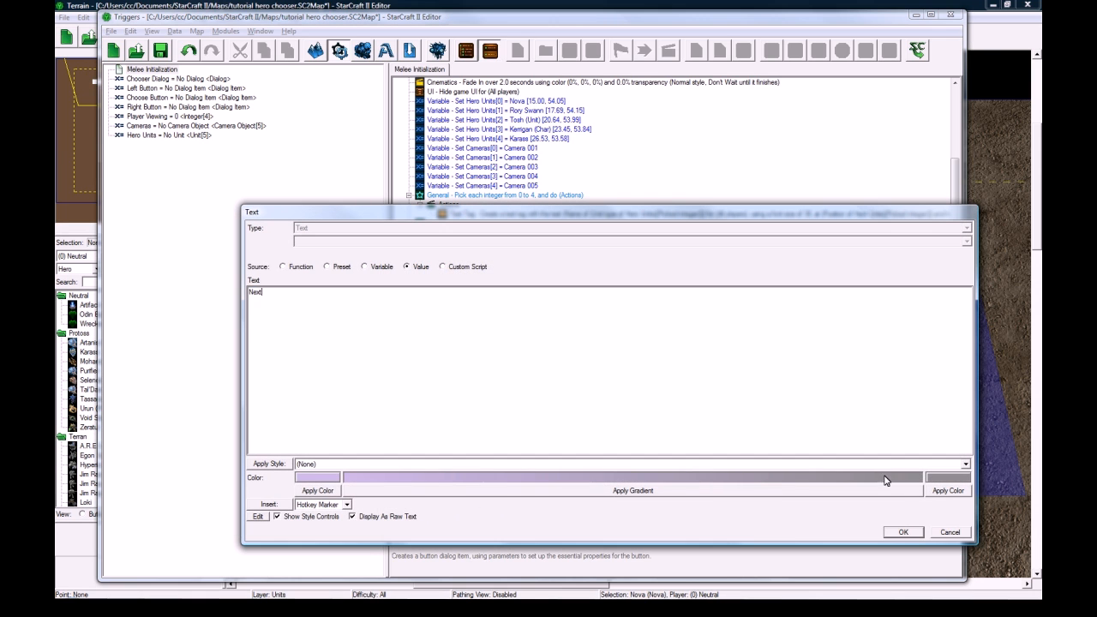
click(891, 530)
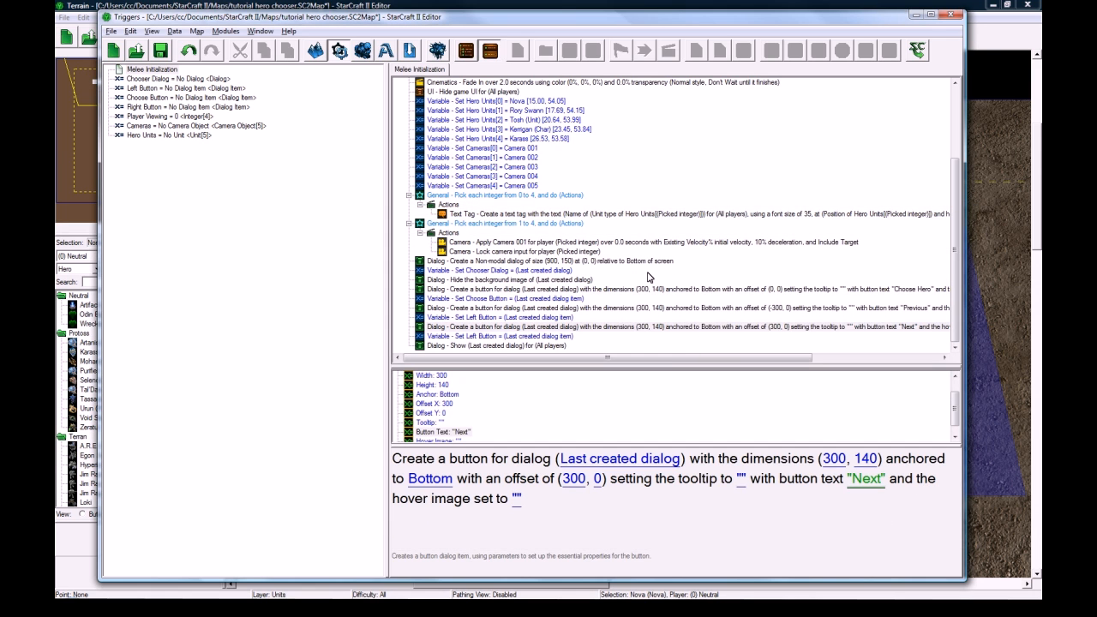
Change the variable in the Set Variable action after the Next button to Right Button.
click(537, 337)
click(450, 463)
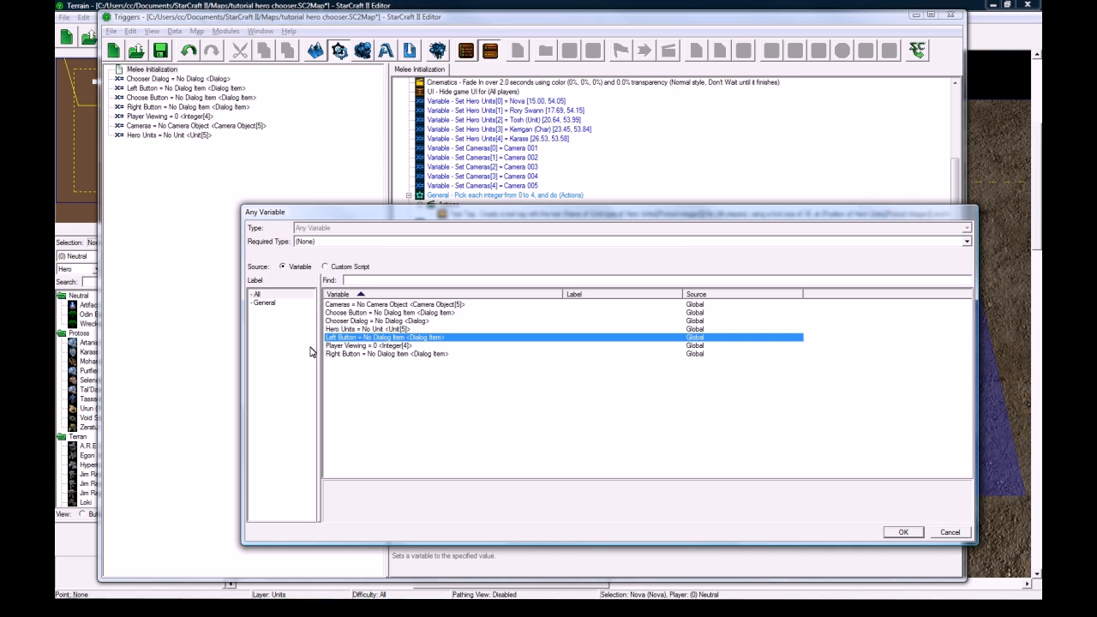
double_click(338, 353)
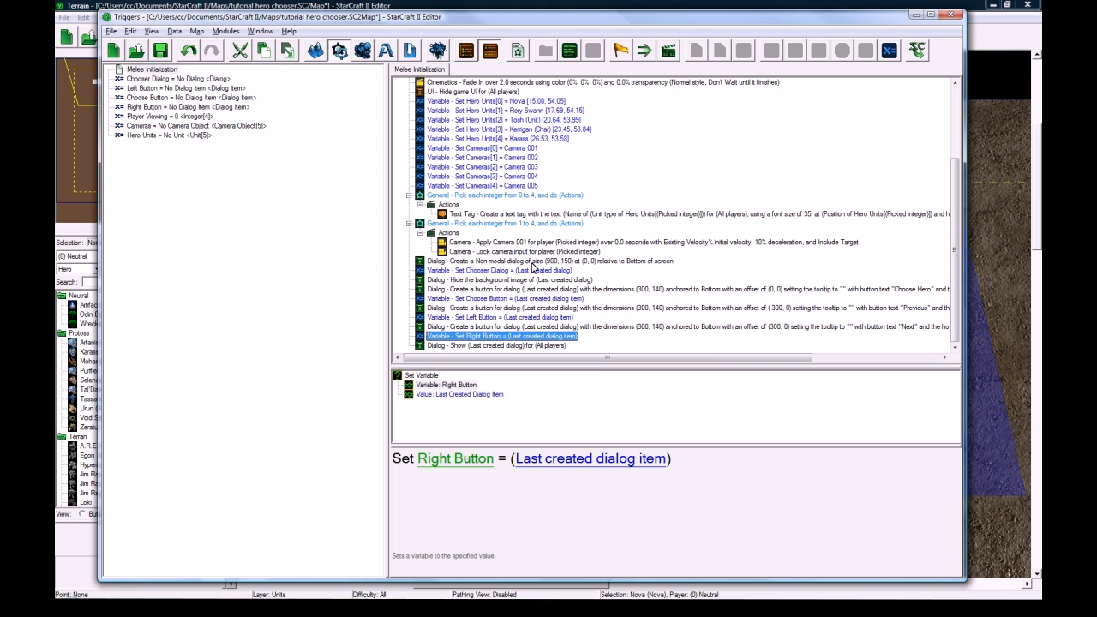
Review the initialization trigger's actions, especially the camera apply and camera lock actions inside the loop from 1 to 4.
scroll(536, 278, up, 4)
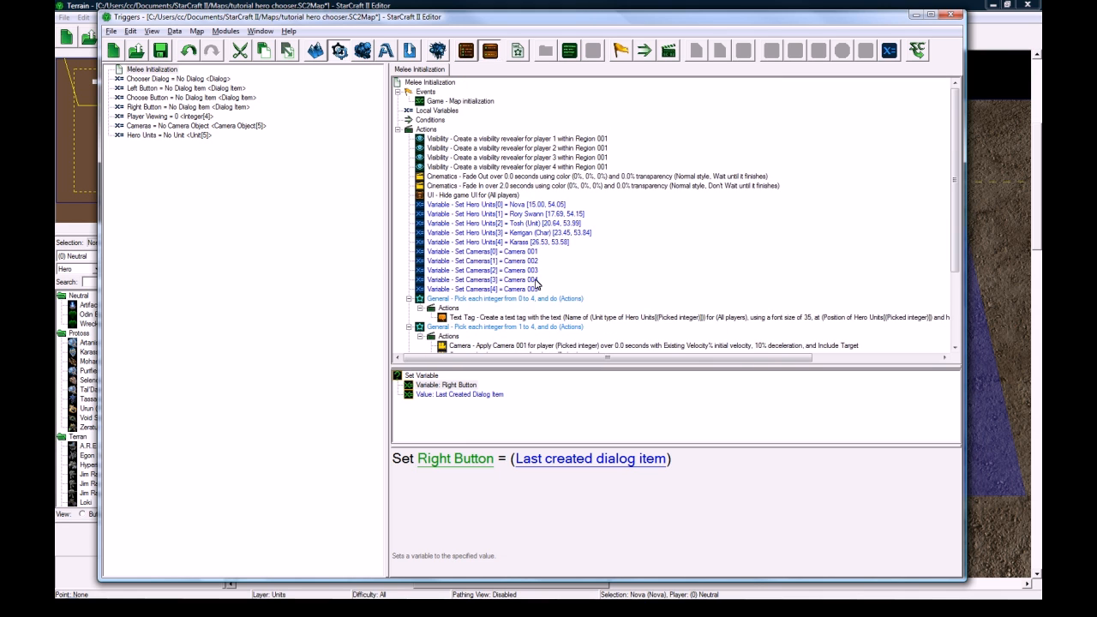
scroll(535, 283, down, 4)
click(485, 251)
click(480, 241)
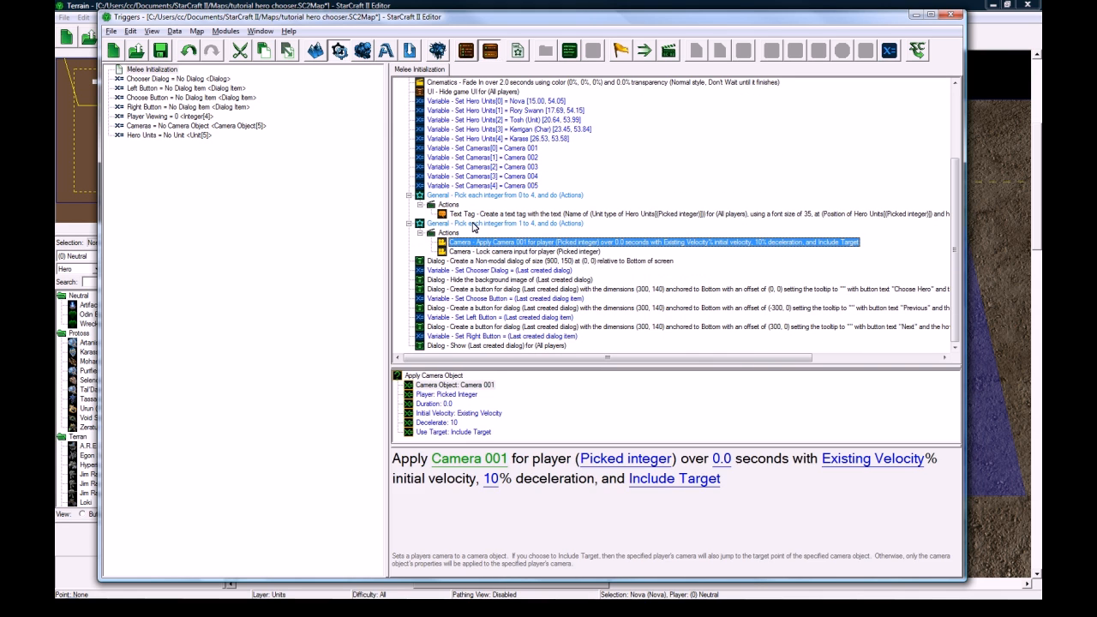
click(474, 224)
click(479, 242)
click(484, 252)
click(484, 244)
click(486, 260)
click(486, 252)
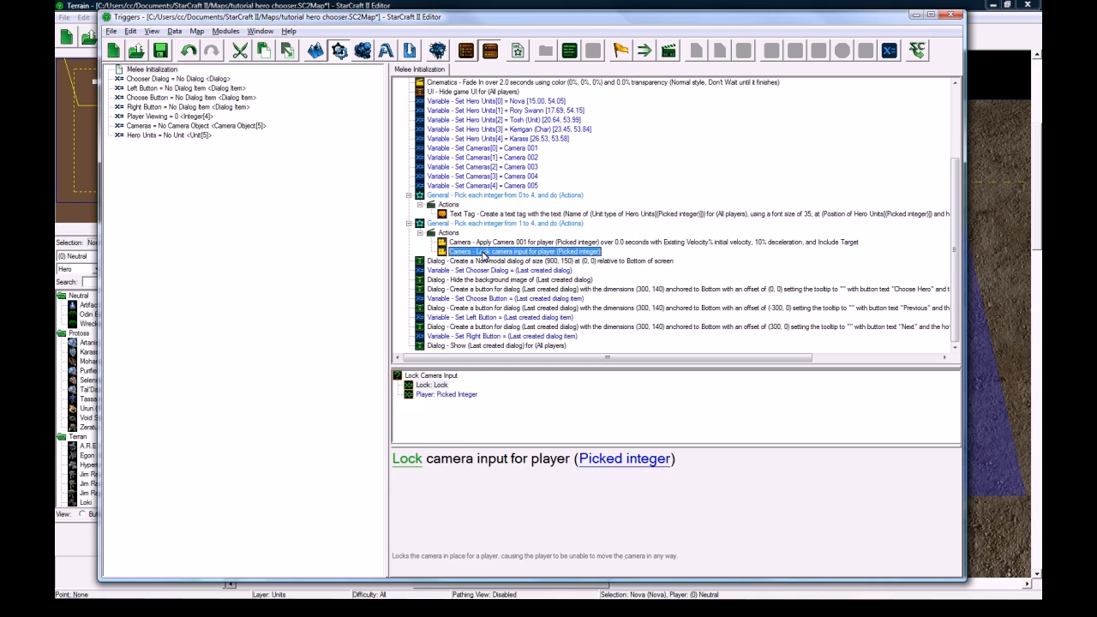
click(486, 243)
click(487, 252)
click(486, 243)
click(486, 252)
Save the map and create a new trigger named "Dialog Clicked" below Melee Initialization.
click(160, 53)
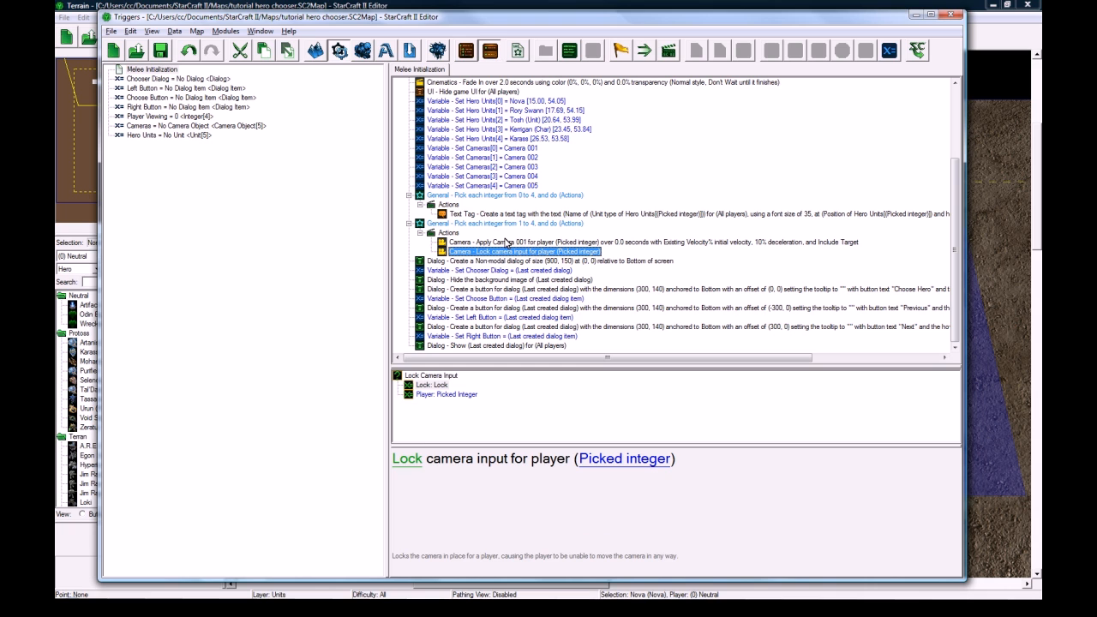
click(164, 71)
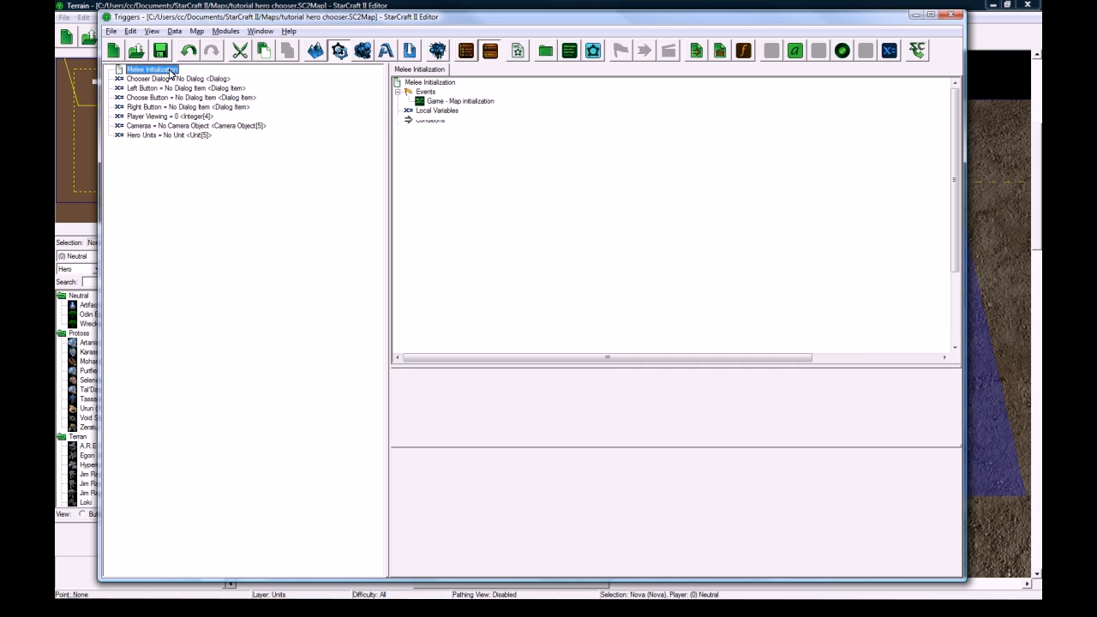
right_click(169, 70)
mouse_move(268, 364)
click(390, 394)
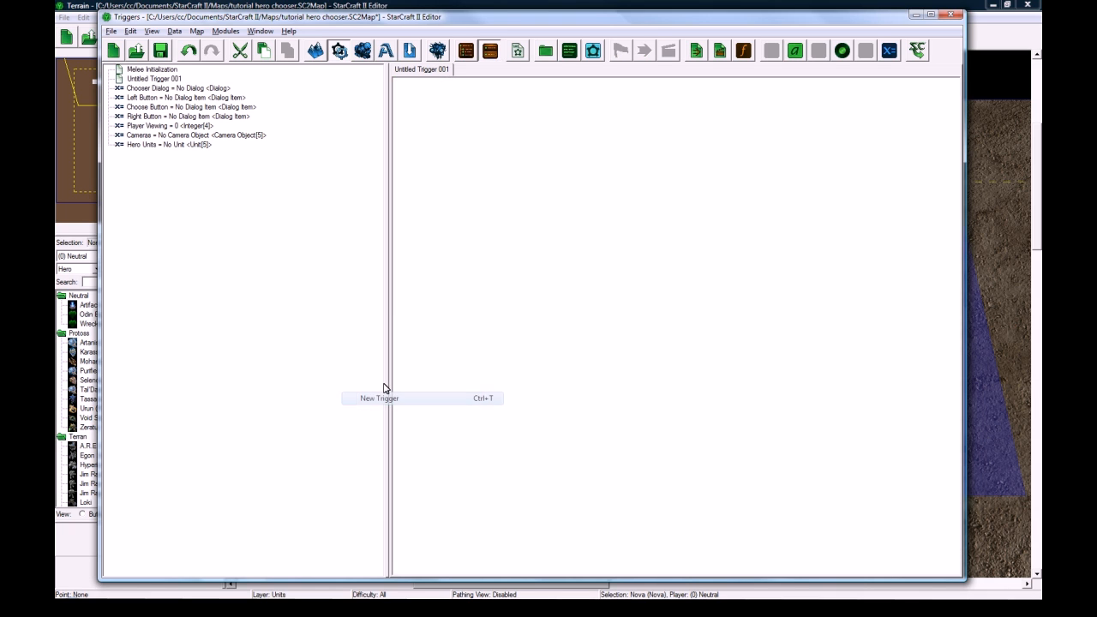
text(Dia)
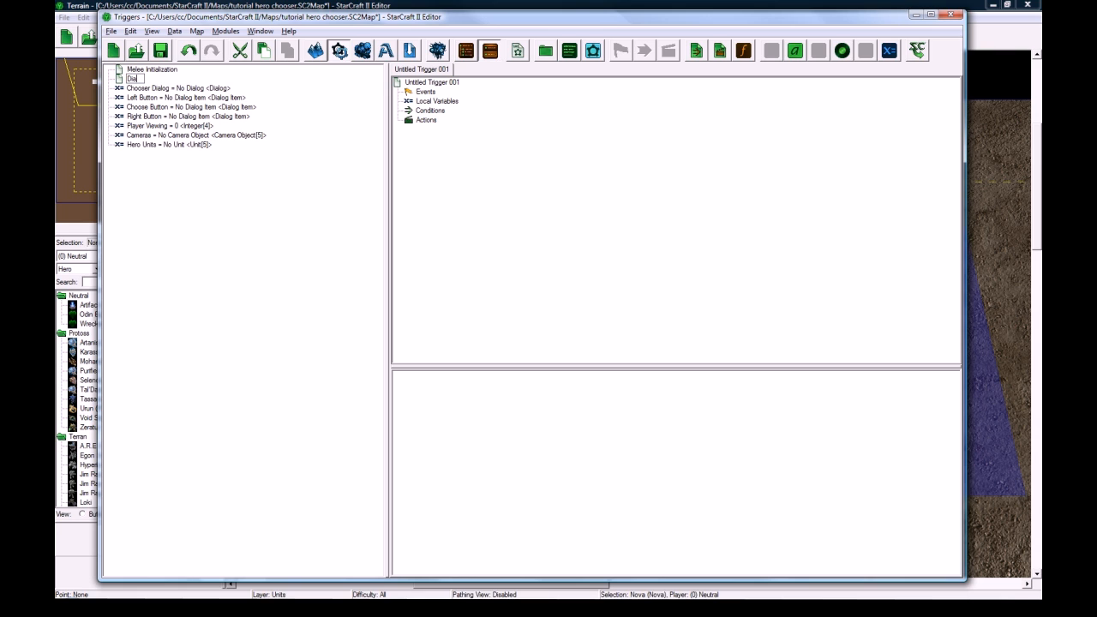
text(log Clicked)
key(Return)
Add a Dialog Item Is Used event to the Dialog Clicked trigger.
right_click(419, 96)
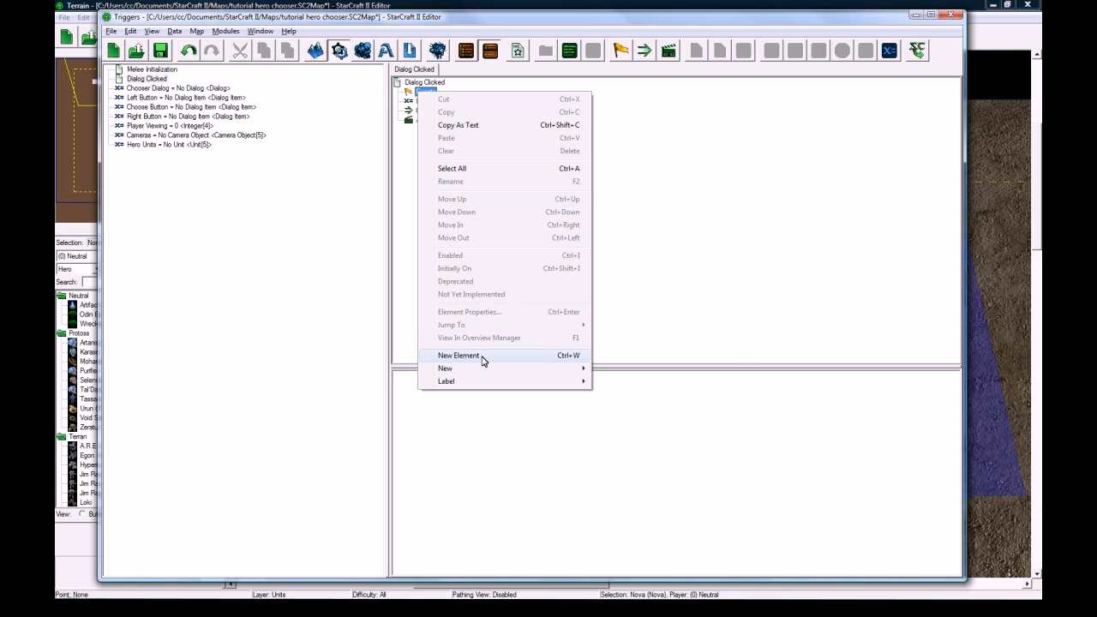
mouse_move(481, 370)
click(615, 386)
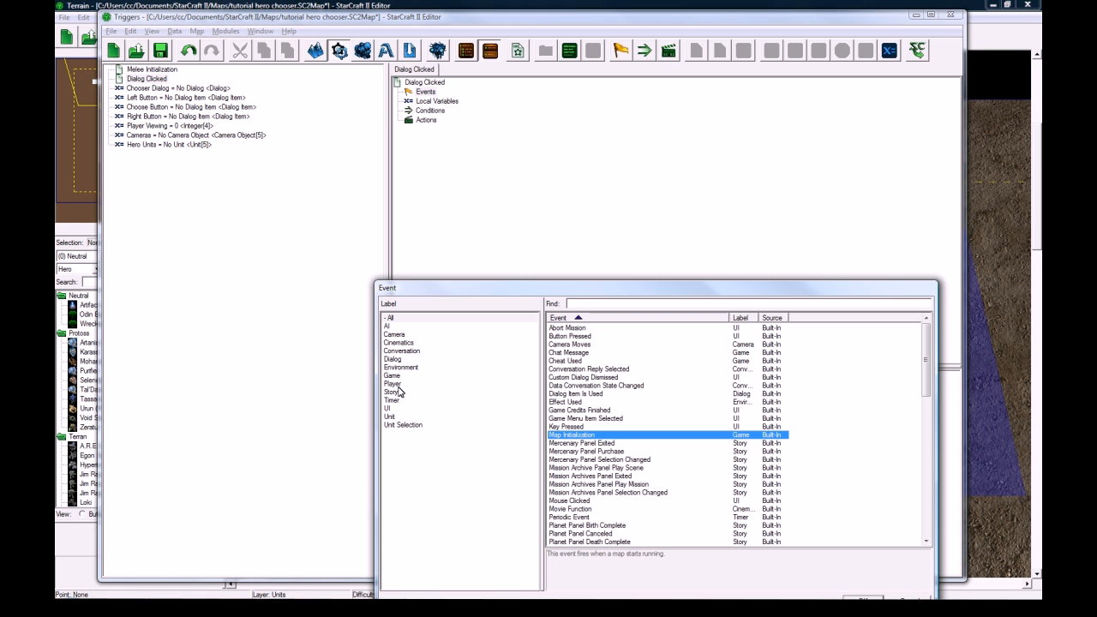
click(467, 358)
double_click(582, 330)
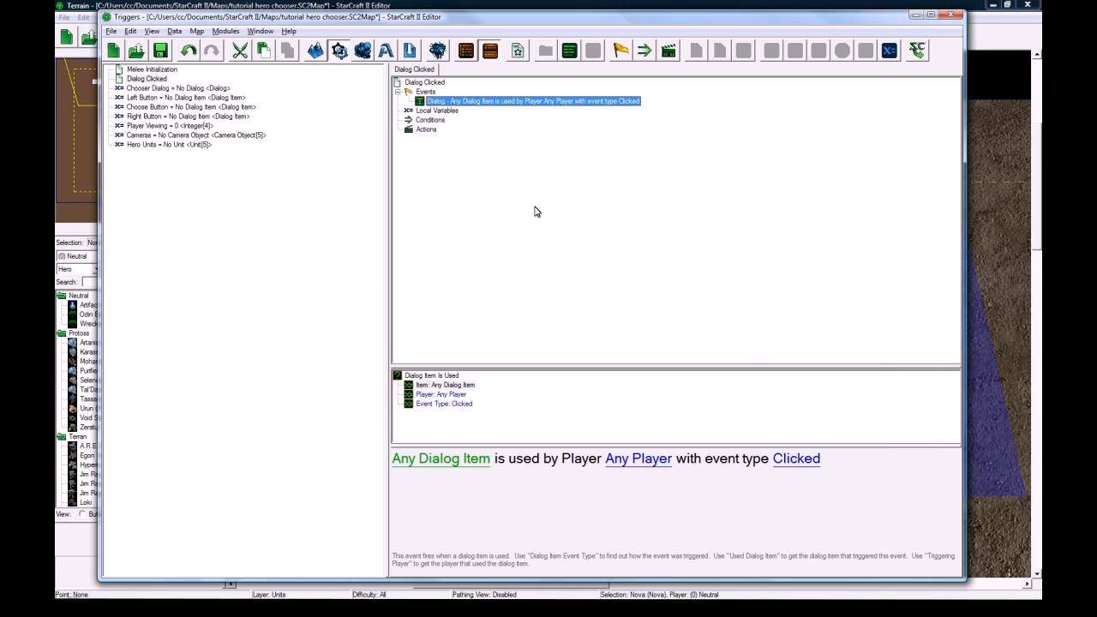
Add a general If Then Else action to the Dialog Clicked trigger's actions.
click(428, 130)
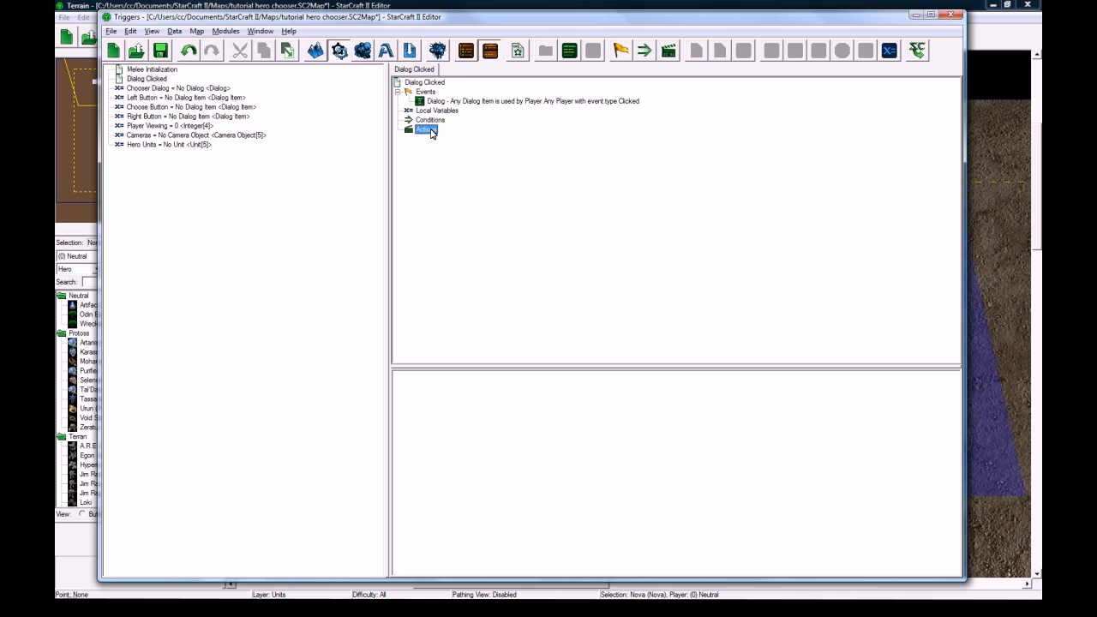
key(ctrl+r)
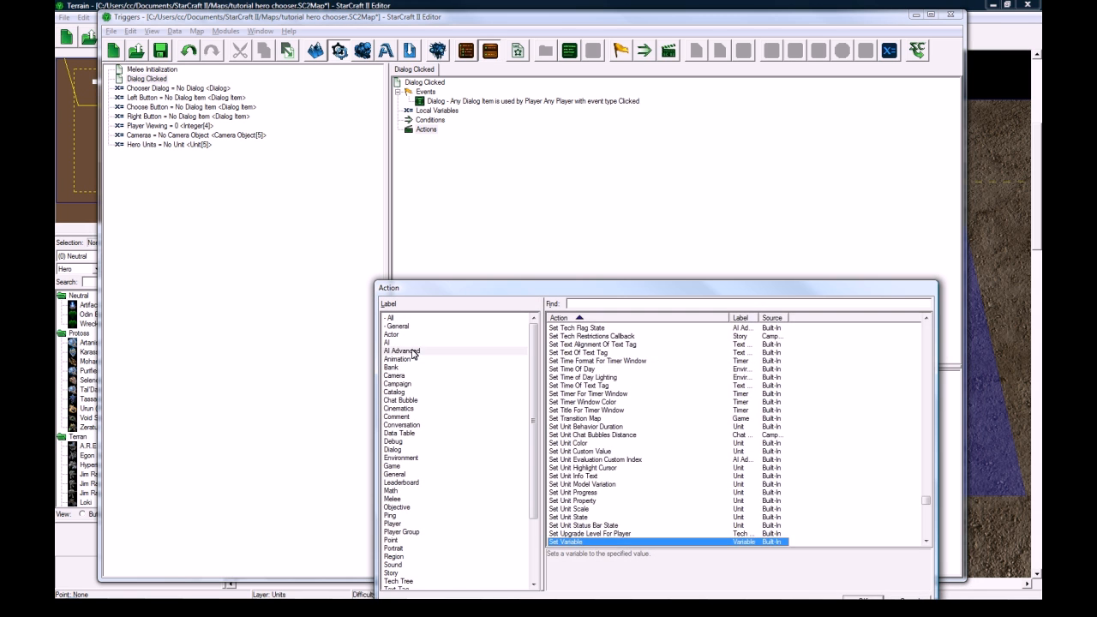
click(415, 352)
key(g)
key(g)
double_click(565, 369)
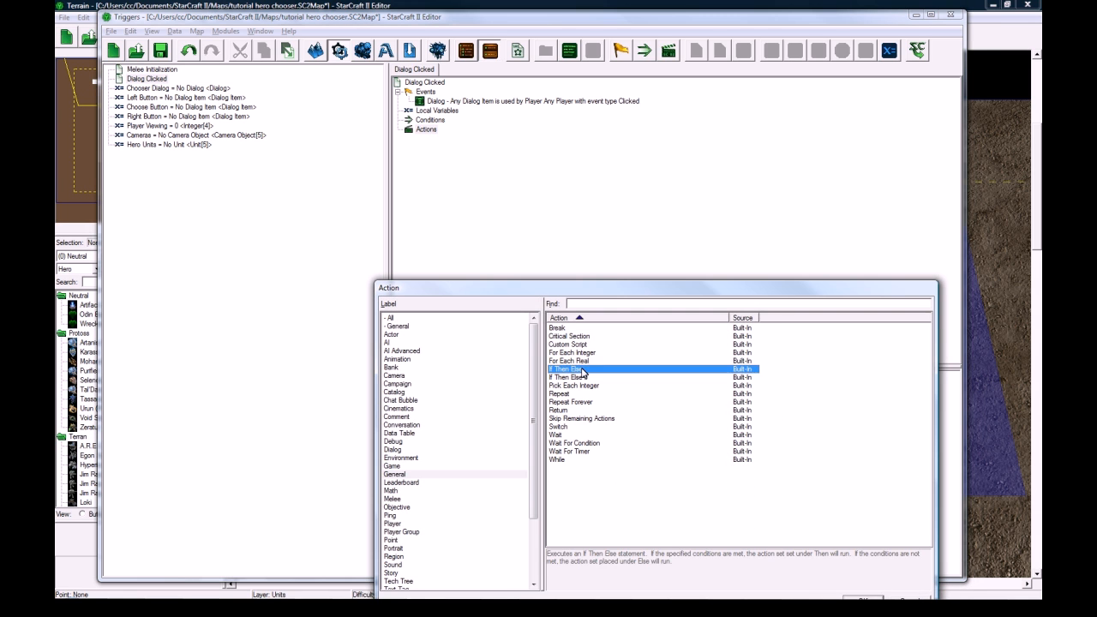